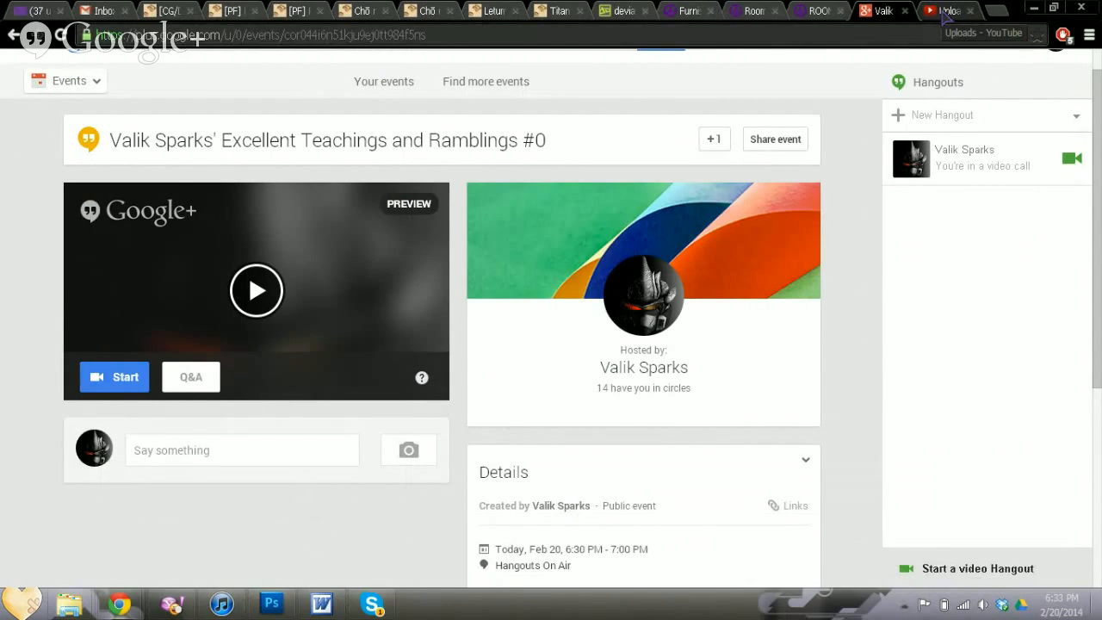
# - Check the live Google+ Hangouts broadcast window, then show the desktop
pyautogui.click(222, 605)
pyautogui.click(222, 606)
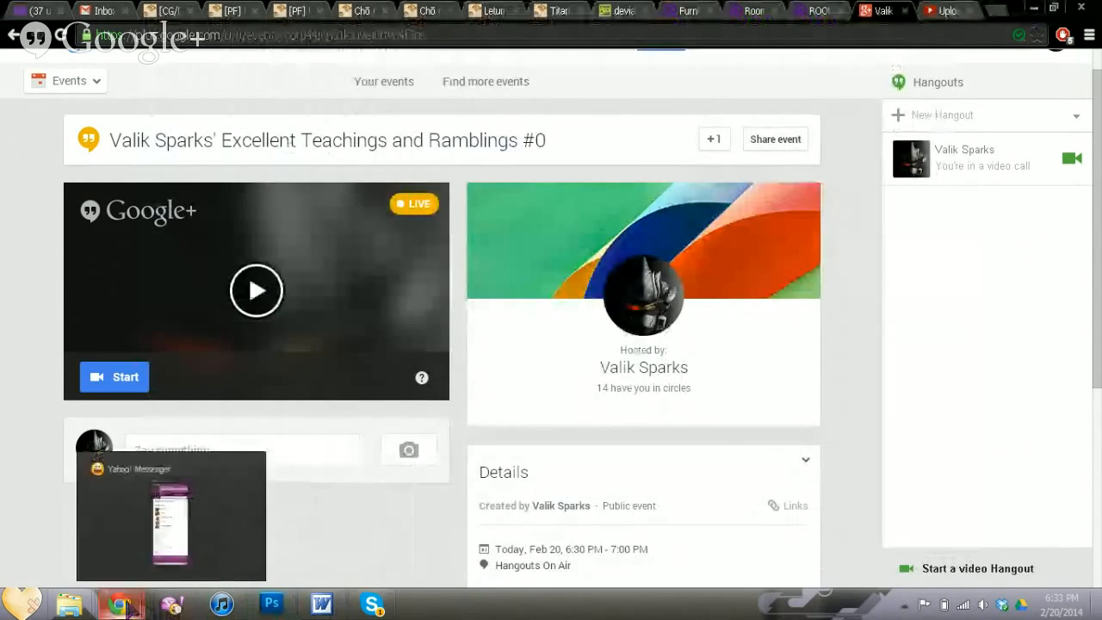
pyautogui.moveTo(120, 606)
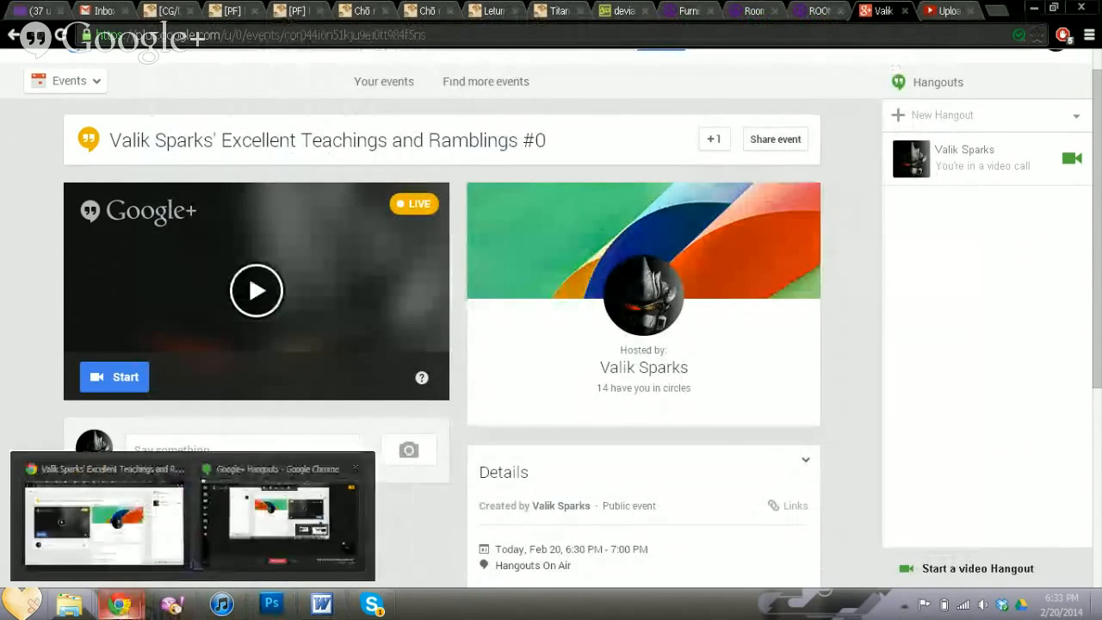
pyautogui.click(246, 547)
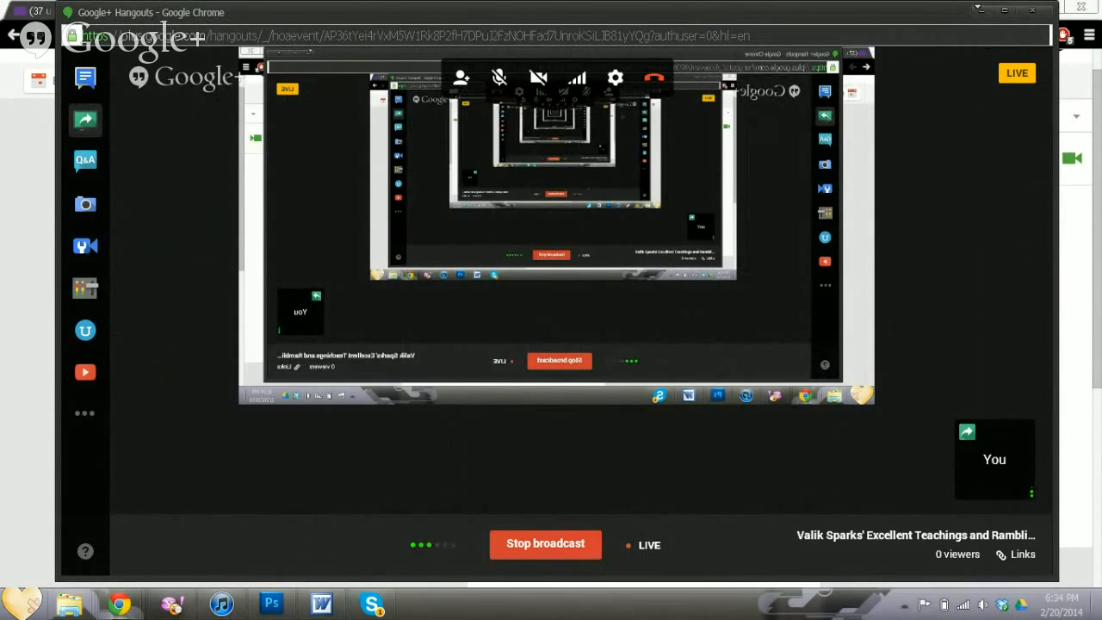
pyautogui.click(1097, 604)
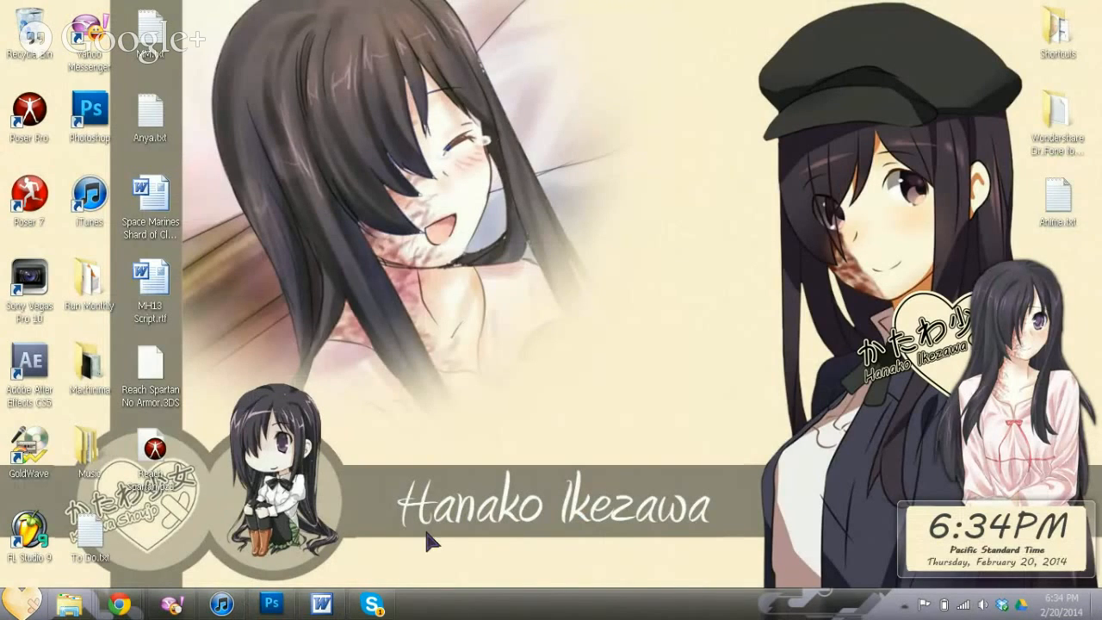
# - Launch Autodesk 3ds Max 2010 64-bit
pyautogui.moveTo(71, 608)
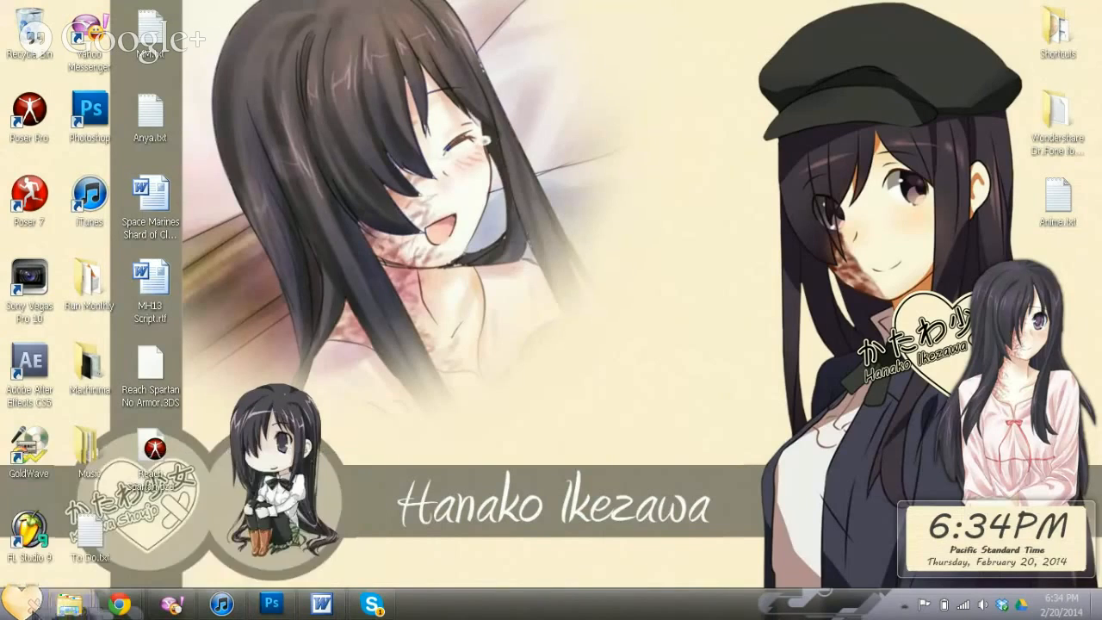
pyautogui.click(24, 604)
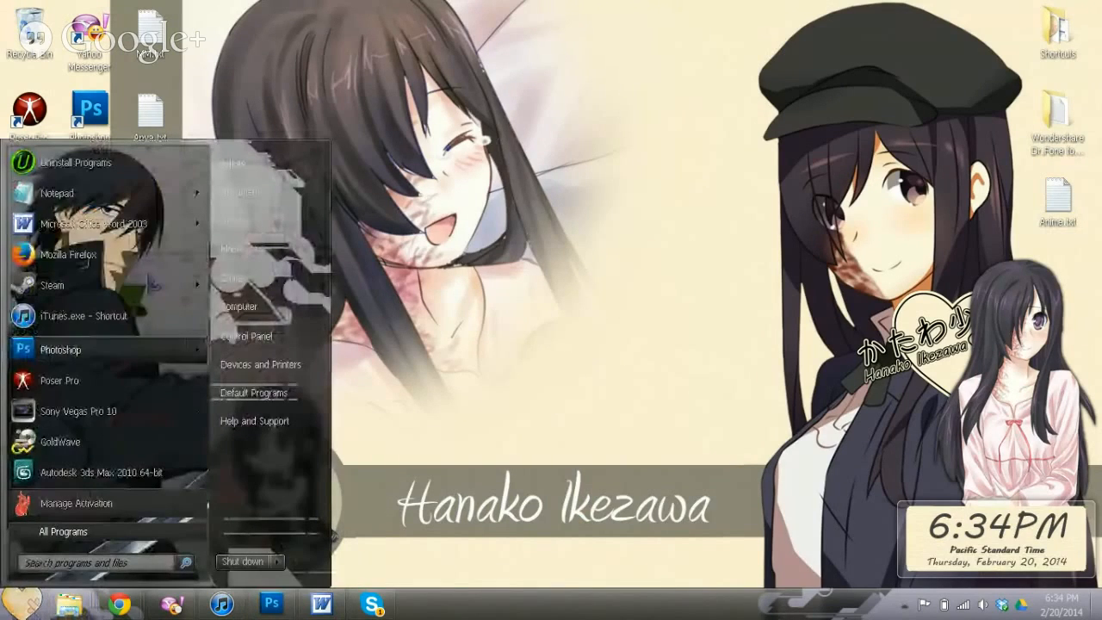
pyautogui.click(73, 472)
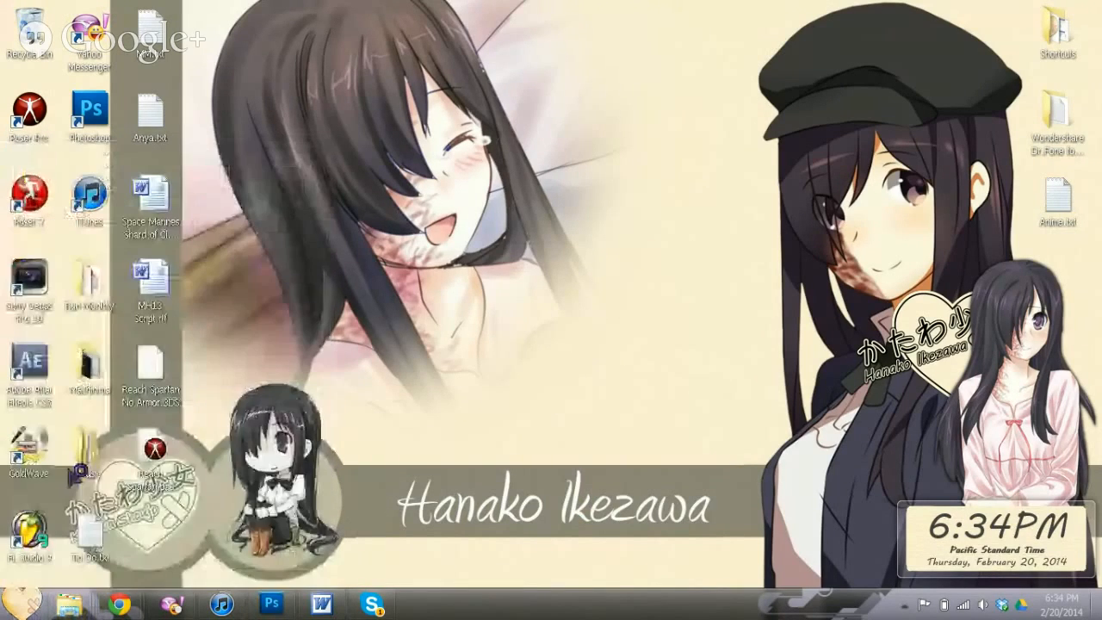
# - Bring up the Downloads folder window
pyautogui.moveTo(97, 604)
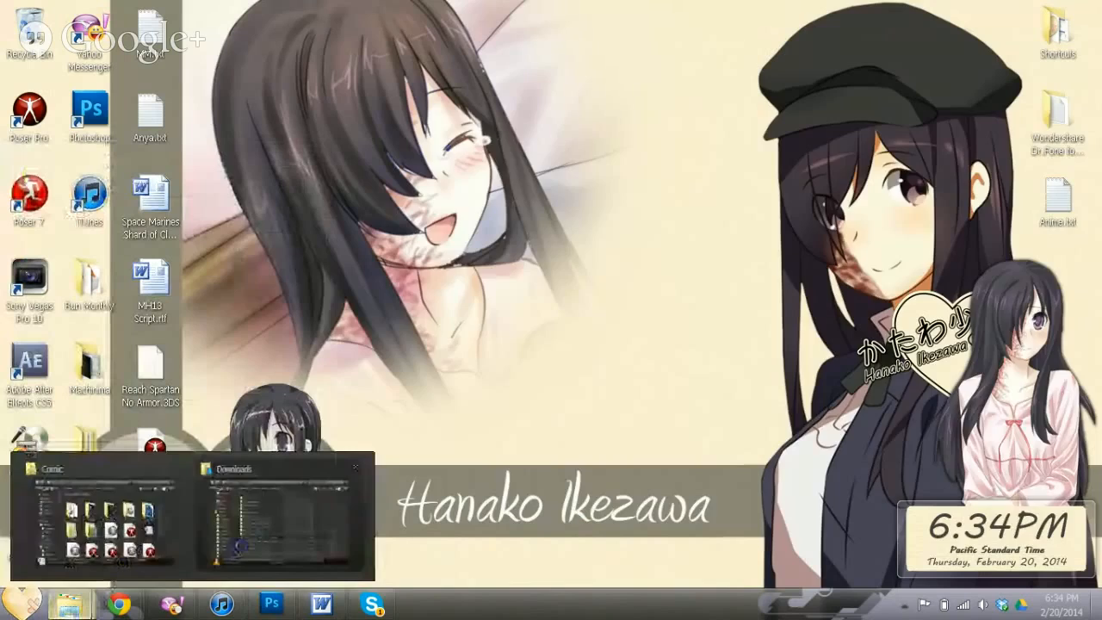
pyautogui.click(278, 517)
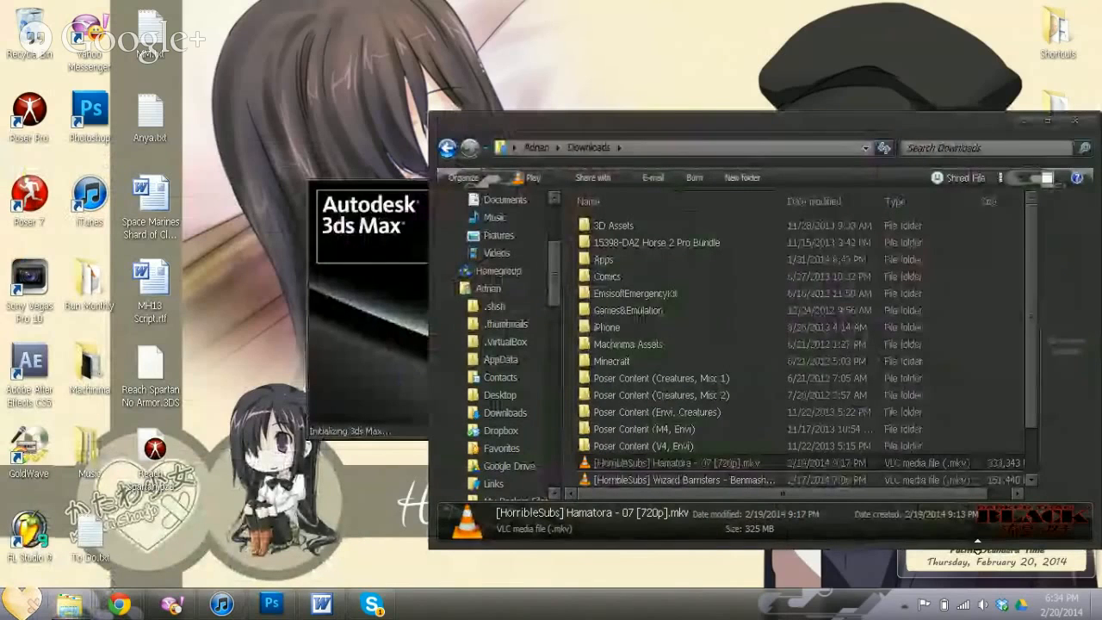
pyautogui.press('super+d')
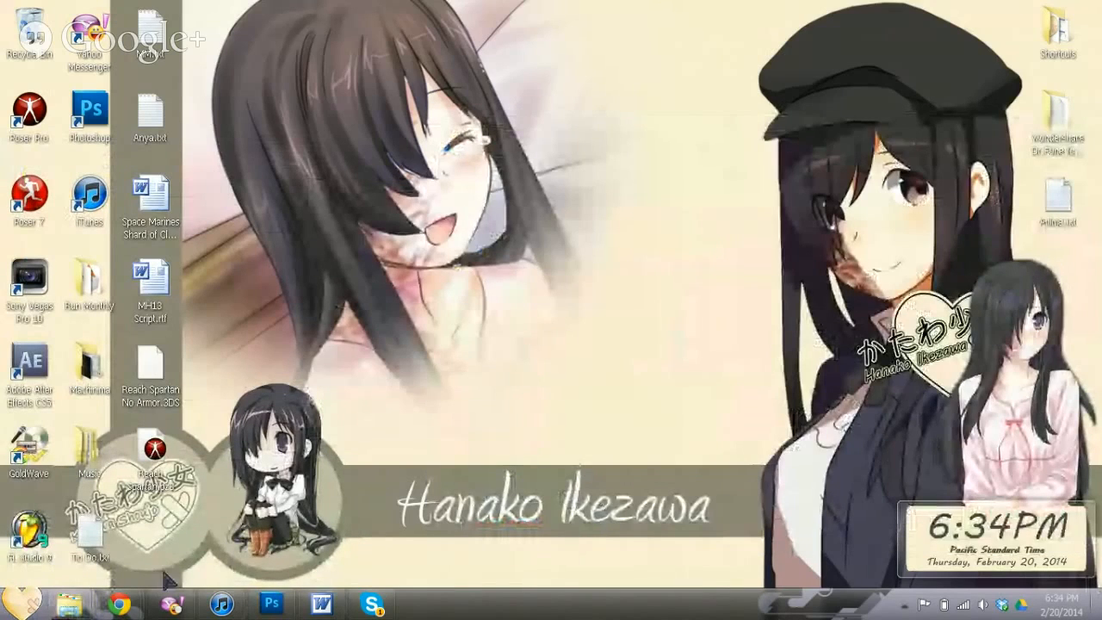
pyautogui.moveTo(67, 607)
pyautogui.click(279, 516)
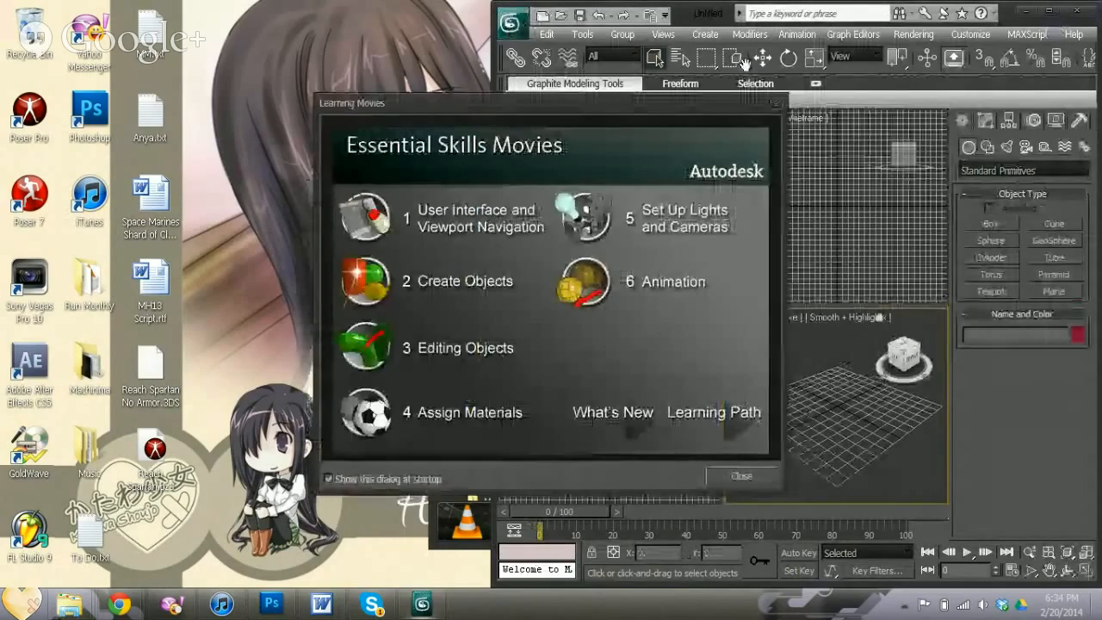
# - Dismiss the Learning Movies dialog and maximize both the 3ds Max window and the Perspective viewport
pyautogui.click(777, 103)
pyautogui.click(1047, 12)
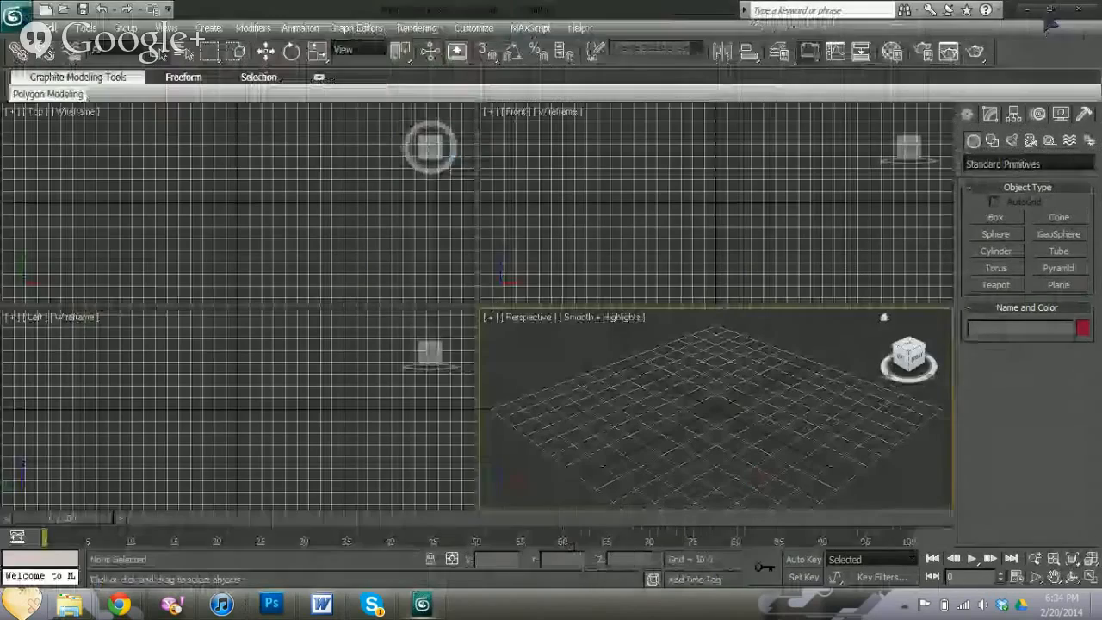
pyautogui.click(489, 320)
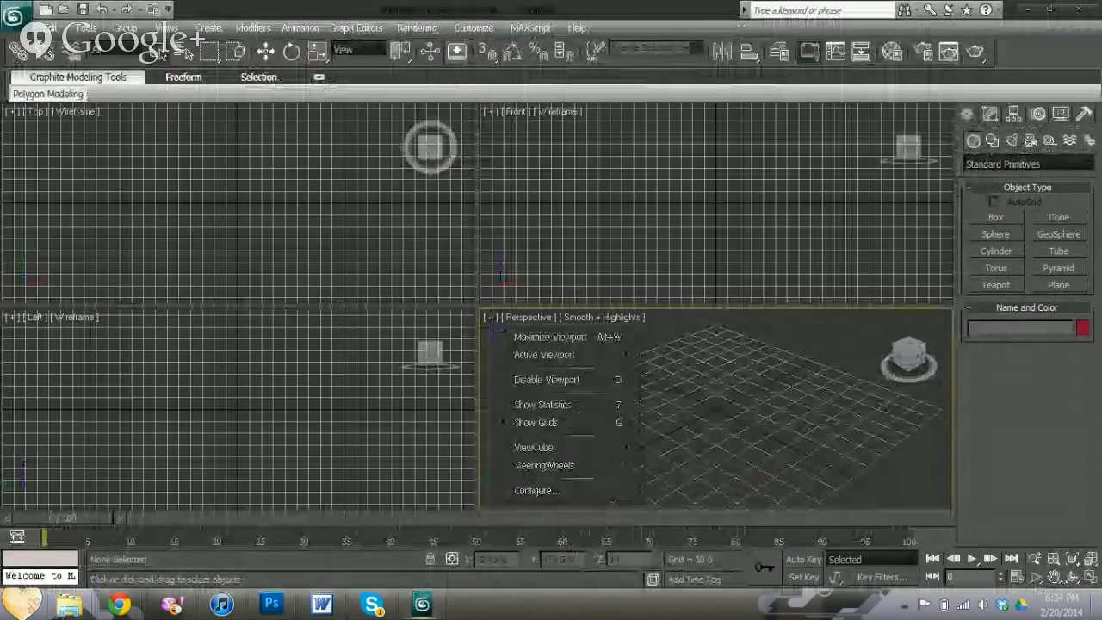
pyautogui.click(525, 337)
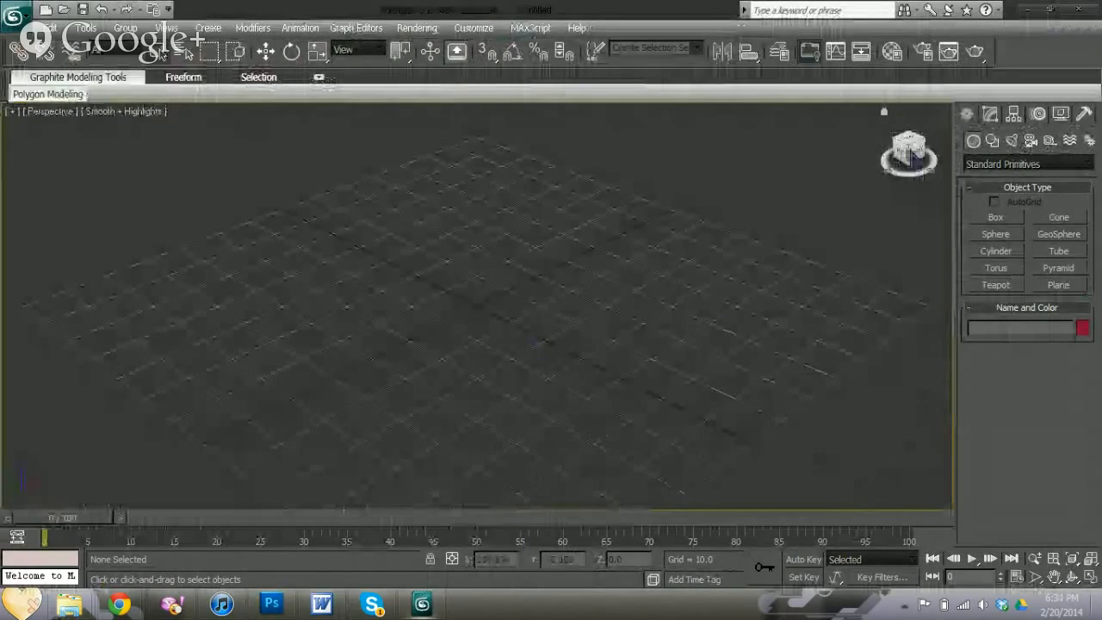
# - Orient the Perspective view to face the grid from the front, slightly above
pyautogui.moveTo(915, 160); pyautogui.dragTo(820, 162)
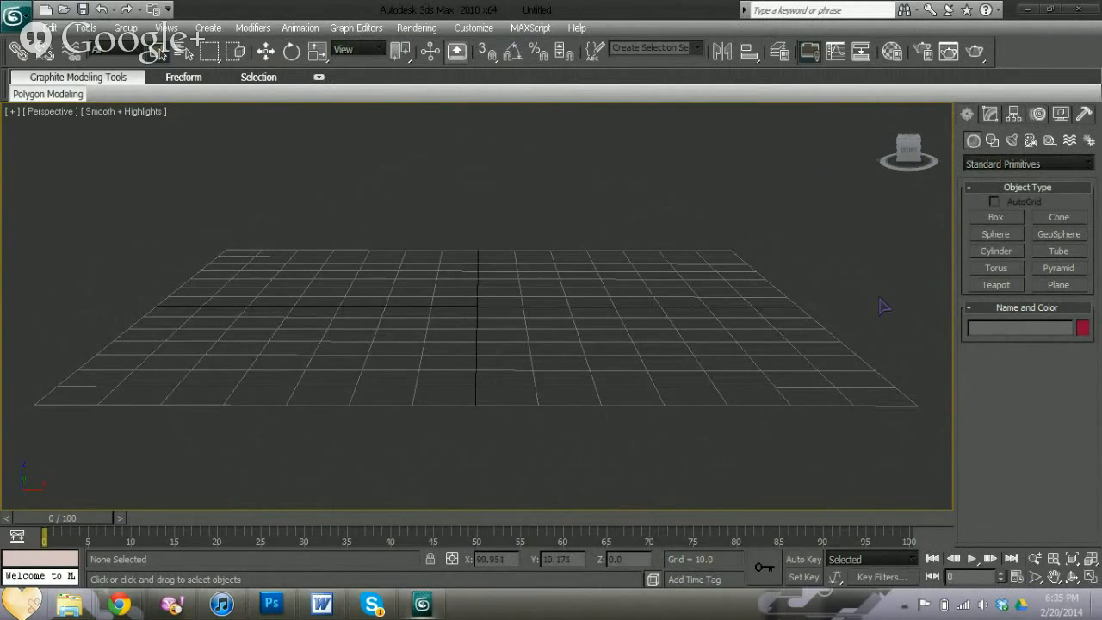
pyautogui.moveTo(917, 155)
pyautogui.mouseDown()
pyautogui.moveTo(897, 175)
pyautogui.moveTo(917, 155)
pyautogui.moveTo(916, 165)
pyautogui.mouseUp()
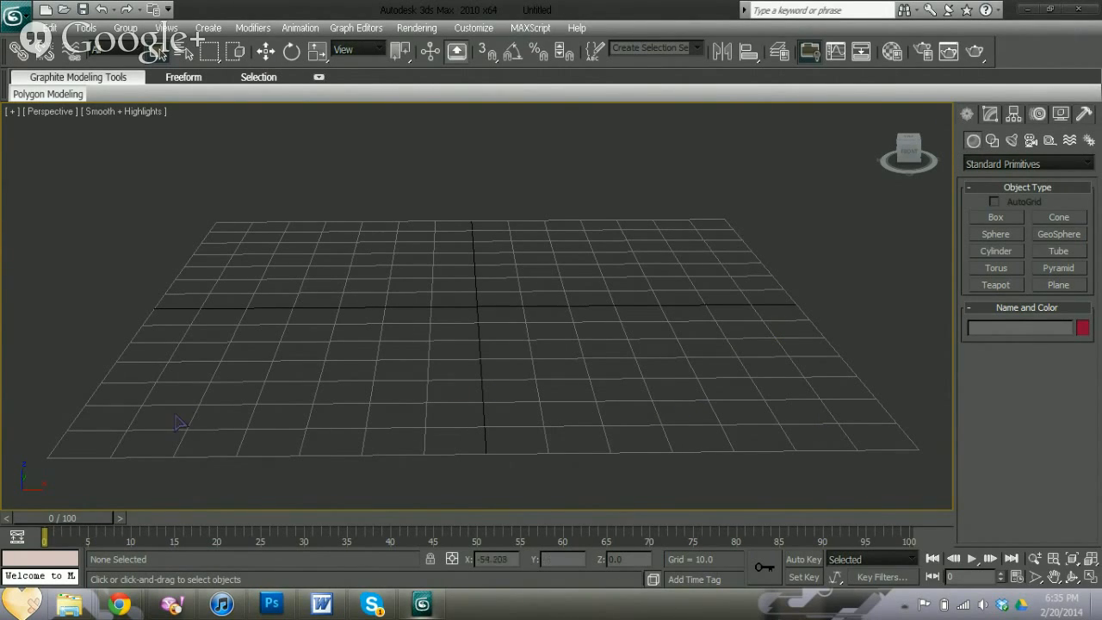
pyautogui.moveTo(71, 602)
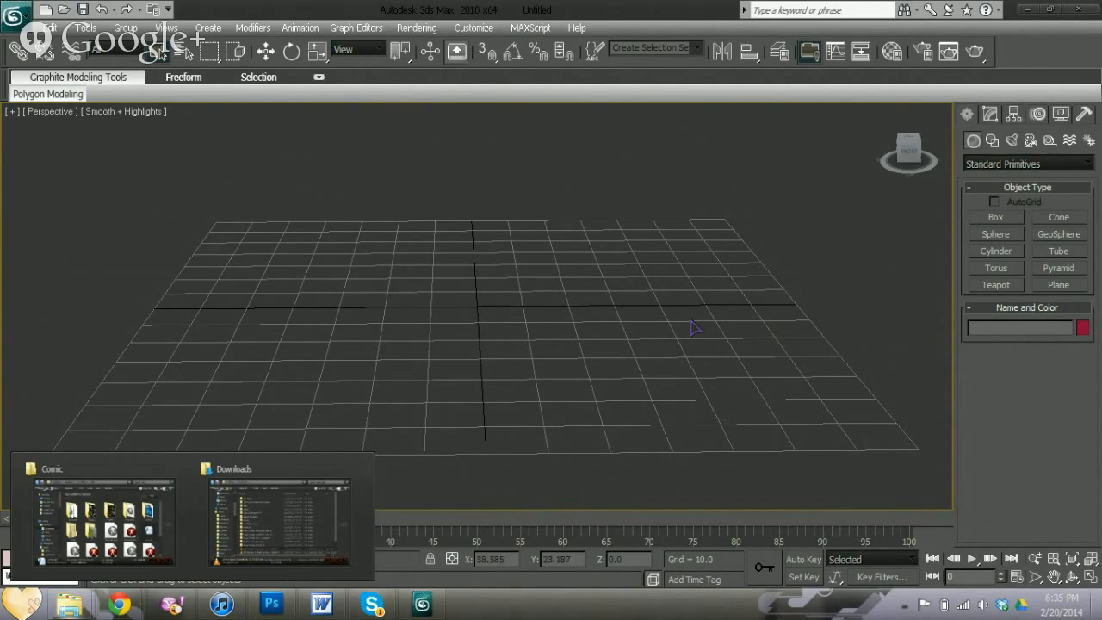
pyautogui.click(908, 152)
pyautogui.click(885, 112)
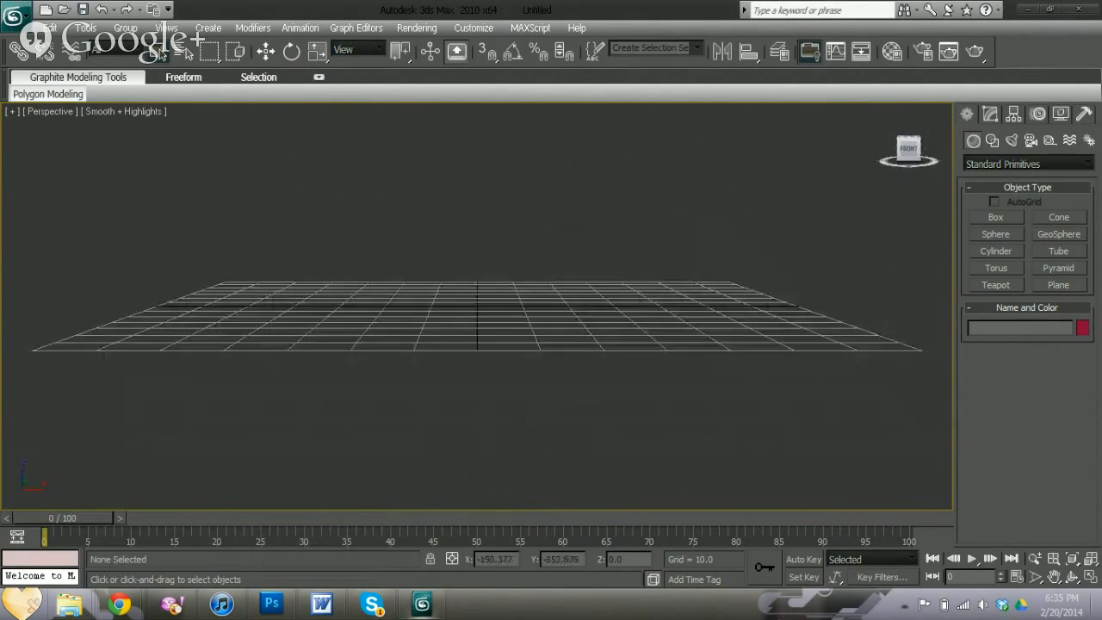
# - Switch to the Downloads folder window and open 3D Assets, Halo Models, !Reach
pyautogui.moveTo(68, 602)
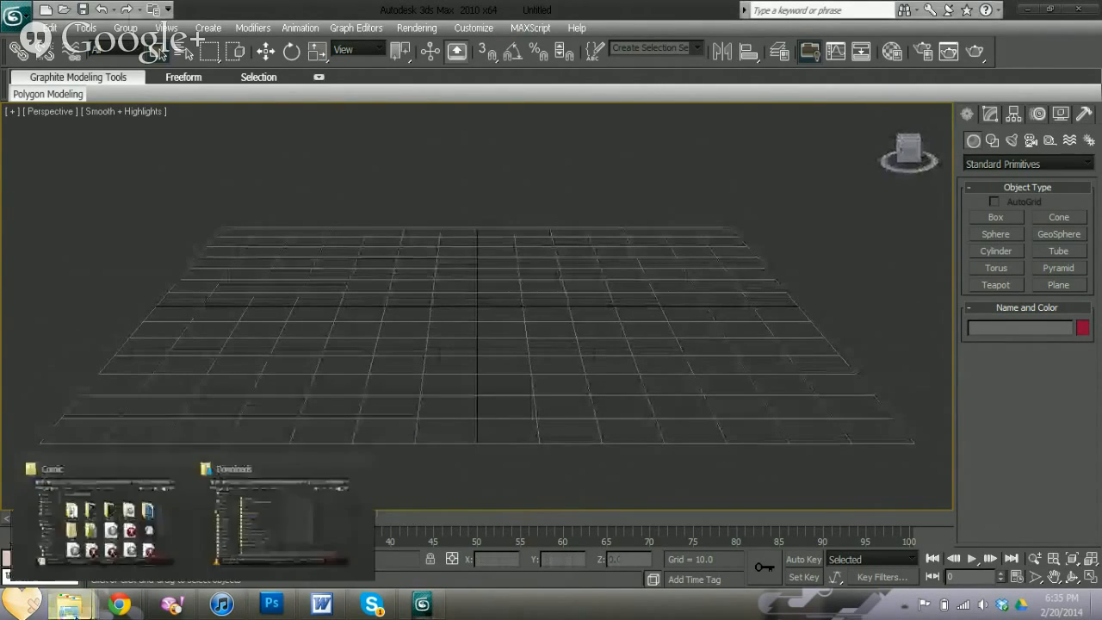
pyautogui.click(267, 517)
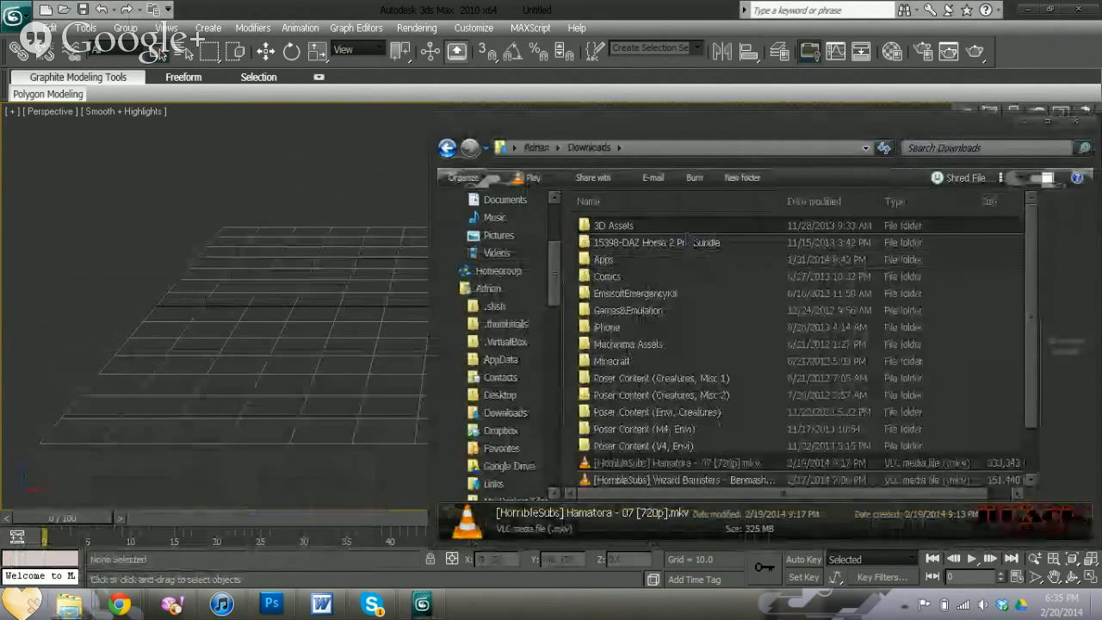
pyautogui.doubleClick(613, 224)
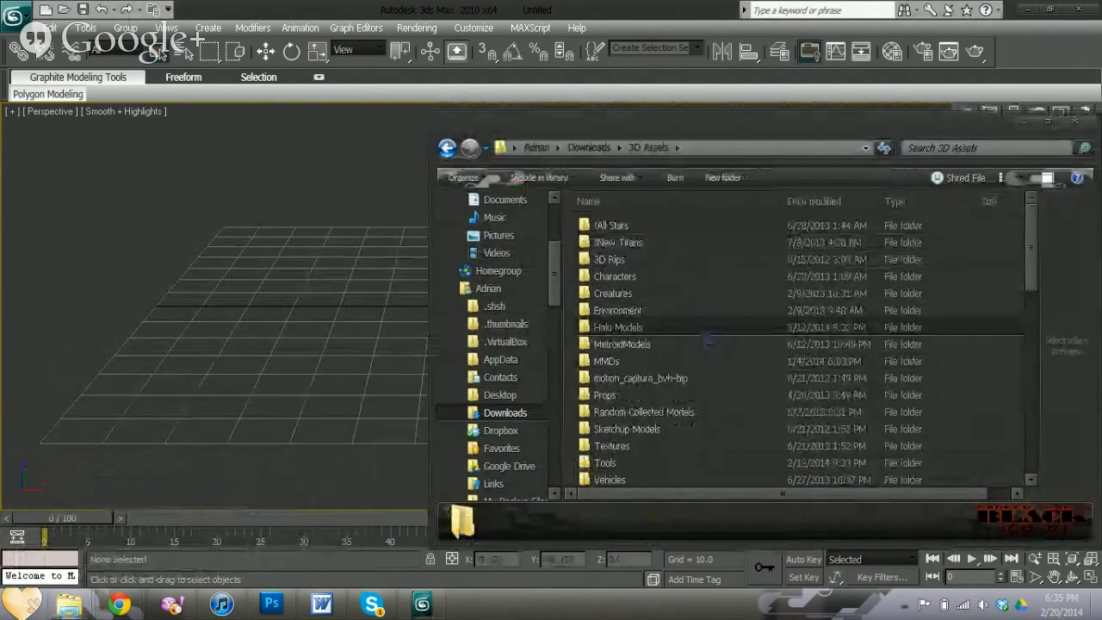
pyautogui.doubleClick(637, 327)
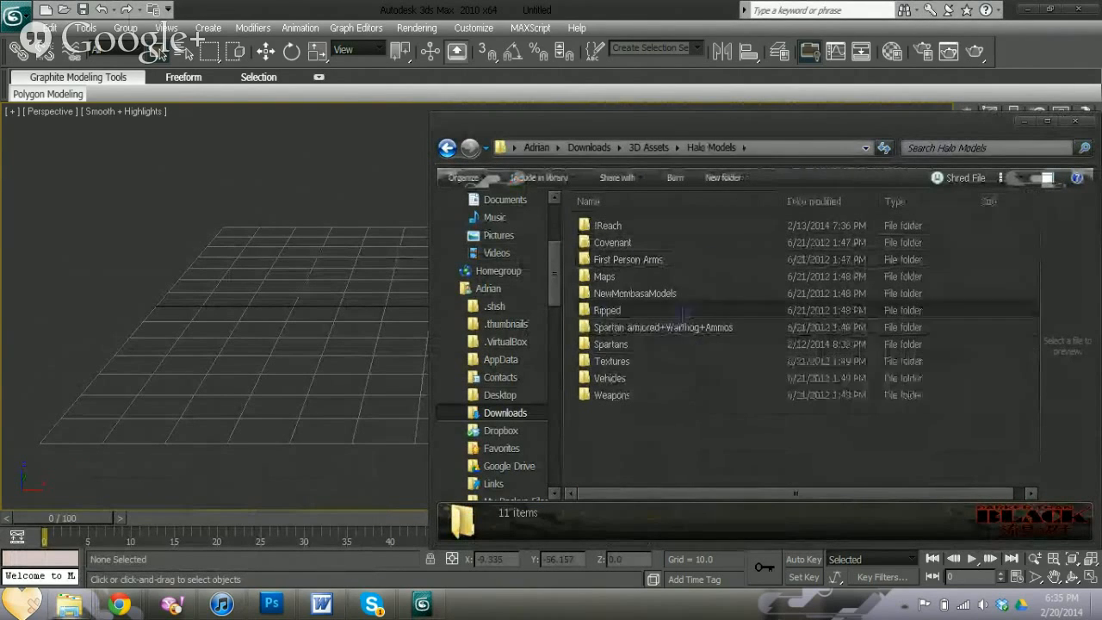
pyautogui.doubleClick(611, 226)
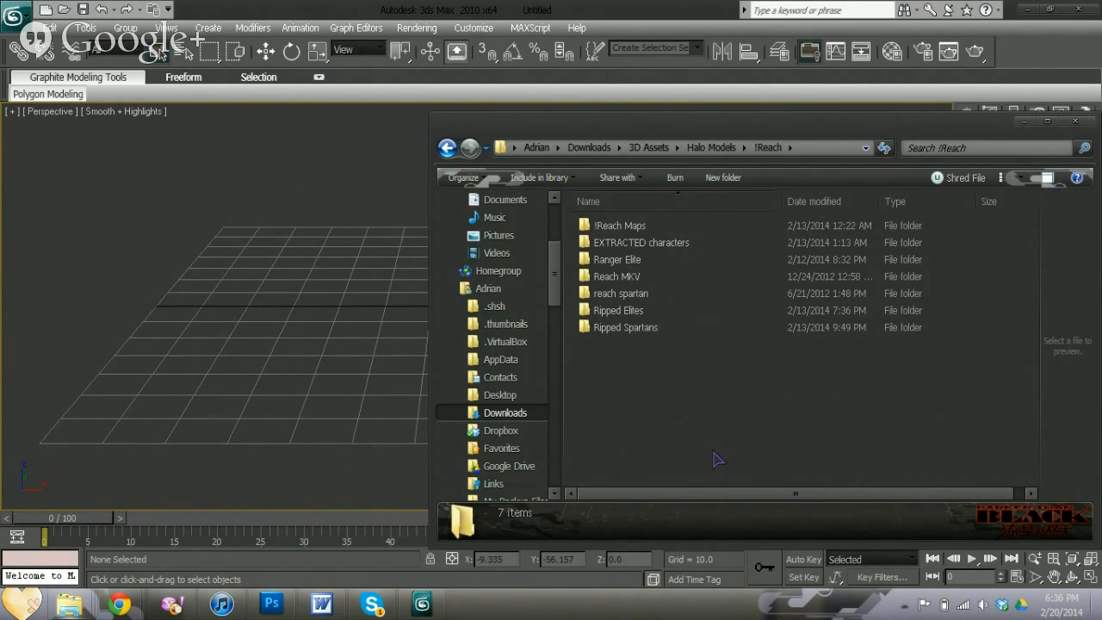
# - Examine the files in the !Reach Maps folder and in the spartans folder inside EXTRACTED characters
pyautogui.doubleClick(656, 228)
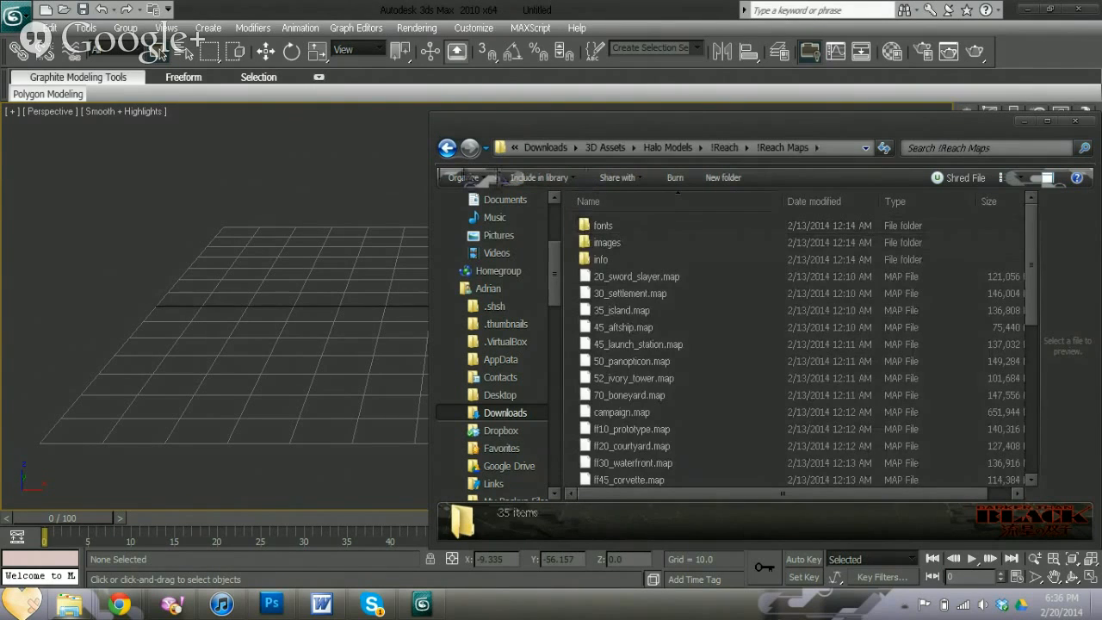
pyautogui.click(448, 149)
pyautogui.doubleClick(648, 243)
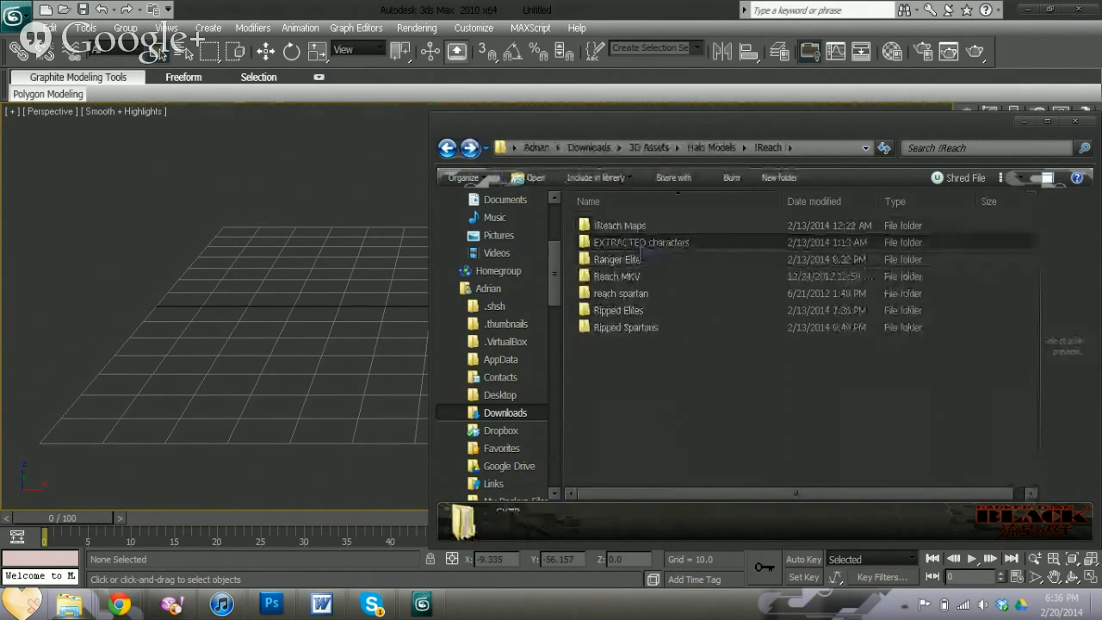
pyautogui.doubleClick(630, 312)
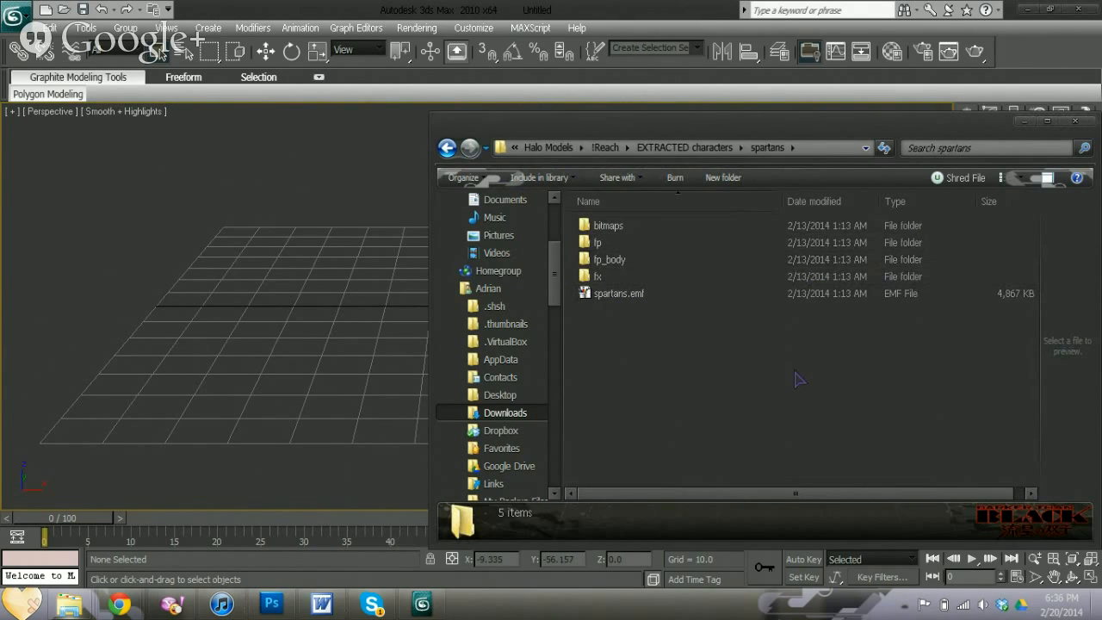
# - Return to 3ds Max and run the script EMF3Importer.mse
pyautogui.click(624, 19)
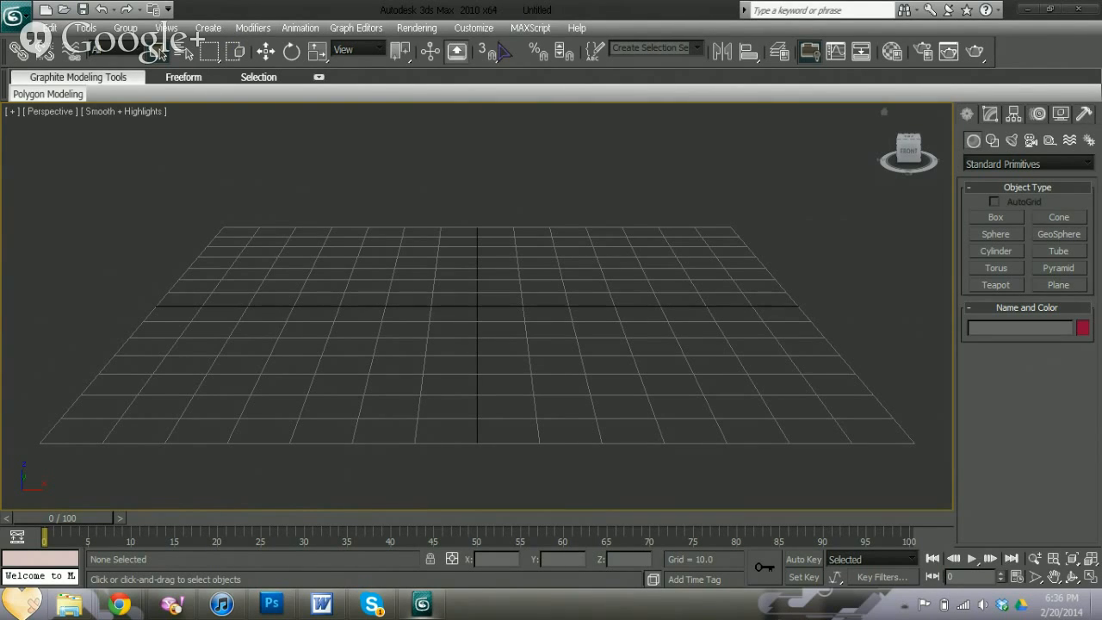
pyautogui.click(530, 28)
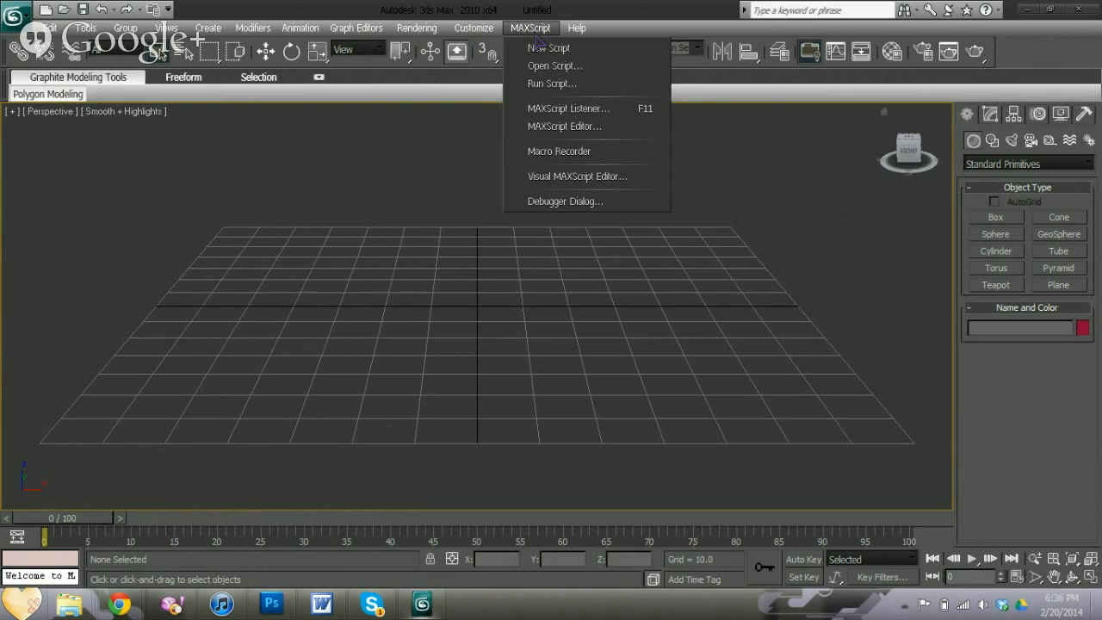
pyautogui.click(560, 86)
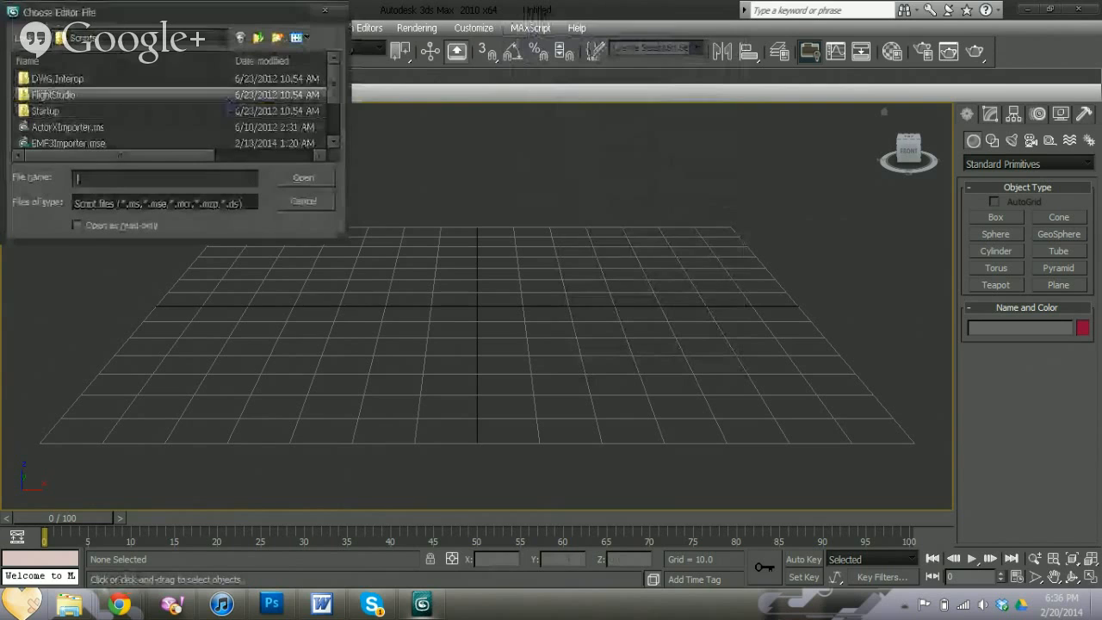
pyautogui.doubleClick(53, 145)
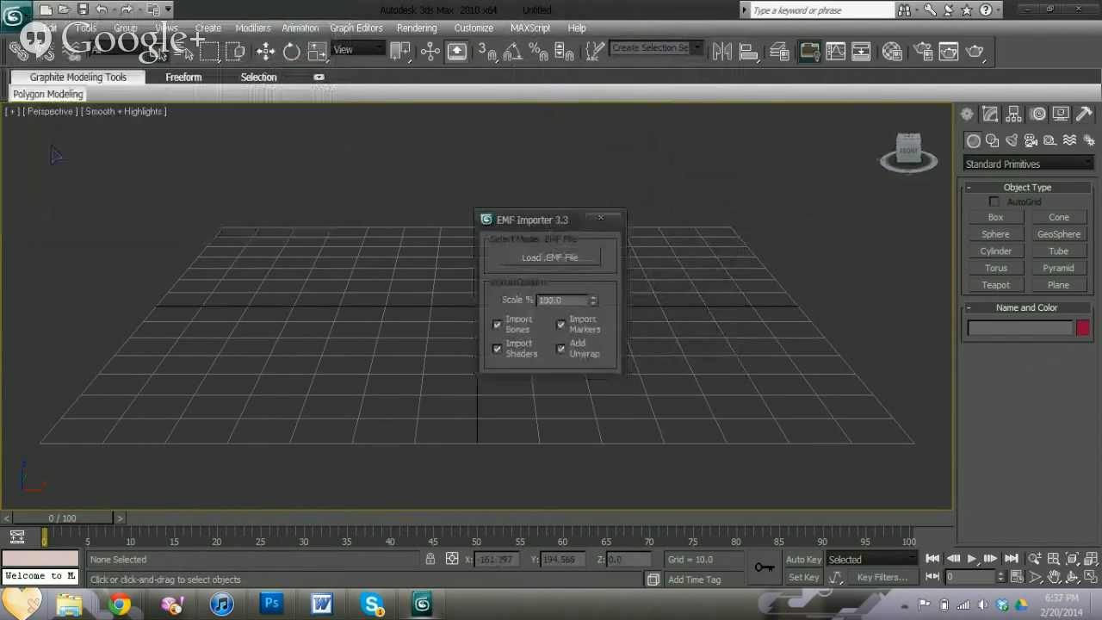
# - Load the model file spartans.emf into the EMF Importer at 100% scale with bones, markers, shaders and unwrap enabled
pyautogui.click(544, 258)
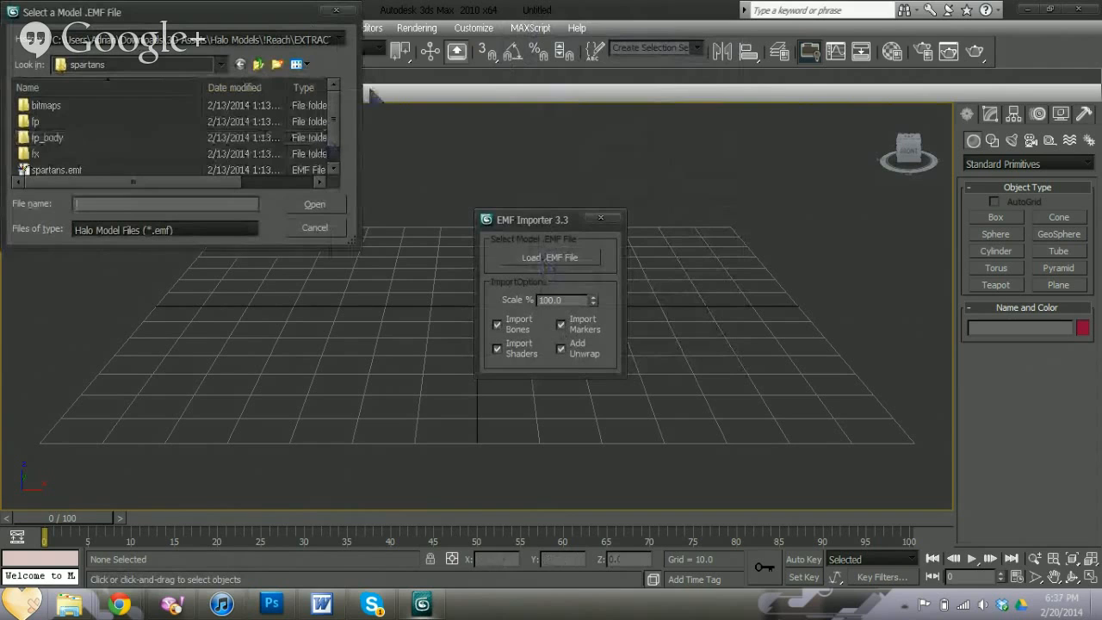
pyautogui.moveTo(336, 115); pyautogui.dragTo(335, 127)
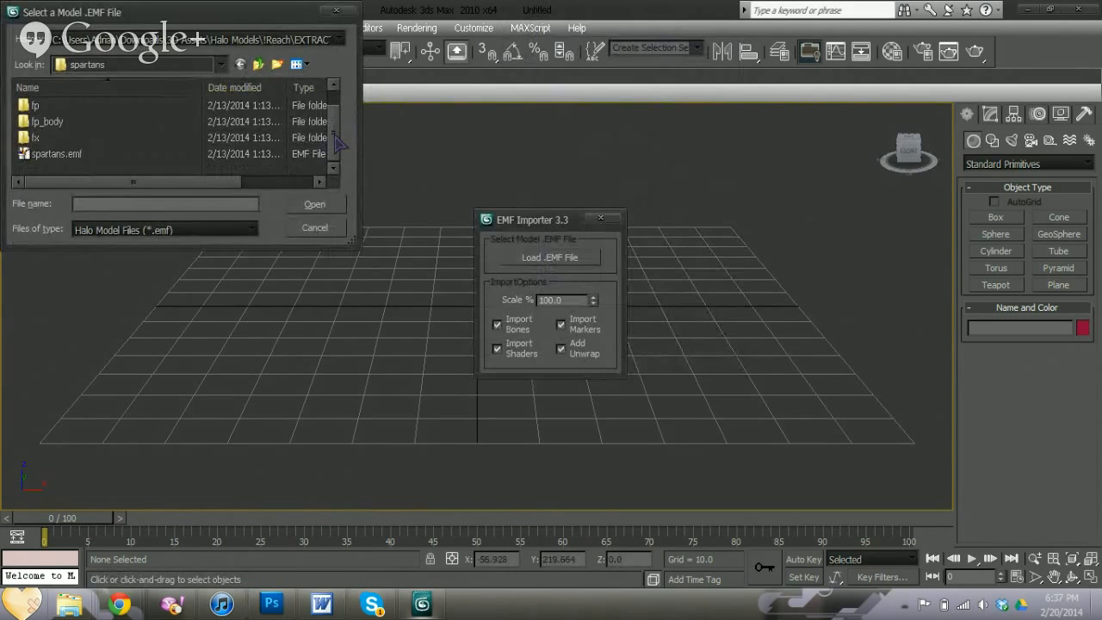
pyautogui.click(68, 159)
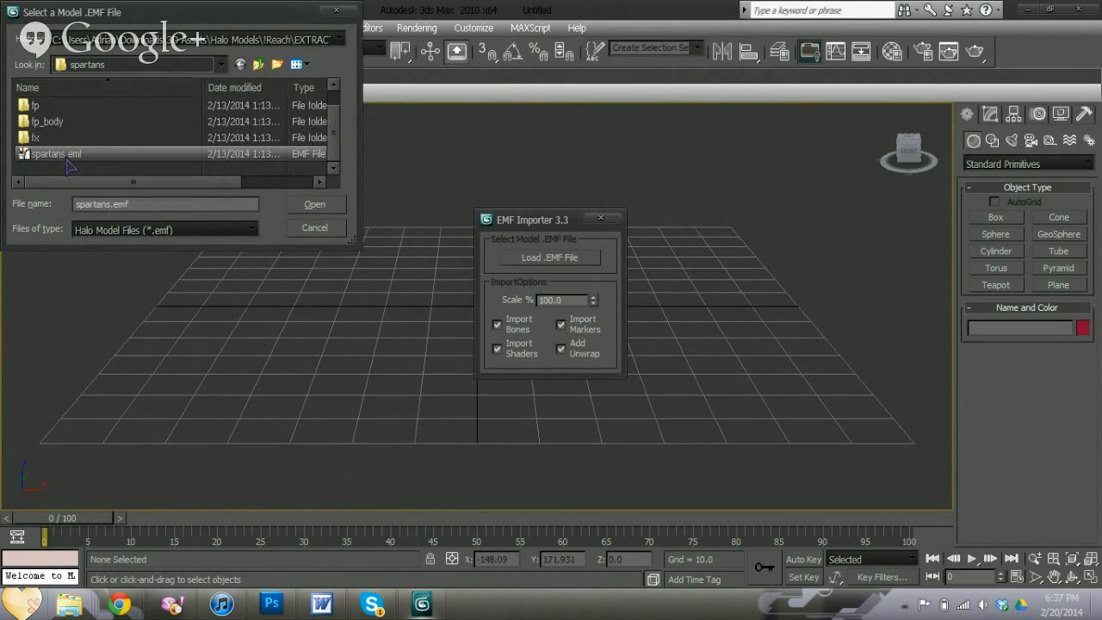
pyautogui.doubleClick(68, 161)
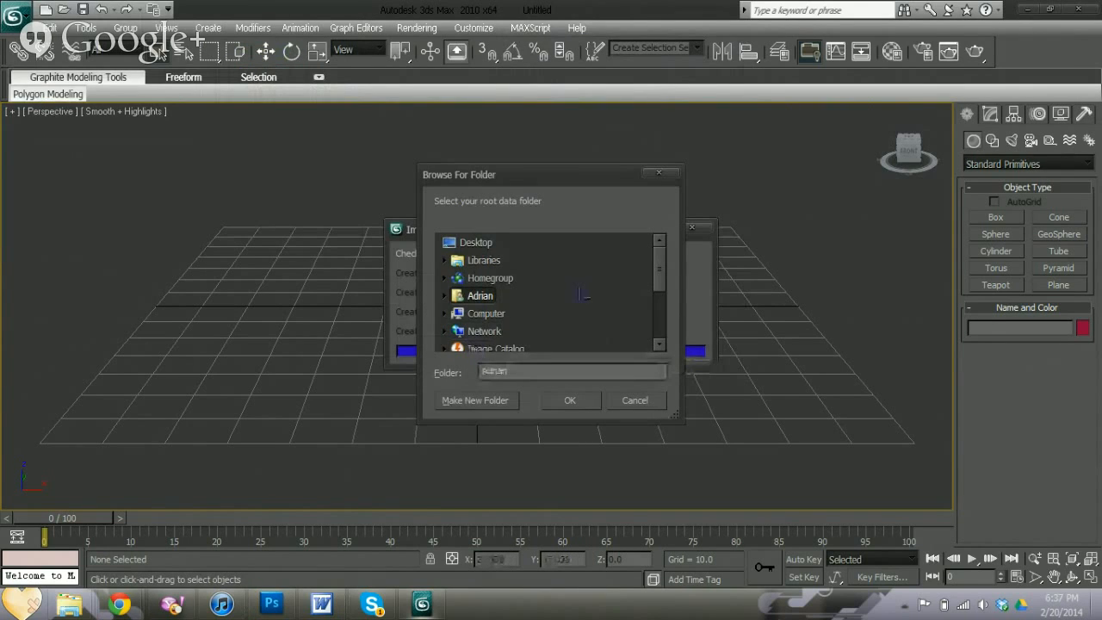
# - For the root data folder, expand the user folder's Downloads, 3D Assets, Halo Models, !Reach and EXTRACTED characters
pyautogui.moveTo(660, 265); pyautogui.dragTo(664, 293)
pyautogui.click(444, 242)
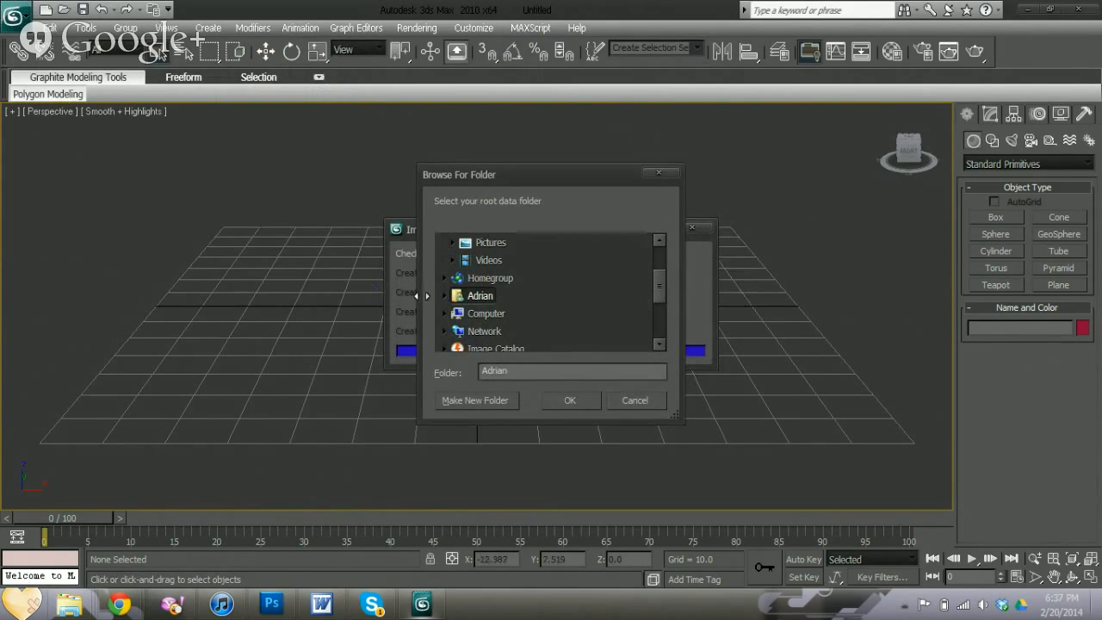
pyautogui.click(446, 296)
pyautogui.moveTo(663, 261); pyautogui.dragTo(660, 291)
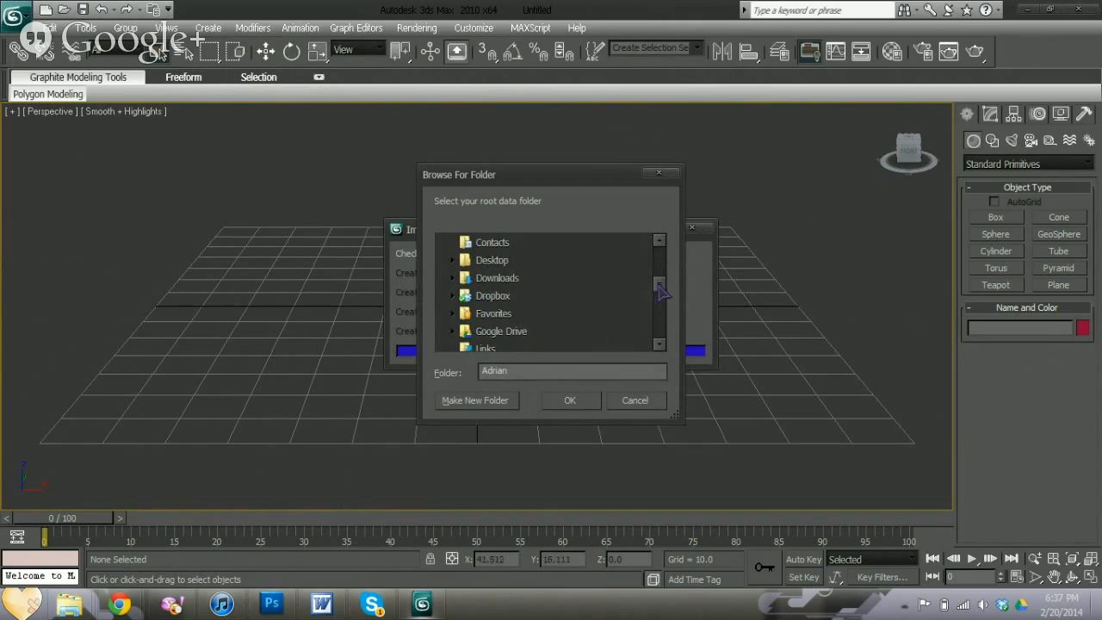
pyautogui.click(452, 278)
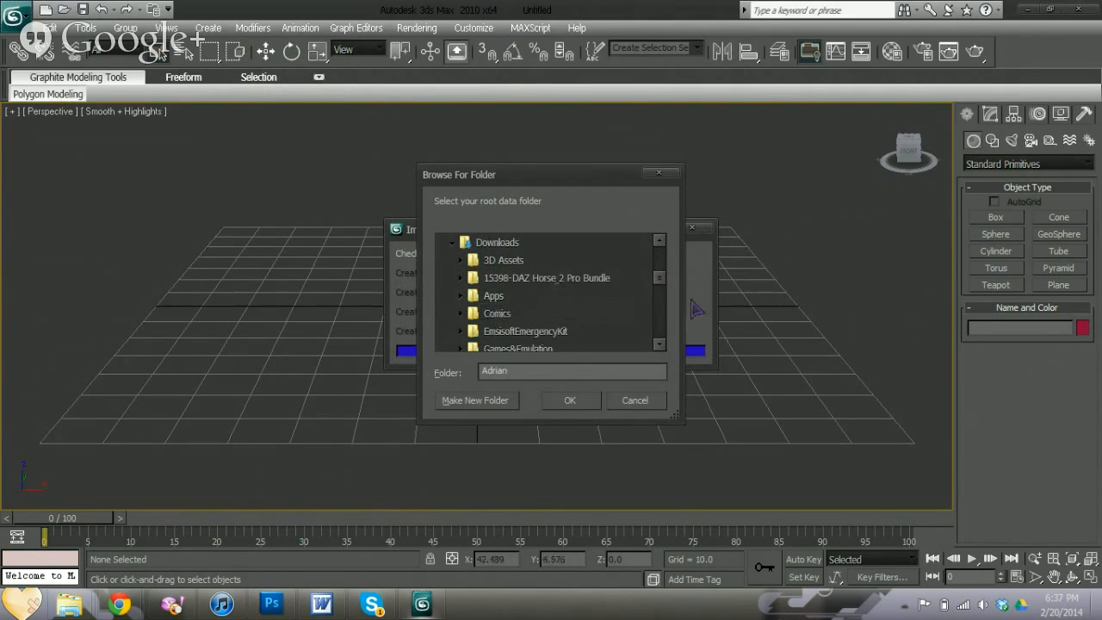
pyautogui.click(461, 260)
pyautogui.moveTo(656, 274); pyautogui.dragTo(657, 282)
pyautogui.click(476, 294)
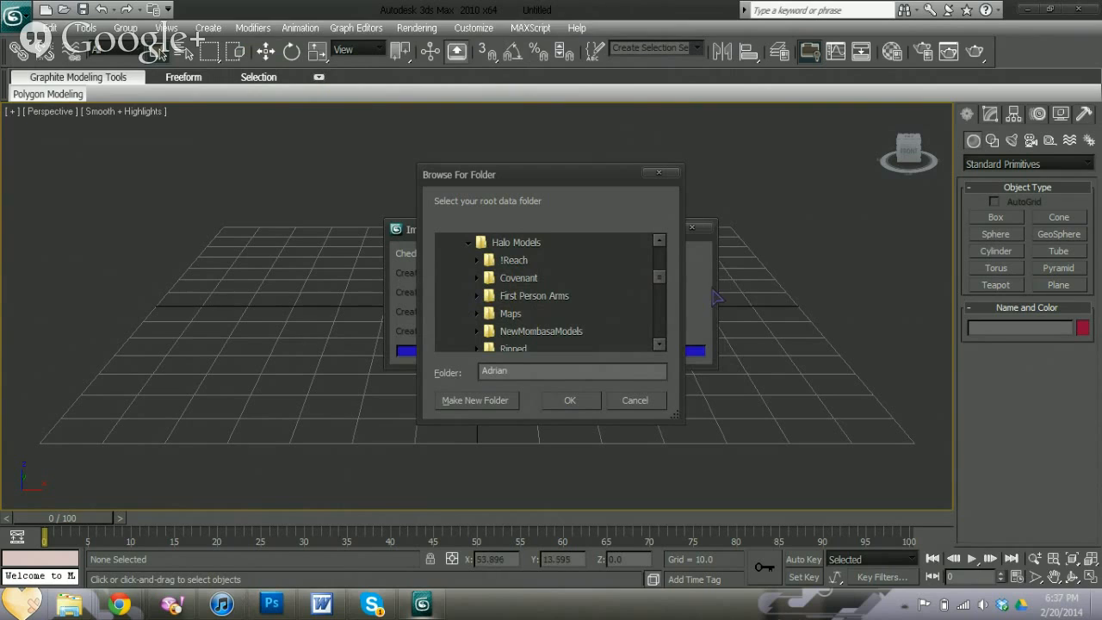
pyautogui.click(477, 260)
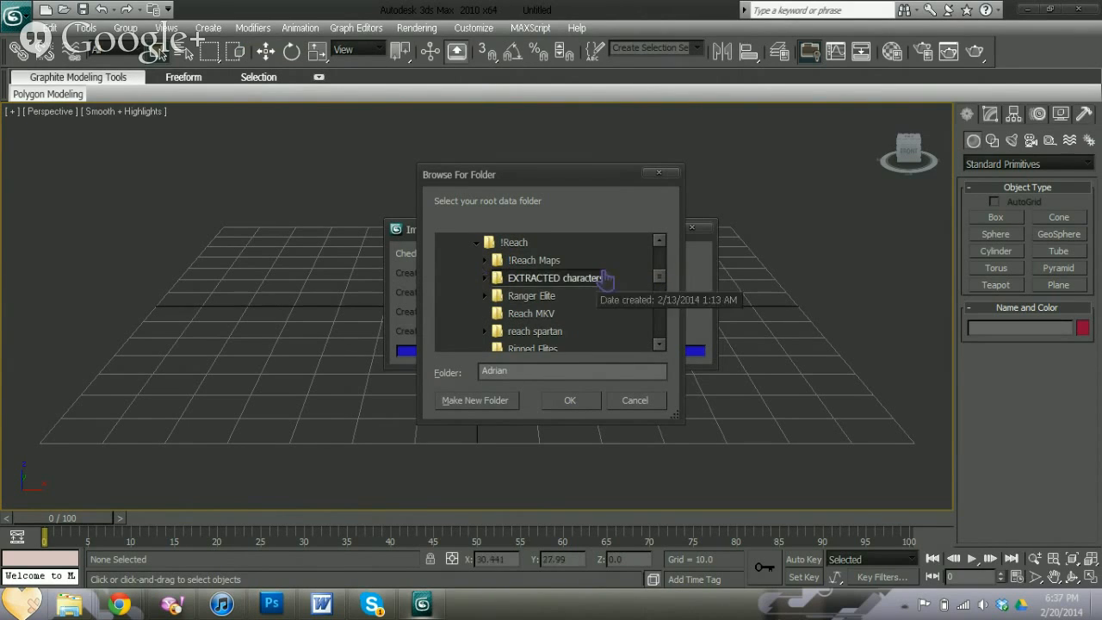
pyautogui.click(485, 278)
pyautogui.moveTo(660, 275); pyautogui.dragTo(659, 278)
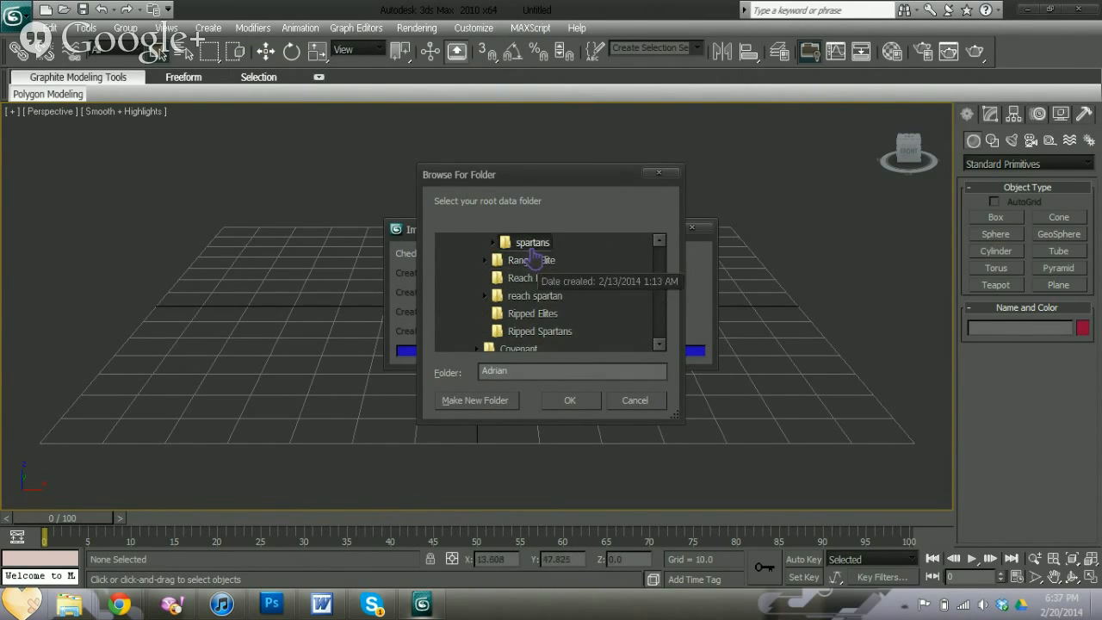
# - Expand the spartans folder, choose the root data folder in that part of the tree and confirm it for the import
pyautogui.click(492, 244)
pyautogui.click(539, 260)
pyautogui.moveTo(663, 277); pyautogui.dragTo(663, 285)
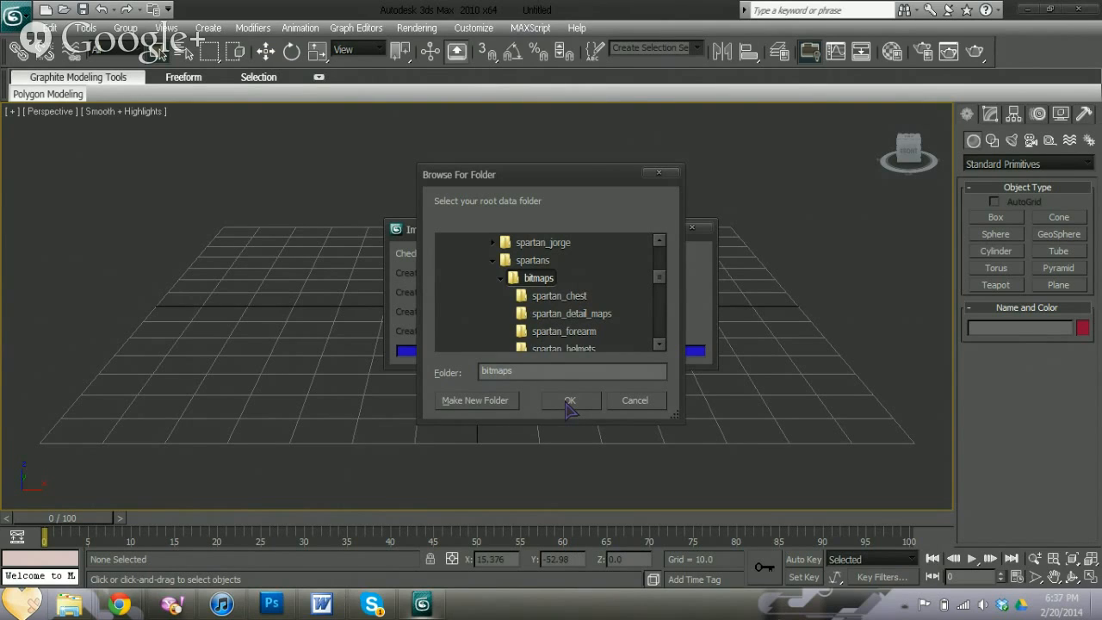
pyautogui.click(500, 277)
pyautogui.click(533, 260)
pyautogui.moveTo(581, 182); pyautogui.dragTo(693, 148)
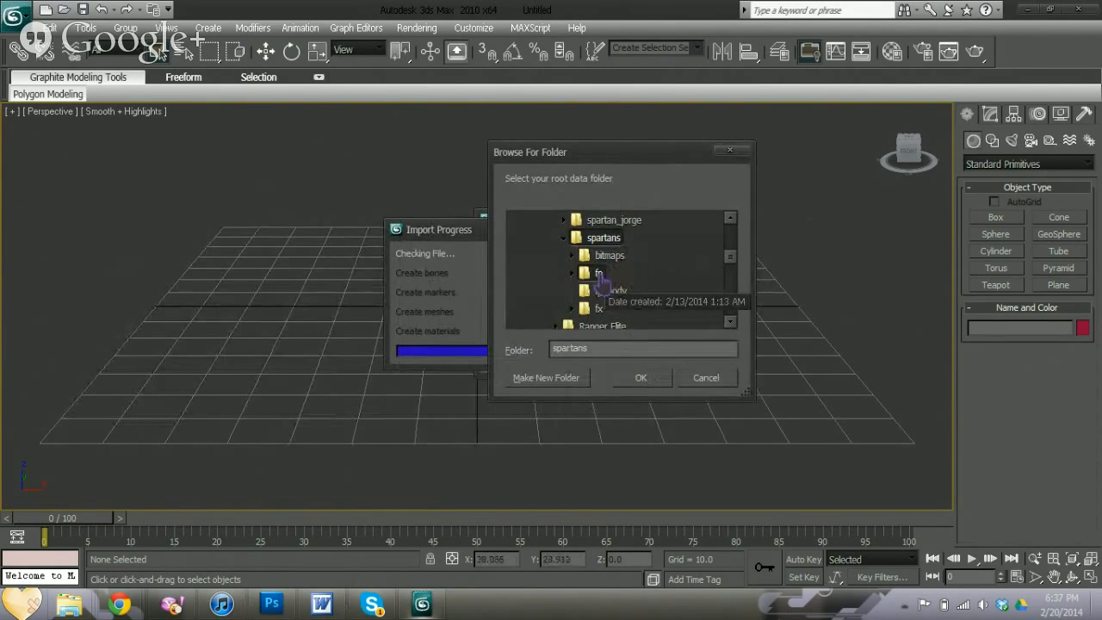
pyautogui.doubleClick(597, 275)
pyautogui.scroll(-2, 726, 271)
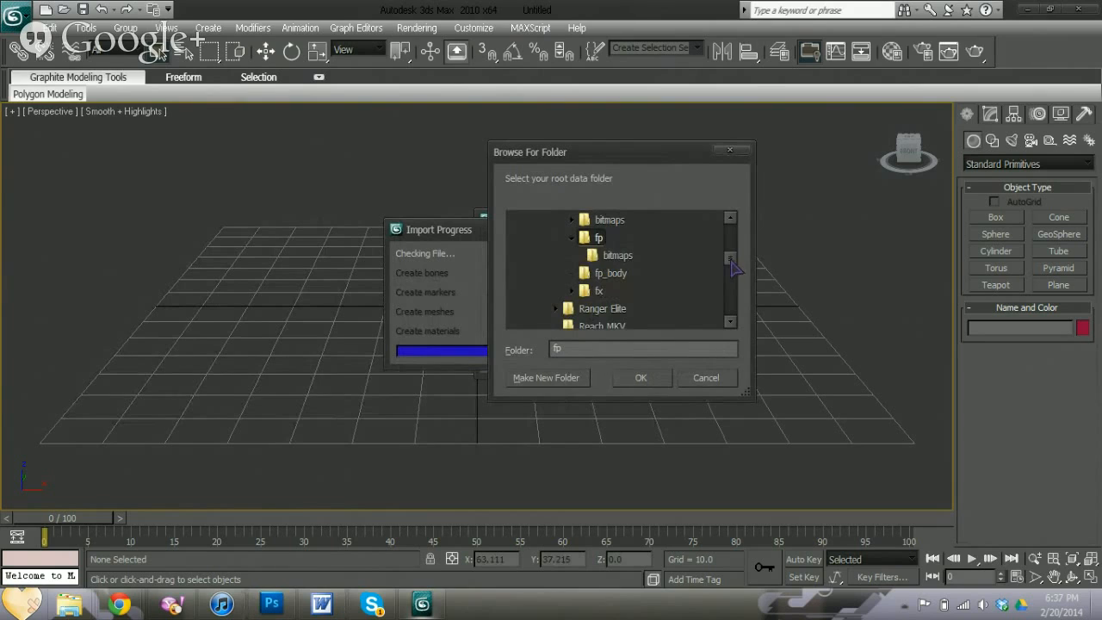
pyautogui.doubleClick(602, 238)
pyautogui.scroll(1, 719, 249)
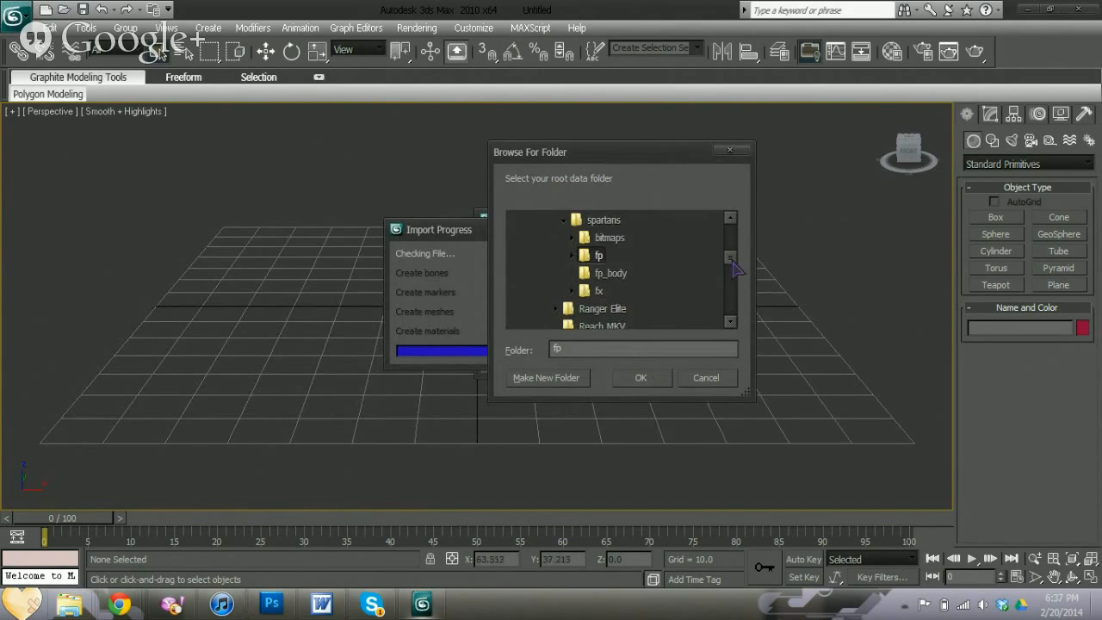
pyautogui.click(603, 255)
pyautogui.click(637, 376)
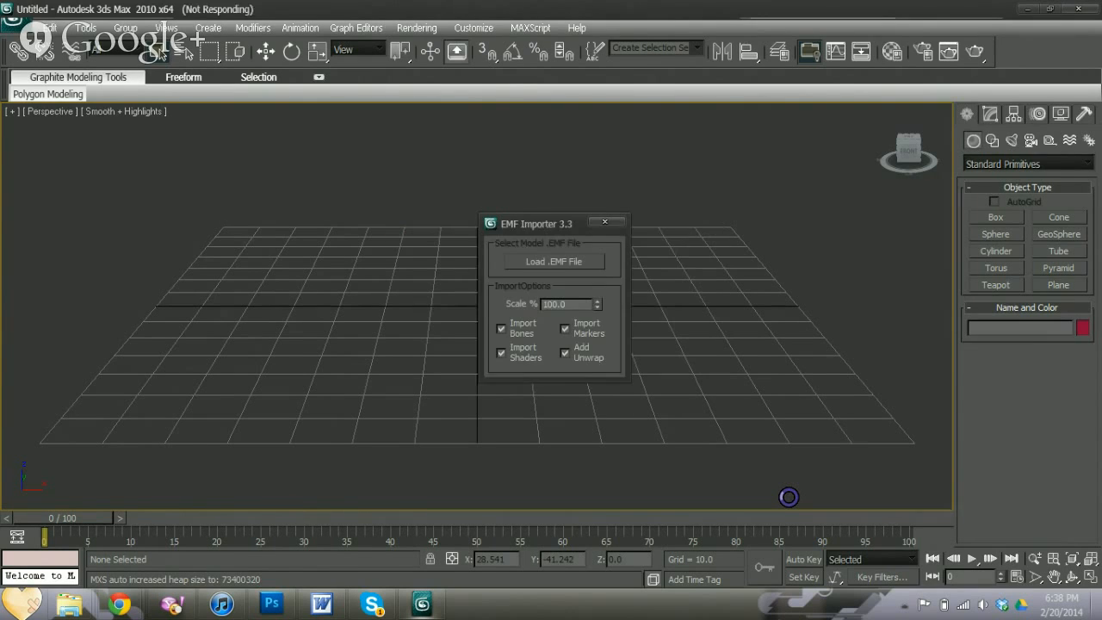
# - Close the EMF Importer and examine the imported Spartan model from the front and at an angle
pyautogui.click(601, 219)
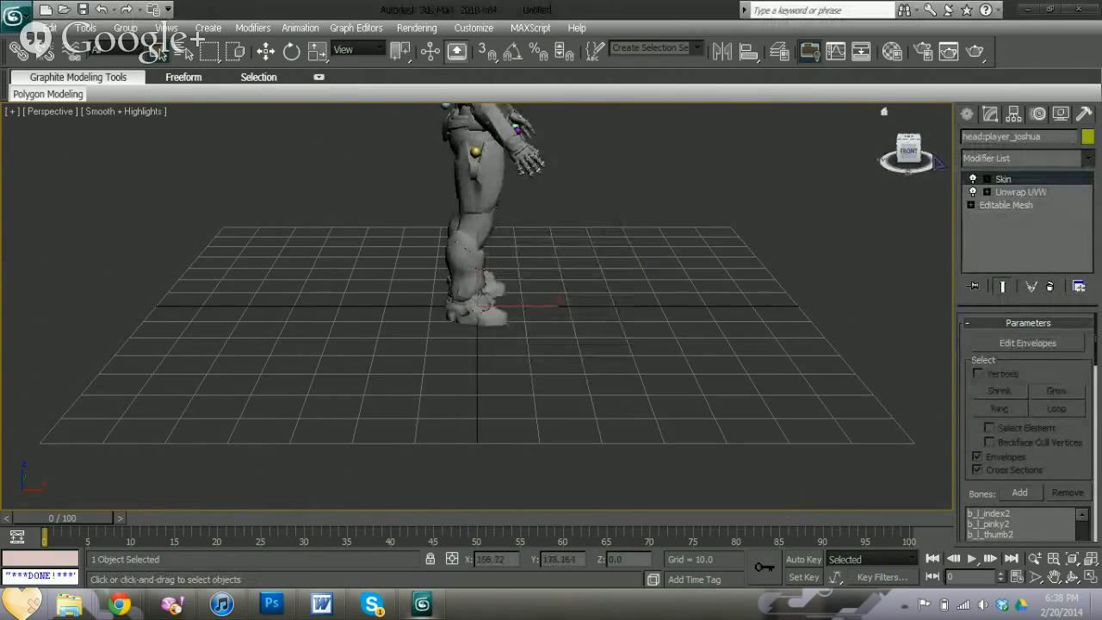
pyautogui.moveTo(911, 162); pyautogui.dragTo(910, 158)
pyautogui.moveTo(782, 185); pyautogui.dragTo(730, 292, button='middle')
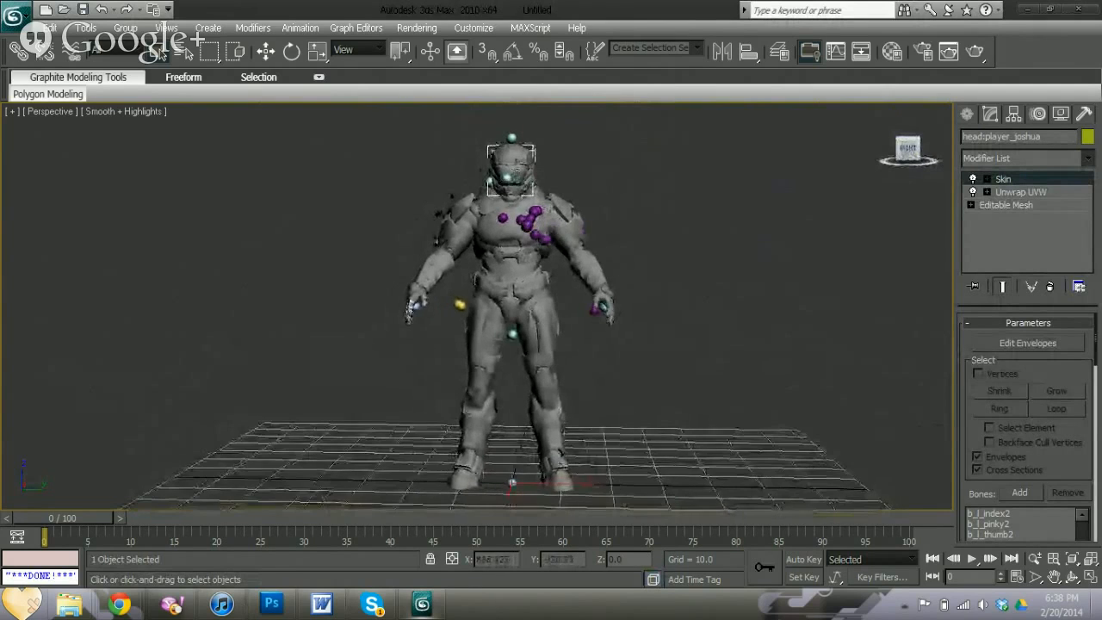
pyautogui.moveTo(910, 150)
pyautogui.mouseDown()
pyautogui.moveTo(930, 160)
pyautogui.moveTo(890, 167)
pyautogui.moveTo(892, 152)
pyautogui.moveTo(931, 161)
pyautogui.moveTo(920, 155)
pyautogui.mouseUp()
pyautogui.keyDown('alt'); pyautogui.moveTo(558, 341); pyautogui.dragTo(531, 226, button='middle'); pyautogui.keyUp('alt')
# - Delete the marker spheres hammer_detonation and drop in front of the Spartan and the marker above its head
pyautogui.moveTo(317, 213); pyautogui.dragTo(352, 271)
pyautogui.moveTo(385, 163); pyautogui.dragTo(449, 201)
pyautogui.moveTo(318, 195); pyautogui.dragTo(358, 275)
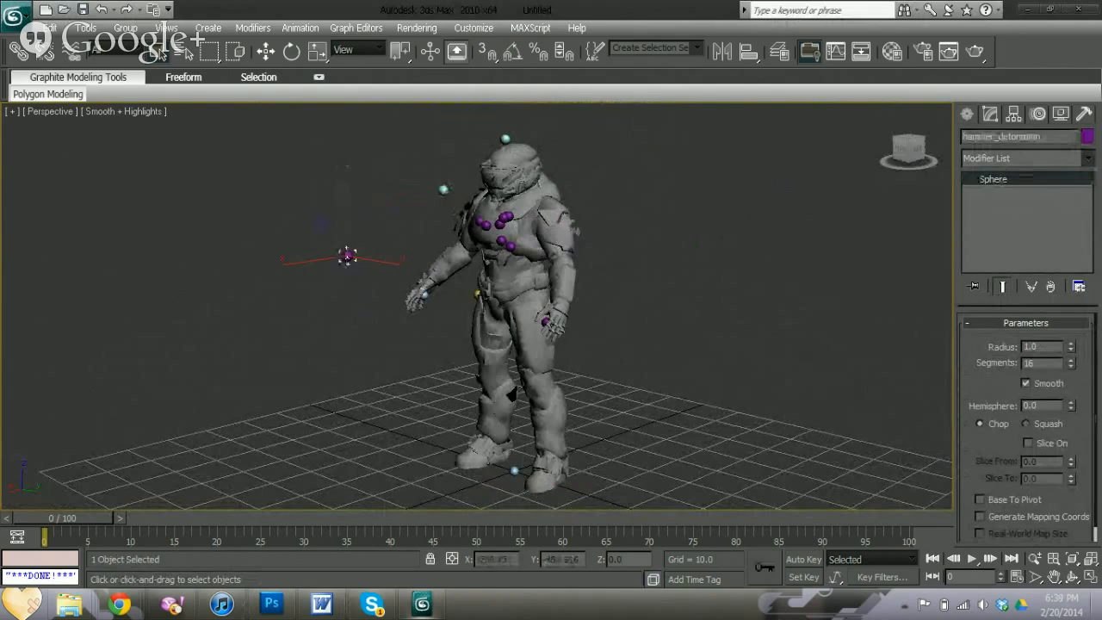
pyautogui.moveTo(446, 212); pyautogui.dragTo(437, 212)
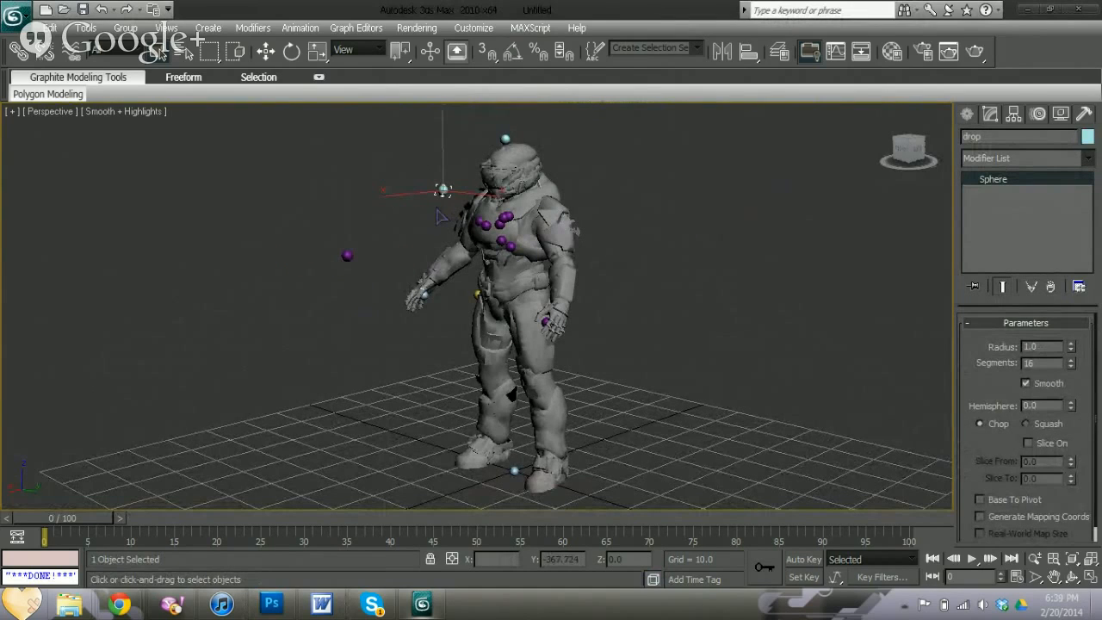
pyautogui.moveTo(349, 252); pyautogui.dragTo(362, 266)
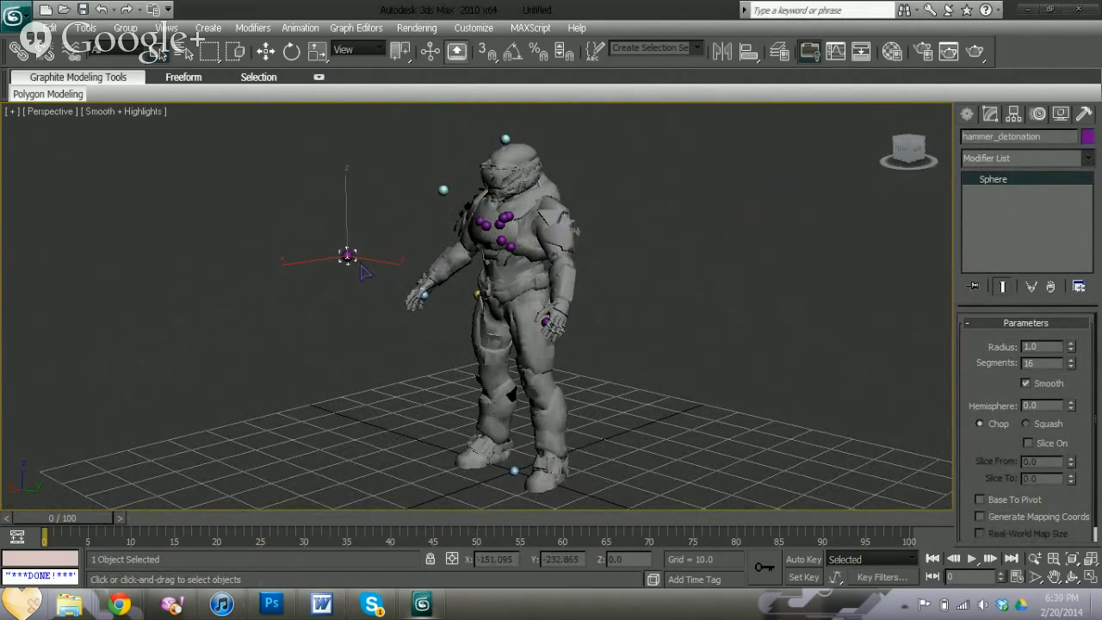
pyautogui.click(359, 271)
pyautogui.moveTo(379, 168); pyautogui.dragTo(439, 206)
pyautogui.click(498, 140)
pyautogui.click(506, 138)
pyautogui.click(620, 155)
# - Move the helmet head:player_kelly off the Spartan to one side to inspect it, and delete it
pyautogui.moveTo(920, 153); pyautogui.dragTo(960, 147)
pyautogui.click(508, 175)
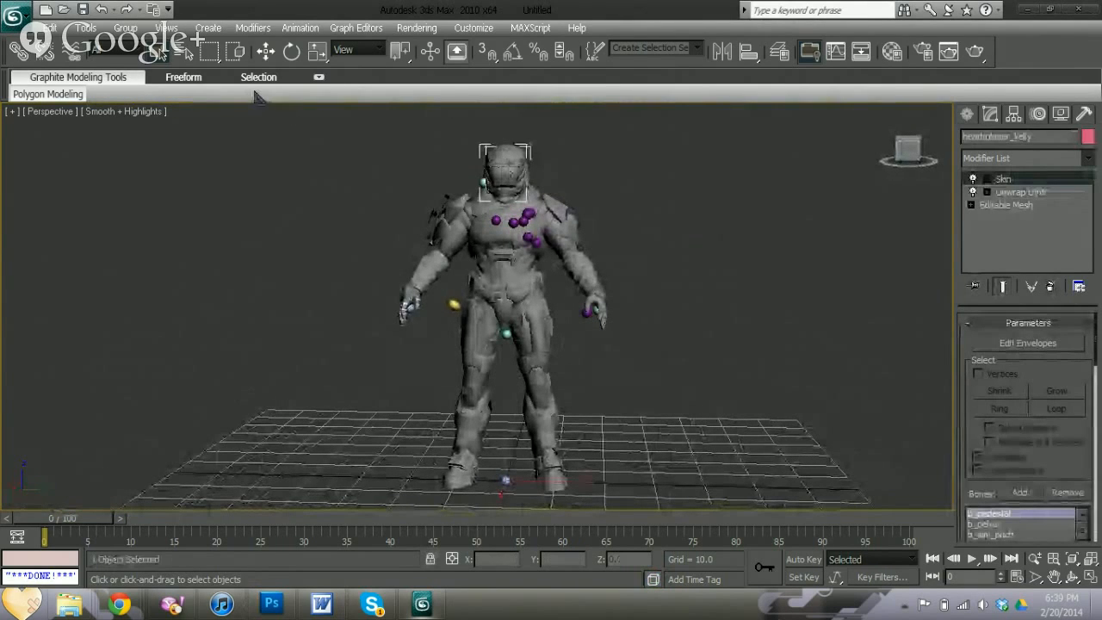
pyautogui.click(265, 51)
pyautogui.moveTo(508, 172); pyautogui.dragTo(718, 172)
pyautogui.moveTo(908, 150); pyautogui.dragTo(885, 111)
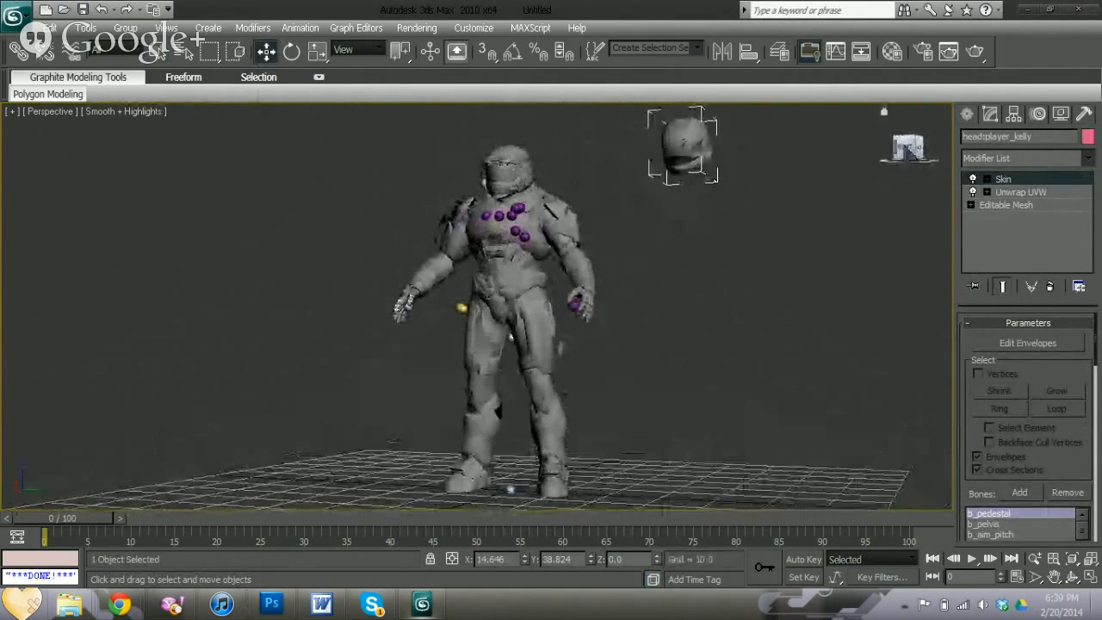
pyautogui.press('Delete')
# - Pull three more overlapping helmets off the Spartan one at a time, ending with head:player_isaac, and delete each
pyautogui.moveTo(508, 177); pyautogui.dragTo(669, 186)
pyautogui.press('Delete')
pyautogui.moveTo(508, 179); pyautogui.dragTo(646, 183)
pyautogui.press('Delete')
pyautogui.moveTo(510, 180); pyautogui.dragTo(688, 203)
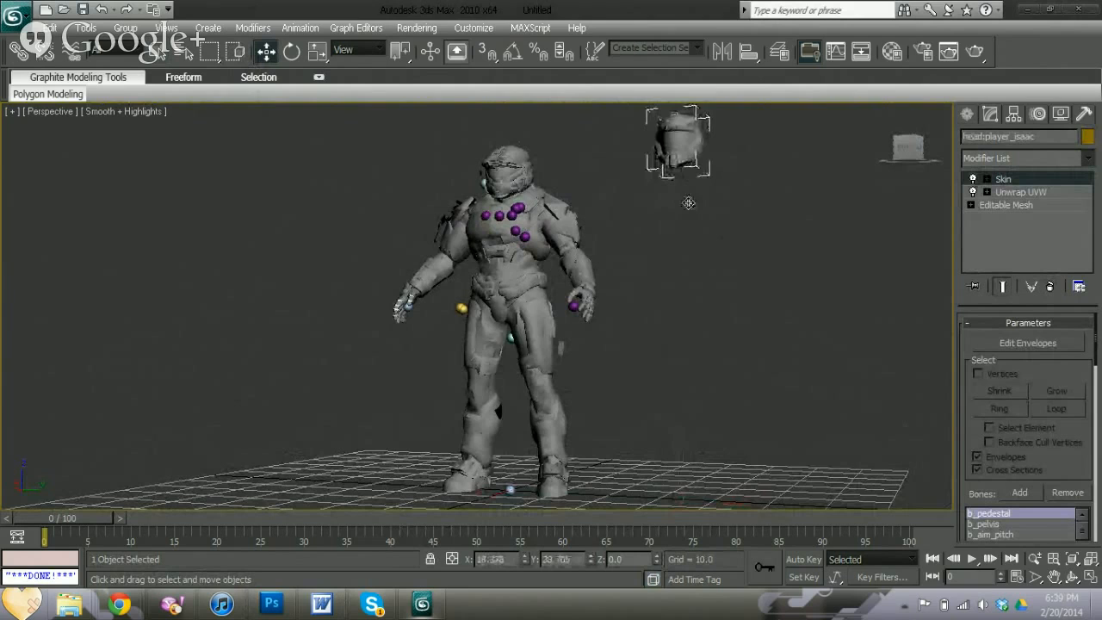
pyautogui.moveTo(688, 205); pyautogui.dragTo(676, 286, button='middle')
pyautogui.moveTo(911, 152); pyautogui.dragTo(954, 156)
pyautogui.press('Delete')
# - Move head:player_will, the helmet beneath it and head:player_joshua aside one by one, deleting each
pyautogui.moveTo(498, 240); pyautogui.dragTo(687, 362)
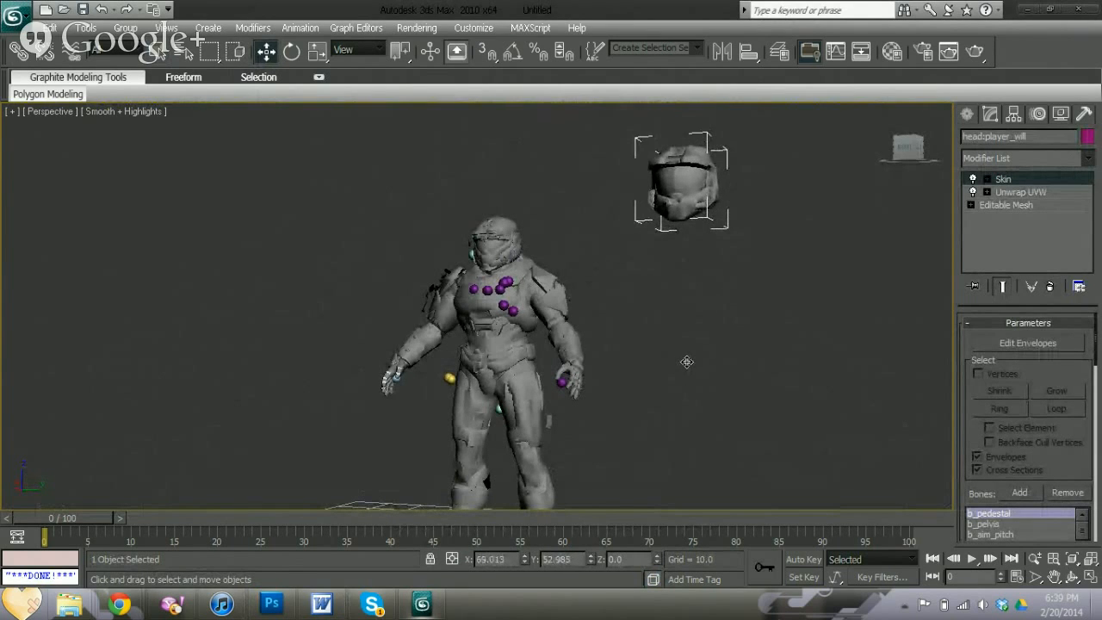
pyautogui.moveTo(907, 151)
pyautogui.mouseDown()
pyautogui.moveTo(931, 163)
pyautogui.moveTo(899, 168)
pyautogui.mouseUp()
pyautogui.press('Delete')
pyautogui.moveTo(512, 160); pyautogui.dragTo(713, 243)
pyautogui.press('Delete')
pyautogui.moveTo(508, 164); pyautogui.dragTo(672, 233)
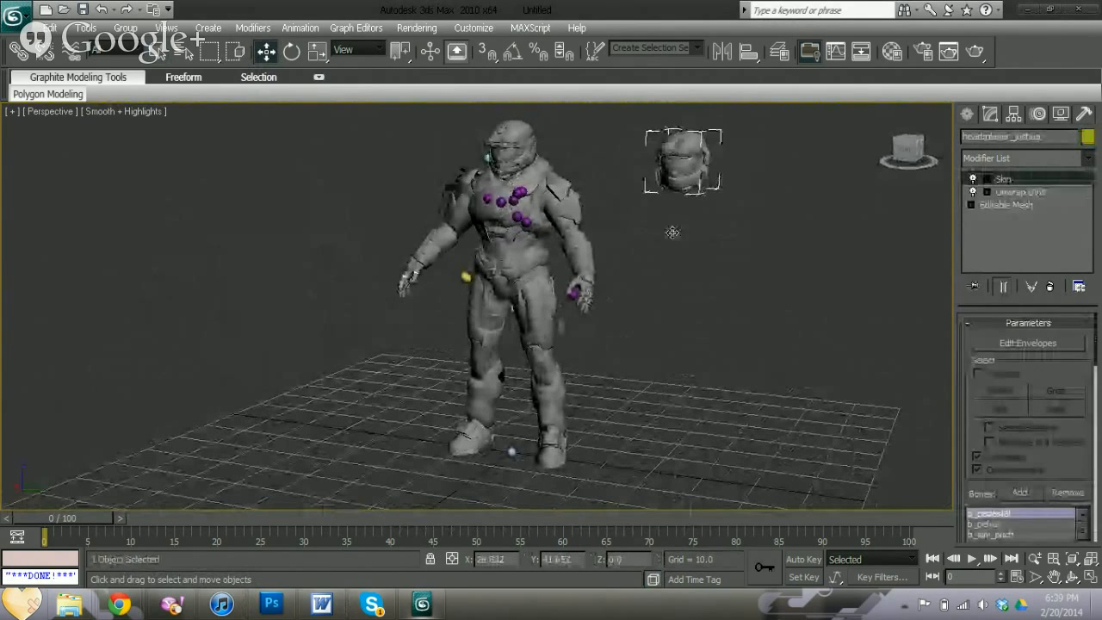
pyautogui.press('Delete')
# - Move the helmets head:player_linda and head:player_rosenda away from the body and delete both
pyautogui.moveTo(513, 159); pyautogui.dragTo(682, 234)
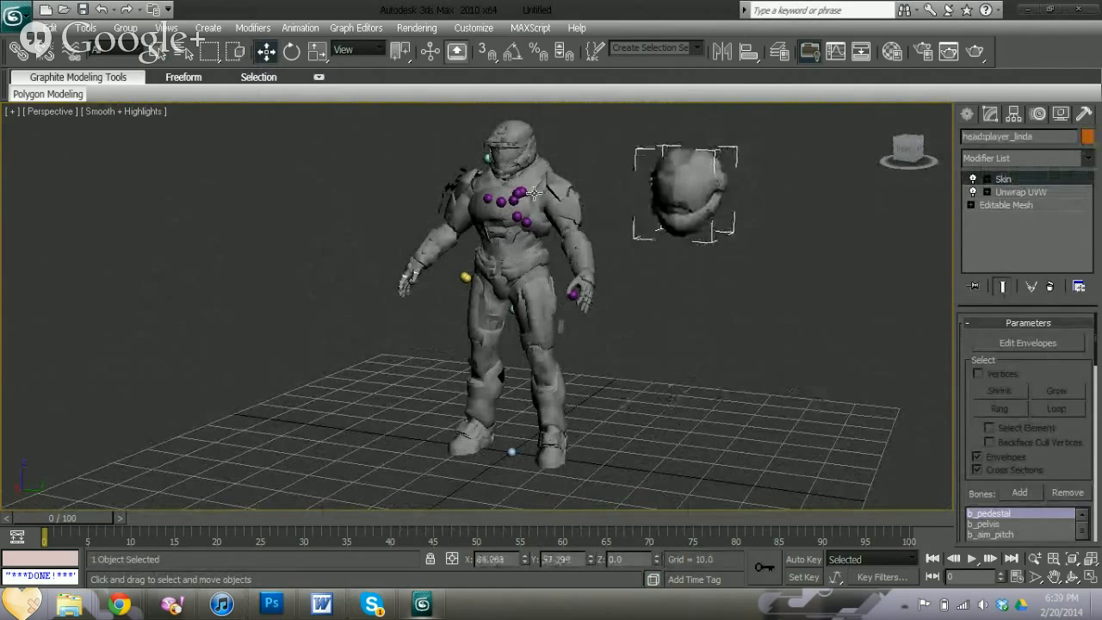
pyautogui.press('Delete')
pyautogui.moveTo(514, 162); pyautogui.dragTo(683, 280)
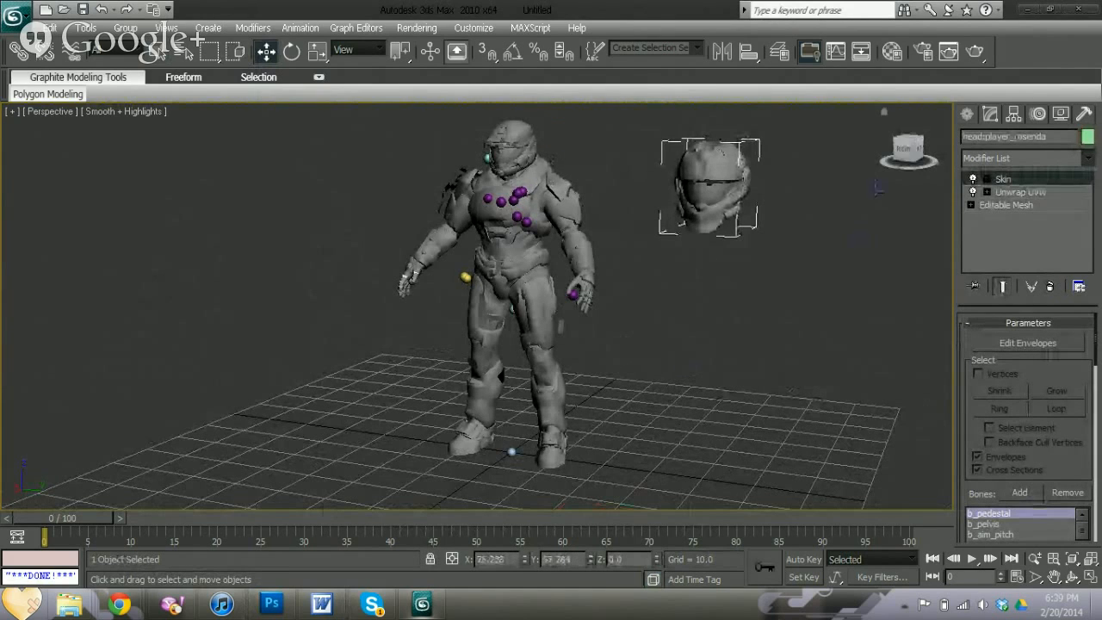
pyautogui.moveTo(909, 151)
pyautogui.mouseDown()
pyautogui.moveTo(948, 151)
pyautogui.moveTo(884, 138)
pyautogui.moveTo(908, 148)
pyautogui.mouseUp()
pyautogui.press('Delete')
# - Pull the next four overlapping helmets off the Spartan in turn, ending with head:player_john117, and delete each
pyautogui.moveTo(481, 237); pyautogui.dragTo(698, 333)
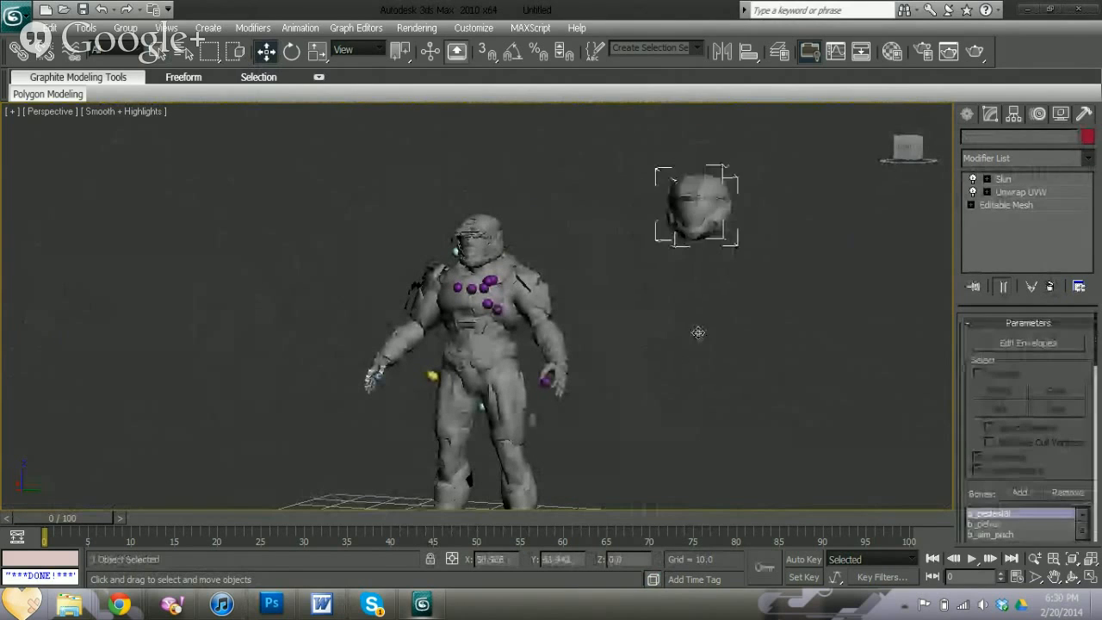
pyautogui.press('Delete')
pyautogui.moveTo(469, 235); pyautogui.dragTo(700, 191)
pyautogui.press('Delete')
pyautogui.moveTo(496, 259); pyautogui.dragTo(686, 391)
pyautogui.press('Delete')
pyautogui.moveTo(495, 253); pyautogui.dragTo(673, 364)
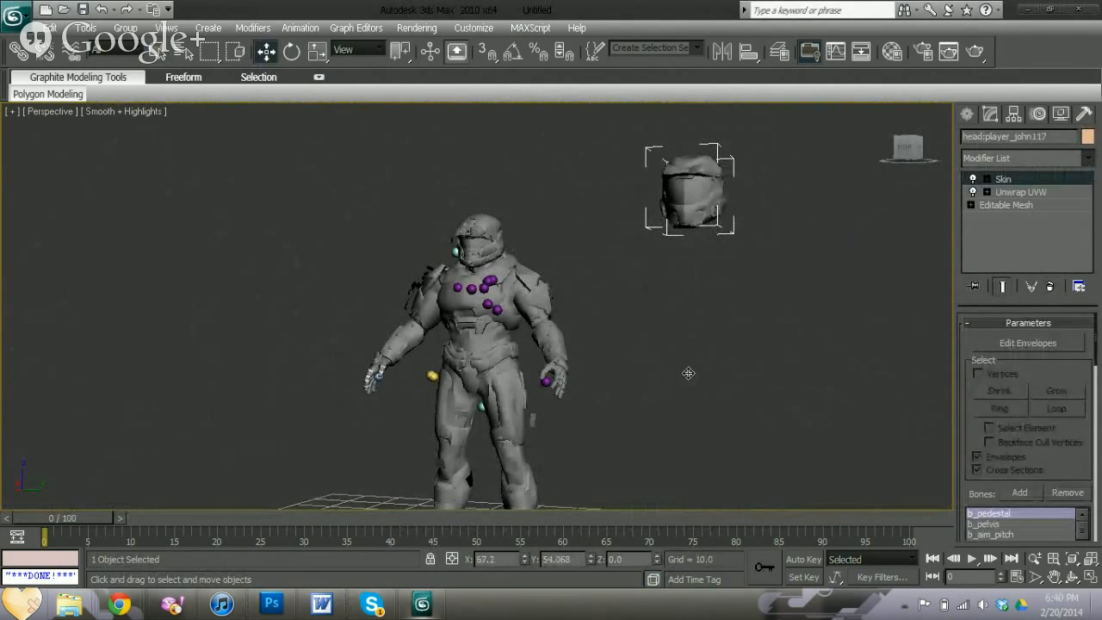
pyautogui.press('Delete')
# - Try moving the helmet head:default away from the Spartan to inspect it, and undo the move
pyautogui.moveTo(488, 256); pyautogui.dragTo(721, 214)
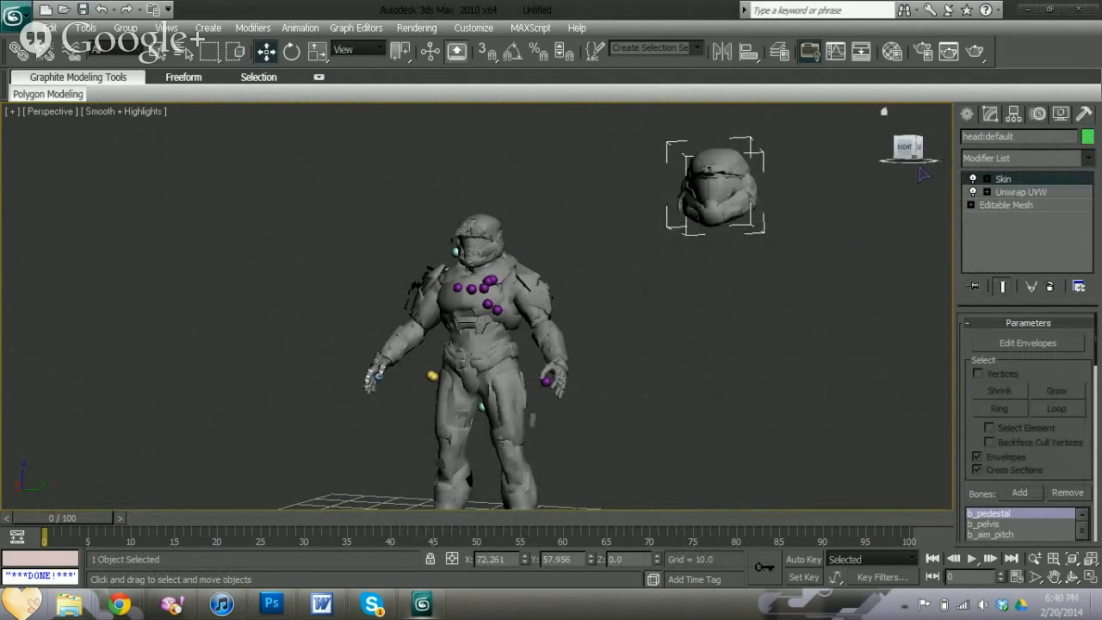
pyautogui.moveTo(908, 157); pyautogui.dragTo(931, 168)
pyautogui.hotkey('ctrl', 'z')
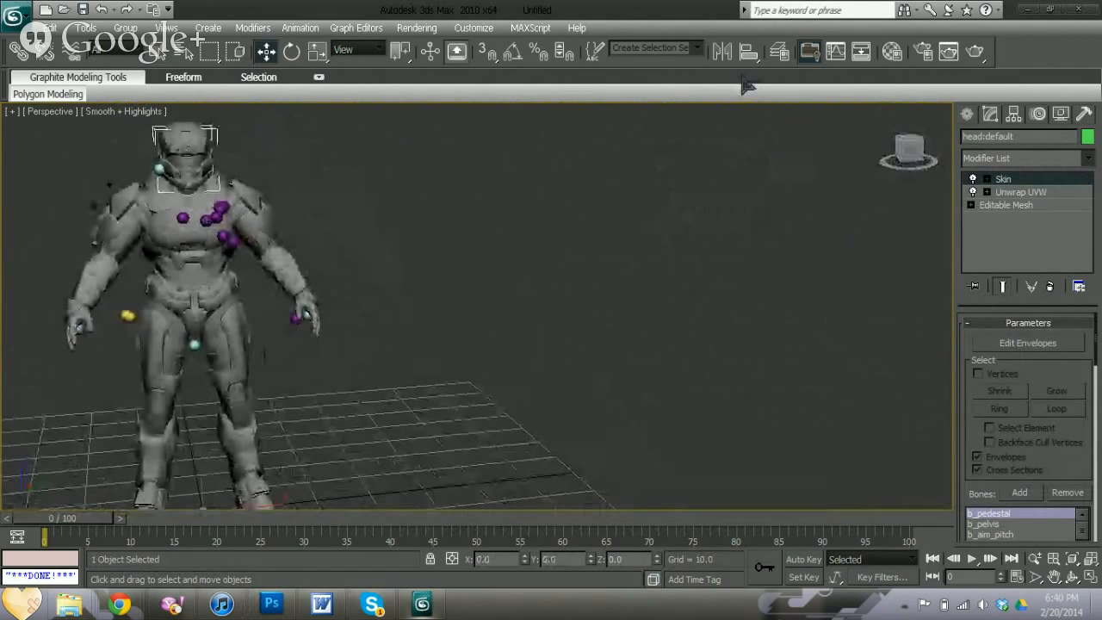
# - Select the shoulder decals decals:jun and the helmet head:jun to identify which pieces they are
pyautogui.click(909, 148)
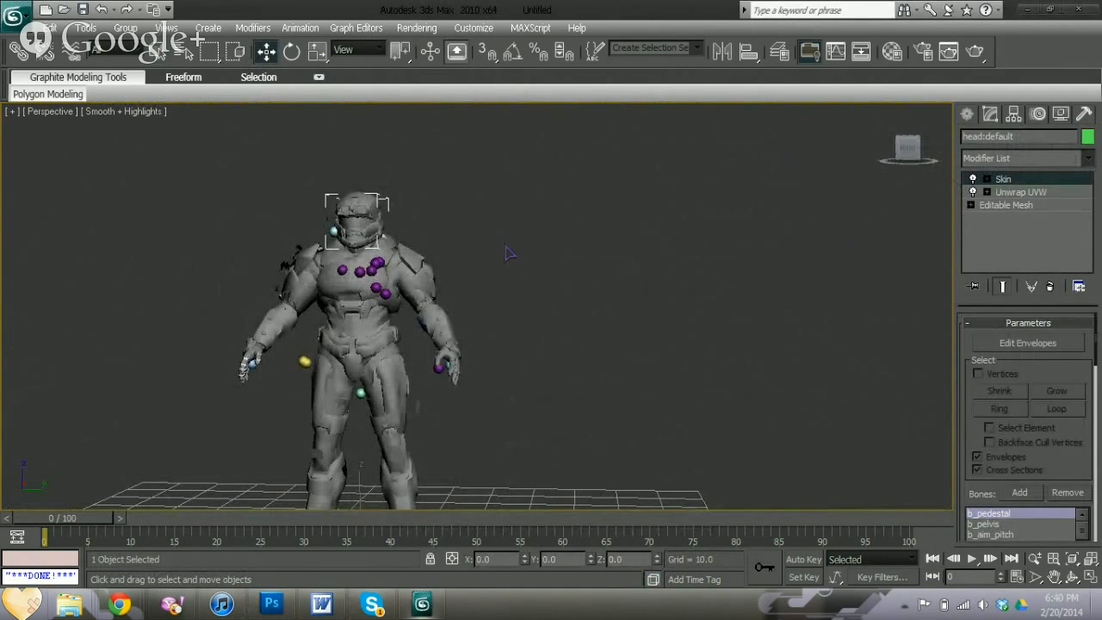
pyautogui.click(411, 287)
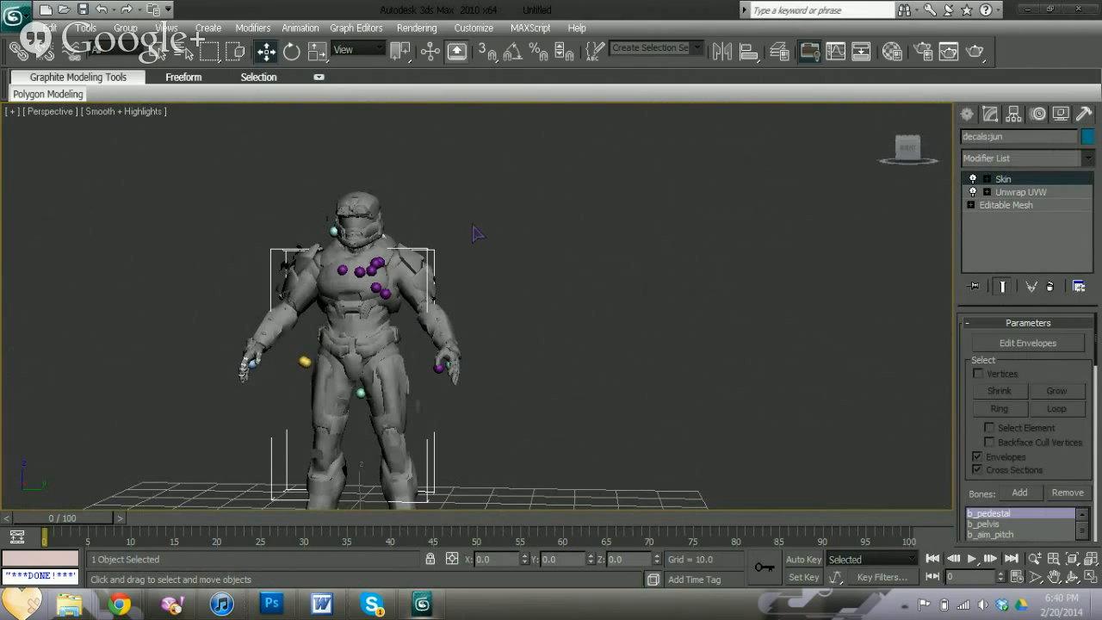
pyautogui.click(368, 214)
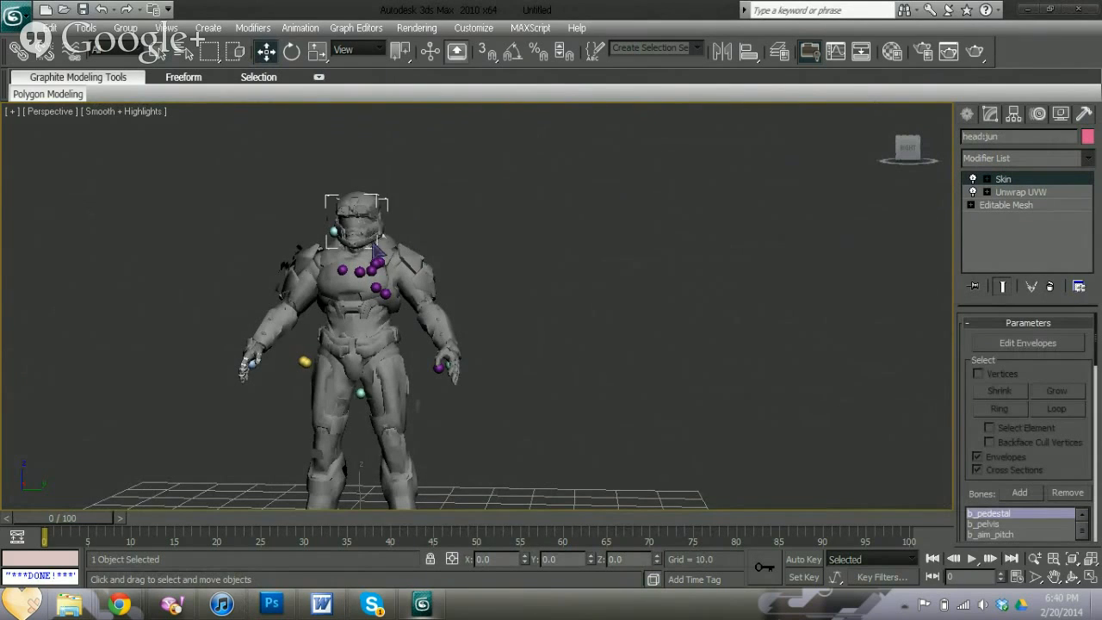
# - Move the helmet head:player_vinh away from the Spartan's head, inspect it and delete it
pyautogui.scroll(3, 376, 249)
pyautogui.moveTo(278, 171); pyautogui.dragTo(532, 265, button='middle')
pyautogui.moveTo(915, 153); pyautogui.dragTo(886, 161)
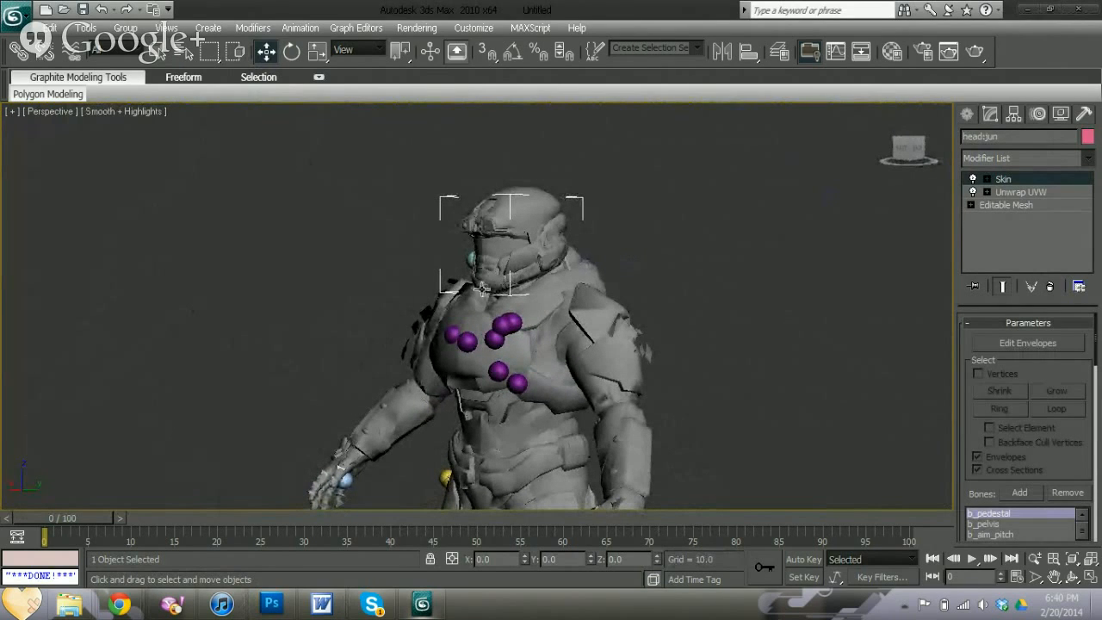
pyautogui.moveTo(527, 267); pyautogui.dragTo(814, 465)
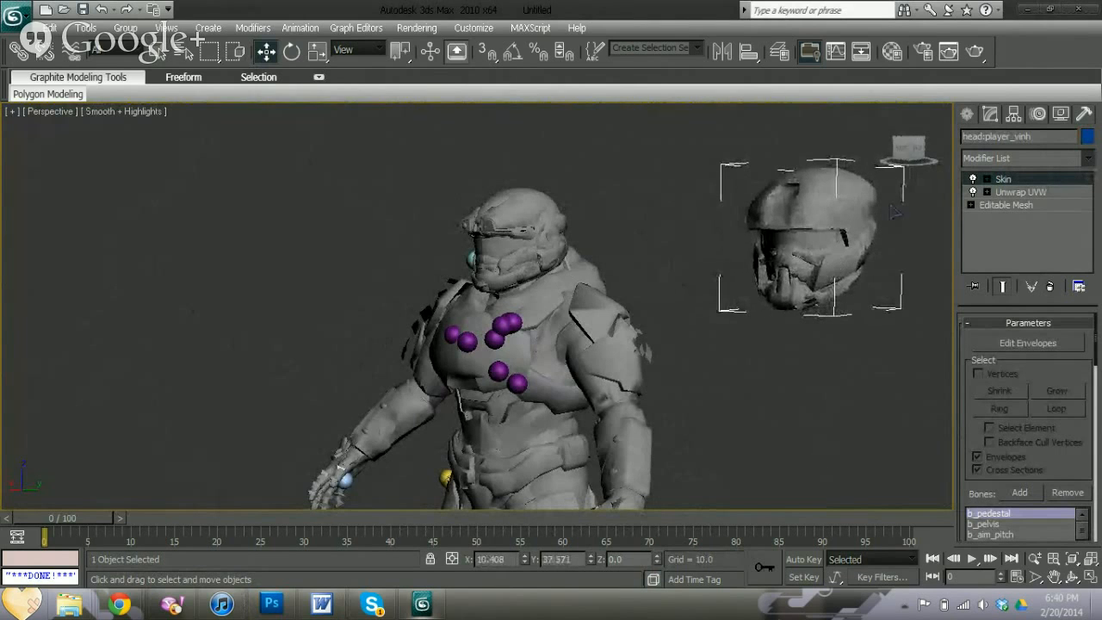
pyautogui.moveTo(906, 150)
pyautogui.mouseDown()
pyautogui.moveTo(939, 150)
pyautogui.moveTo(918, 148)
pyautogui.mouseUp()
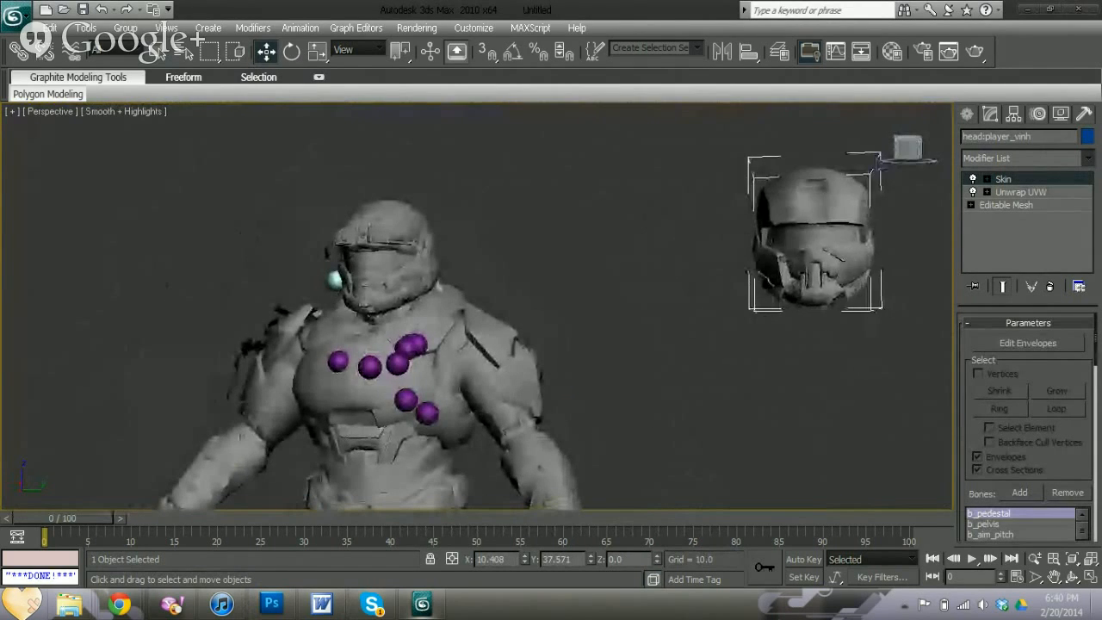
pyautogui.press('Delete')
# - Undo the last helmet moves and delete the overlapping helmets from the Spartan's head, starting with head:player_nicole
pyautogui.hotkey('ctrl', 'z')
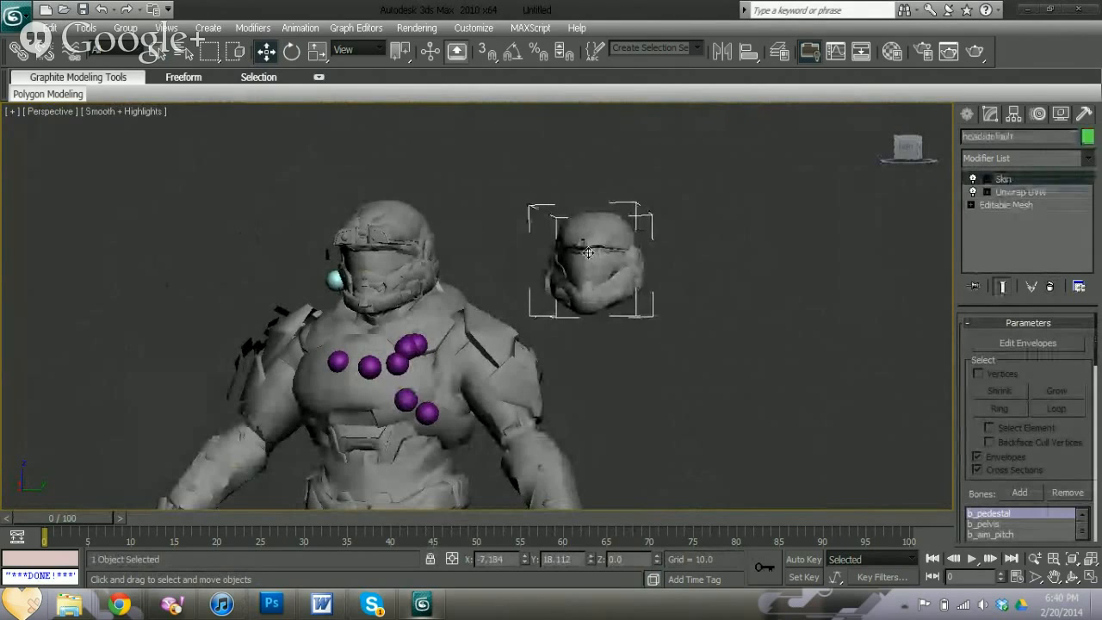
pyautogui.hotkey('ctrl', 'z')
pyautogui.click(376, 280)
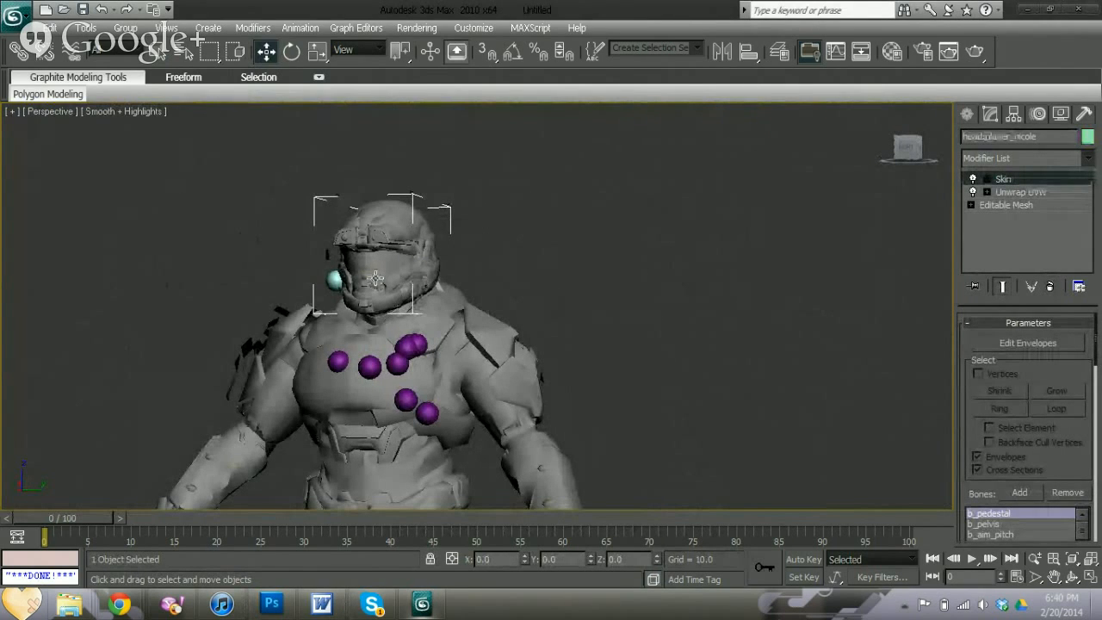
pyautogui.click(381, 251)
pyautogui.click(383, 248)
pyautogui.click(382, 251)
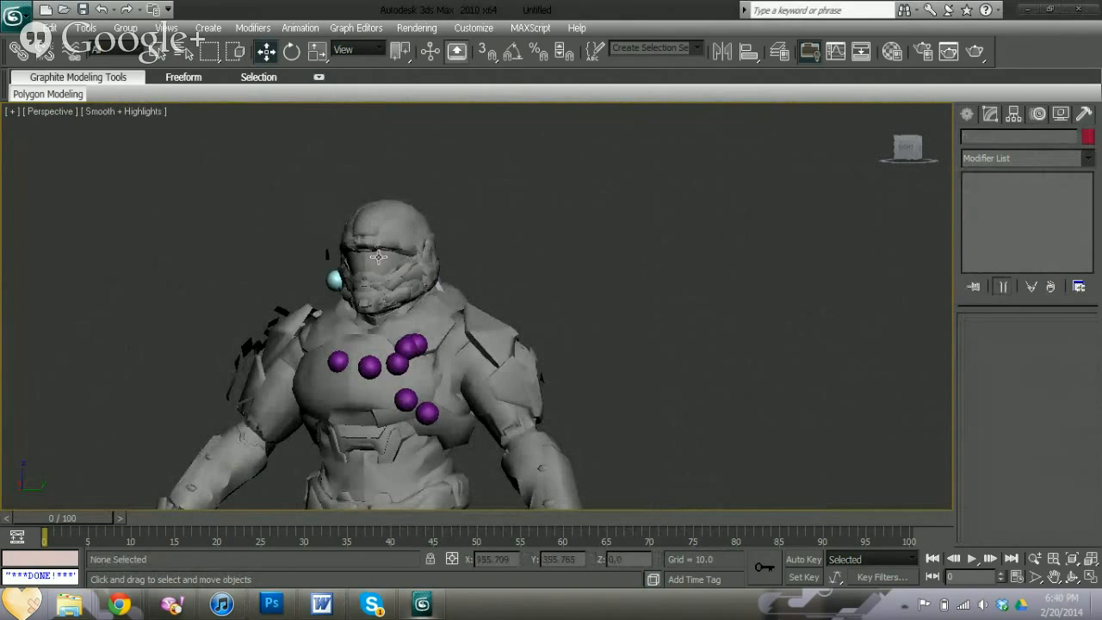
pyautogui.click(375, 285)
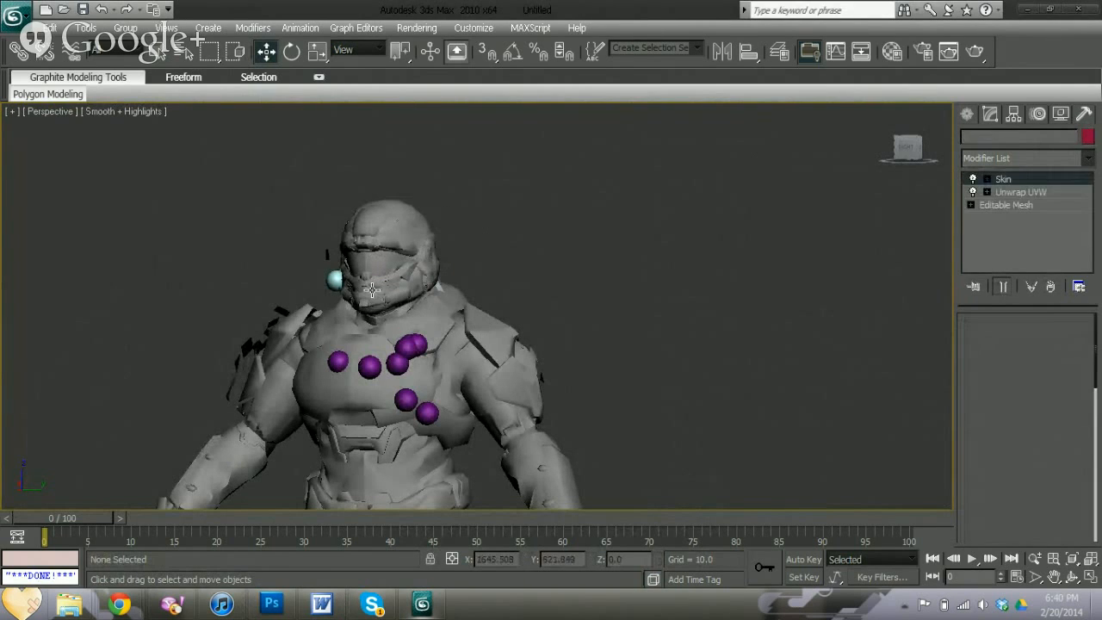
pyautogui.click(370, 293)
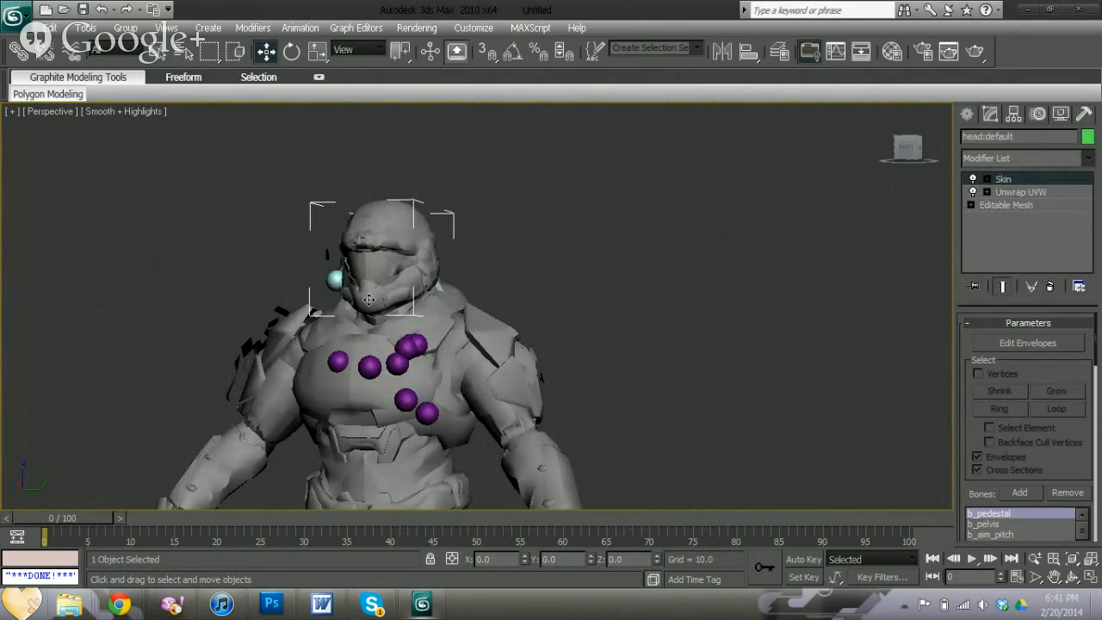
# - Examine the whole Spartan from the front for remaining markers and stray parts
pyautogui.scroll(-4, 372, 300)
pyautogui.moveTo(495, 323); pyautogui.dragTo(527, 232, button='middle')
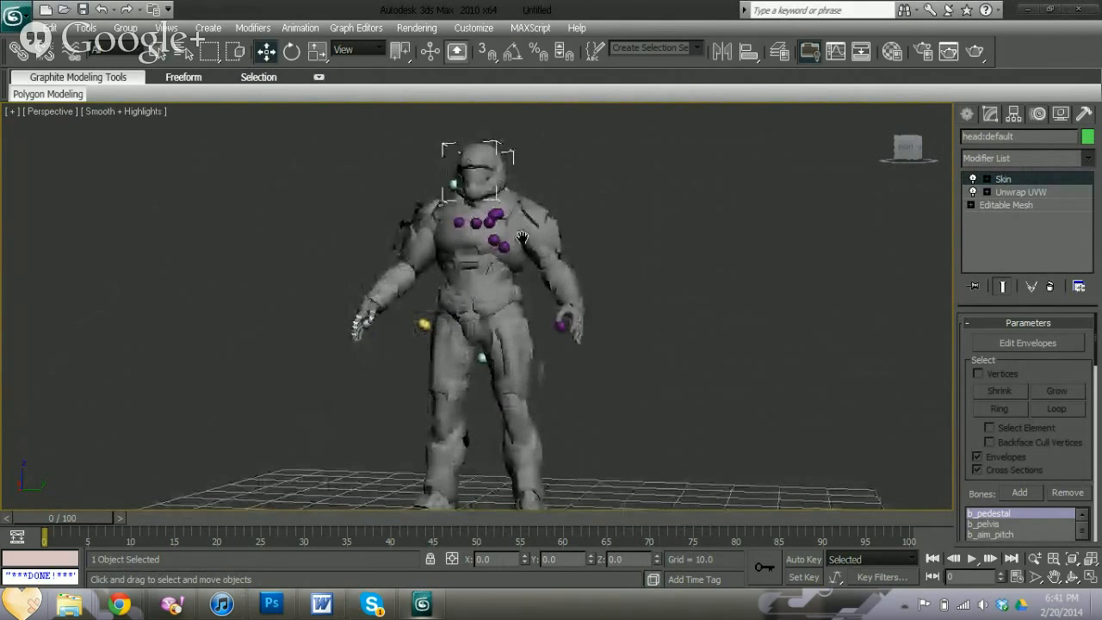
pyautogui.moveTo(908, 150)
pyautogui.mouseDown()
pyautogui.moveTo(943, 164)
pyautogui.moveTo(918, 169)
pyautogui.moveTo(908, 153)
pyautogui.mouseUp()
pyautogui.moveTo(725, 269); pyautogui.dragTo(711, 195, button='middle')
pyautogui.scroll(-3, 708, 203)
pyautogui.scroll(3, 675, 241)
pyautogui.scroll(-3, 640, 229)
pyautogui.moveTo(626, 221); pyautogui.dragTo(632, 238, button='middle')
# - Inspect the Spartan's right hand up close and select its finger and thumb bones to identify them
pyautogui.scroll(7, 583, 273)
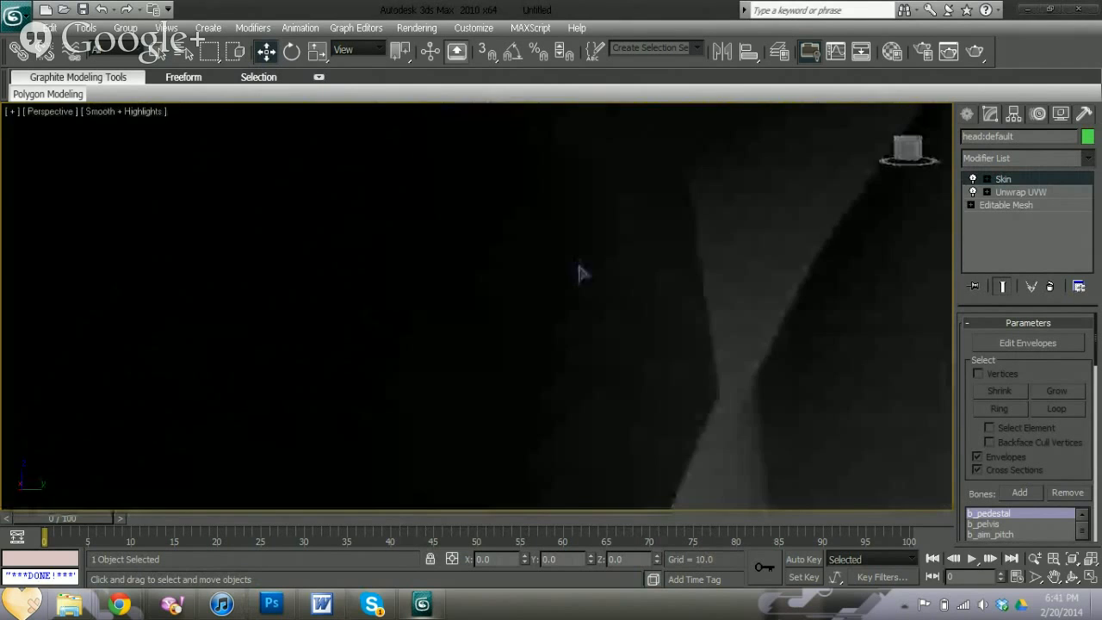
pyautogui.scroll(-2, 414, 271)
pyautogui.moveTo(370, 251); pyautogui.dragTo(553, 285, button='middle')
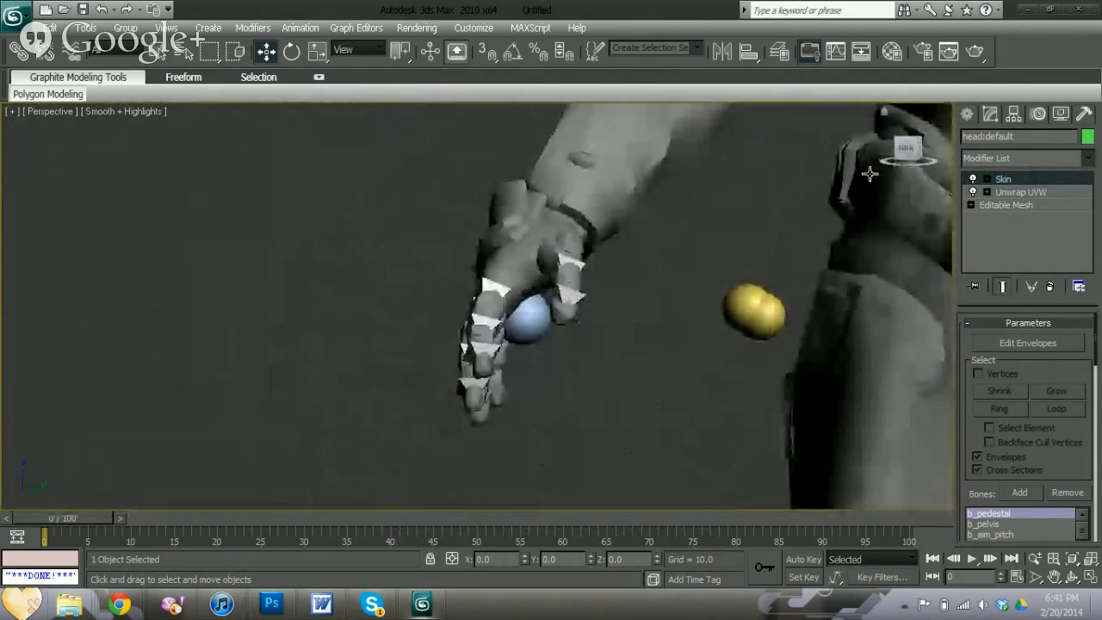
pyautogui.moveTo(906, 148); pyautogui.dragTo(858, 155)
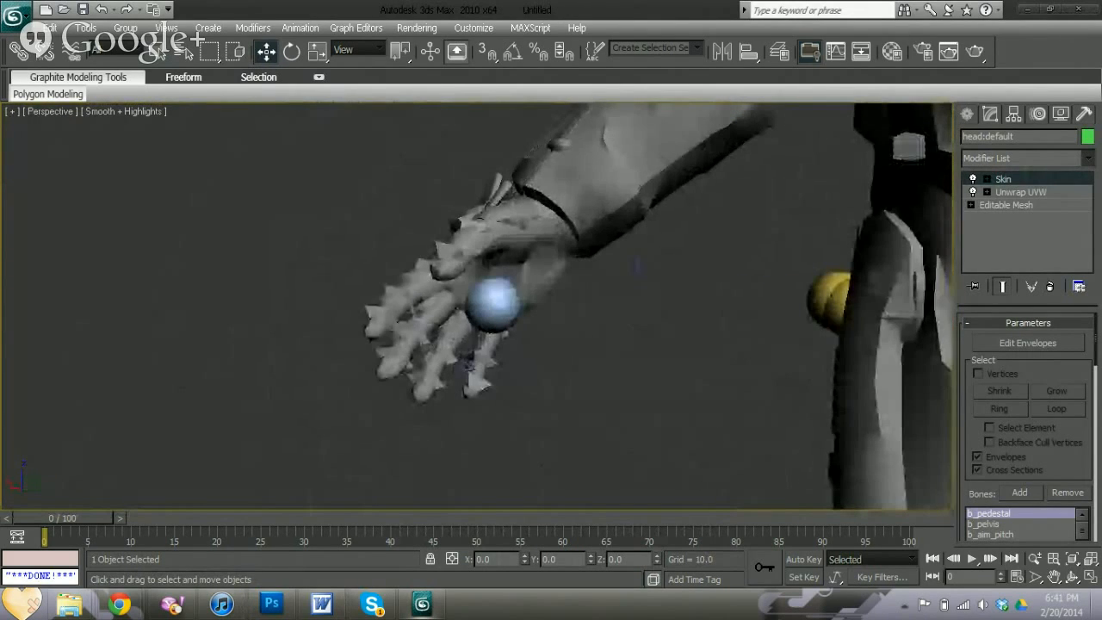
pyautogui.click(389, 320)
pyautogui.click(426, 268)
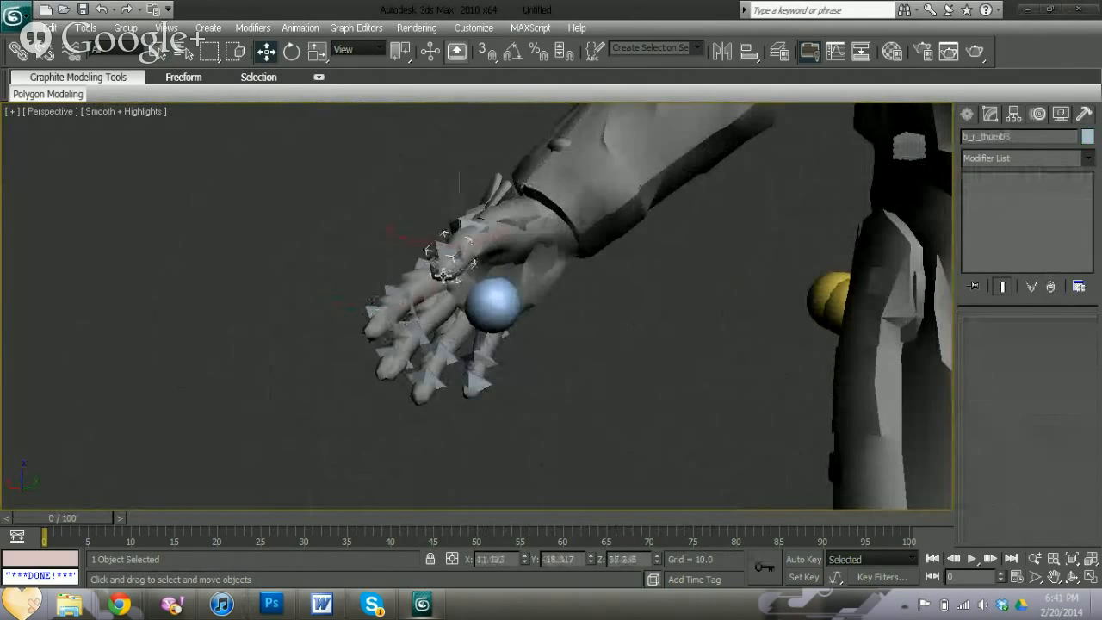
pyautogui.click(579, 277)
# - Delete the outermost head:default helmet from the Spartan's head to expose the helmet beneath
pyautogui.scroll(-5, 620, 258)
pyautogui.moveTo(661, 237); pyautogui.dragTo(590, 315, button='middle')
pyautogui.moveTo(924, 157); pyautogui.dragTo(952, 170)
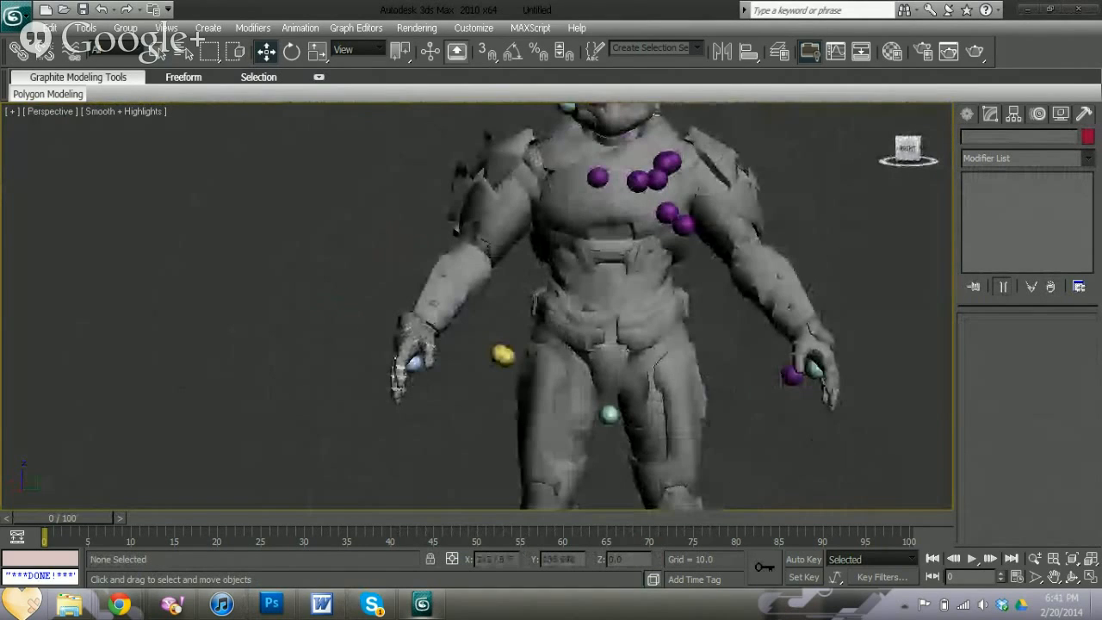
pyautogui.moveTo(772, 149); pyautogui.dragTo(681, 280, button='middle')
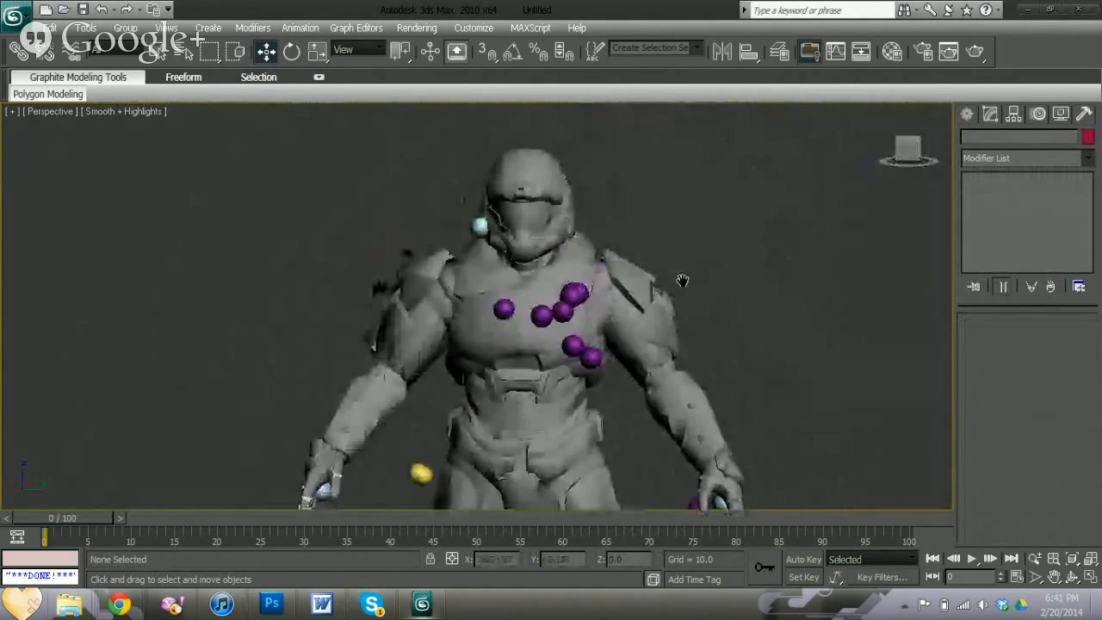
pyautogui.click(545, 228)
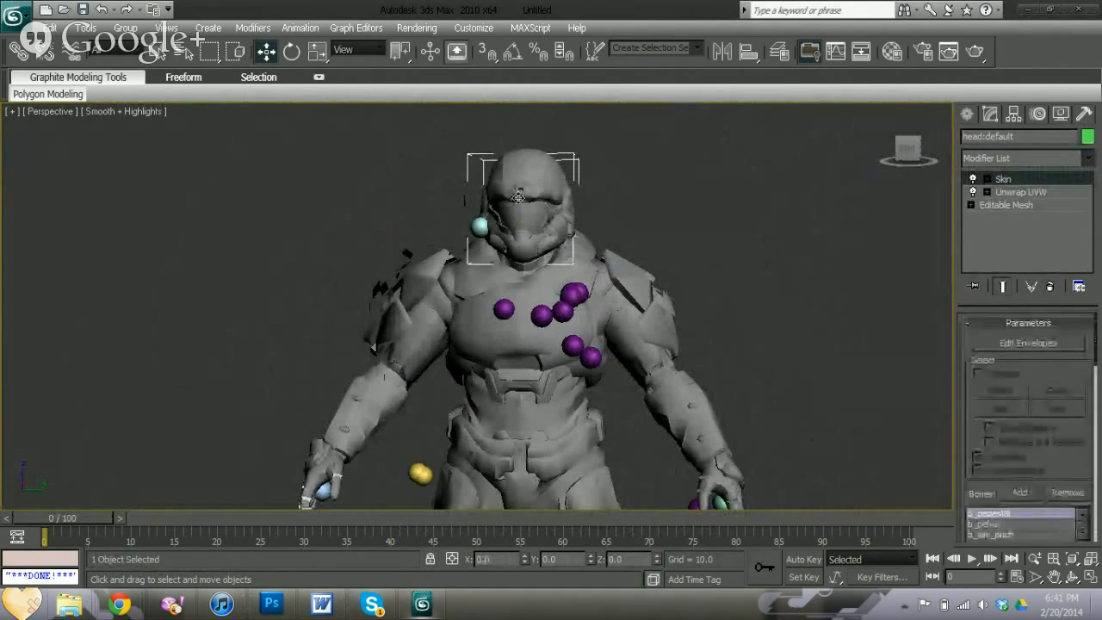
pyautogui.press('Delete')
pyautogui.click(530, 199)
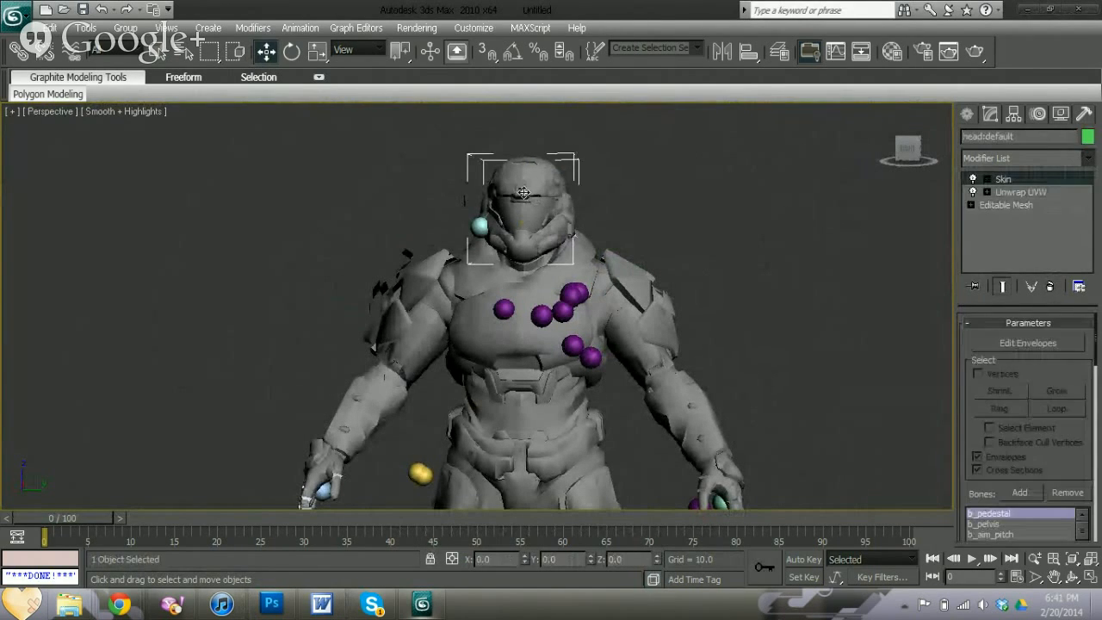
pyautogui.press('Delete')
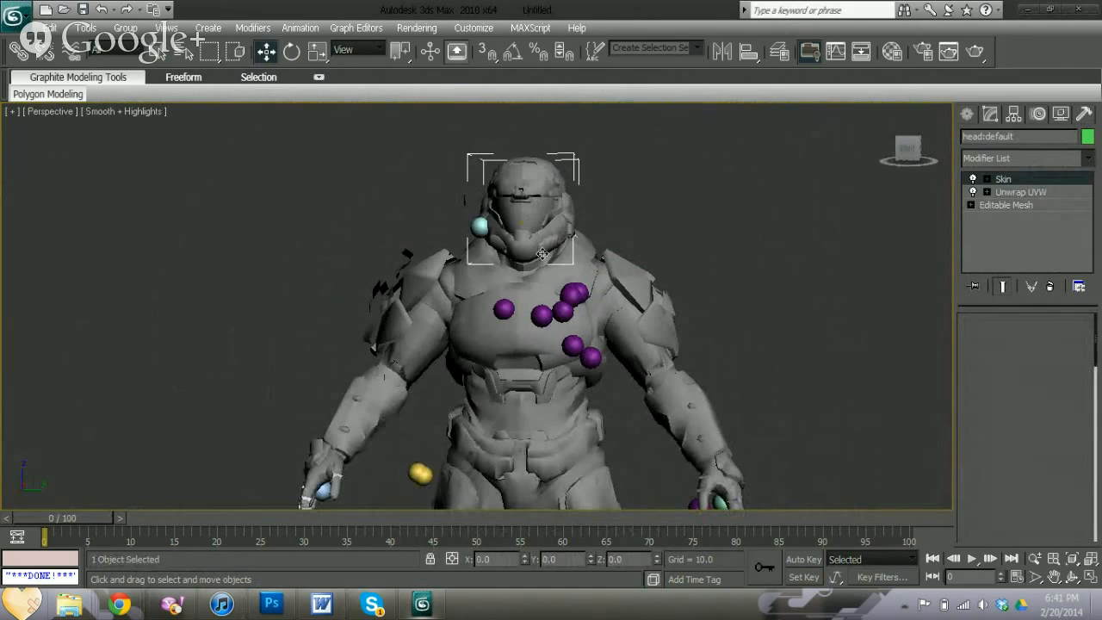
pyautogui.click(774, 108)
# - Check the helmet from the side and delete the chest piece flair_chest_b:jun
pyautogui.moveTo(891, 170); pyautogui.dragTo(676, 242)
pyautogui.click(527, 183)
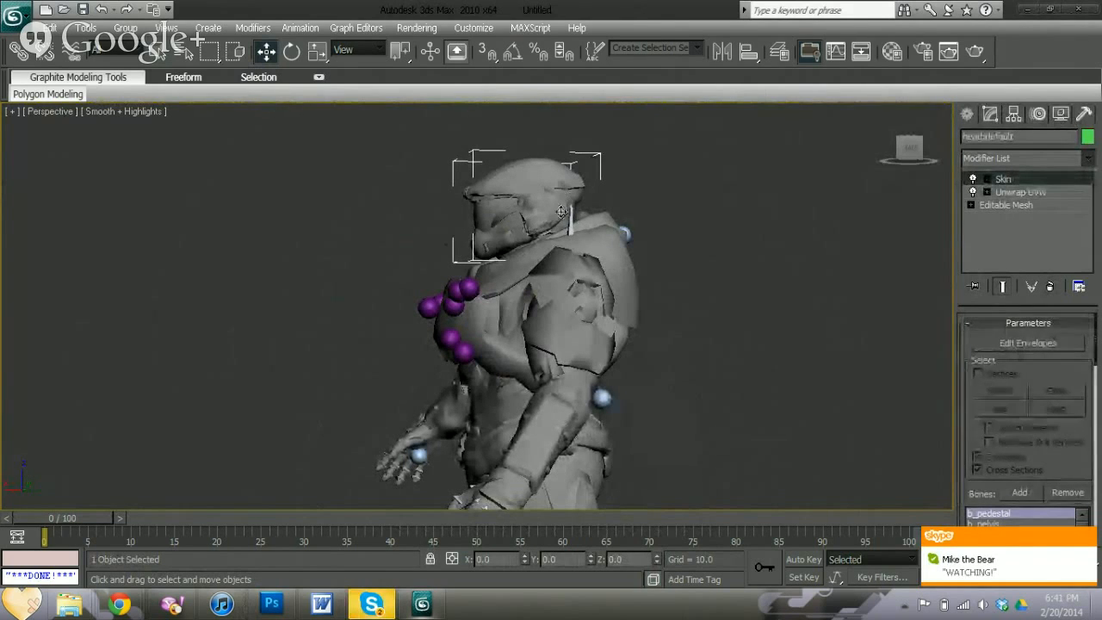
pyautogui.click(503, 314)
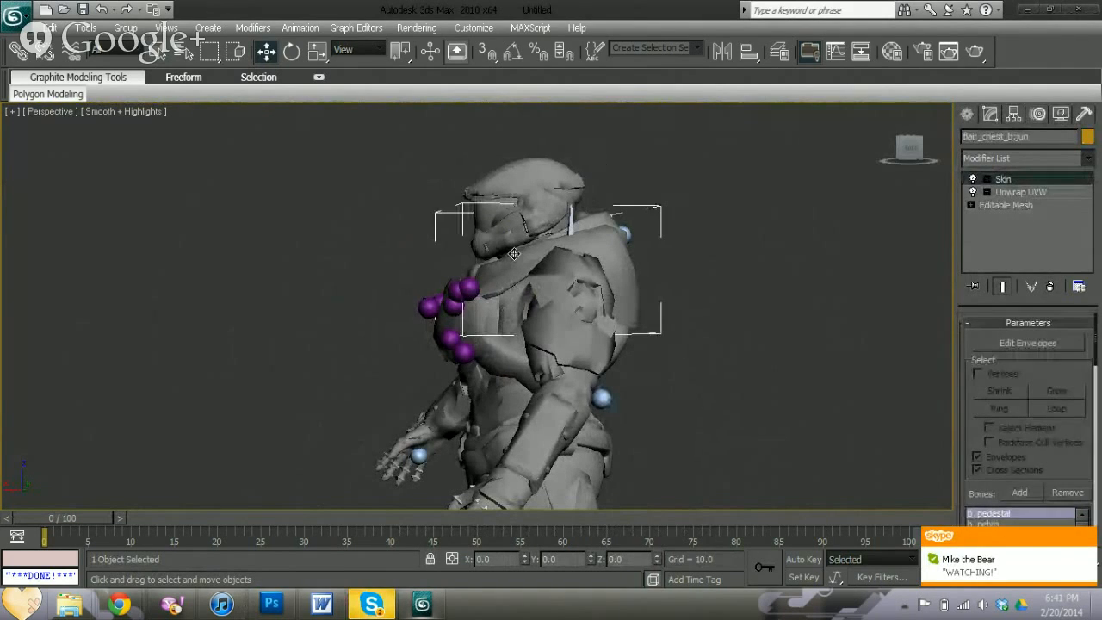
pyautogui.press('Delete')
# - Select the left shoulder armor, arms:player_john117 and body:default in turn to identify which pieces they are
pyautogui.scroll(-4, 618, 290)
pyautogui.moveTo(618, 290); pyautogui.dragTo(628, 267, button='middle')
pyautogui.moveTo(913, 153); pyautogui.dragTo(946, 153)
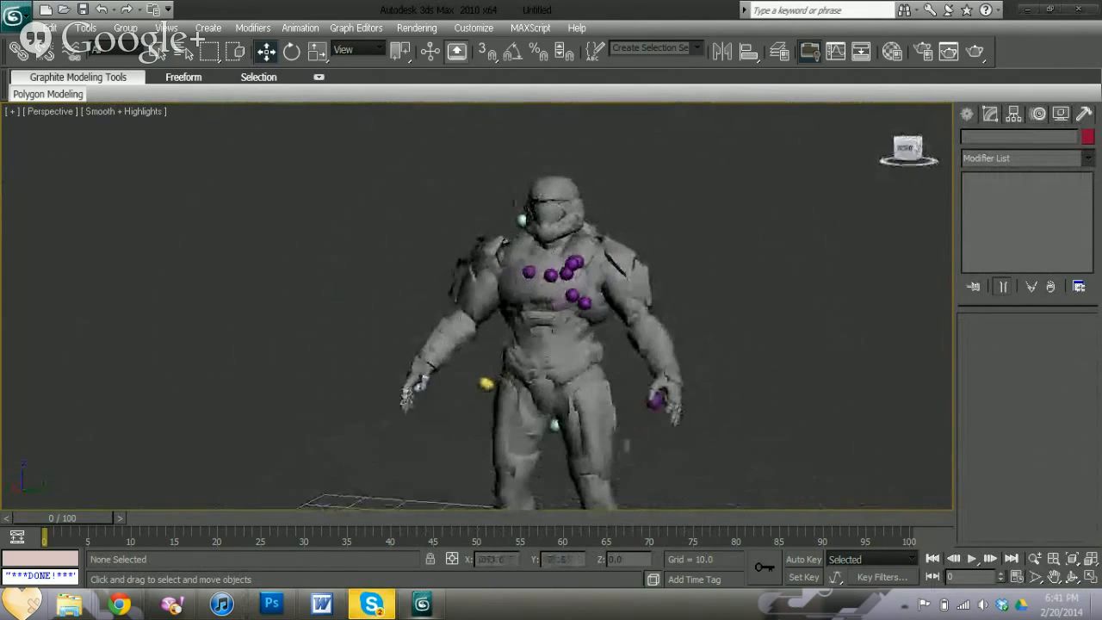
pyautogui.moveTo(762, 285); pyautogui.dragTo(738, 221, button='middle')
pyautogui.click(602, 231)
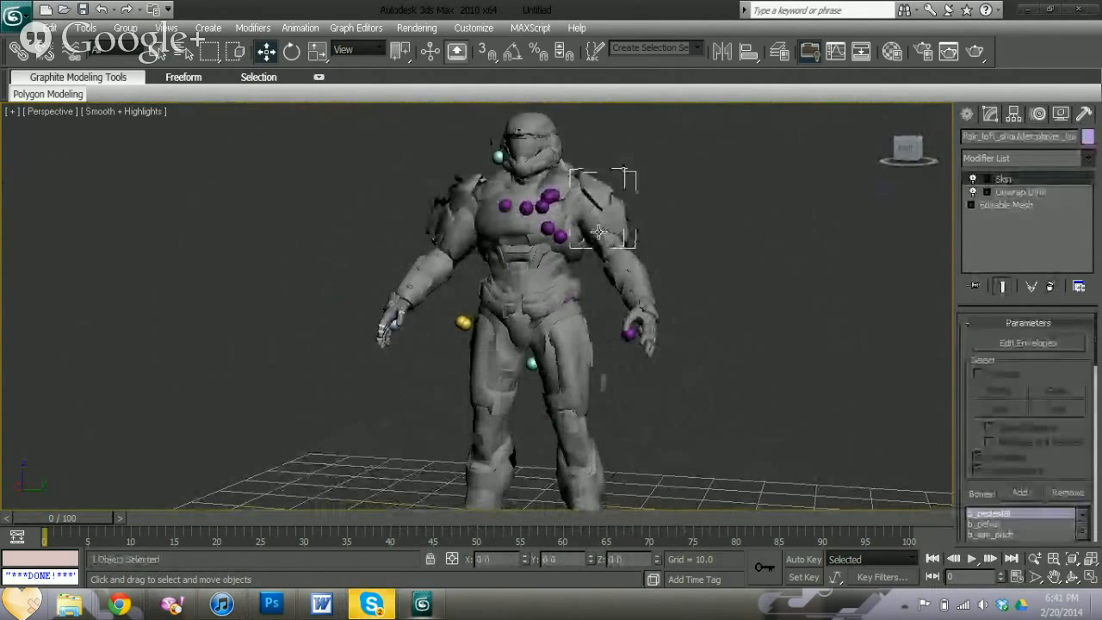
pyautogui.click(616, 268)
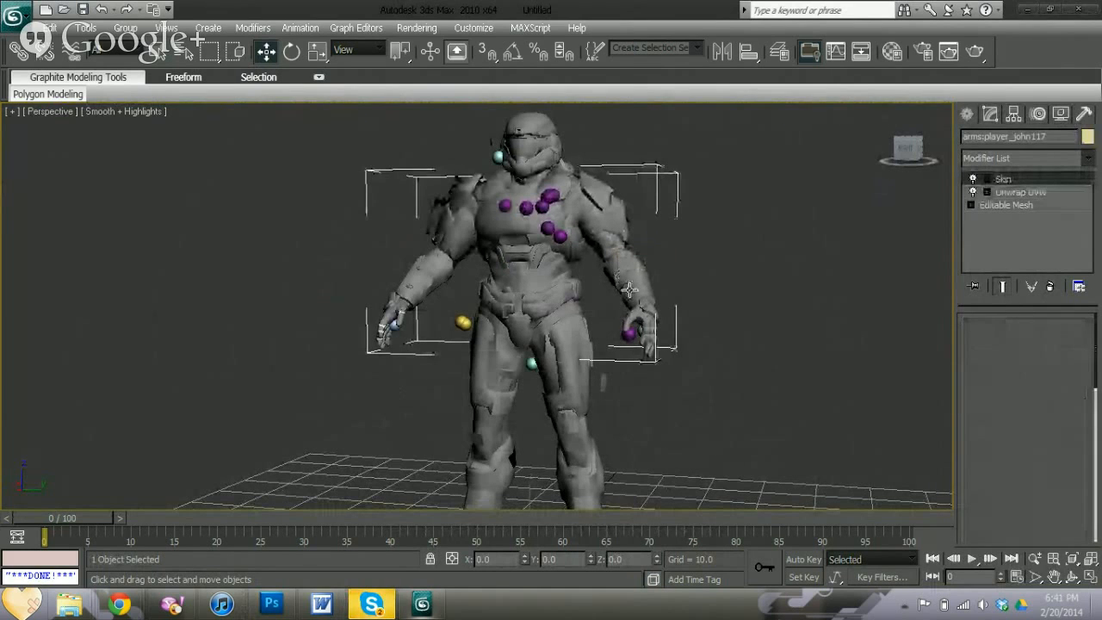
pyautogui.click(511, 295)
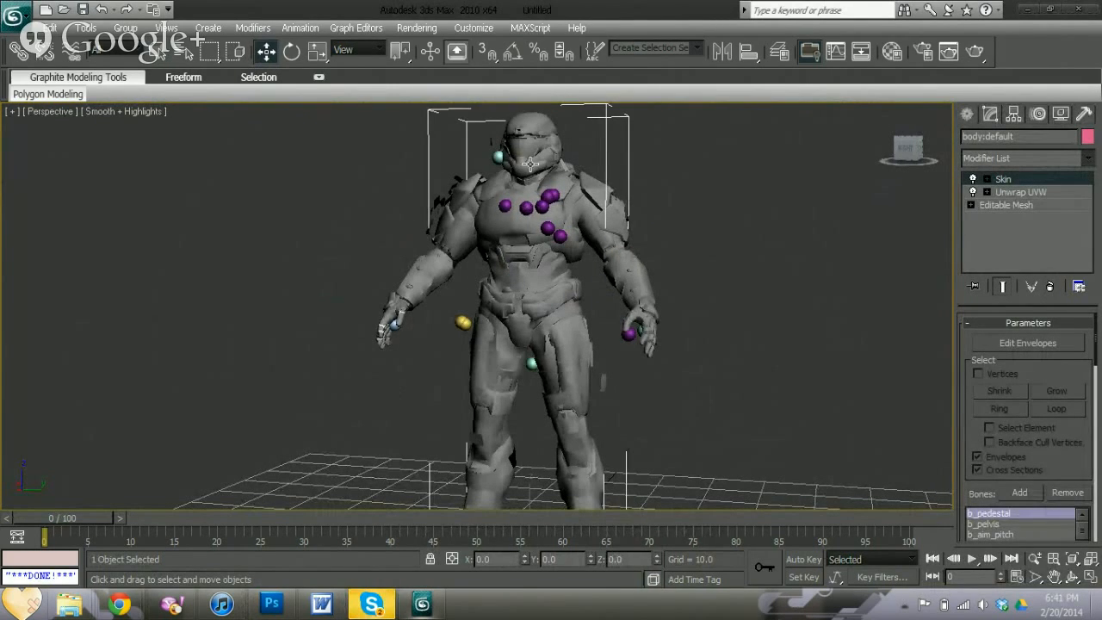
pyautogui.scroll(-5, 506, 210)
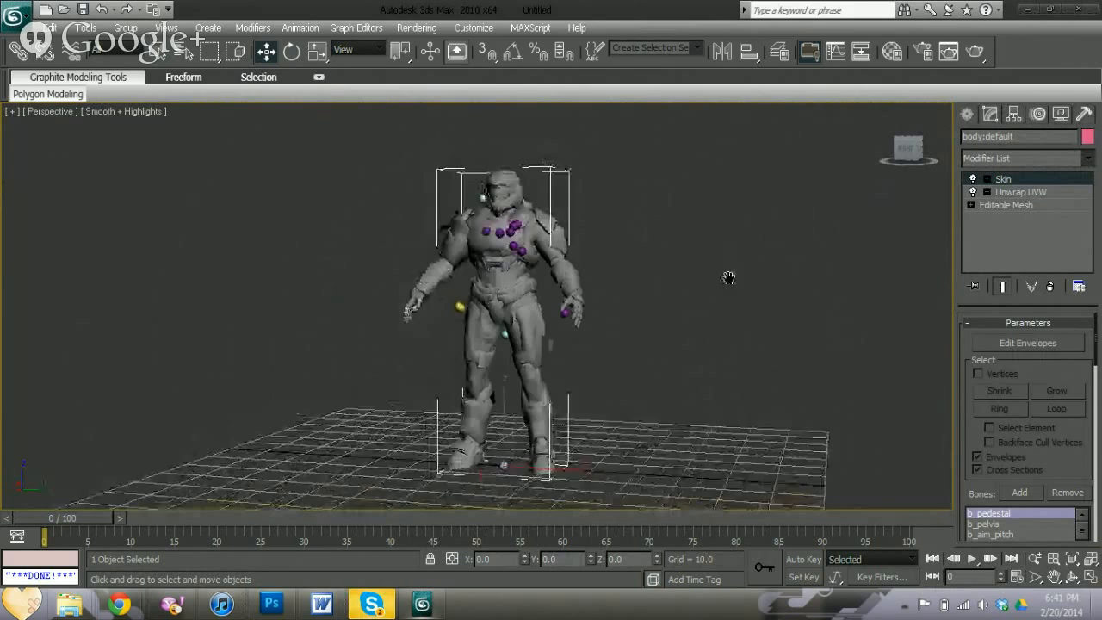
# - Delete the overlapping duplicate body mesh and the duplicate arms arms:player_john117
pyautogui.scroll(10, 711, 288)
pyautogui.click(522, 241)
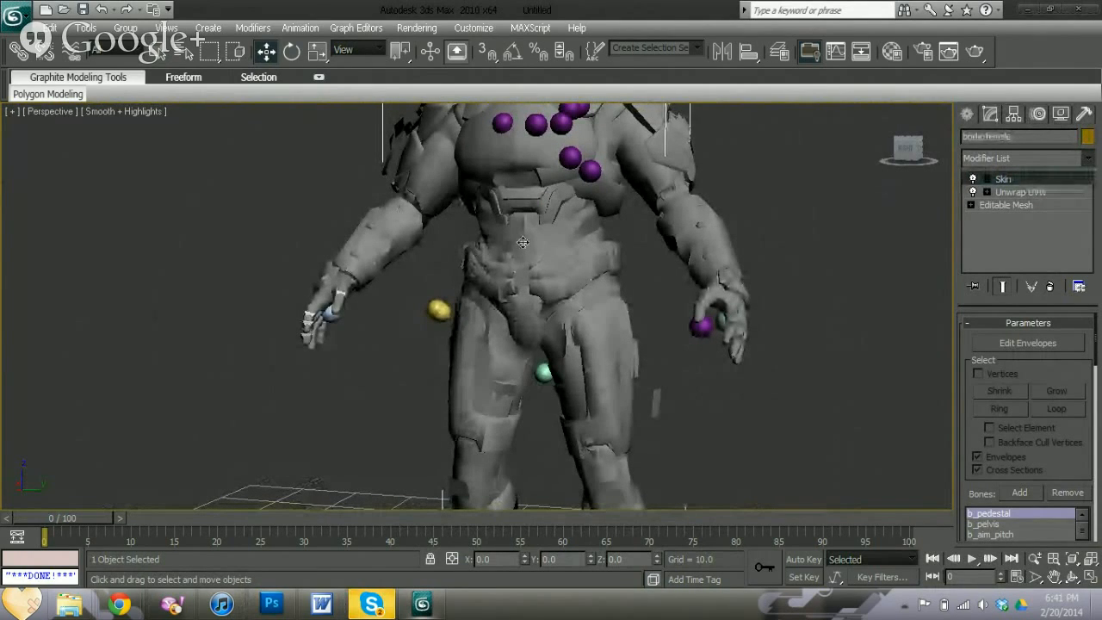
pyautogui.press('Delete')
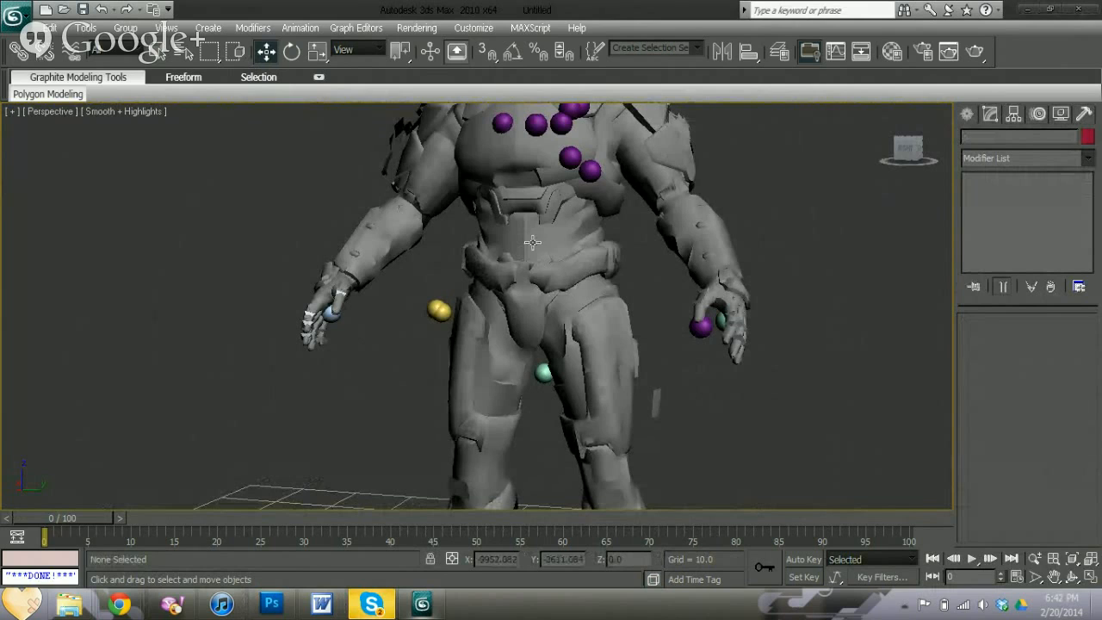
pyautogui.click(534, 242)
pyautogui.click(673, 228)
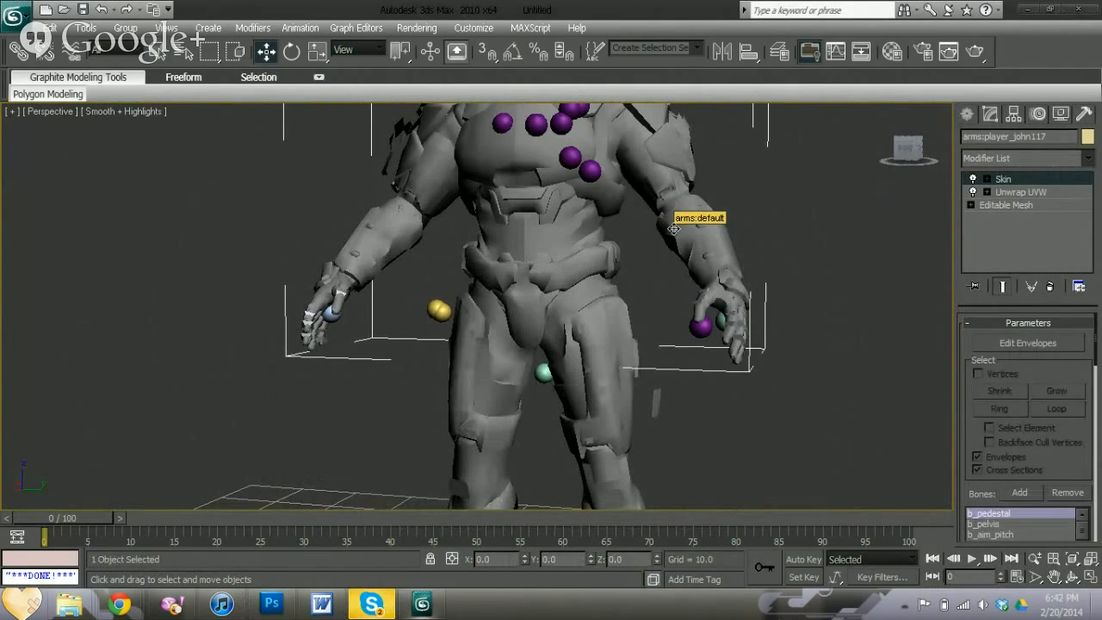
pyautogui.press('Delete')
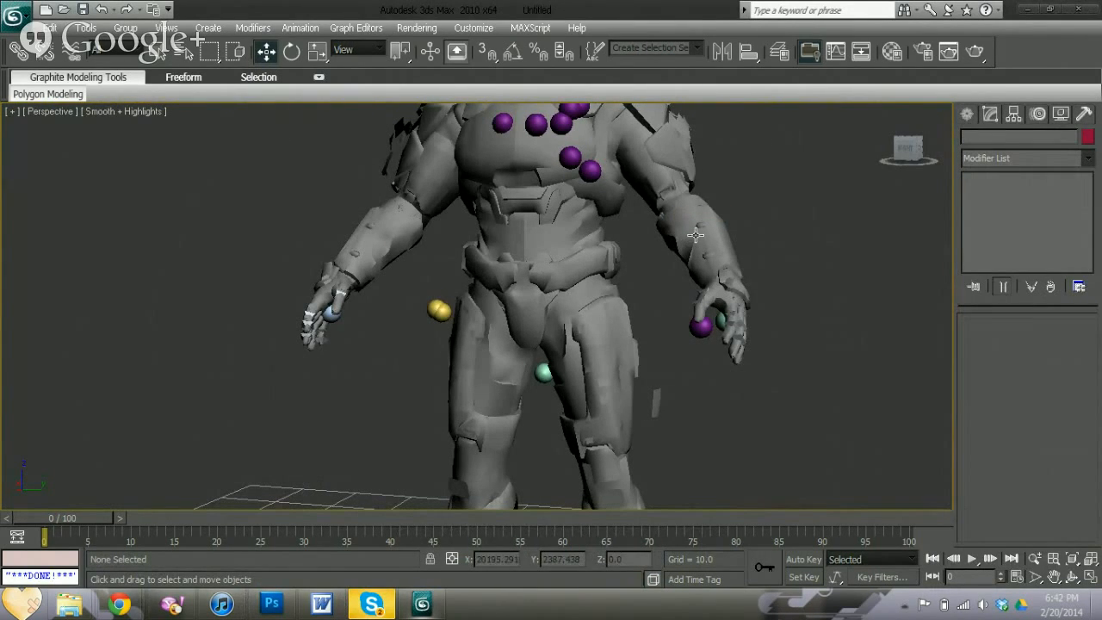
# - Select the remaining arms, body and head:default helmet in turn to check the pieces worth keeping
pyautogui.click(695, 234)
pyautogui.click(553, 291)
pyautogui.moveTo(553, 291); pyautogui.dragTo(590, 360, button='middle')
pyautogui.click(577, 187)
pyautogui.scroll(-5, 576, 187)
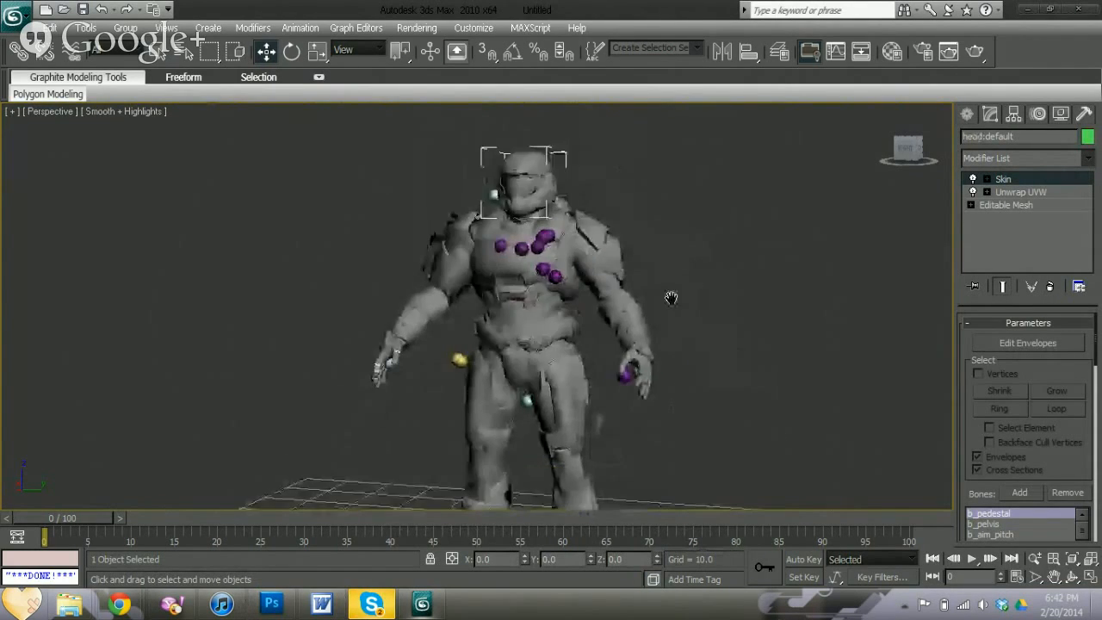
# - Select all the Spartan's objects and exclude the arms, body and helmet from the selection
pyautogui.moveTo(345, 188); pyautogui.dragTo(672, 413)
pyautogui.scroll(6, 606, 279)
pyautogui.moveTo(620, 198); pyautogui.dragTo(503, 302, button='middle')
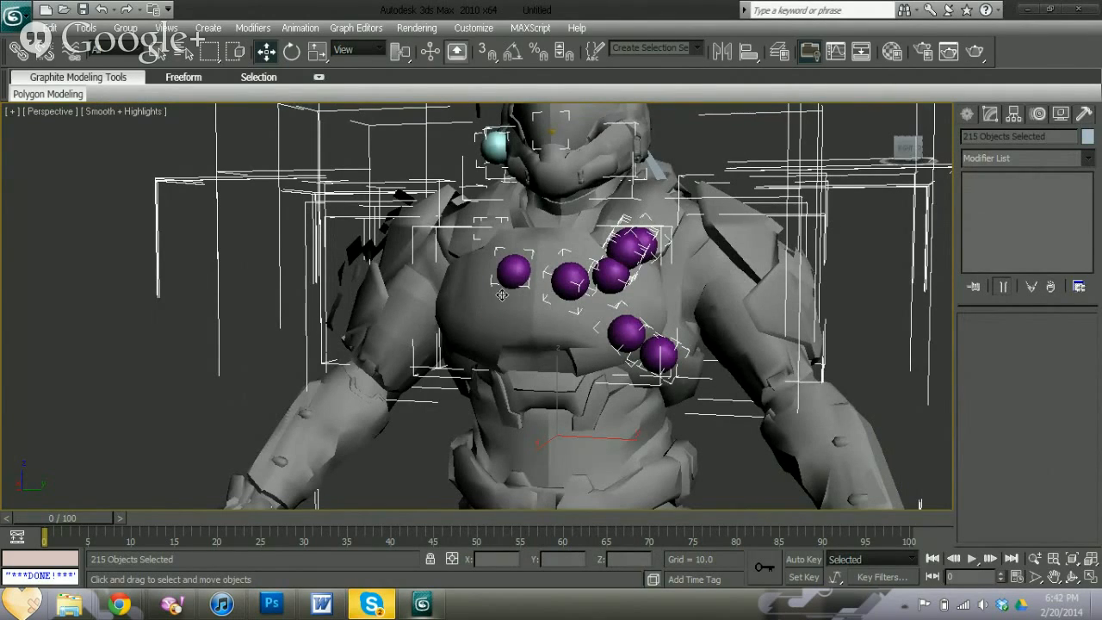
# - Exclude the chest pieces to keep from the selection and delete the remaining selected markers, bones and shoulder armor
pyautogui.scroll(-10, 501, 294)
pyautogui.scroll(8, 501, 294)
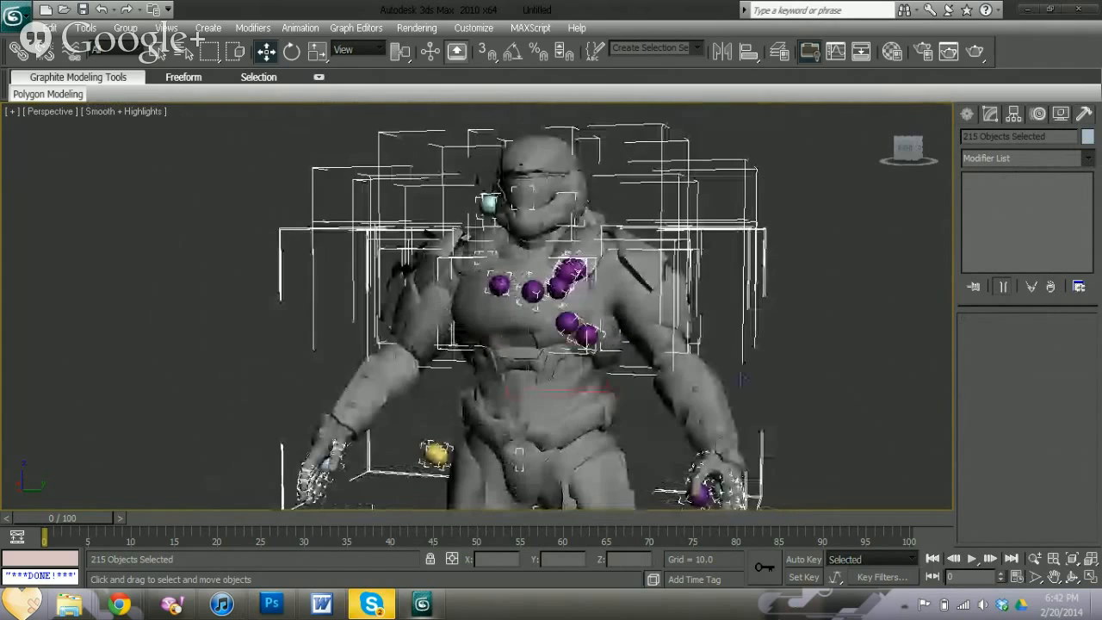
pyautogui.scroll(-6, 501, 295)
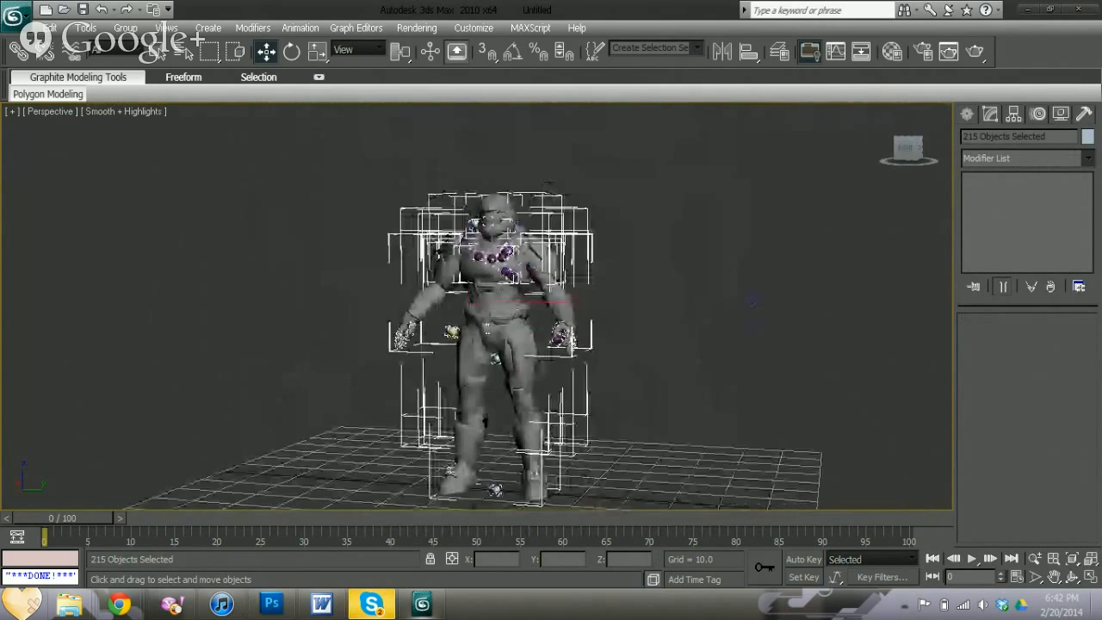
pyautogui.scroll(5, 496, 358)
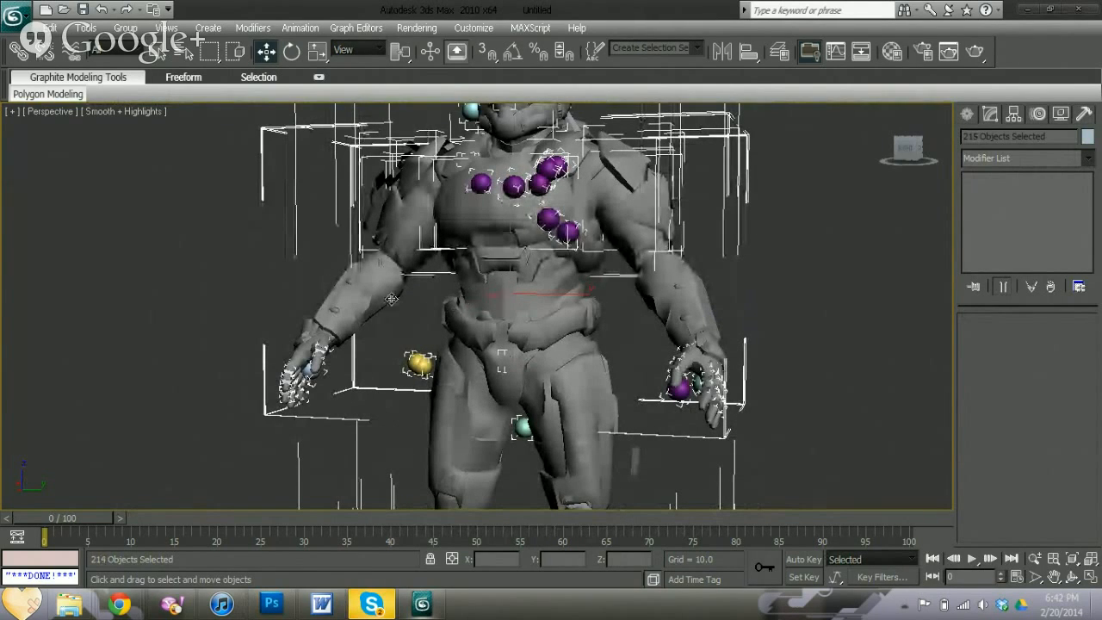
pyautogui.moveTo(523, 218); pyautogui.dragTo(533, 336, button='middle')
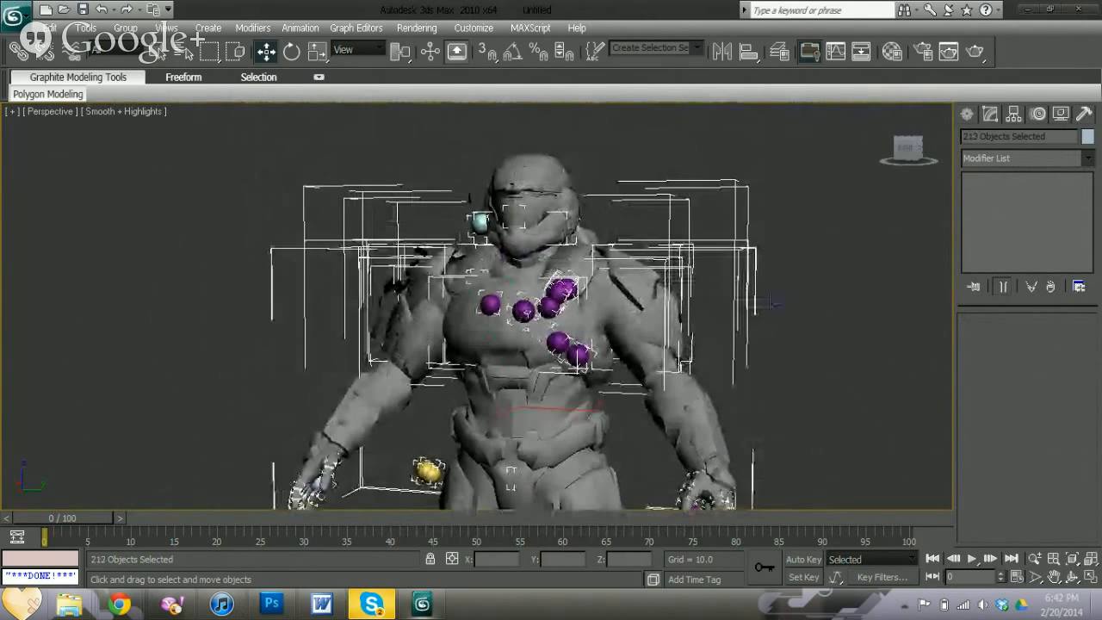
pyautogui.scroll(-4, 772, 302)
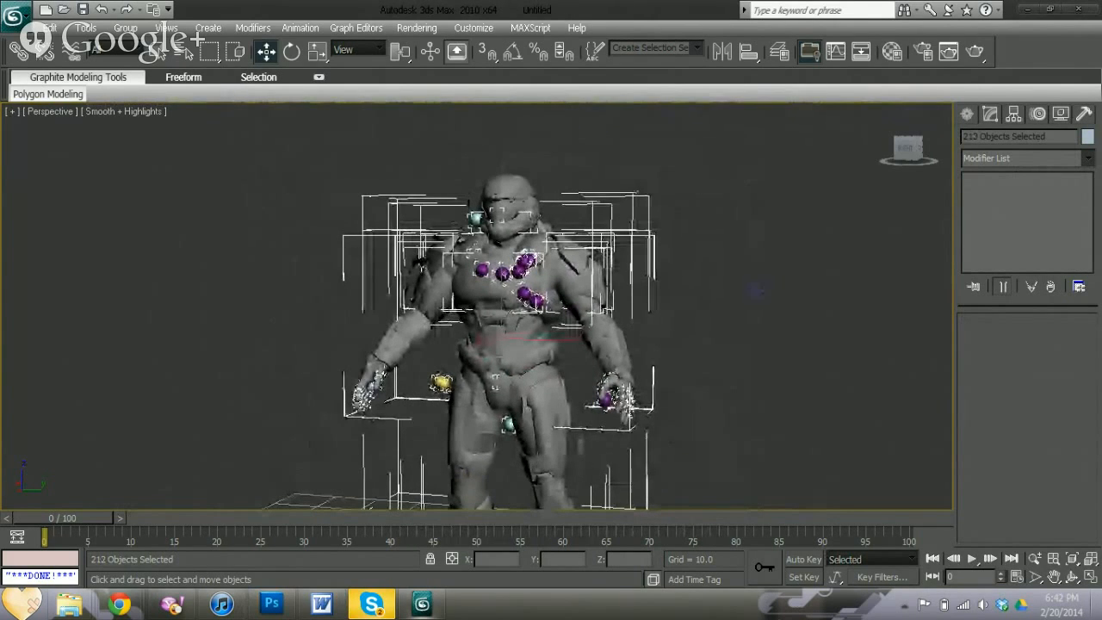
pyautogui.click(741, 295)
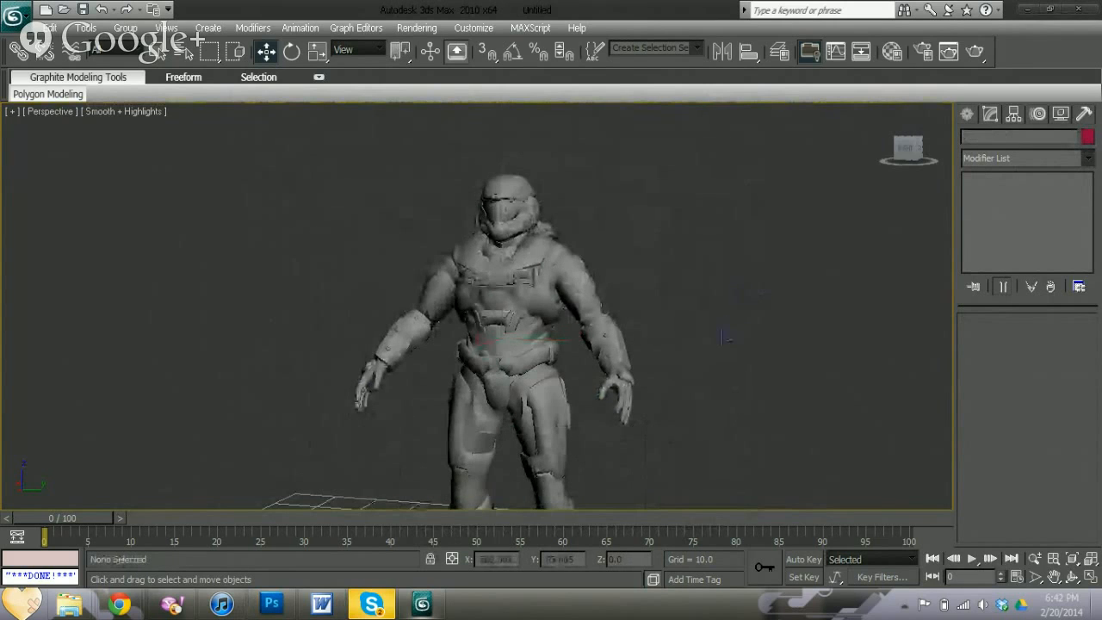
pyautogui.scroll(-4, 726, 337)
pyautogui.scroll(3, 674, 276)
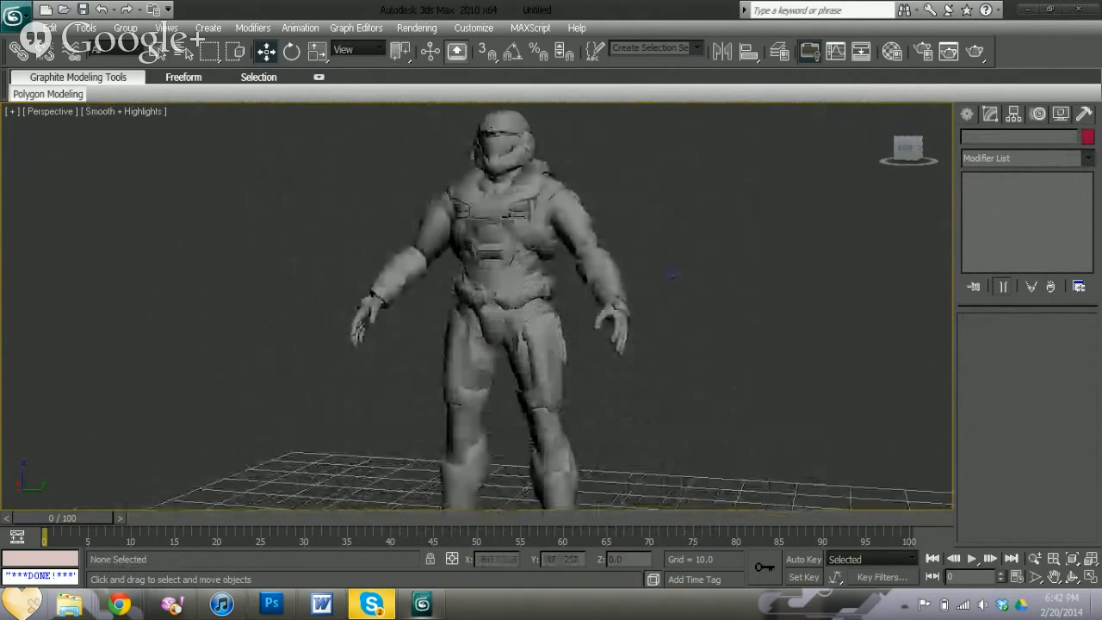
# - Examine the cleaned-up Spartan from several angles, checking the helmet, chest, shoulders and arms
pyautogui.moveTo(915, 154)
pyautogui.mouseDown()
pyautogui.moveTo(1082, 152)
pyautogui.moveTo(1046, 172)
pyautogui.moveTo(938, 166)
pyautogui.moveTo(918, 150)
pyautogui.mouseUp()
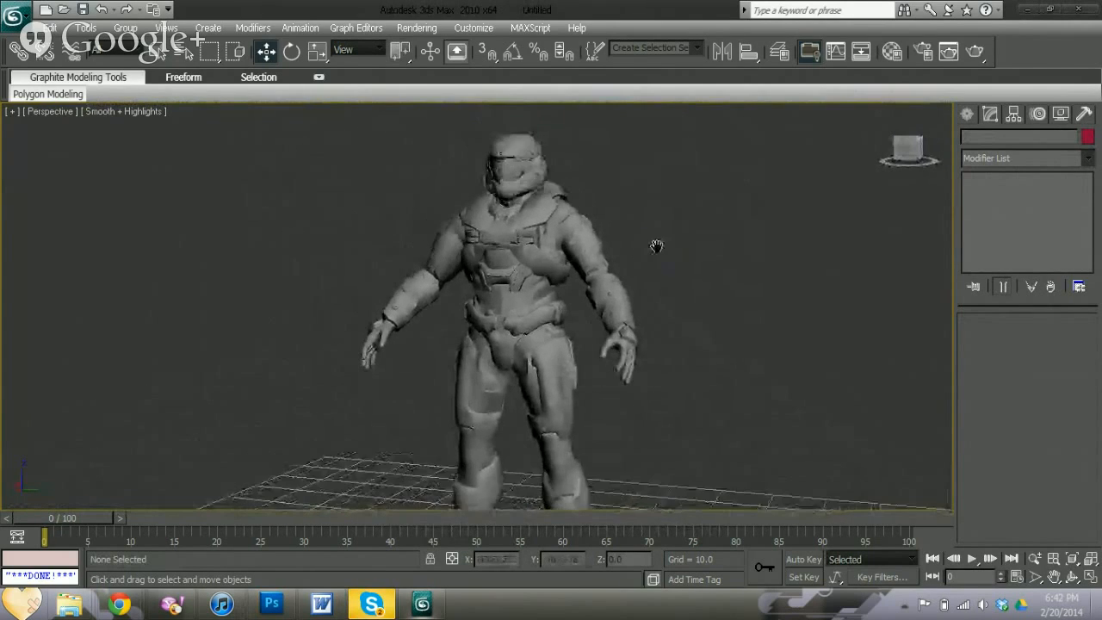
pyautogui.scroll(3, 667, 312)
pyautogui.moveTo(653, 224); pyautogui.dragTo(640, 268, button='middle')
pyautogui.scroll(3, 640, 268)
pyautogui.moveTo(691, 212); pyautogui.dragTo(625, 240, button='middle')
pyautogui.scroll(-3, 625, 241)
pyautogui.scroll(-3, 625, 240)
pyautogui.moveTo(671, 349); pyautogui.dragTo(656, 253, button='middle')
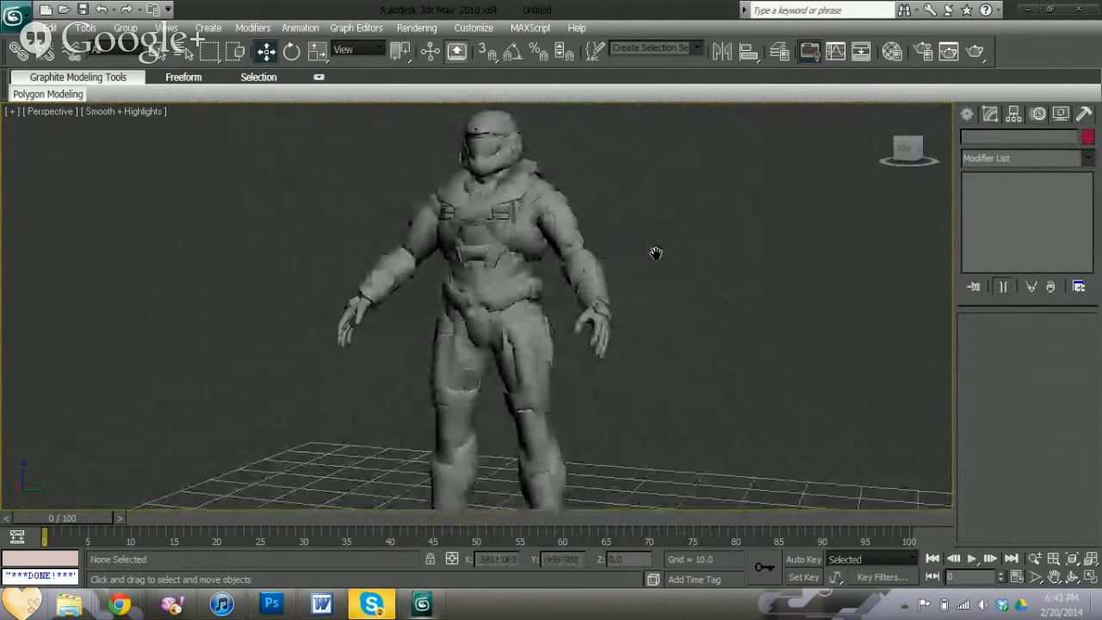
pyautogui.scroll(-2, 646, 312)
pyautogui.scroll(-1, 640, 301)
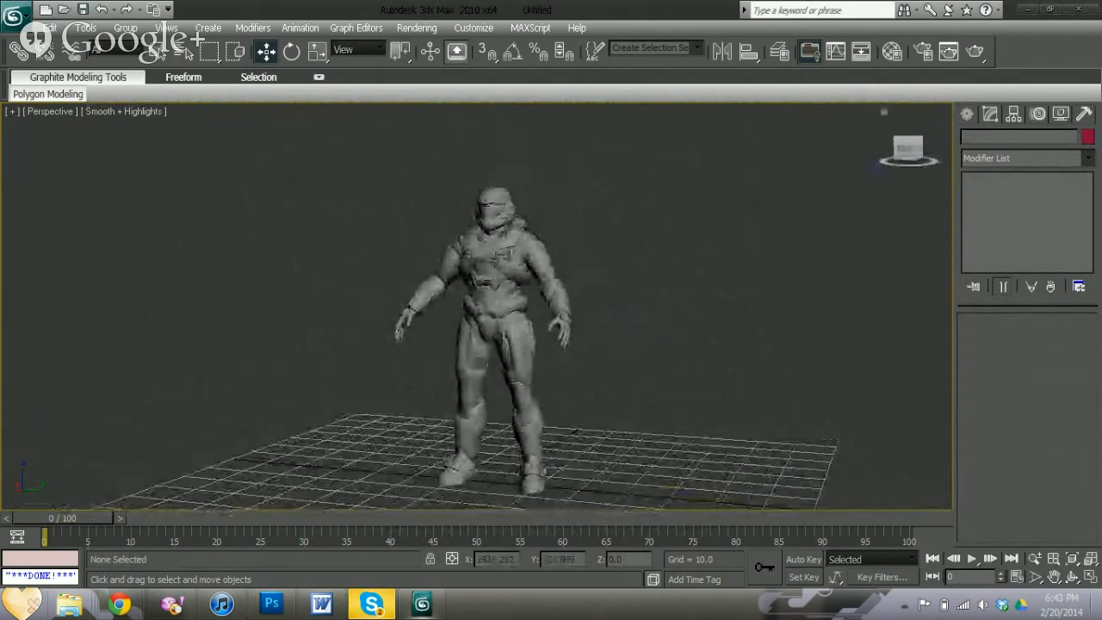
pyautogui.moveTo(907, 154); pyautogui.dragTo(1016, 150)
pyautogui.keyDown('alt'); pyautogui.moveTo(741, 235); pyautogui.dragTo(553, 251, button='middle'); pyautogui.keyUp('alt')
pyautogui.moveTo(863, 171); pyautogui.dragTo(853, 162)
pyautogui.scroll(3, 617, 242)
pyautogui.moveTo(644, 172); pyautogui.dragTo(613, 261, button='middle')
pyautogui.scroll(3, 646, 258)
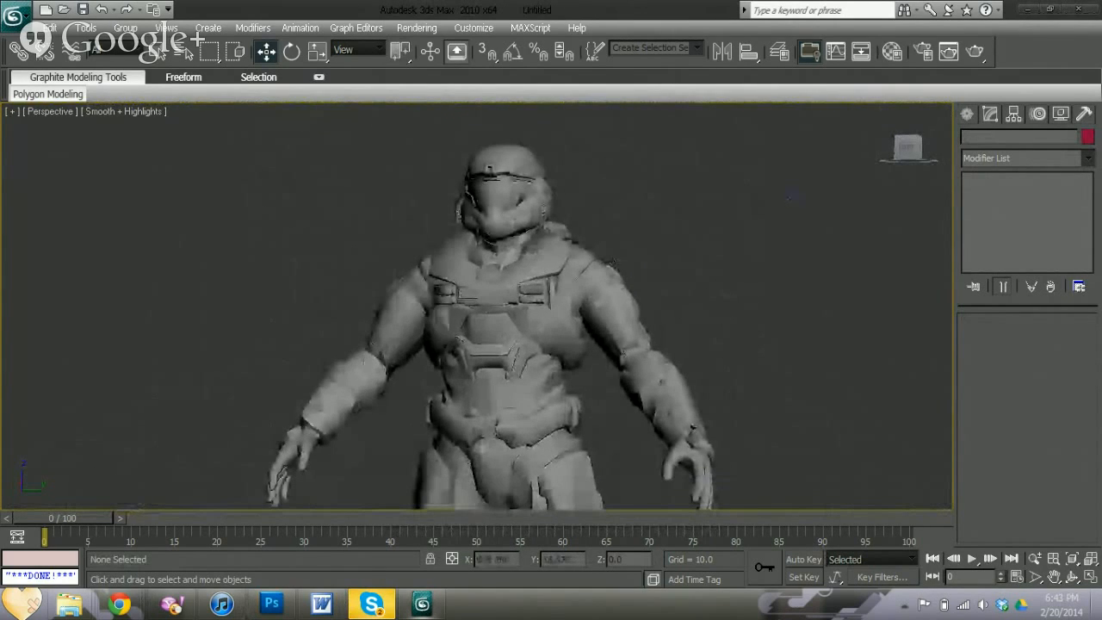
pyautogui.moveTo(908, 160)
pyautogui.mouseDown()
pyautogui.moveTo(941, 175)
pyautogui.moveTo(952, 167)
pyautogui.moveTo(962, 186)
pyautogui.moveTo(906, 191)
pyautogui.moveTo(845, 168)
pyautogui.moveTo(908, 148)
pyautogui.moveTo(910, 170)
pyautogui.mouseUp()
pyautogui.moveTo(798, 222); pyautogui.dragTo(767, 207, button='middle')
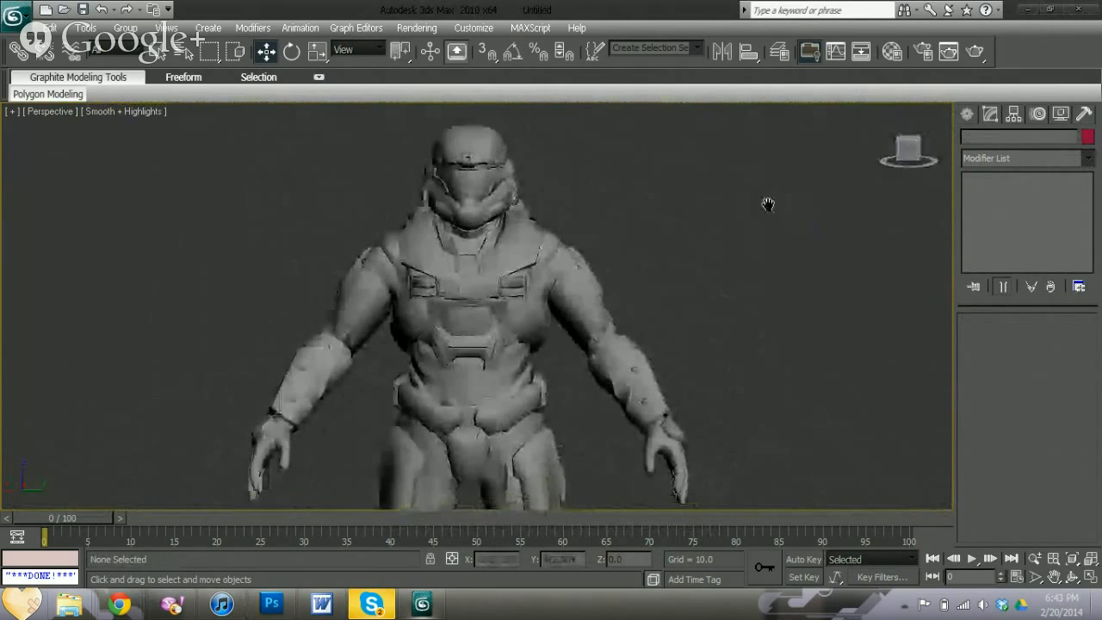
pyautogui.scroll(5, 688, 261)
pyautogui.moveTo(715, 254); pyautogui.dragTo(608, 301, button='middle')
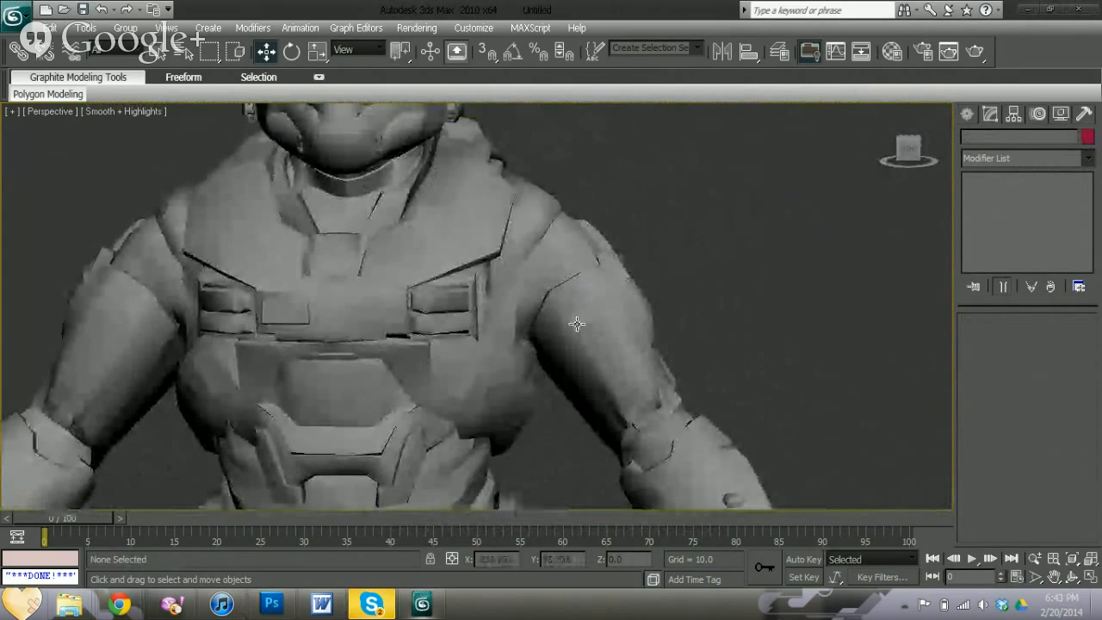
# - Select the body mesh and inspect how the torso, arms and legs fit together across the whole figure
pyautogui.click(533, 234)
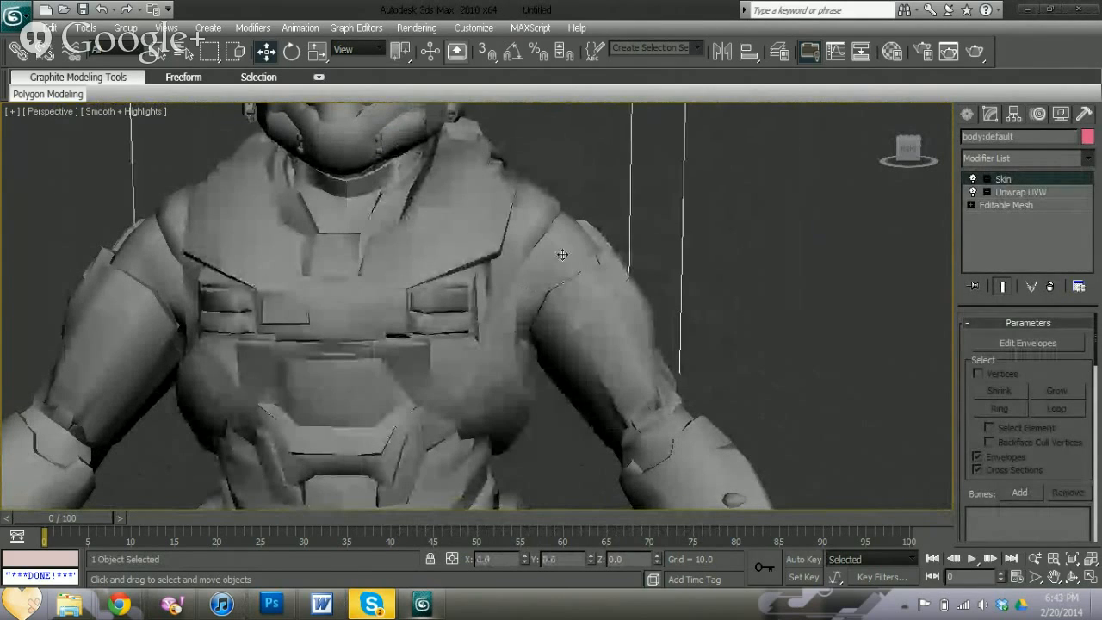
pyautogui.scroll(-5, 535, 267)
pyautogui.moveTo(487, 335); pyautogui.dragTo(574, 309, button='middle')
pyautogui.scroll(-2, 554, 346)
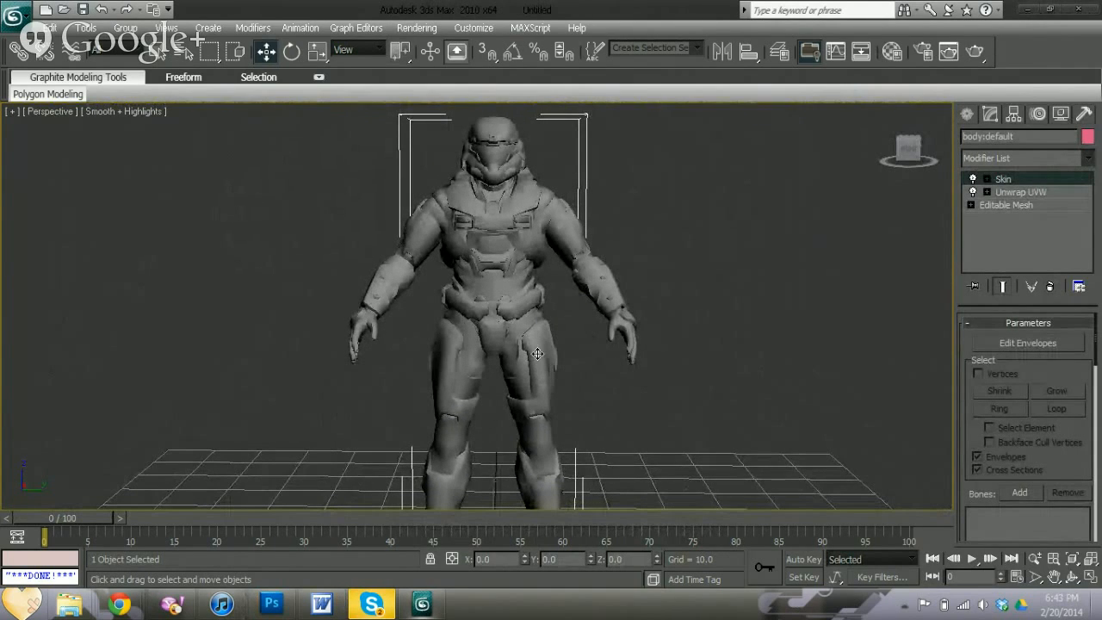
pyautogui.scroll(-3, 650, 306)
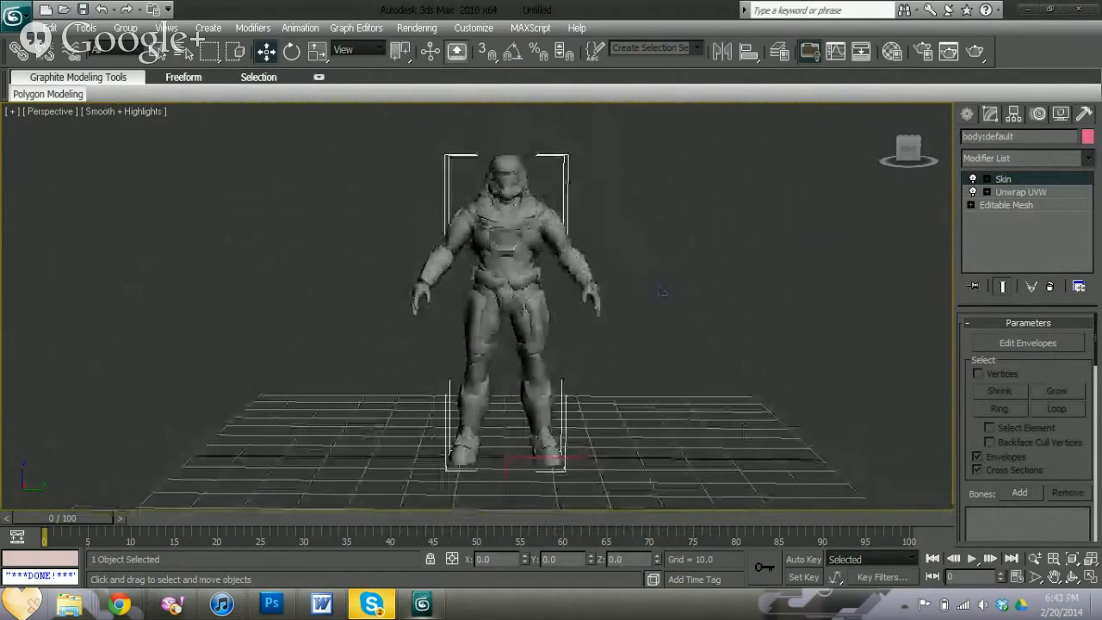
pyautogui.moveTo(665, 244); pyautogui.dragTo(653, 280, button='middle')
pyautogui.scroll(5, 325, 352)
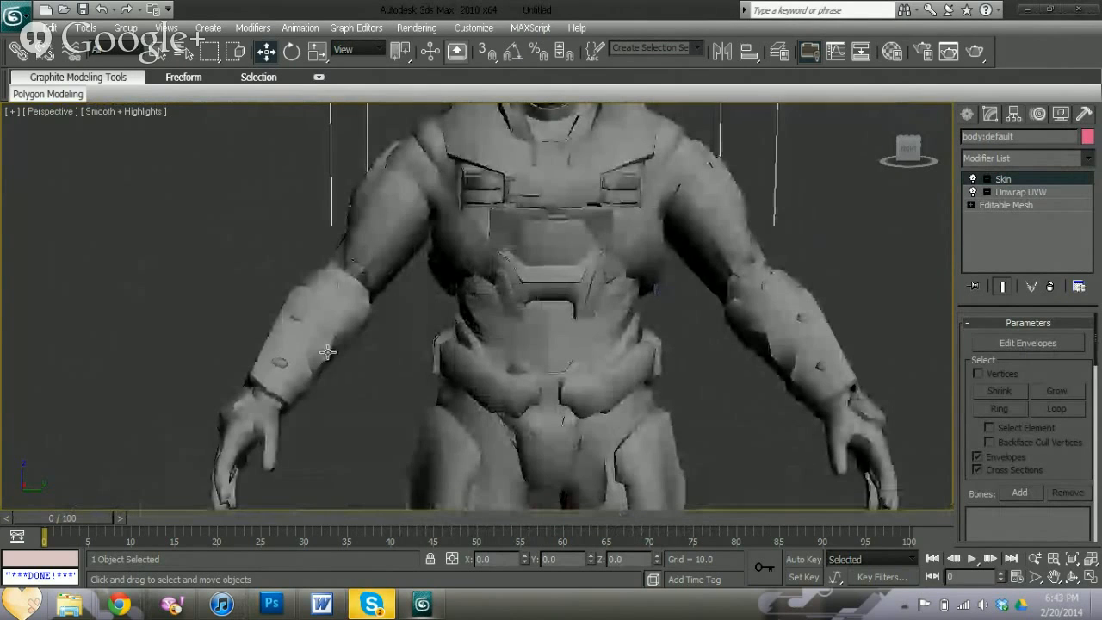
pyautogui.moveTo(667, 265); pyautogui.dragTo(609, 357, button='middle')
pyautogui.scroll(-4, 616, 386)
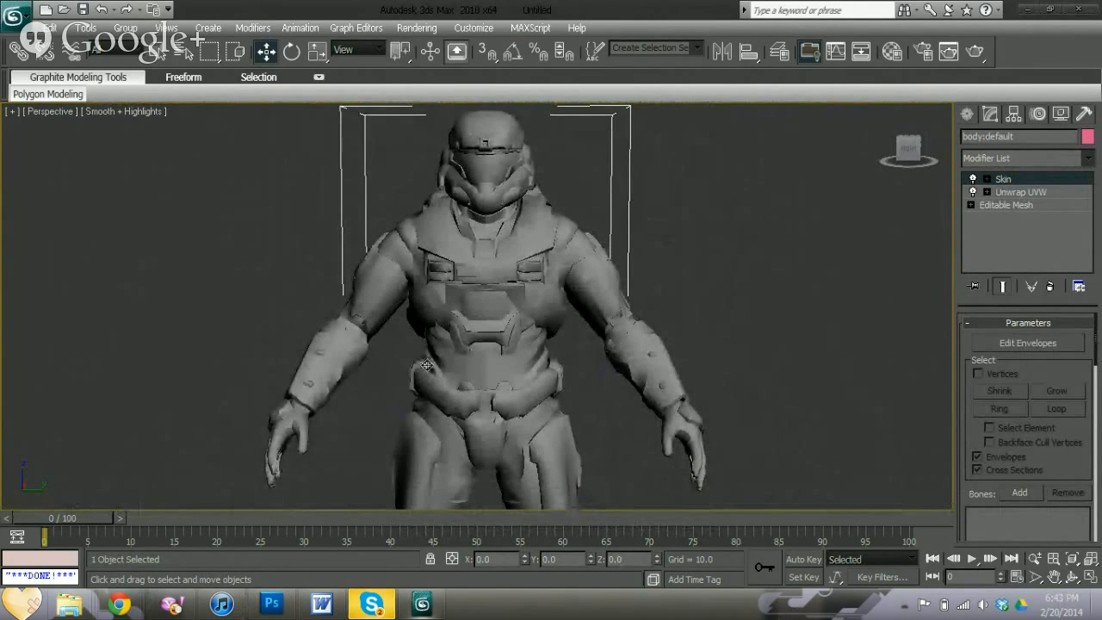
pyautogui.moveTo(479, 410); pyautogui.dragTo(479, 402, button='middle')
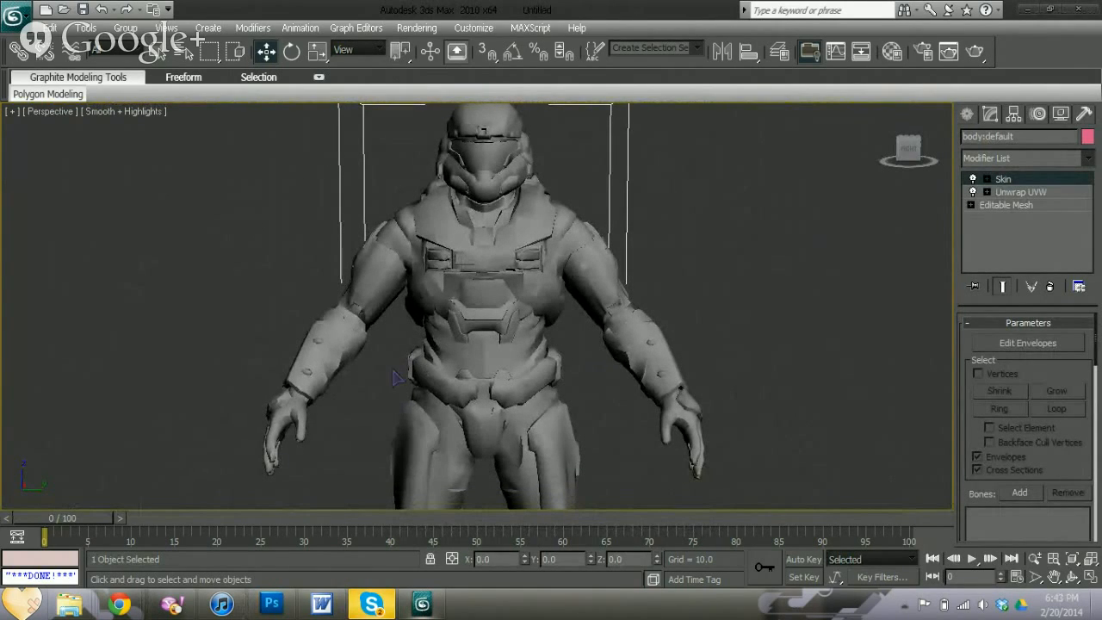
pyautogui.scroll(-3, 556, 366)
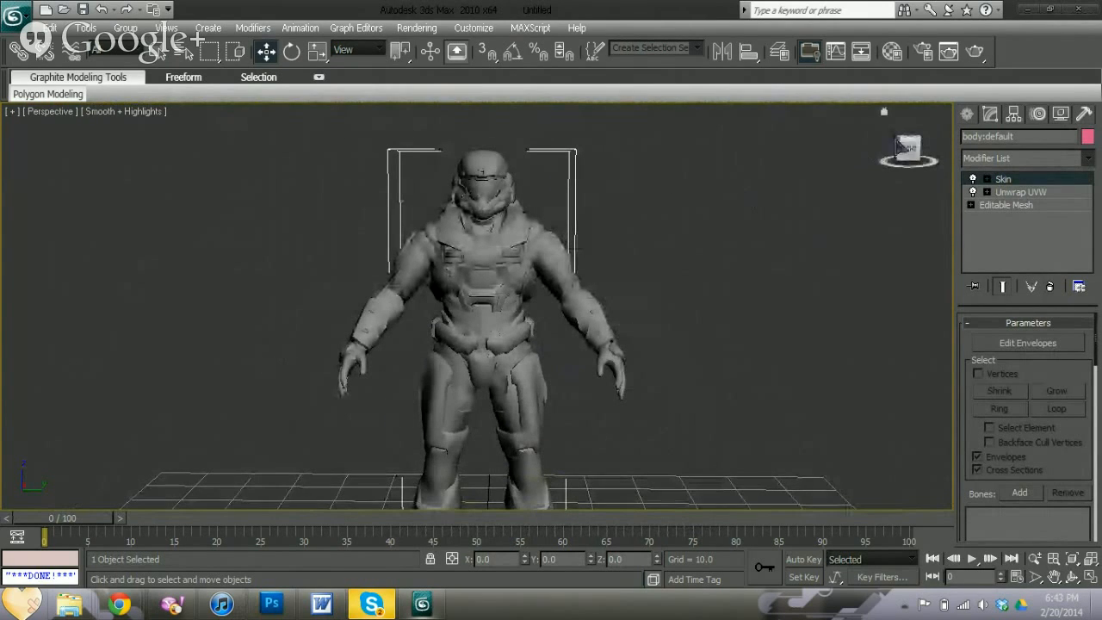
# - Delete the helmet from the Spartan
pyautogui.moveTo(909, 149); pyautogui.dragTo(881, 160)
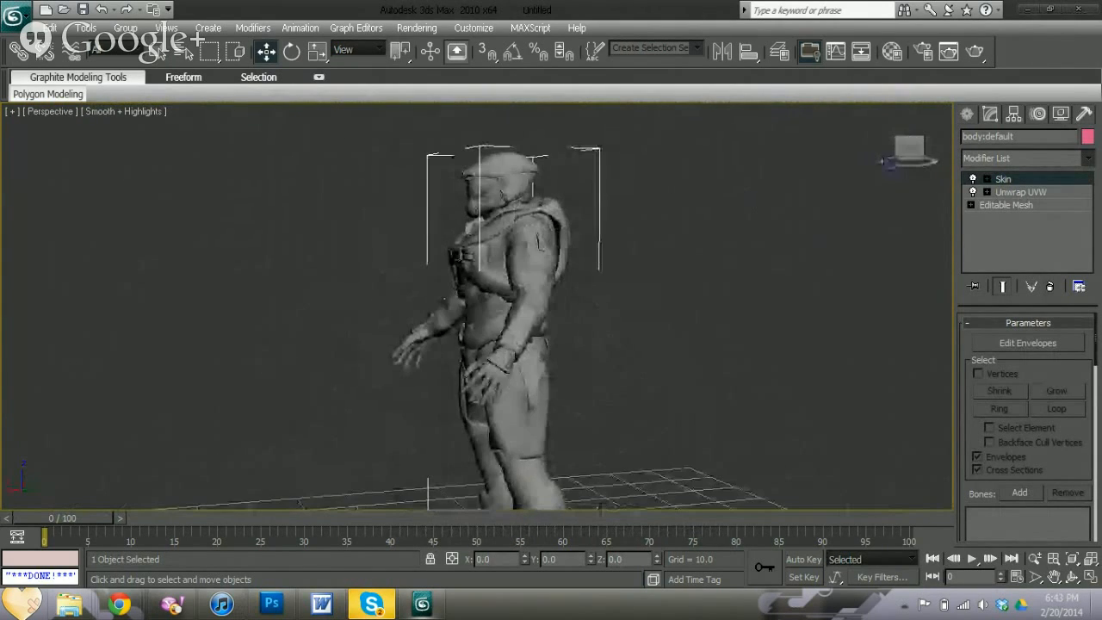
pyautogui.click(508, 226)
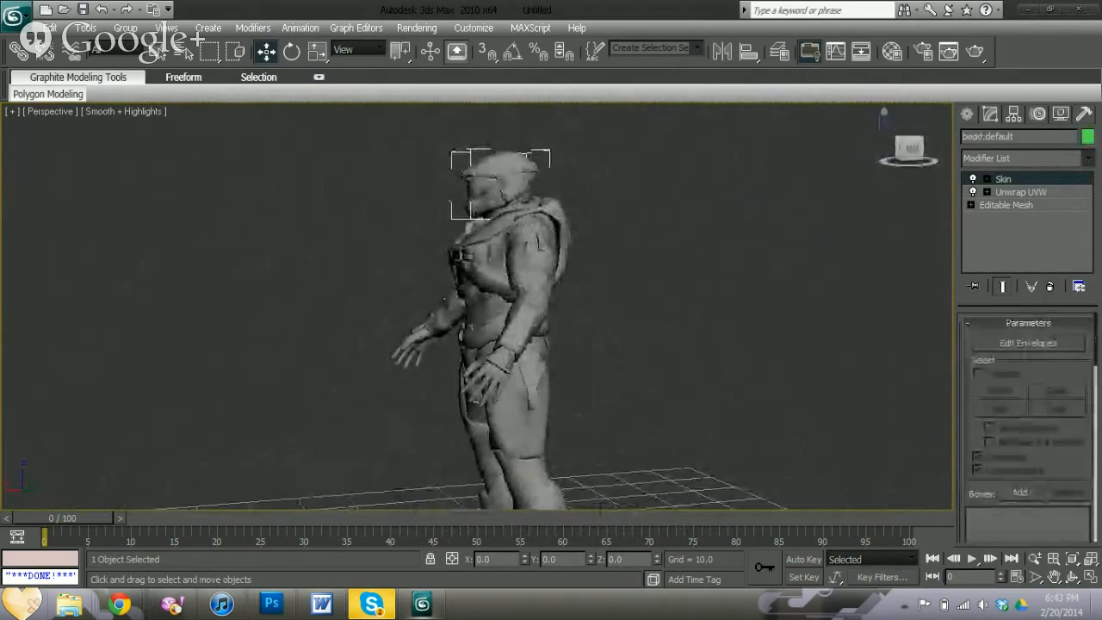
pyautogui.click(872, 131)
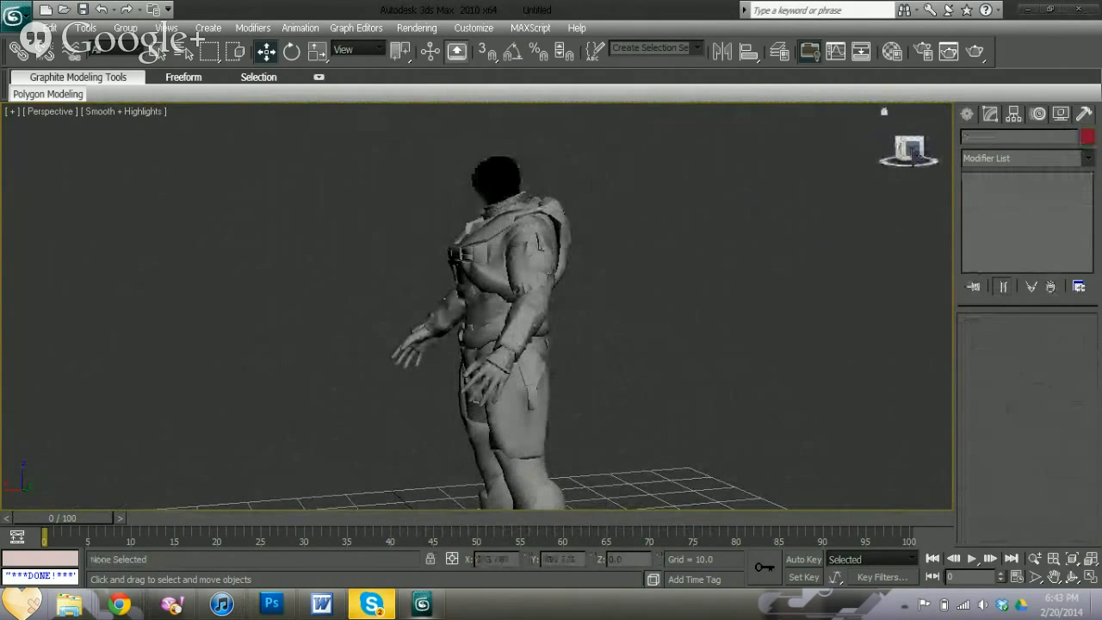
# - Select the body mesh and enter the Element sub-object level of its Editable Mesh
pyautogui.moveTo(915, 154); pyautogui.dragTo(984, 159)
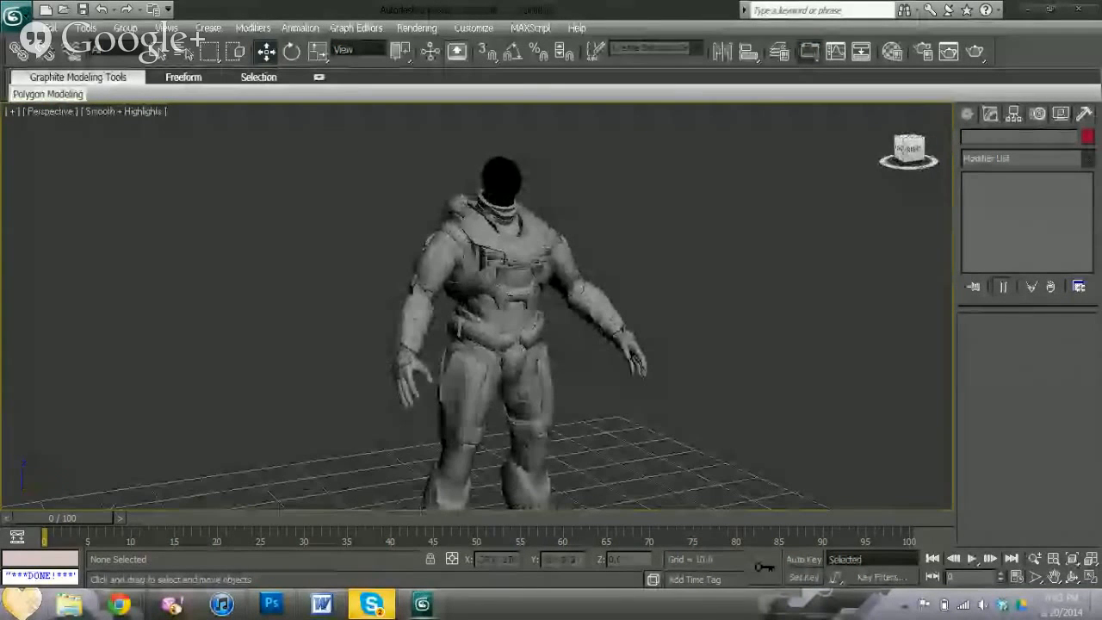
pyautogui.moveTo(914, 155); pyautogui.dragTo(995, 160)
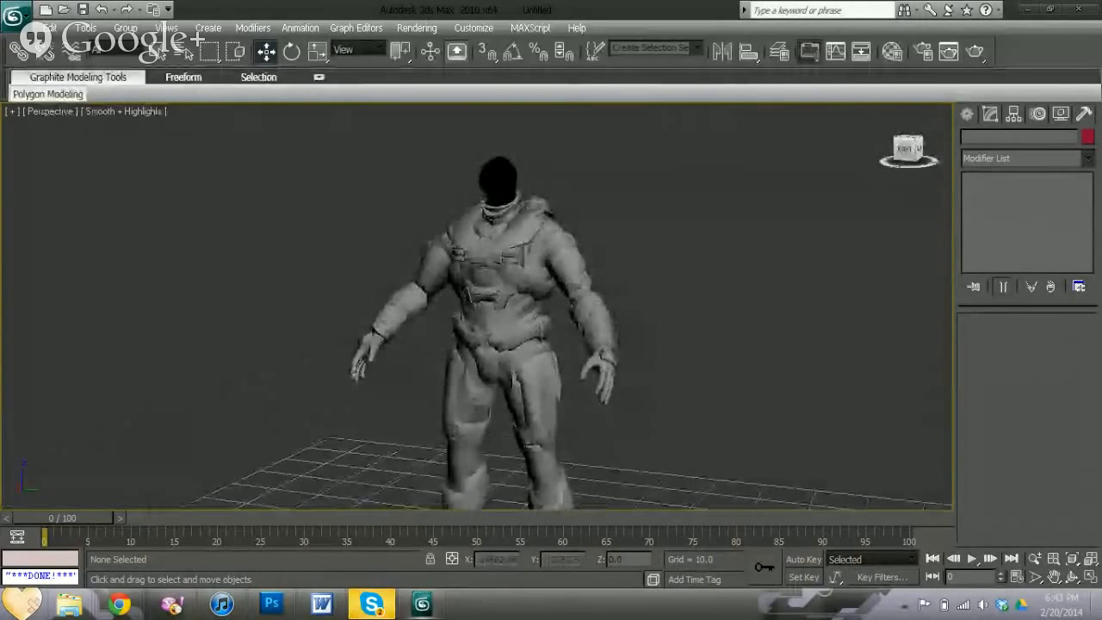
pyautogui.moveTo(675, 360); pyautogui.dragTo(659, 227, button='middle')
pyautogui.scroll(4, 675, 235)
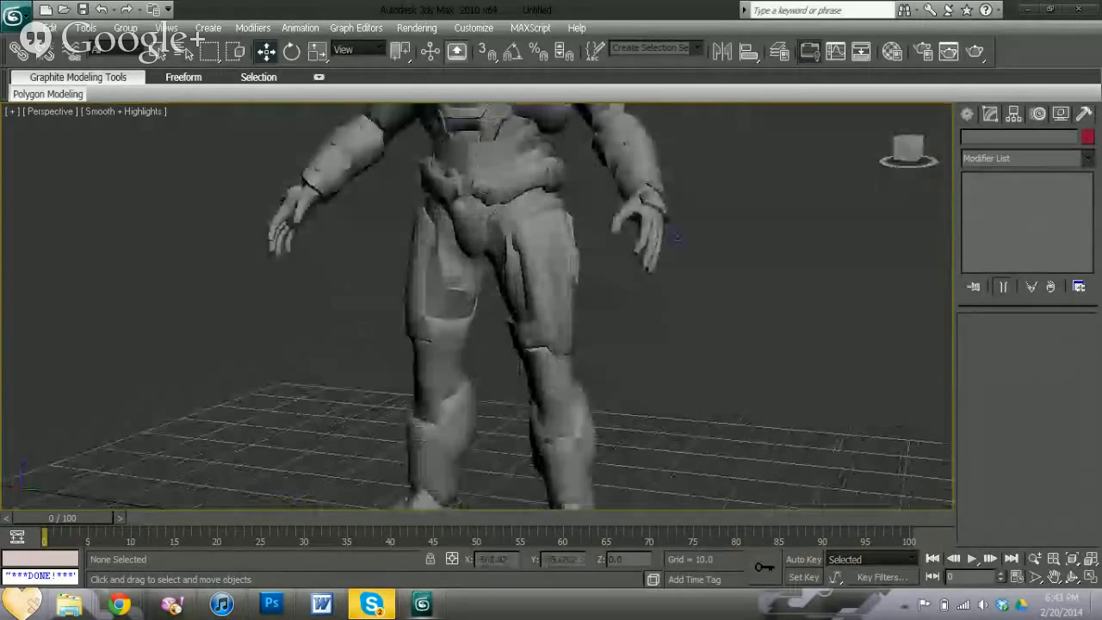
pyautogui.moveTo(680, 501); pyautogui.dragTo(683, 337, button='middle')
pyautogui.scroll(3, 682, 337)
pyautogui.click(534, 276)
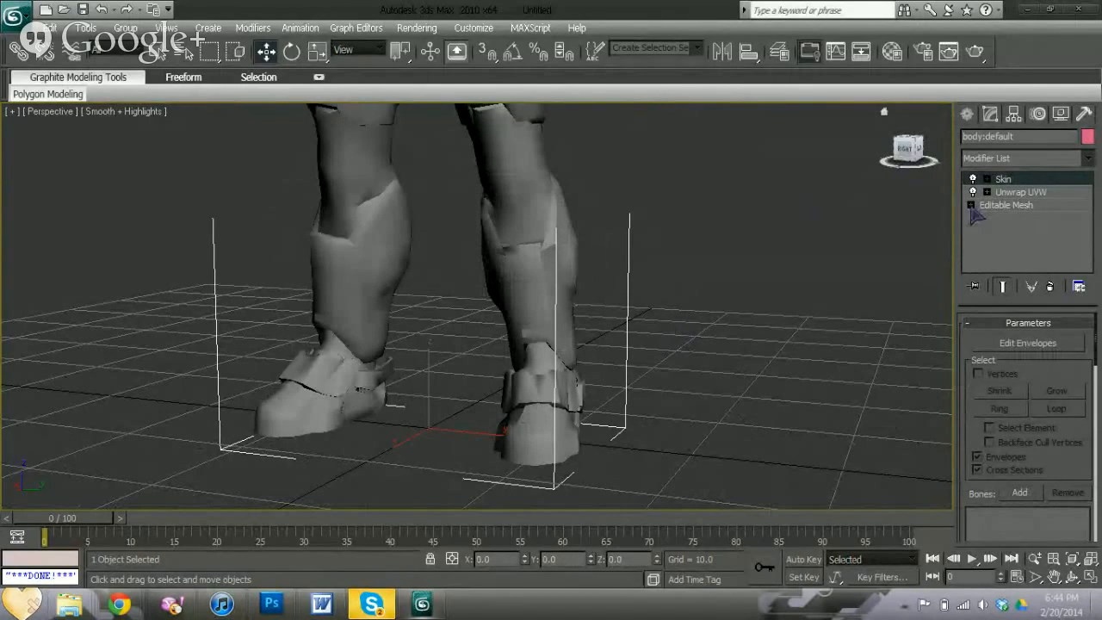
pyautogui.click(972, 206)
pyautogui.scroll(-4, 1043, 229)
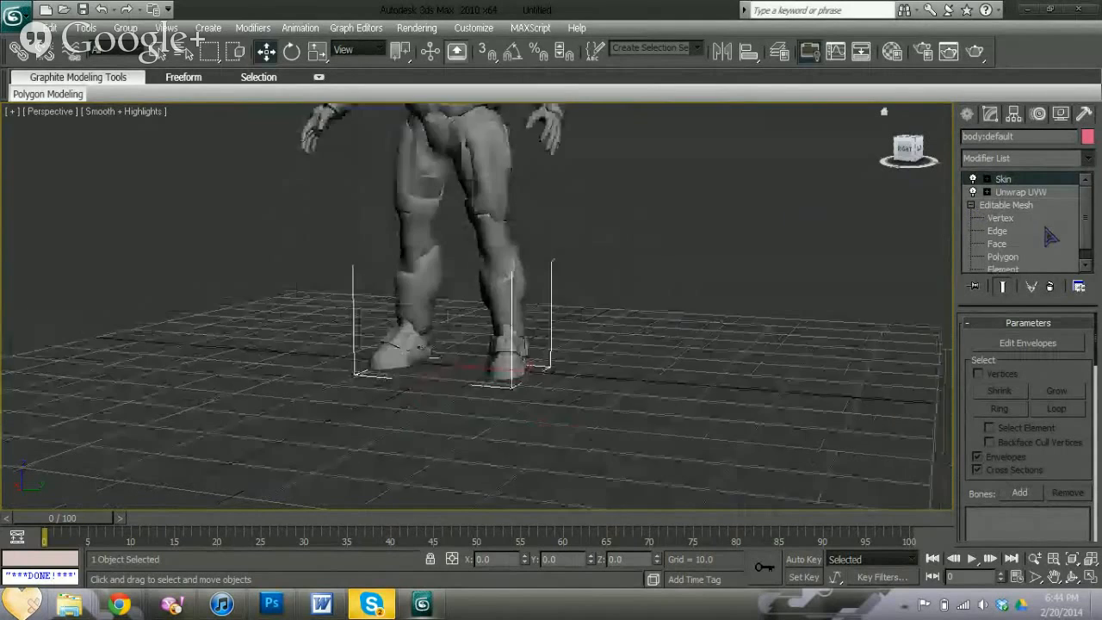
pyautogui.scroll(2, 1052, 232)
pyautogui.moveTo(1086, 225); pyautogui.dragTo(1089, 237)
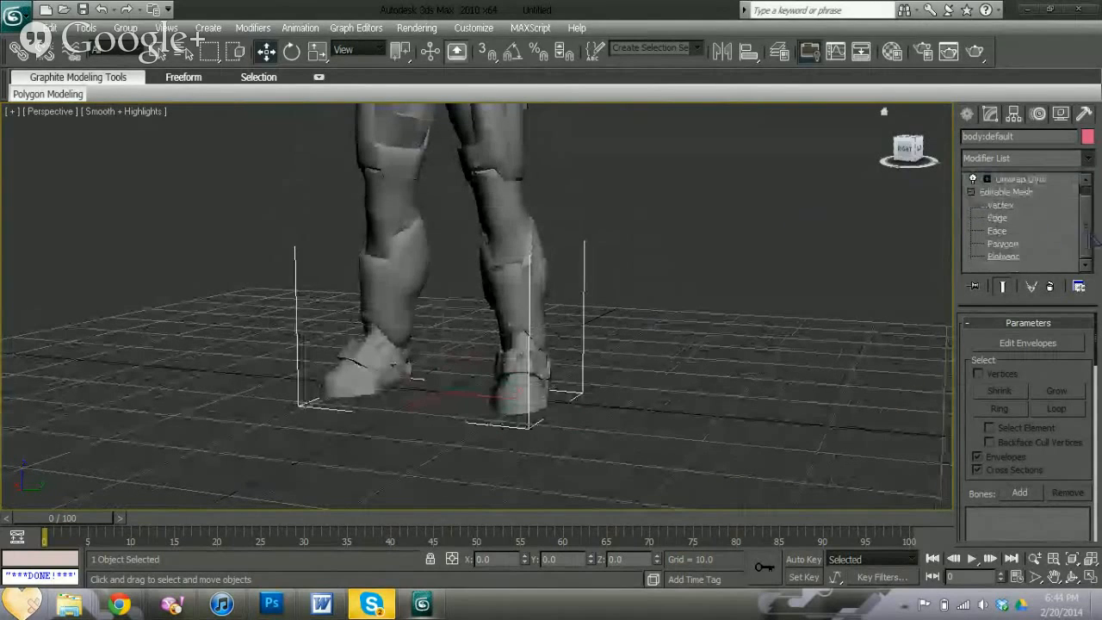
pyautogui.click(1015, 258)
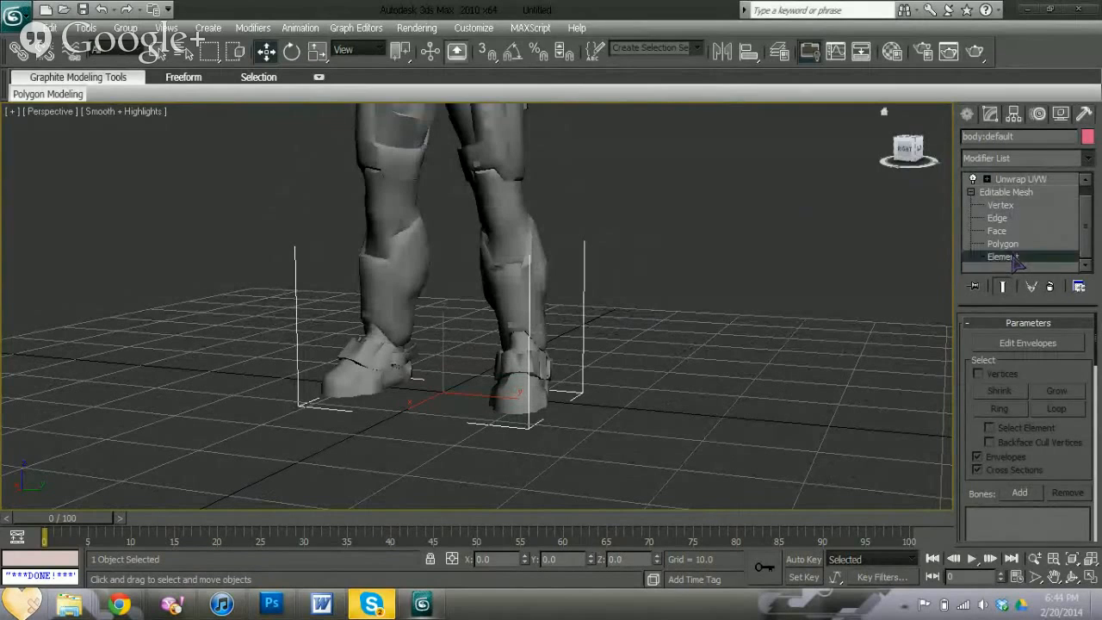
pyautogui.scroll(-1, 1050, 237)
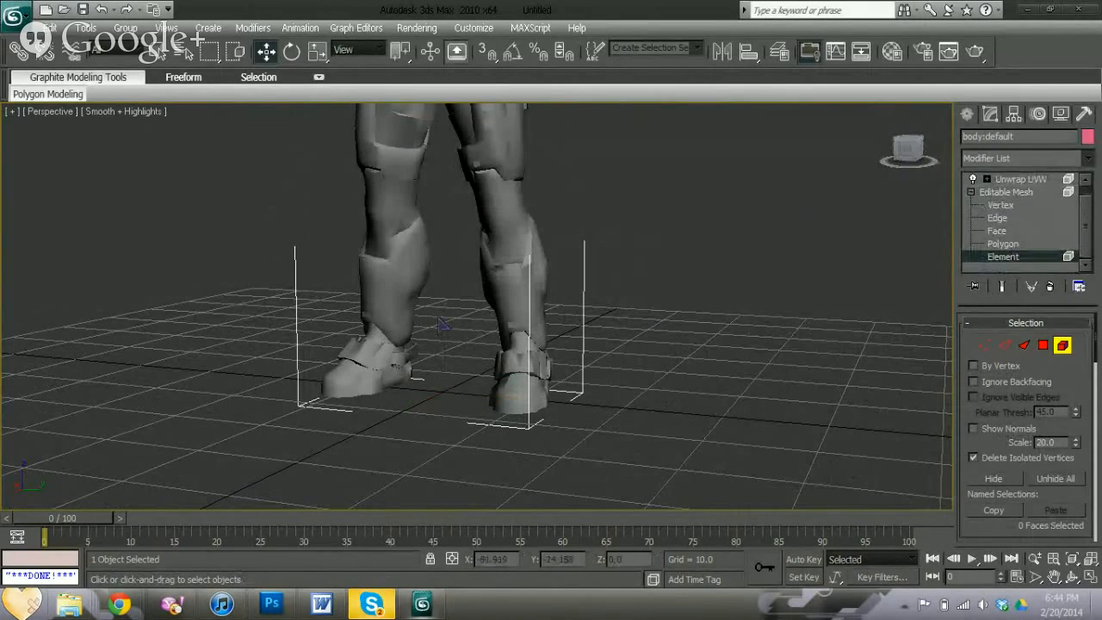
# - Select one leg's shin armor as an element and inspect its extent up close
pyautogui.click(394, 285)
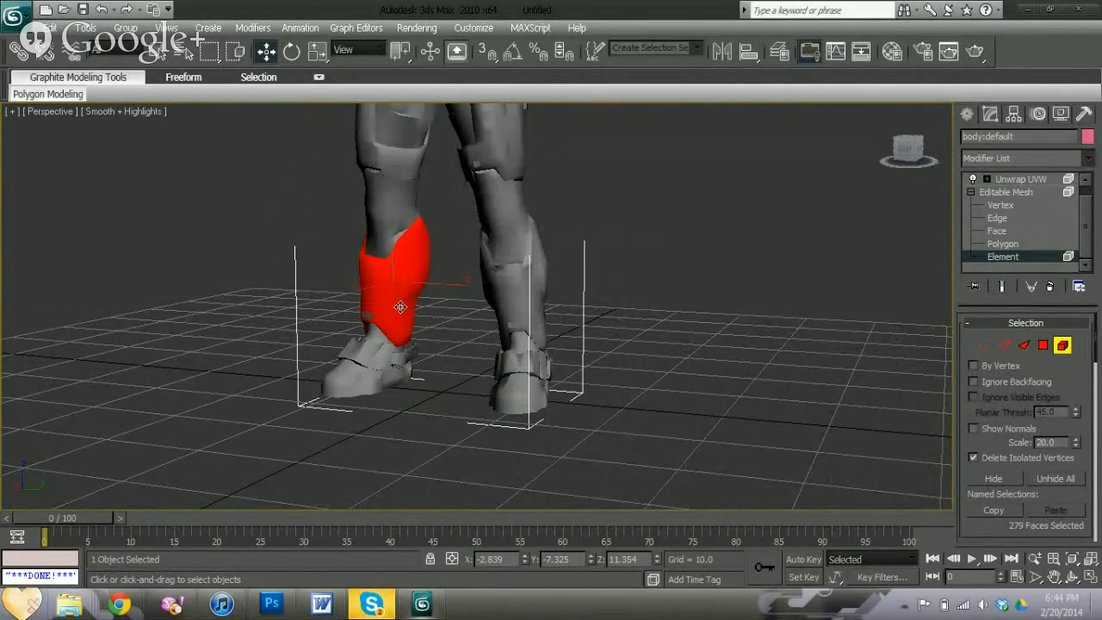
pyautogui.moveTo(910, 157); pyautogui.dragTo(586, 232)
pyautogui.scroll(-3, 585, 232)
pyautogui.scroll(6, 560, 299)
pyautogui.moveTo(578, 349); pyautogui.dragTo(605, 154, button='middle')
pyautogui.scroll(3, 567, 262)
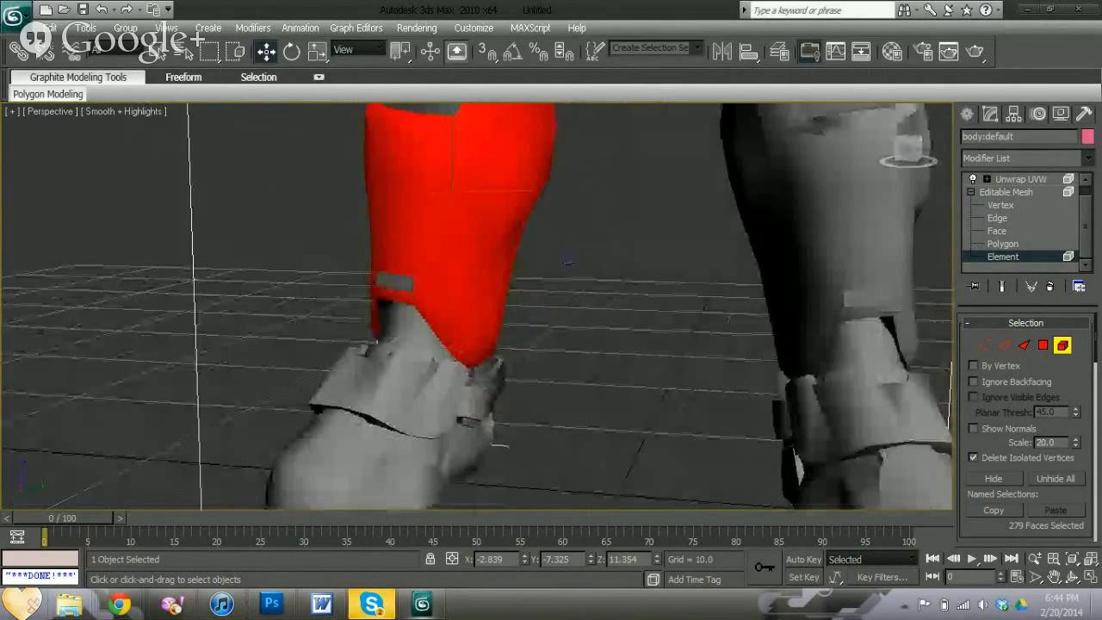
pyautogui.moveTo(639, 228); pyautogui.dragTo(650, 291, button='middle')
# - Switch to the Polygon level and select a single polygon on the other shin to compare it with element selection
pyautogui.click(1001, 243)
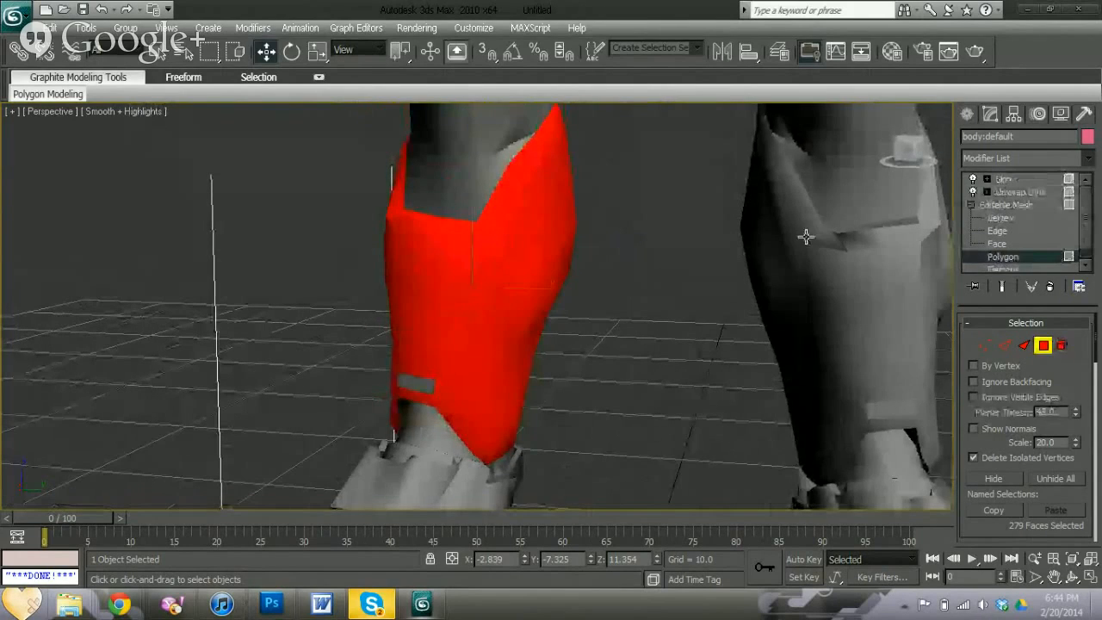
pyautogui.scroll(-5, 715, 211)
pyautogui.moveTo(663, 345); pyautogui.dragTo(639, 289, button='middle')
pyautogui.click(592, 286)
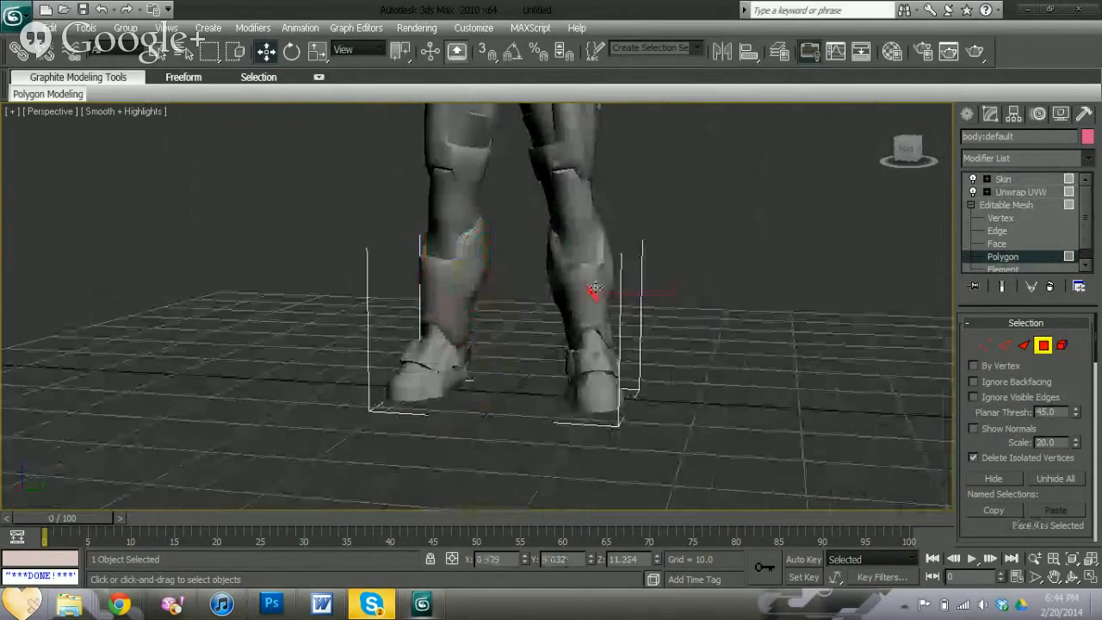
pyautogui.scroll(6, 654, 319)
pyautogui.scroll(-5, 657, 321)
pyautogui.moveTo(721, 300); pyautogui.dragTo(480, 295, button='middle')
pyautogui.scroll(5, 482, 294)
pyautogui.scroll(-6, 558, 223)
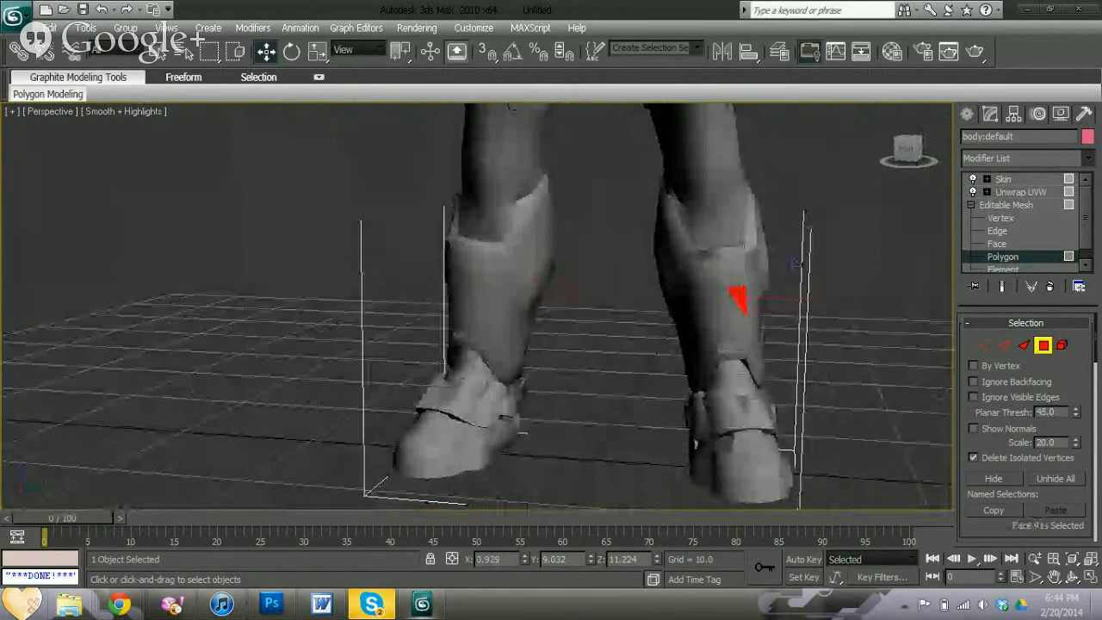
# - Return to the Element level and delete the shin armor elements of both legs
pyautogui.click(1013, 269)
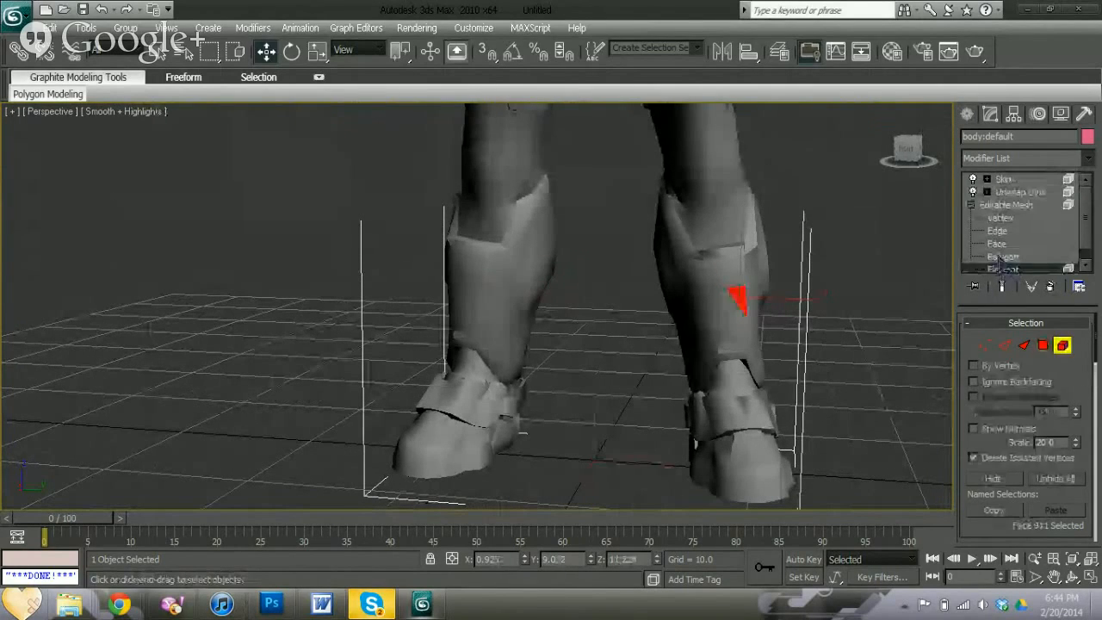
pyautogui.click(493, 314)
pyautogui.scroll(6, 499, 316)
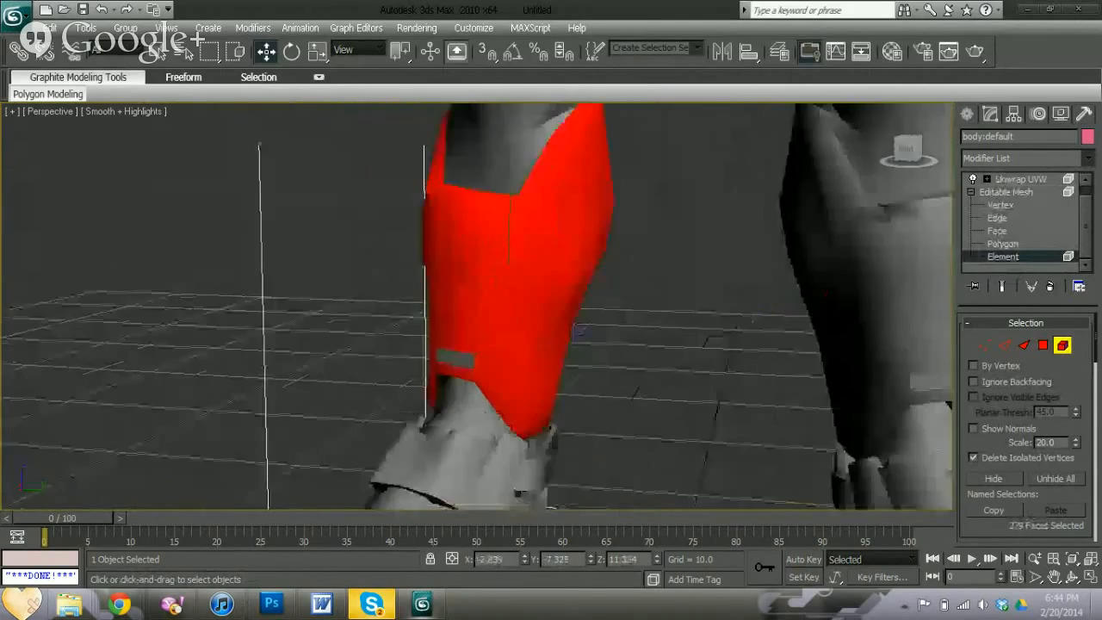
pyautogui.scroll(-6, 638, 297)
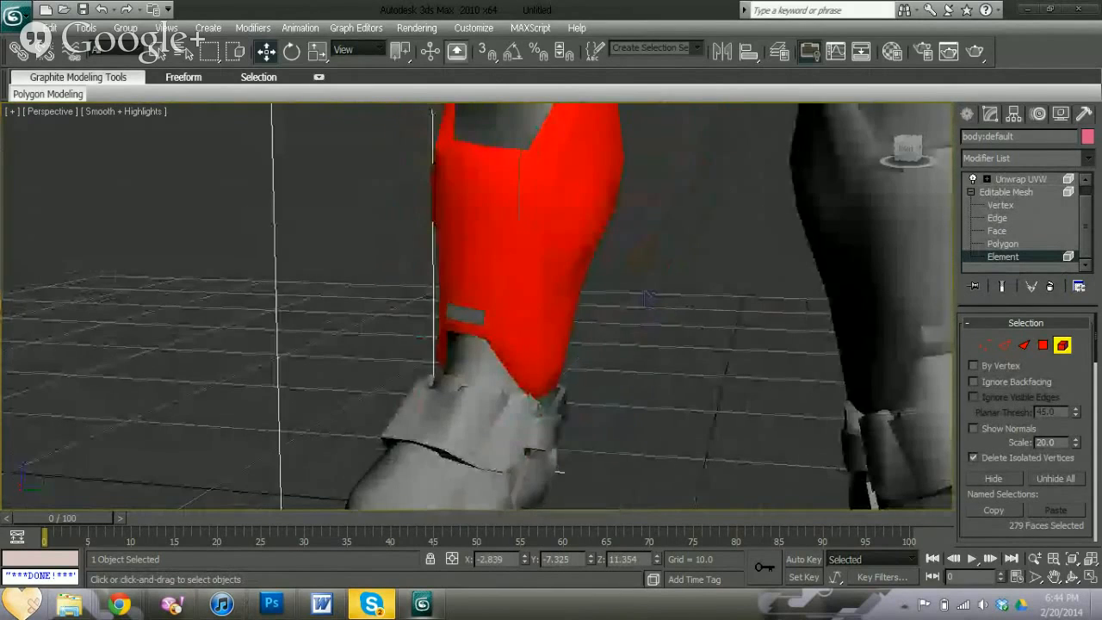
pyautogui.scroll(3, 586, 296)
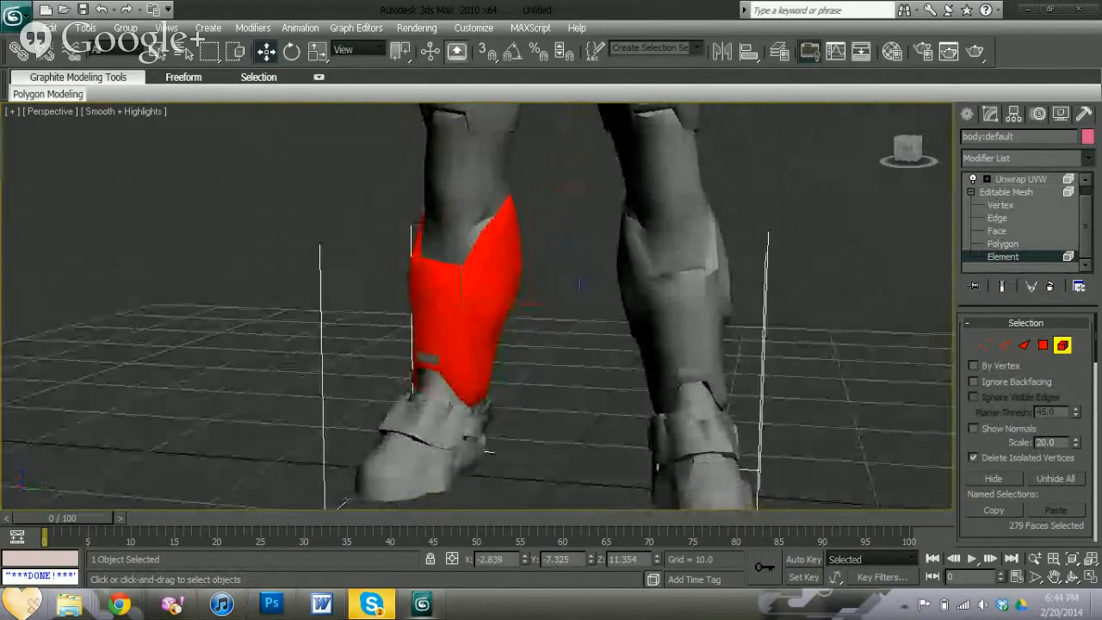
pyautogui.press('Delete')
pyautogui.click(669, 310)
pyautogui.press('Delete')
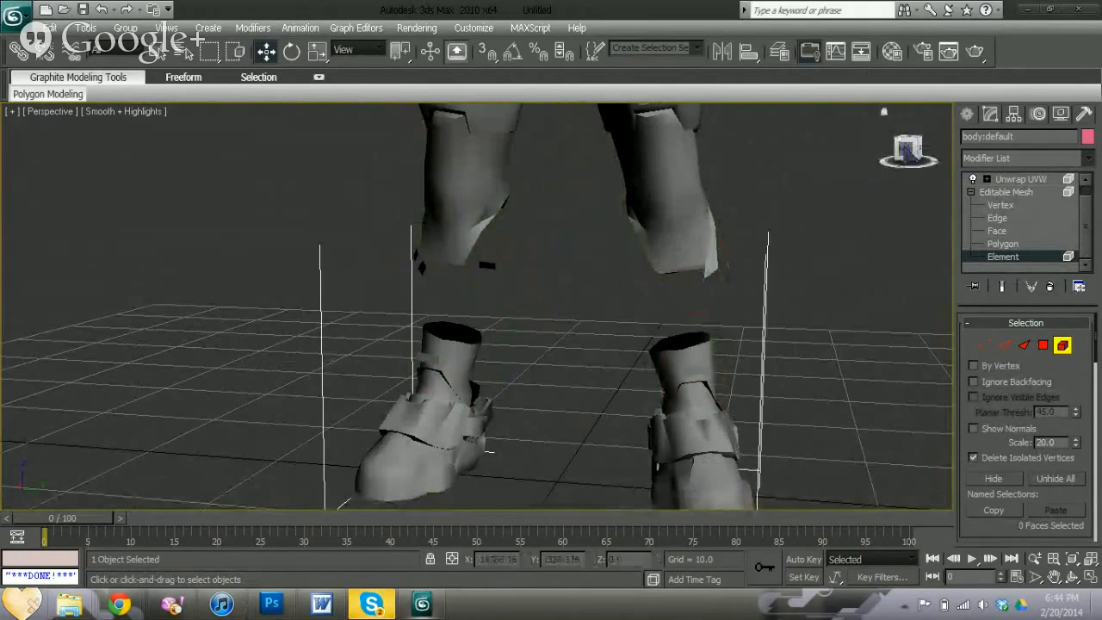
# - Delete loose leftover pieces floating in the gap below the knees
pyautogui.moveTo(906, 153); pyautogui.dragTo(809, 150)
pyautogui.scroll(4, 909, 261)
pyautogui.moveTo(909, 261); pyautogui.dragTo(737, 256, button='middle')
pyautogui.moveTo(678, 220); pyautogui.dragTo(812, 270)
pyautogui.press('Delete')
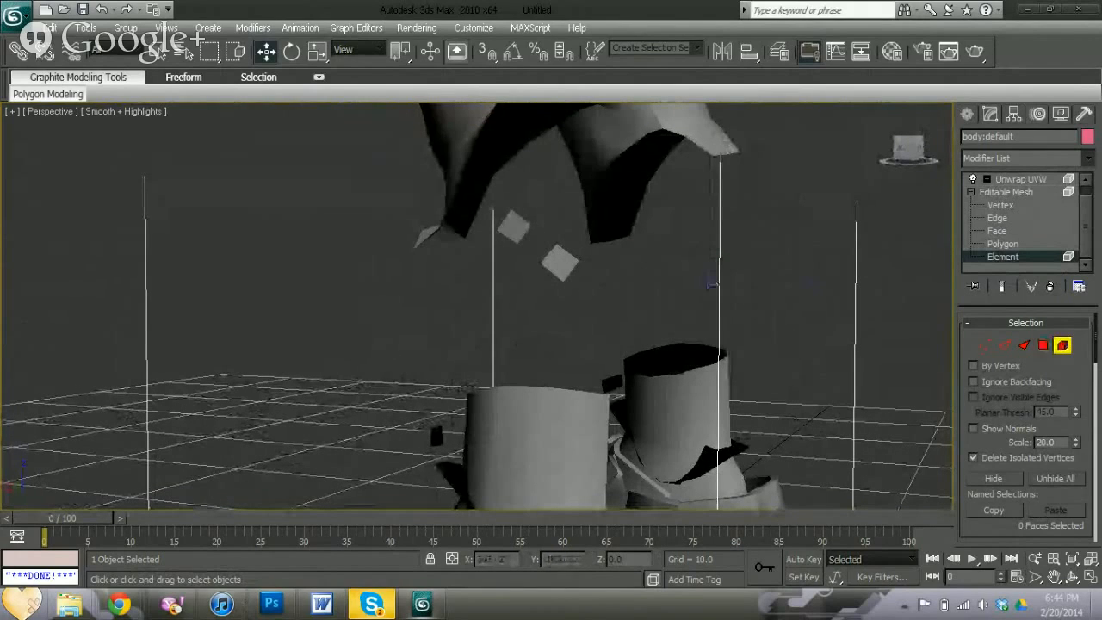
# - Delete the two small square pieces hanging between the knees and the boots
pyautogui.click(514, 227)
pyautogui.press('Delete')
pyautogui.click(560, 262)
pyautogui.press('Delete')
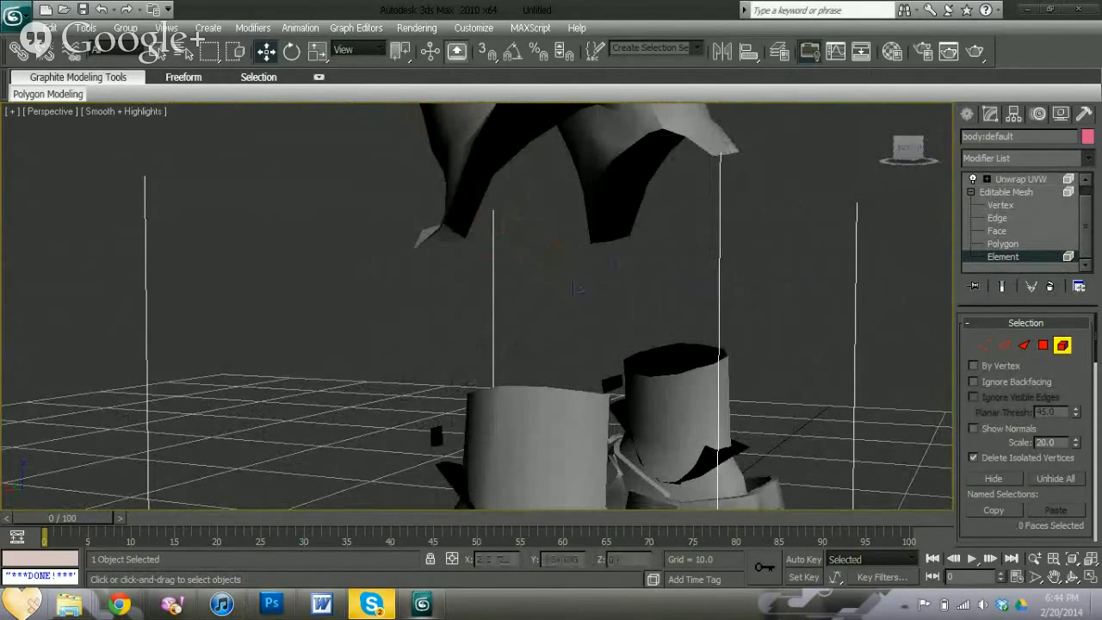
# - Delete the dark trim band elements wrapped around the ankle of one boot
pyautogui.moveTo(623, 305); pyautogui.dragTo(571, 266, button='middle')
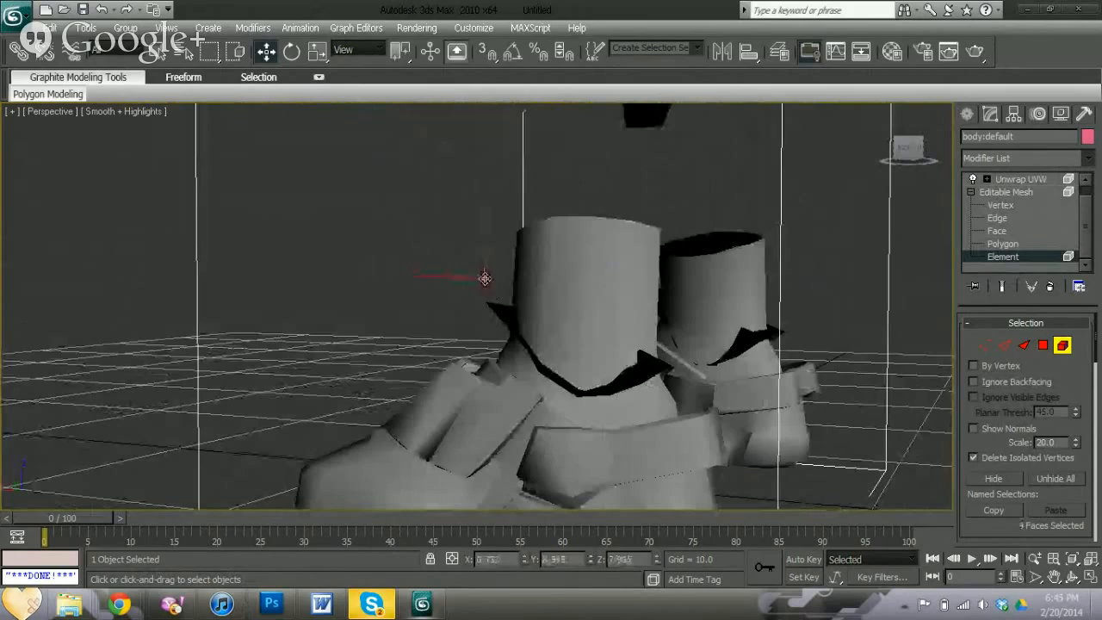
pyautogui.moveTo(908, 153); pyautogui.dragTo(960, 155)
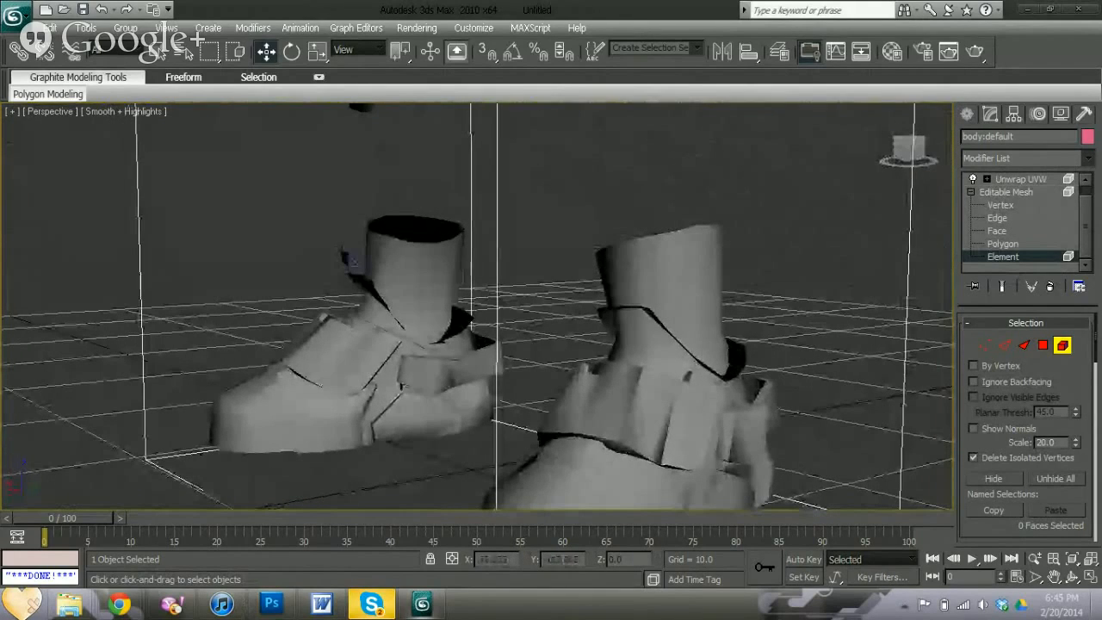
pyautogui.click(600, 311)
pyautogui.click(628, 349)
pyautogui.click(626, 305)
pyautogui.click(631, 308)
pyautogui.click(676, 338)
pyautogui.click(701, 362)
pyautogui.click(725, 370)
pyautogui.press('Delete')
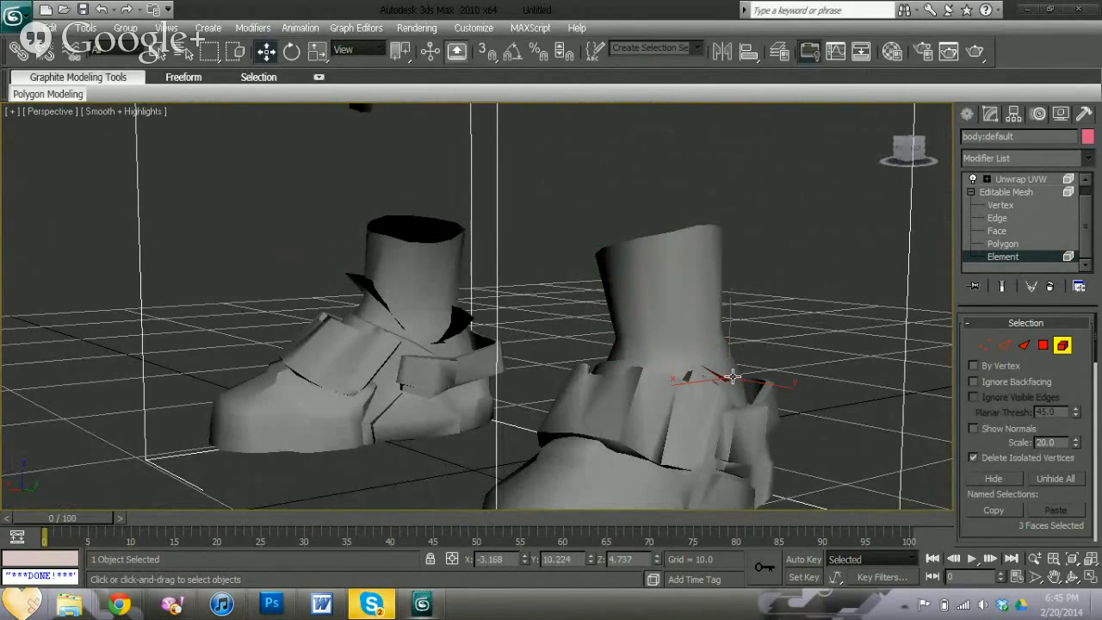
# - Check the ankle elements of that boot and delete the armor pieces covering its instep
pyautogui.moveTo(915, 155); pyautogui.dragTo(964, 154)
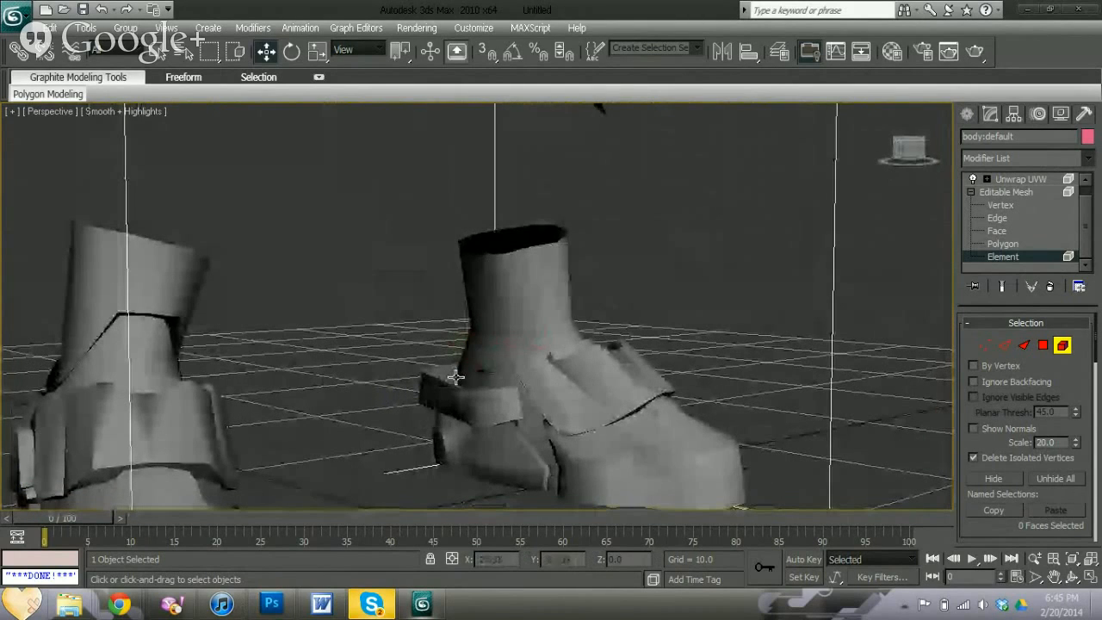
pyautogui.click(486, 370)
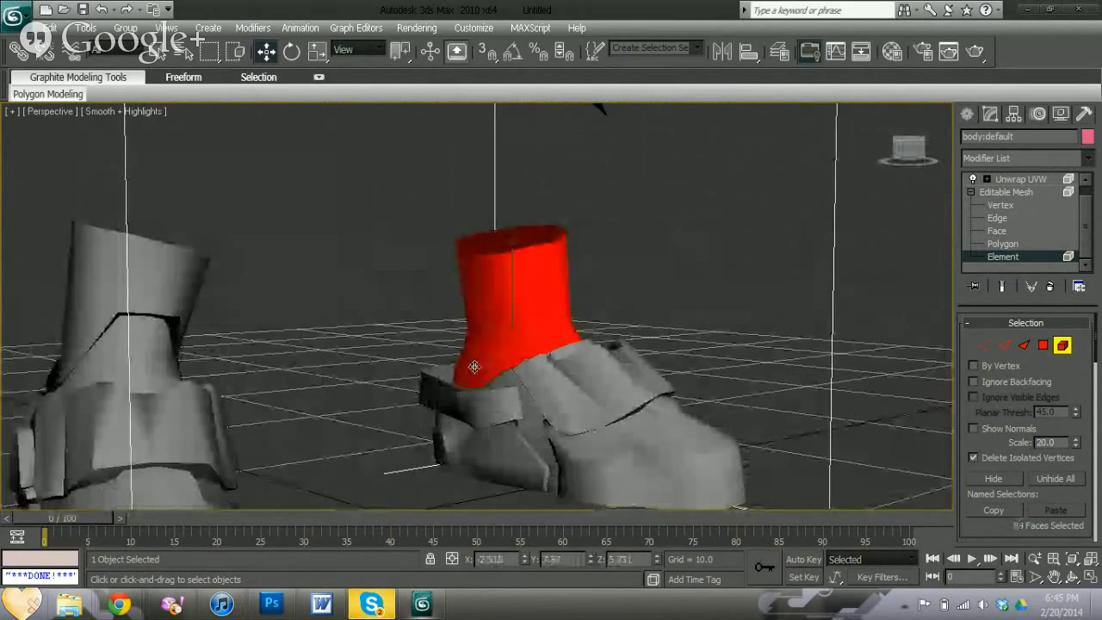
pyautogui.click(469, 384)
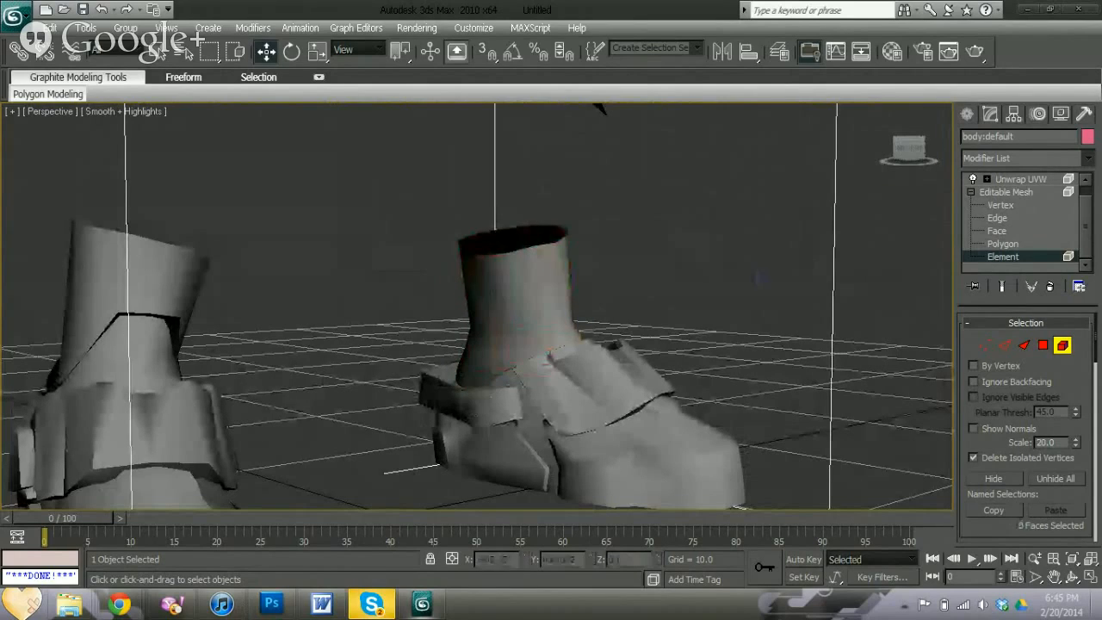
pyautogui.moveTo(909, 152); pyautogui.dragTo(921, 177)
pyautogui.click(532, 296)
pyautogui.press('Delete')
pyautogui.click(588, 284)
pyautogui.press('Delete')
pyautogui.click(625, 291)
pyautogui.press('Delete')
# - Delete the toe cap and the adjoining strap pieces of the same boot
pyautogui.click(559, 312)
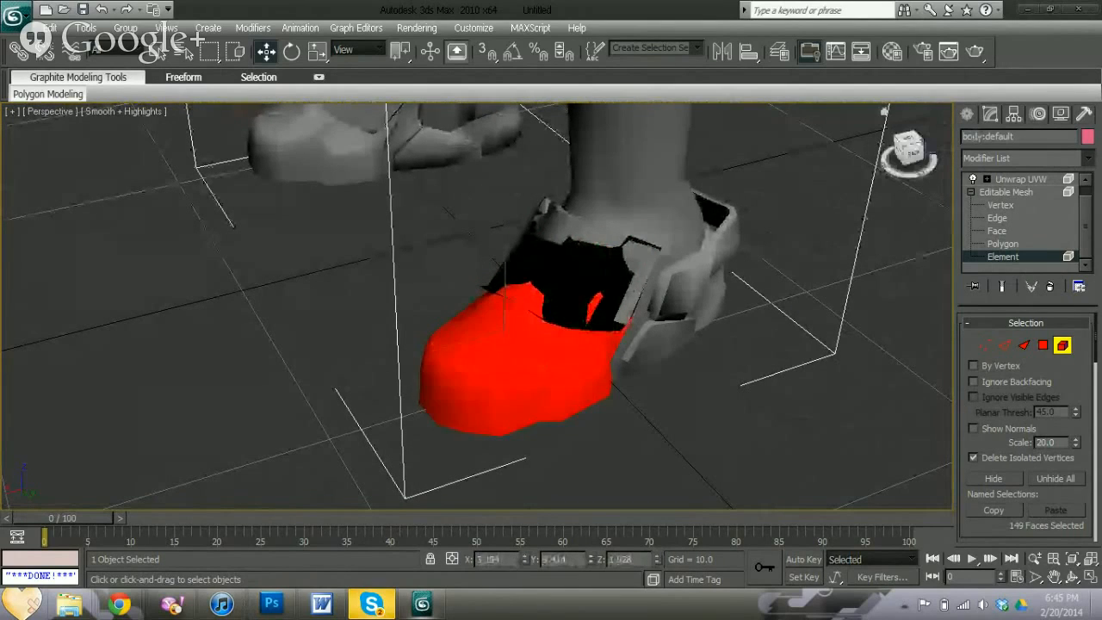
pyautogui.moveTo(919, 158)
pyautogui.mouseDown()
pyautogui.moveTo(899, 131)
pyautogui.moveTo(876, 138)
pyautogui.moveTo(949, 159)
pyautogui.moveTo(926, 164)
pyautogui.mouseUp()
pyautogui.press('Delete')
pyautogui.moveTo(499, 187); pyautogui.dragTo(474, 297)
pyautogui.press('Delete')
pyautogui.click(412, 307)
pyautogui.press('Delete')
pyautogui.click(385, 292)
pyautogui.press('Delete')
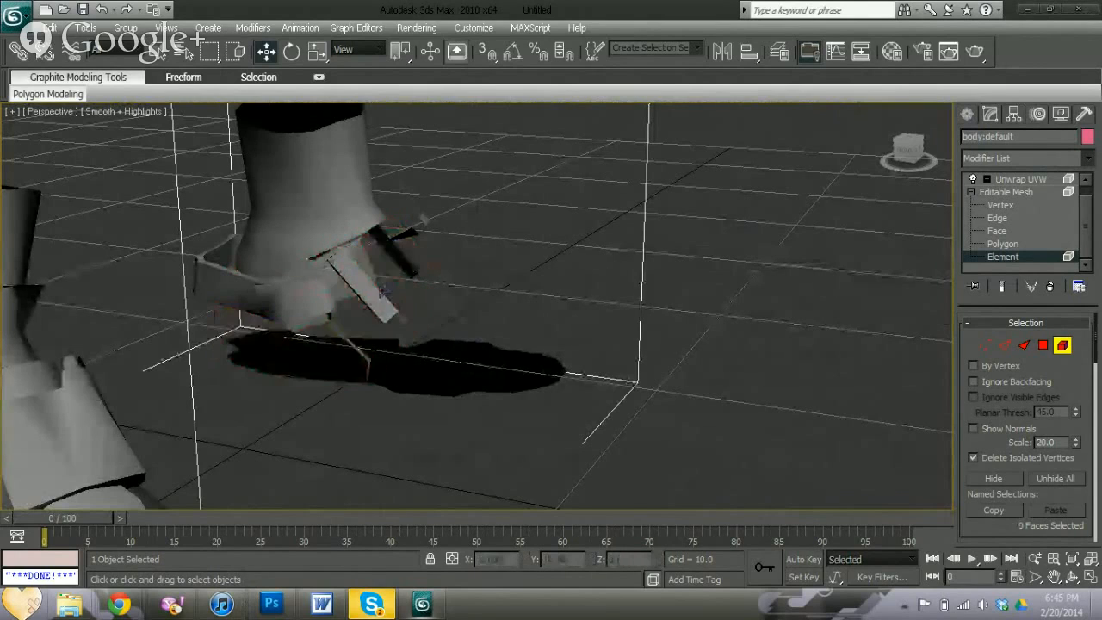
# - Delete the heel section and the outer strap elements behind the ankle, undoing the accidental move of the heel
pyautogui.click(385, 293)
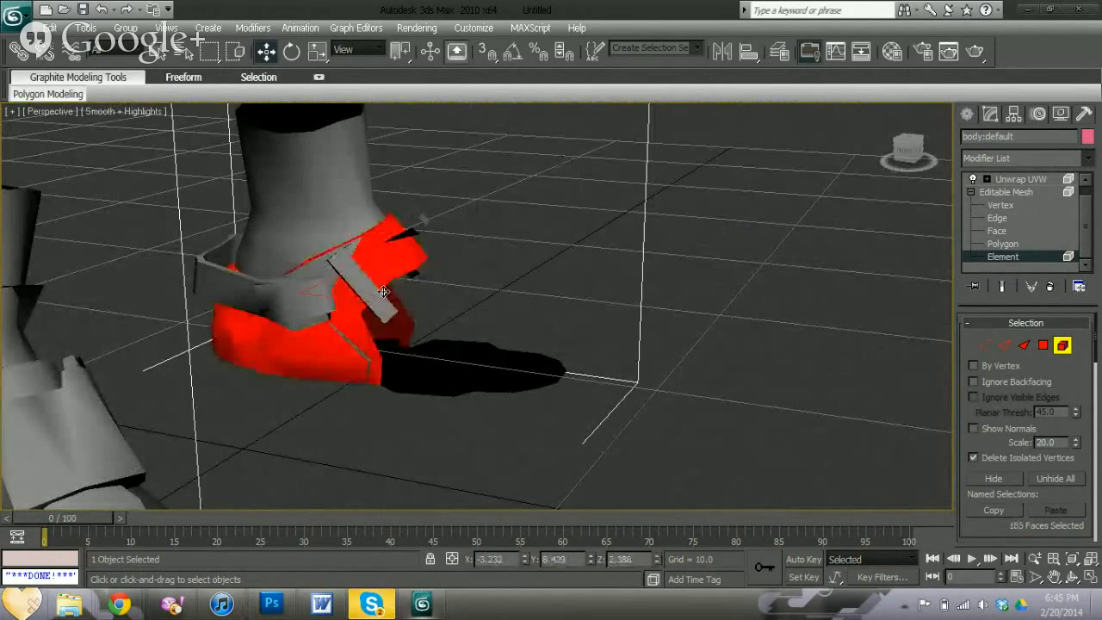
pyautogui.press('Delete')
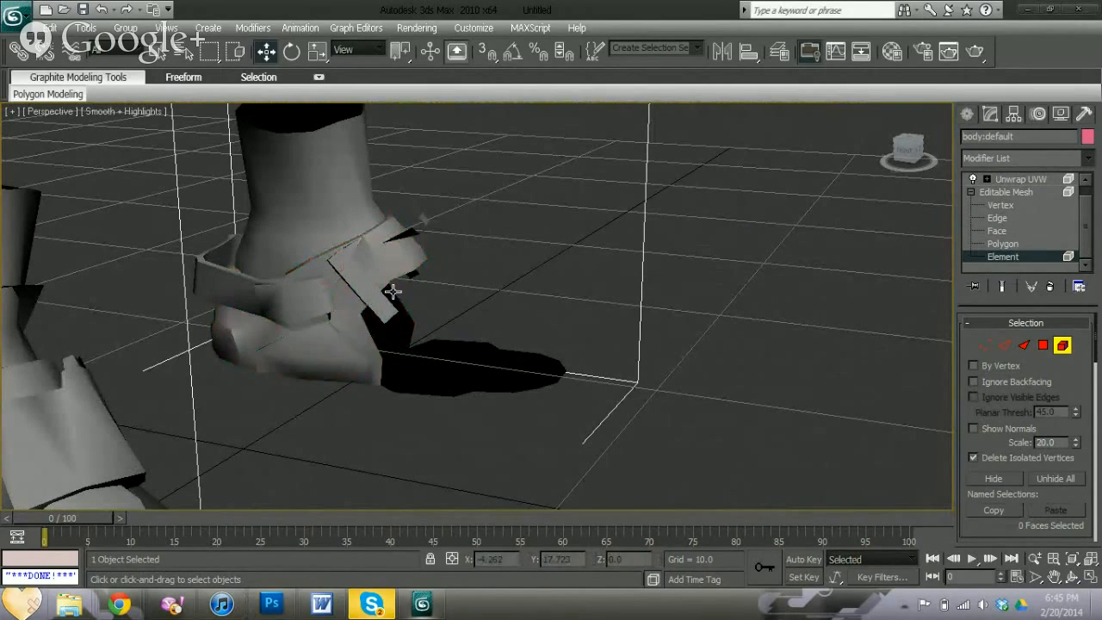
pyautogui.moveTo(231, 358); pyautogui.dragTo(600, 367)
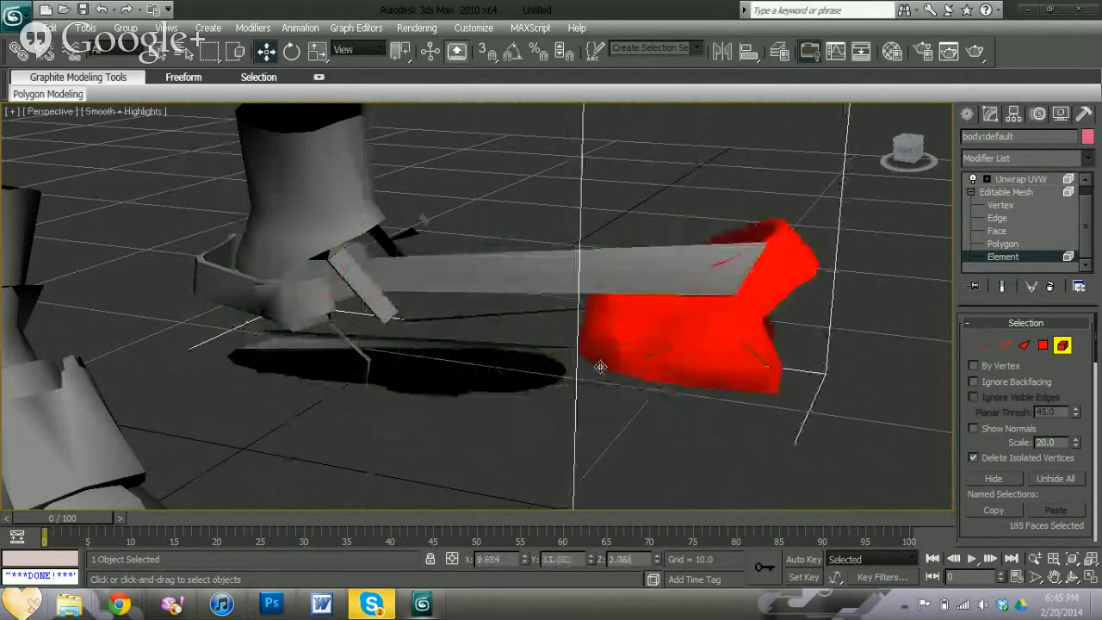
pyautogui.hotkey('ctrl', 'z')
pyautogui.press('Delete')
pyautogui.click(266, 303)
pyautogui.press('Delete')
pyautogui.click(244, 300)
pyautogui.press('Delete')
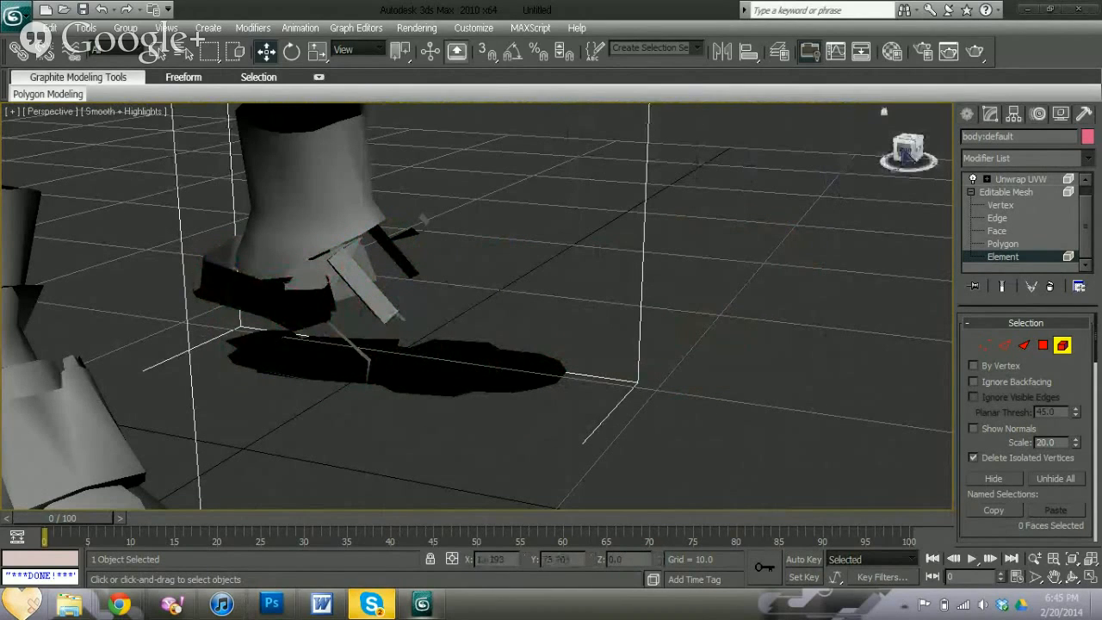
# - Delete the sole and the strap remnants left around the stripped boot
pyautogui.moveTo(911, 151)
pyautogui.mouseDown()
pyautogui.moveTo(809, 163)
pyautogui.moveTo(775, 142)
pyautogui.mouseUp()
pyautogui.moveTo(738, 401)
pyautogui.mouseDown()
pyautogui.moveTo(384, 328)
pyautogui.moveTo(346, 305)
pyautogui.mouseUp()
pyautogui.press('Delete')
pyautogui.moveTo(909, 150); pyautogui.dragTo(753, 155)
pyautogui.moveTo(454, 208); pyautogui.dragTo(554, 332)
pyautogui.press('Delete')
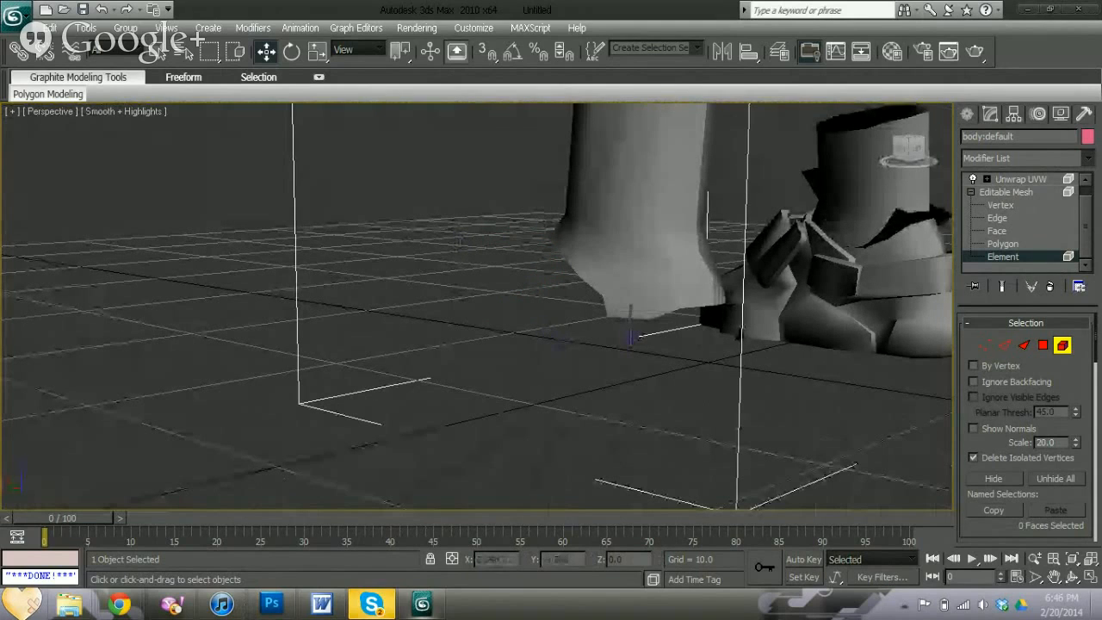
# - Delete the last foot pieces beneath the ankle, keeping only the ankle tube of that leg
pyautogui.moveTo(919, 150); pyautogui.dragTo(838, 144)
pyautogui.moveTo(578, 395); pyautogui.dragTo(496, 348)
pyautogui.press('Delete')
pyautogui.moveTo(910, 152); pyautogui.dragTo(887, 148)
pyautogui.click(324, 306)
pyautogui.press('Delete')
pyautogui.moveTo(620, 185); pyautogui.dragTo(629, 247, button='middle')
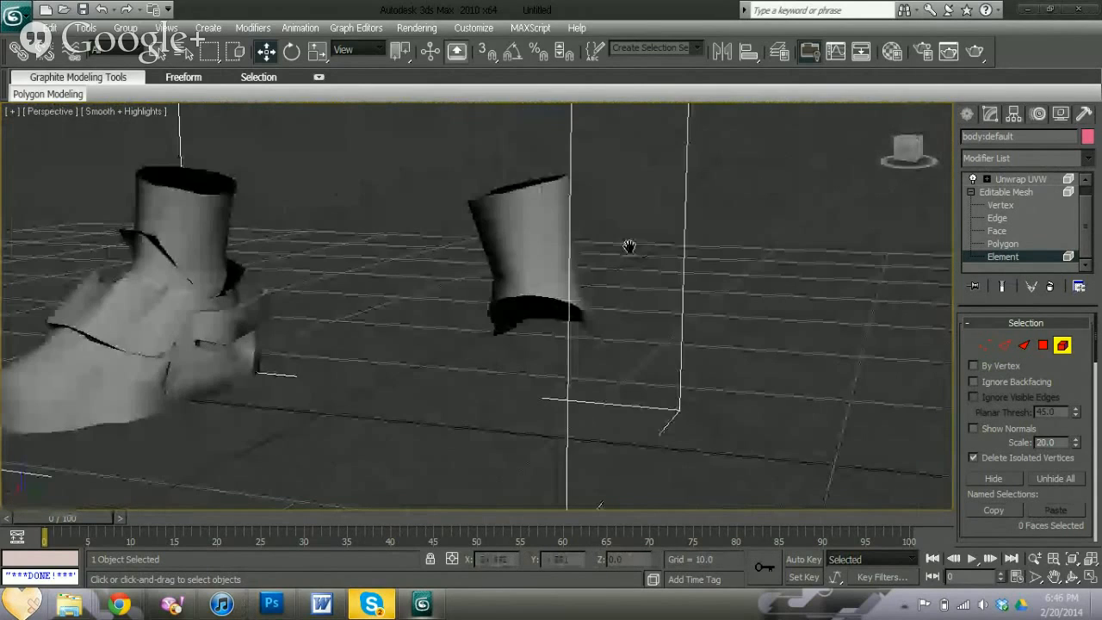
# - Select the elements of the other, intact boot together as one selection
pyautogui.scroll(-5, 629, 247)
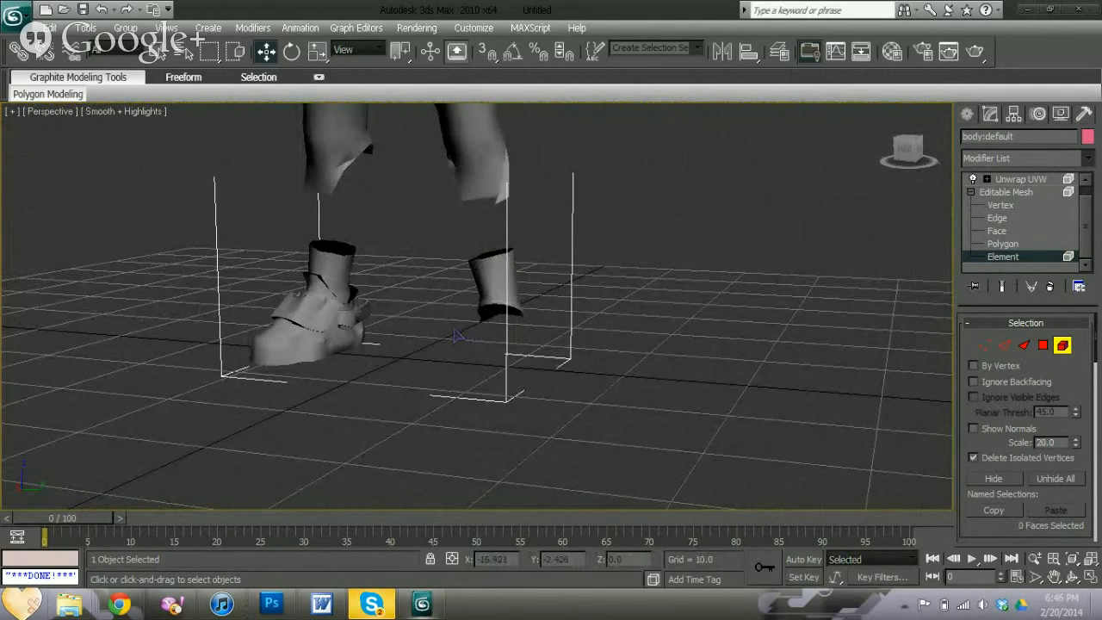
pyautogui.click(284, 331)
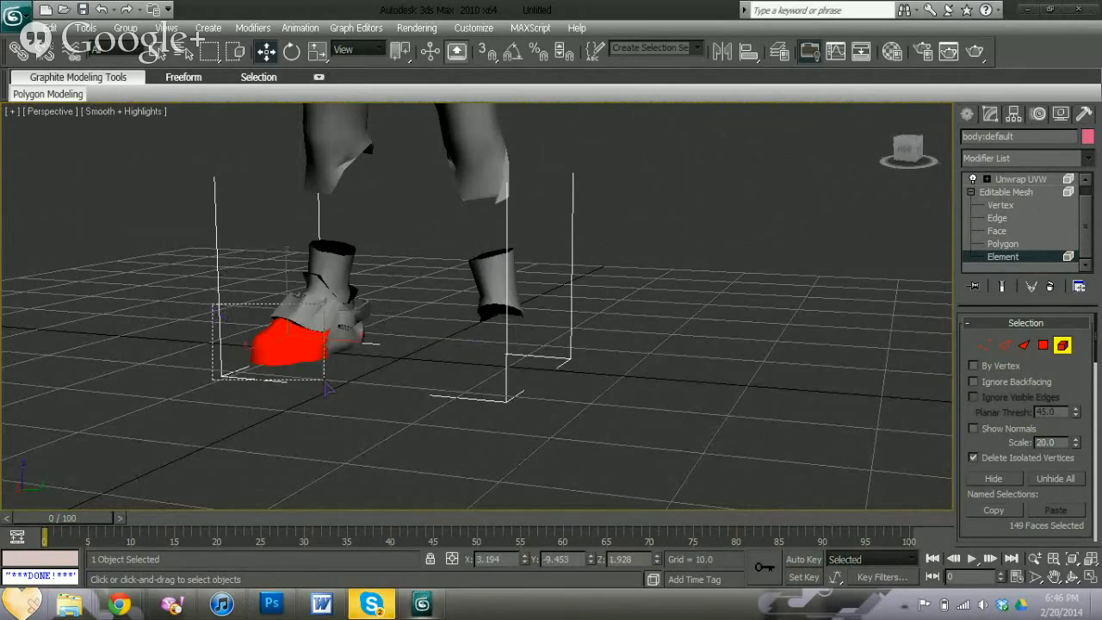
pyautogui.keyDown('ctrl'); pyautogui.click(256, 335); pyautogui.keyUp('ctrl')
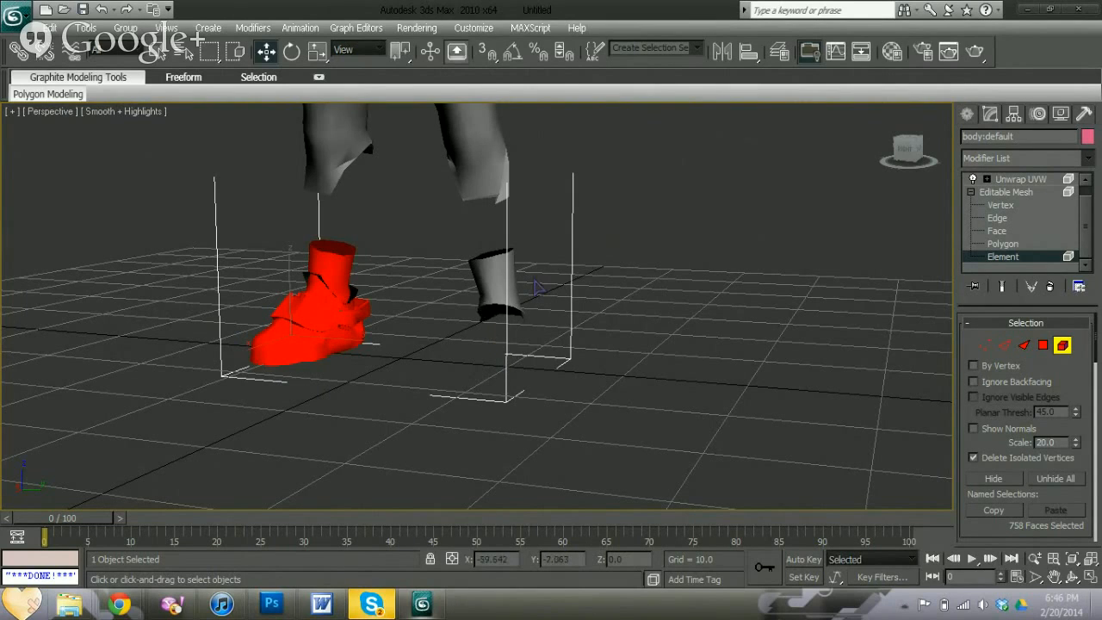
# - Select the abdomen trim and waist armor elements one after another to examine their extents from front and back
pyautogui.scroll(-5, 553, 241)
pyautogui.scroll(8, 569, 276)
pyautogui.click(577, 295)
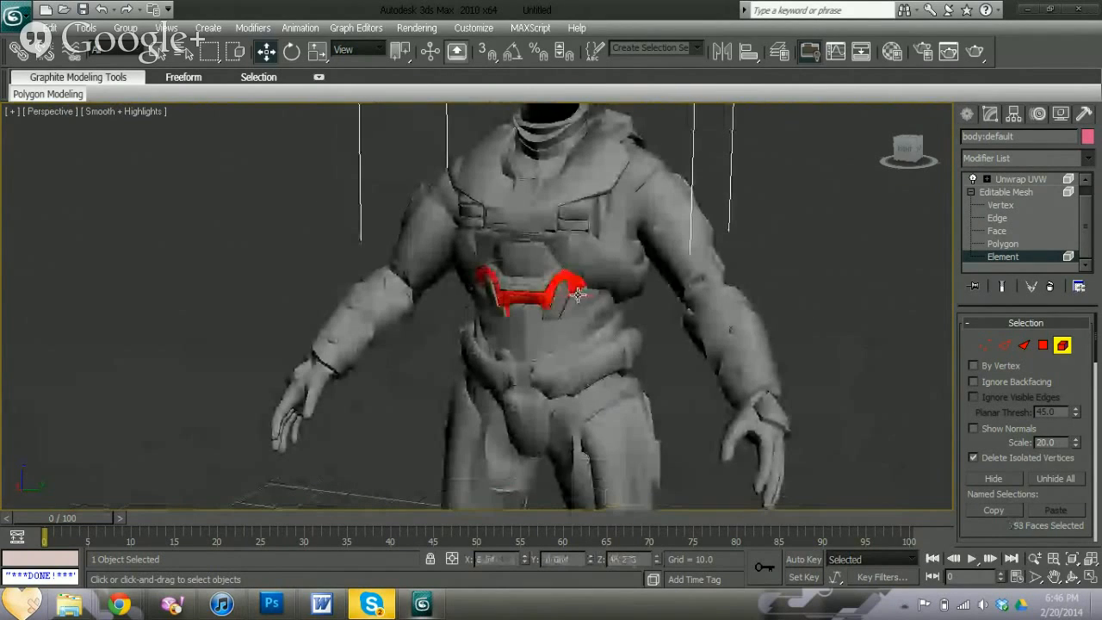
pyautogui.moveTo(904, 153); pyautogui.dragTo(942, 112)
pyautogui.click(527, 331)
pyautogui.click(594, 345)
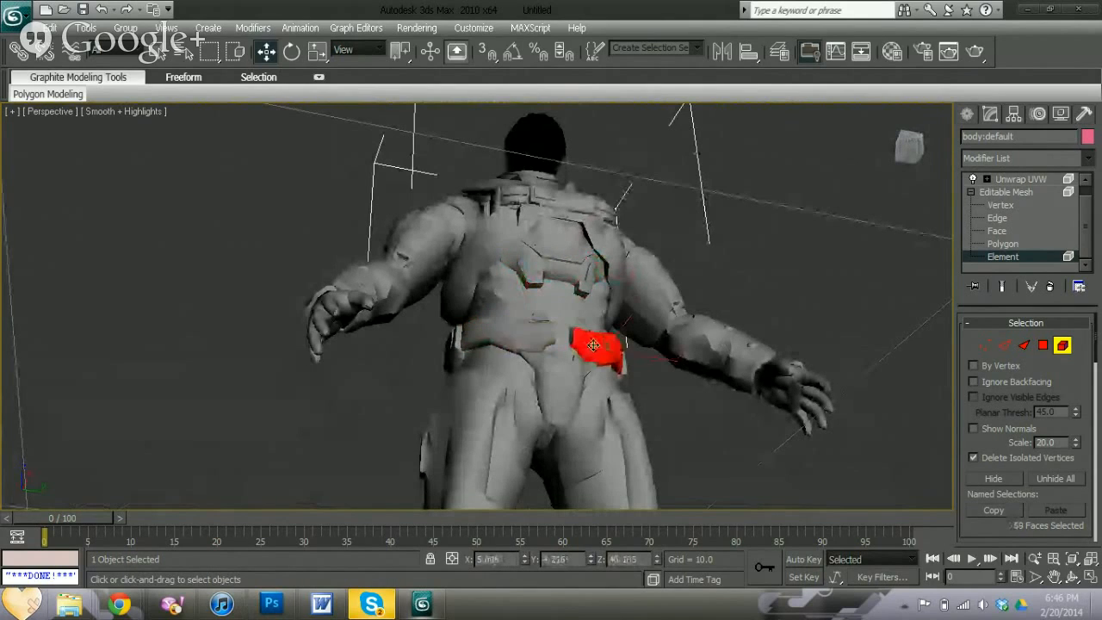
pyautogui.moveTo(910, 147); pyautogui.dragTo(860, 205)
pyautogui.click(580, 470)
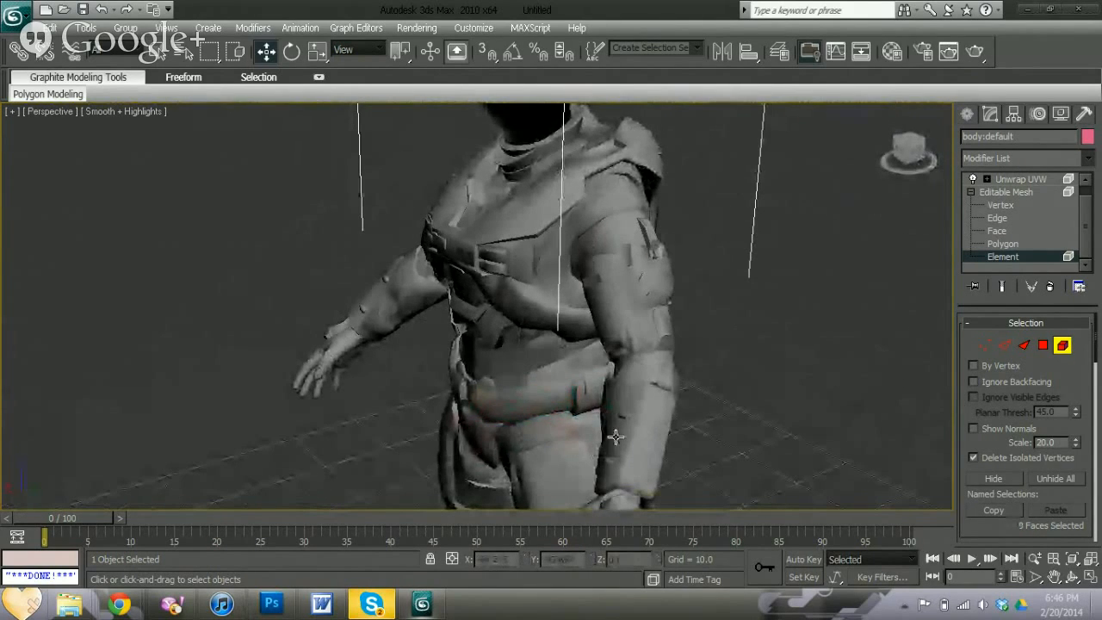
# - Select the upper-arm band and try the forearm armor to examine which arm parts belong to the body mesh
pyautogui.click(636, 275)
pyautogui.click(663, 276)
pyautogui.click(647, 286)
pyautogui.moveTo(911, 149); pyautogui.dragTo(950, 138)
pyautogui.moveTo(661, 310); pyautogui.dragTo(513, 298, button='middle')
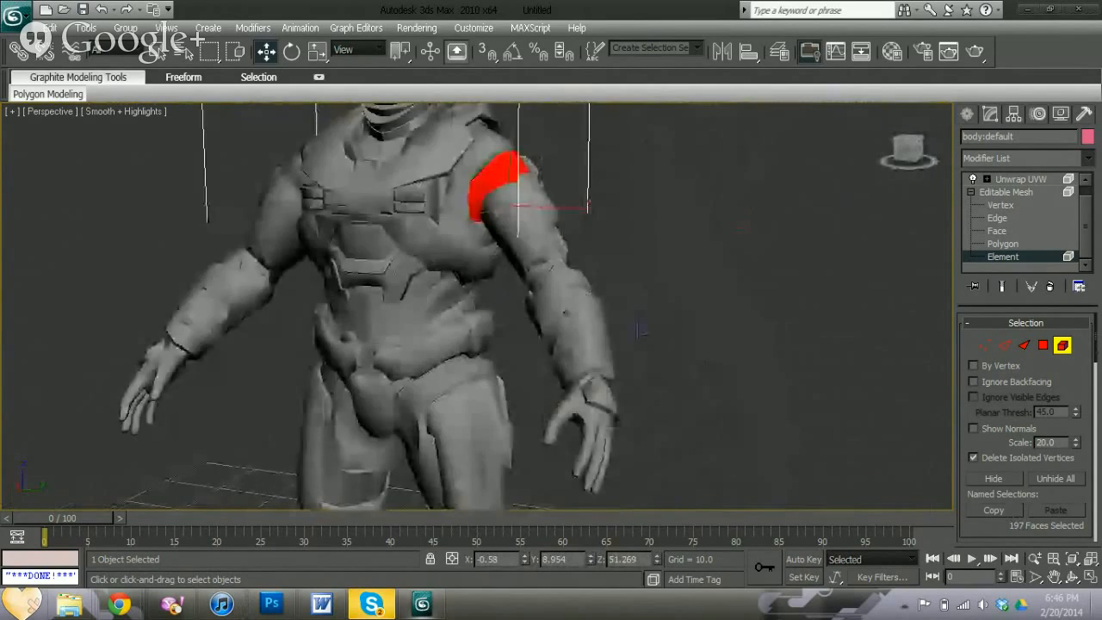
pyautogui.scroll(3, 602, 327)
pyautogui.moveTo(689, 388); pyautogui.dragTo(570, 296, button='middle')
pyautogui.click(556, 287)
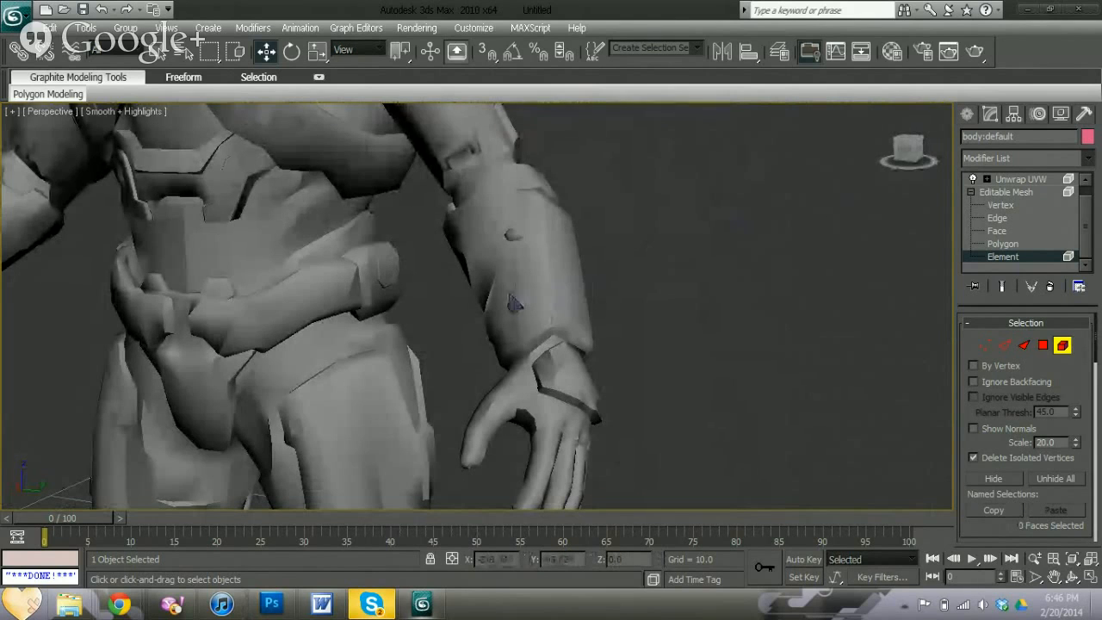
pyautogui.moveTo(603, 216); pyautogui.dragTo(704, 317, button='middle')
pyautogui.moveTo(579, 283); pyautogui.dragTo(617, 372, button='middle')
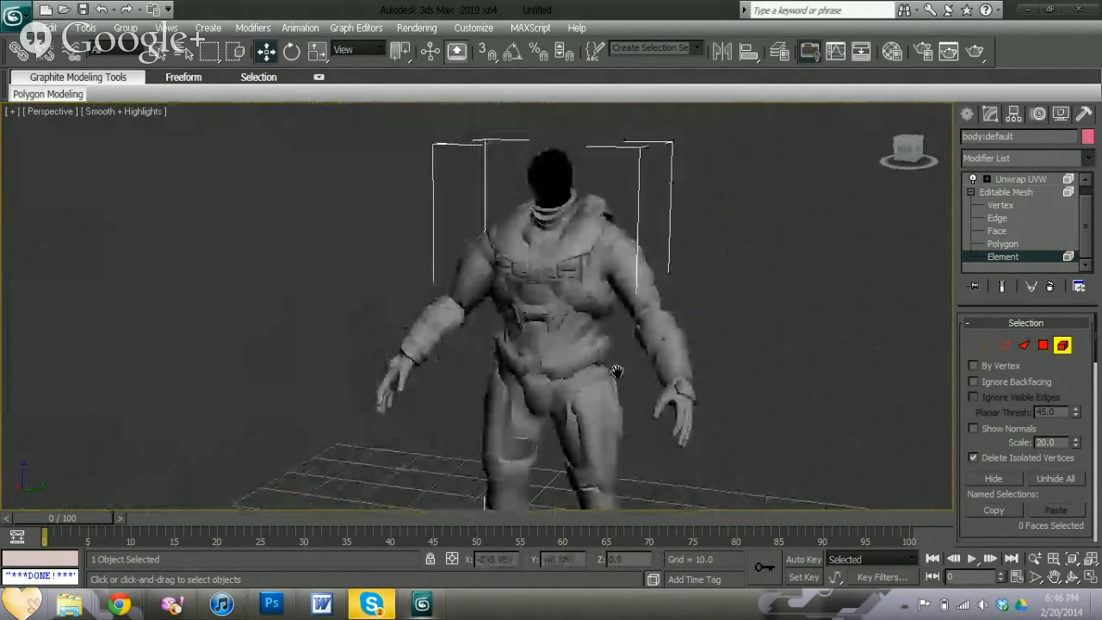
pyautogui.scroll(4, 617, 371)
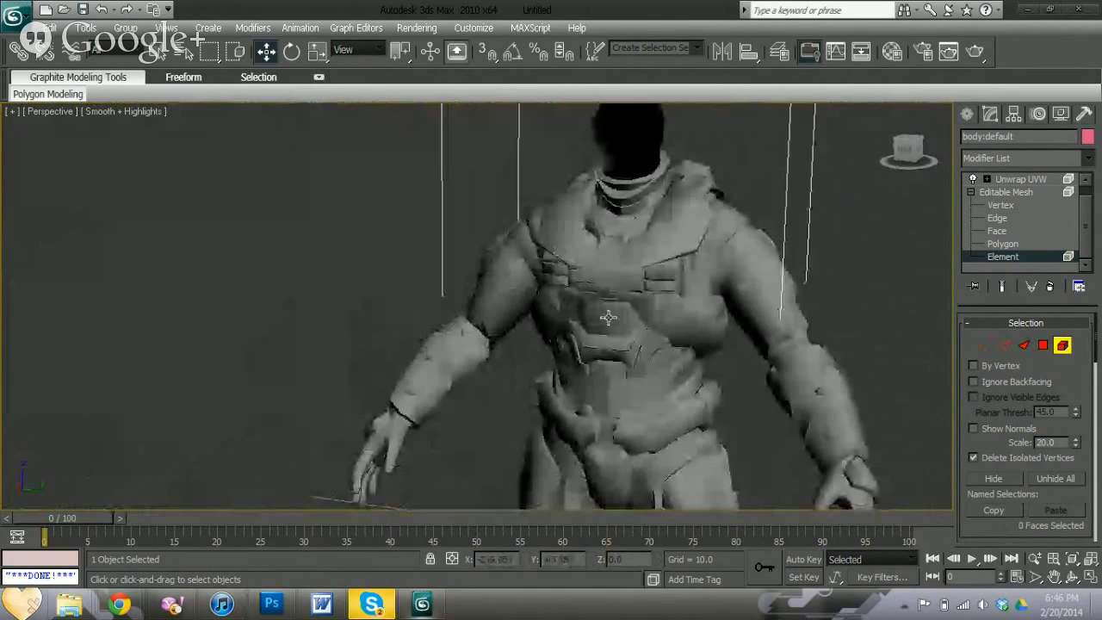
# - Leave element editing on the body, select the arms object and enter the Element level of its Editable Mesh
pyautogui.click(1013, 195)
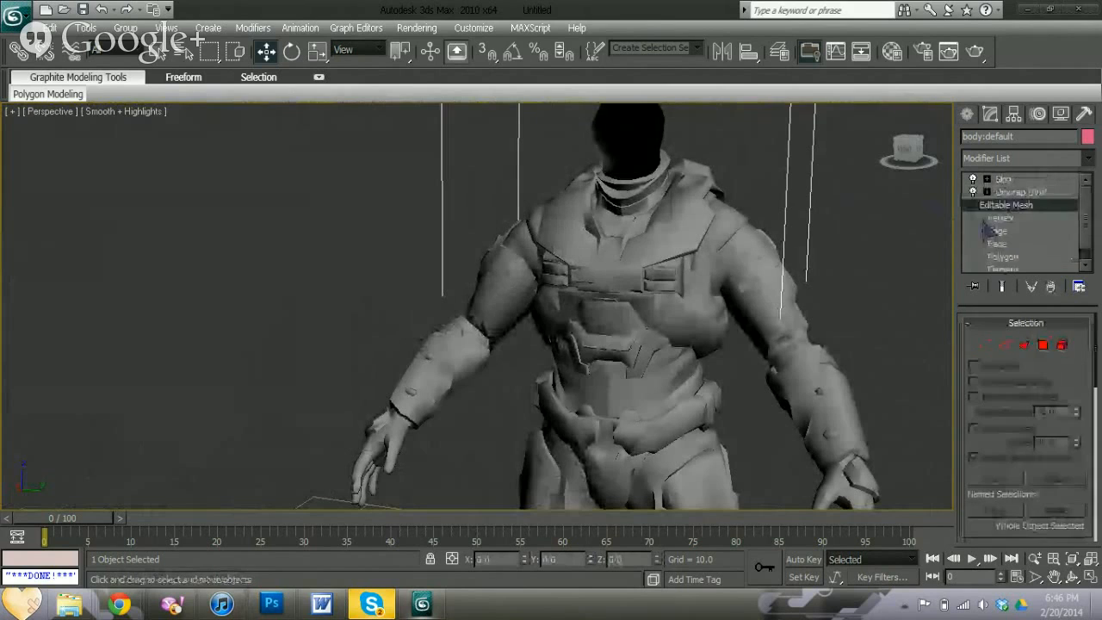
pyautogui.click(865, 249)
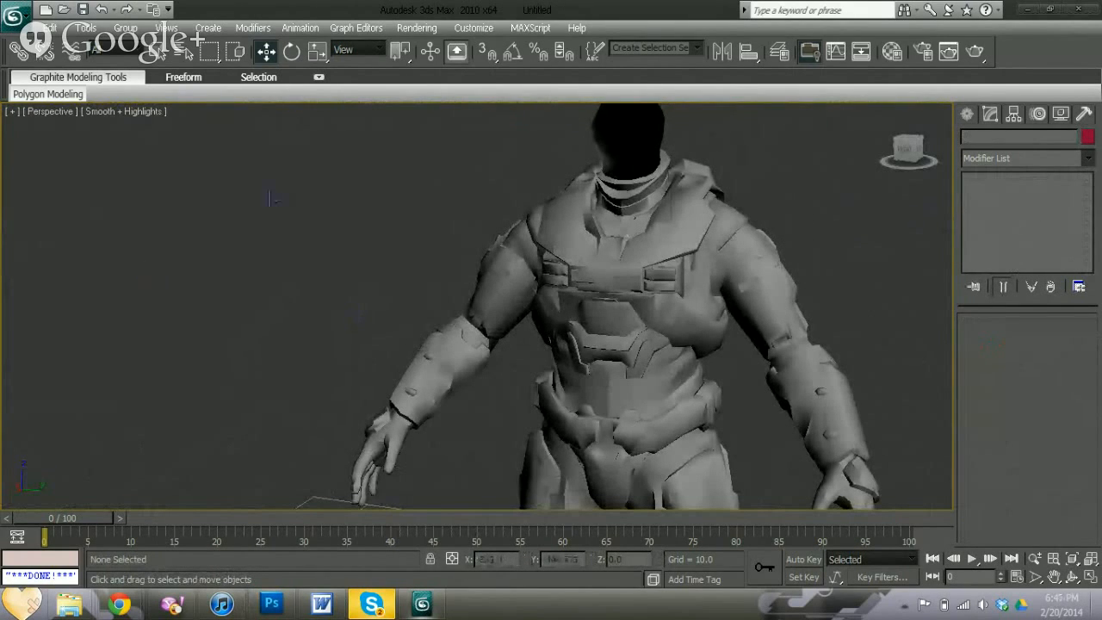
pyautogui.scroll(-5, 551, 226)
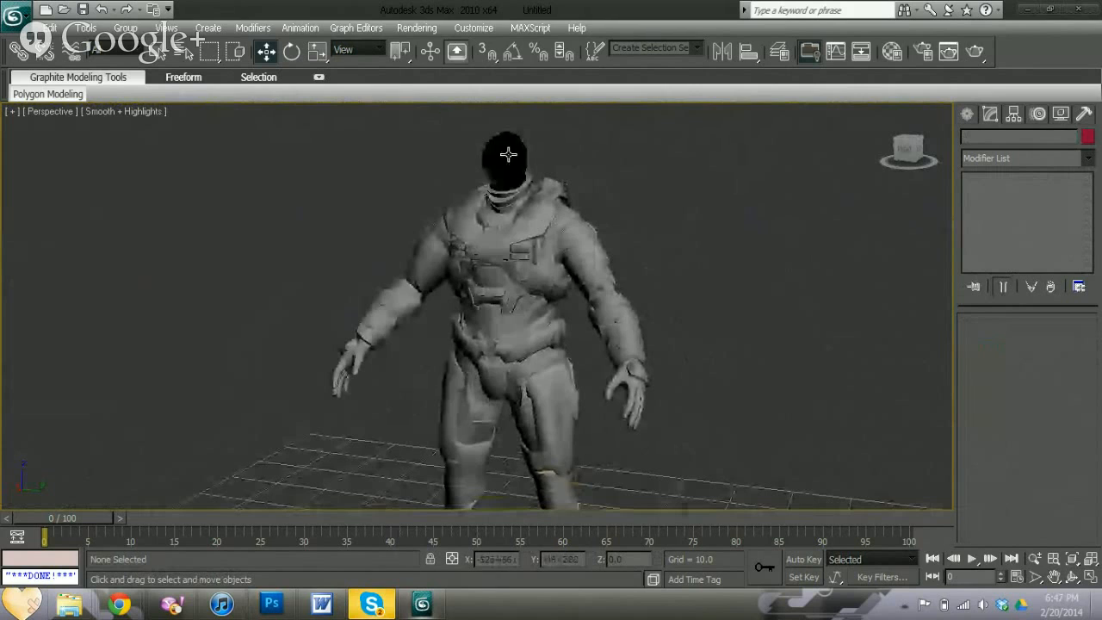
pyautogui.click(476, 233)
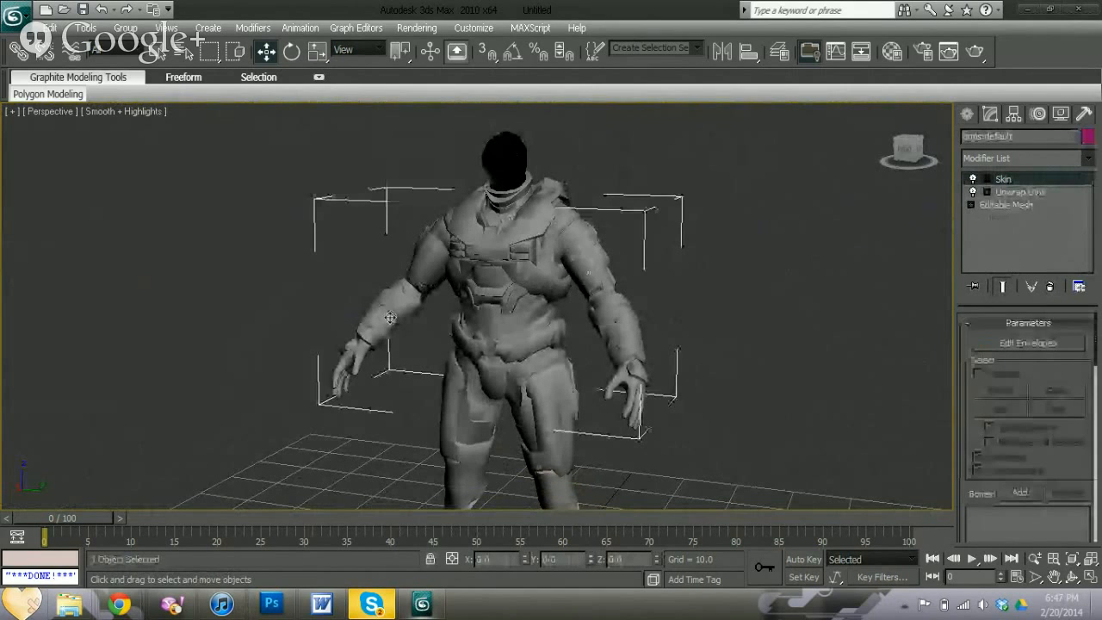
pyautogui.click(971, 205)
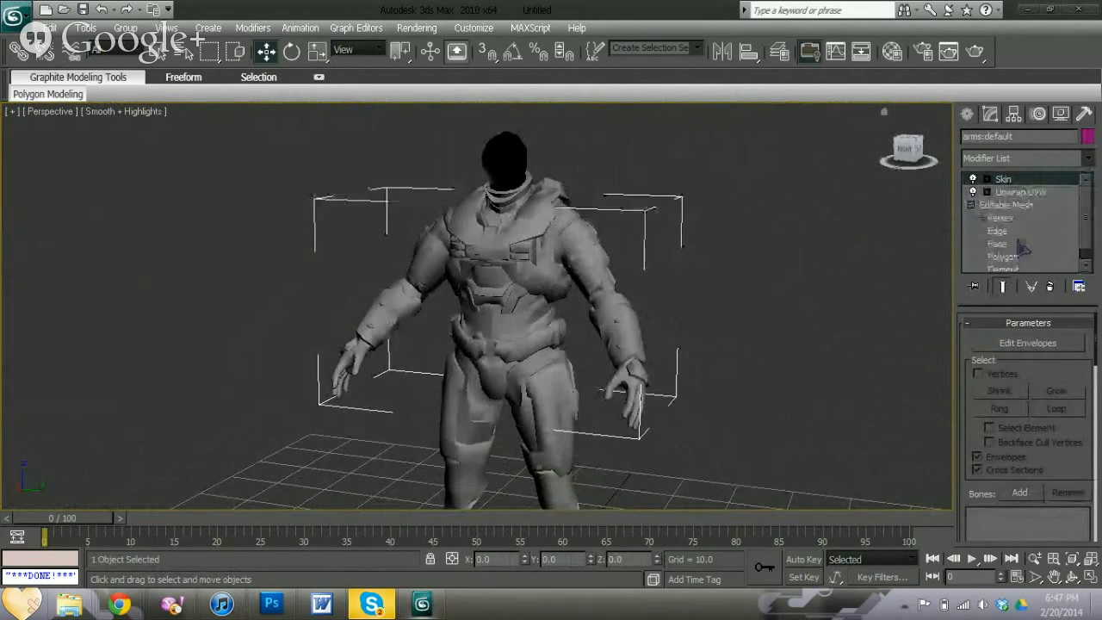
pyautogui.scroll(-5, 1022, 250)
pyautogui.scroll(7, 1020, 262)
pyautogui.moveTo(1086, 212); pyautogui.dragTo(1085, 243)
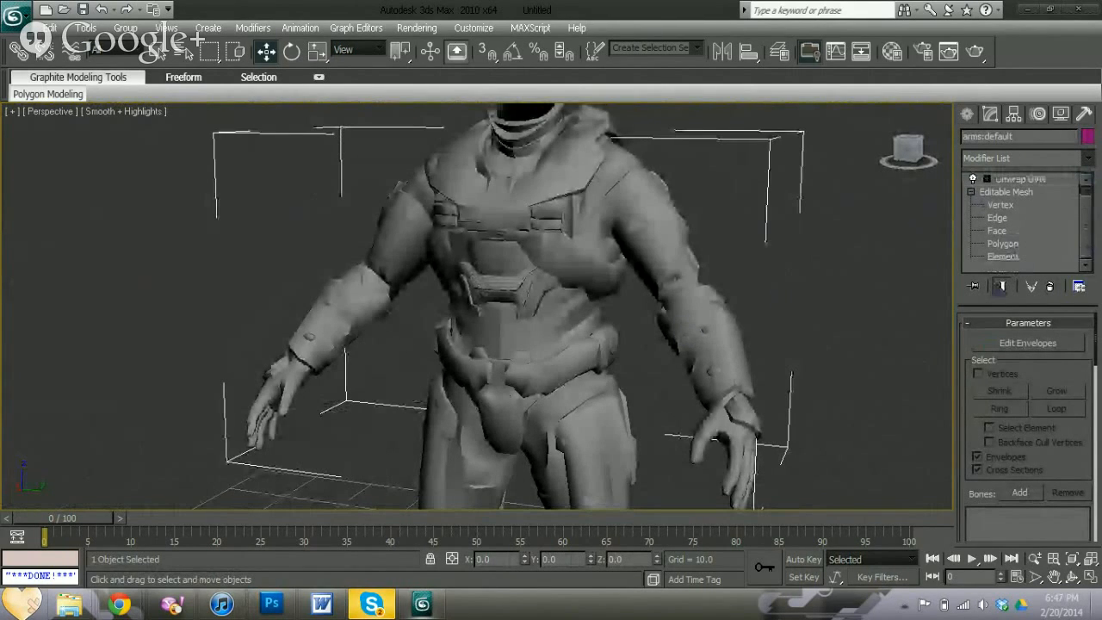
pyautogui.click(1003, 256)
# - Select the forearm armor elements on one arm to examine them, and clear the selection
pyautogui.moveTo(492, 296); pyautogui.dragTo(434, 237, button='middle')
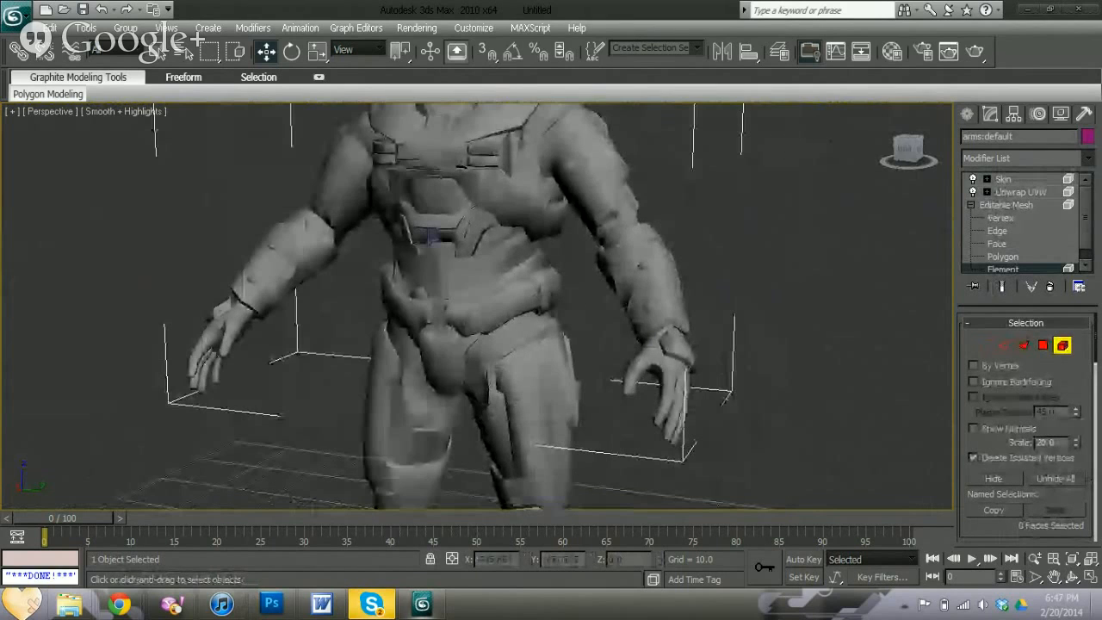
pyautogui.click(648, 278)
pyautogui.click(674, 291)
pyautogui.click(641, 277)
pyautogui.scroll(-5, 708, 308)
pyautogui.click(699, 310)
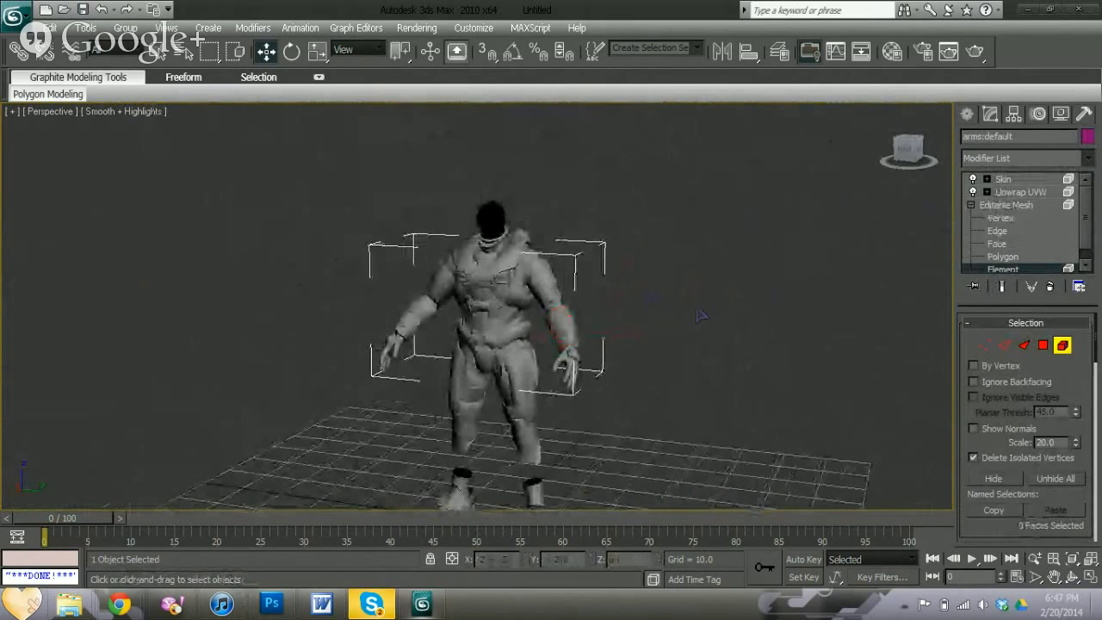
# - Leave element editing on the arms object and select the body object again
pyautogui.moveTo(508, 422); pyautogui.dragTo(516, 406, button='middle')
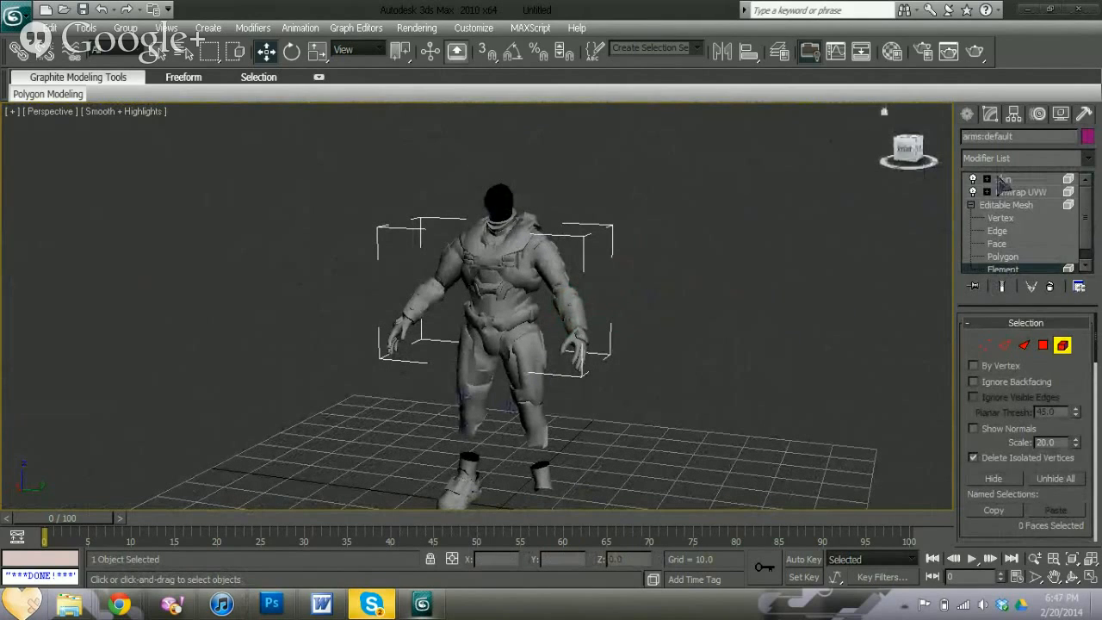
pyautogui.click(1005, 205)
pyautogui.click(775, 262)
pyautogui.click(551, 374)
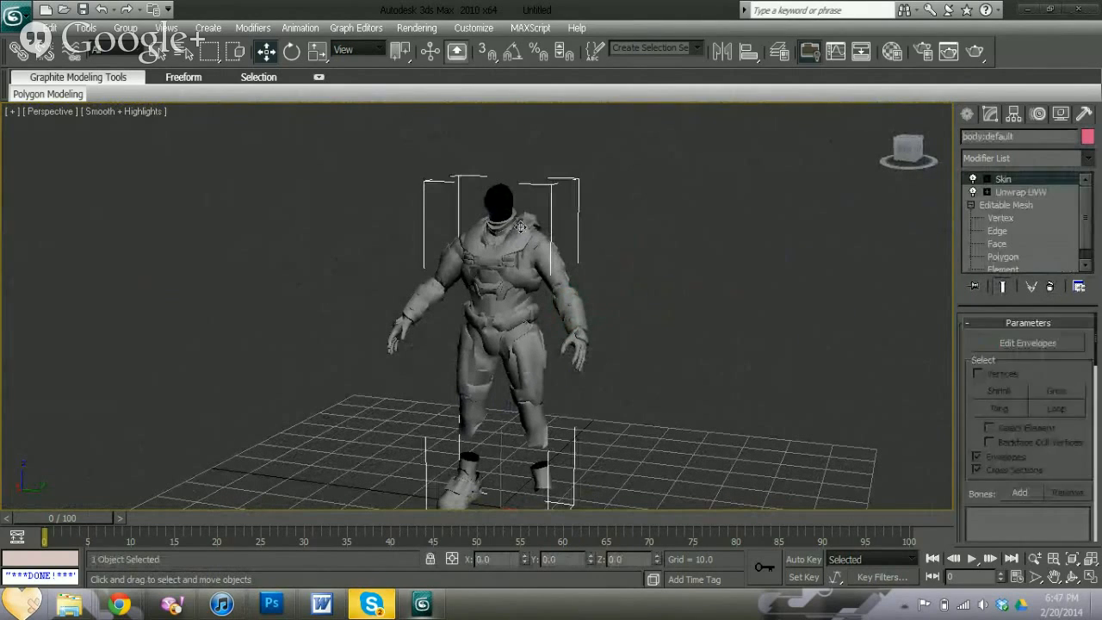
# - Clear the selection, check the file formats offered for exporting the scene, and cancel the export
pyautogui.click(698, 287)
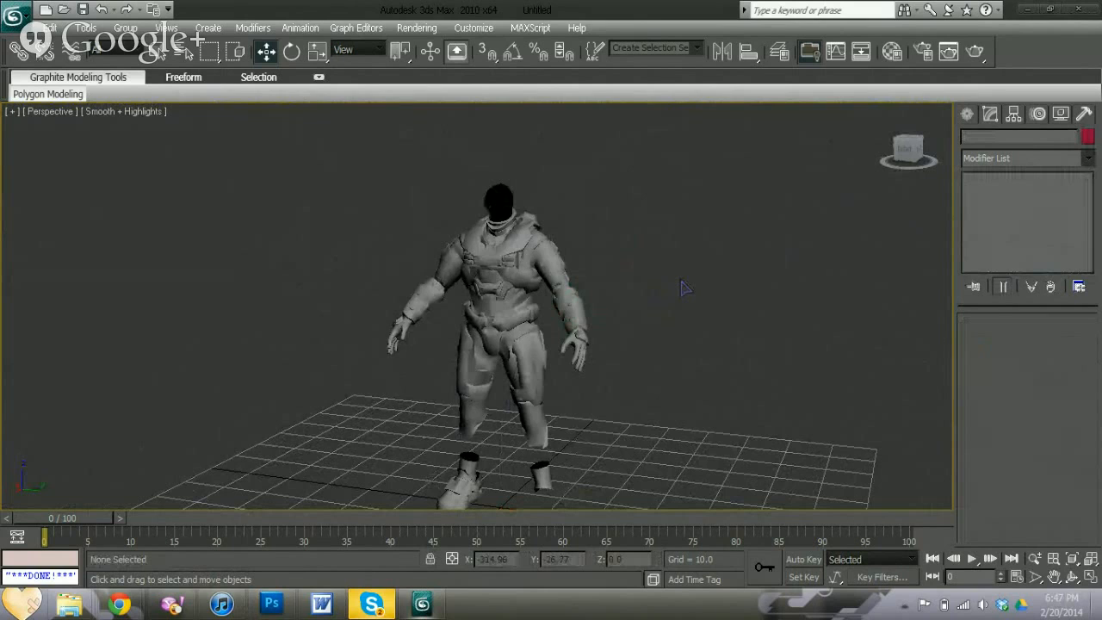
pyautogui.moveTo(681, 287); pyautogui.dragTo(634, 291, button='middle')
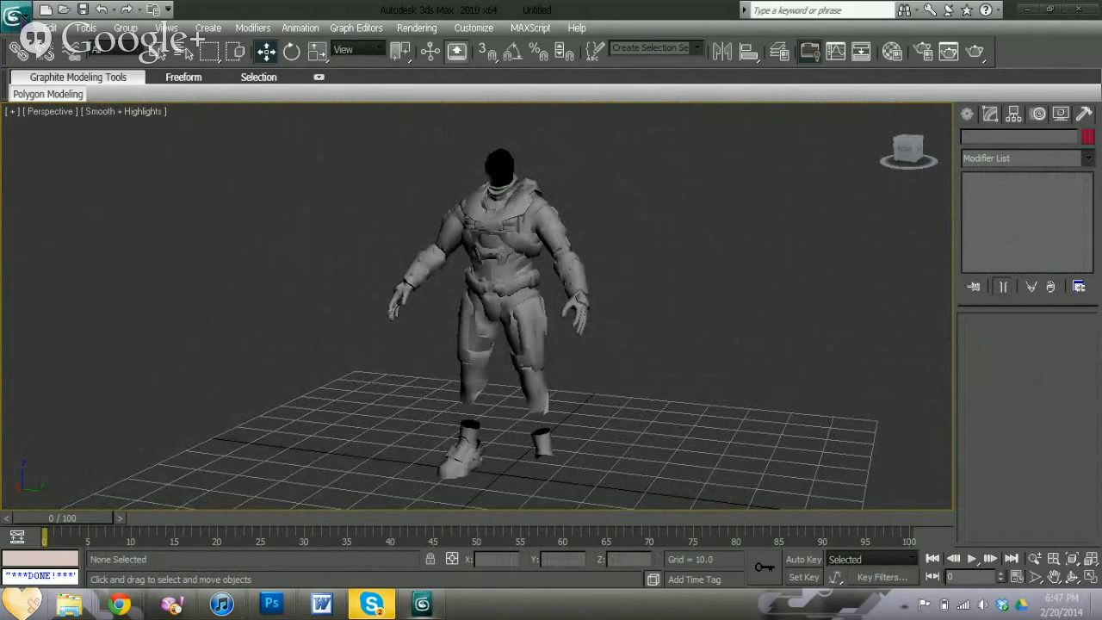
pyautogui.click(15, 15)
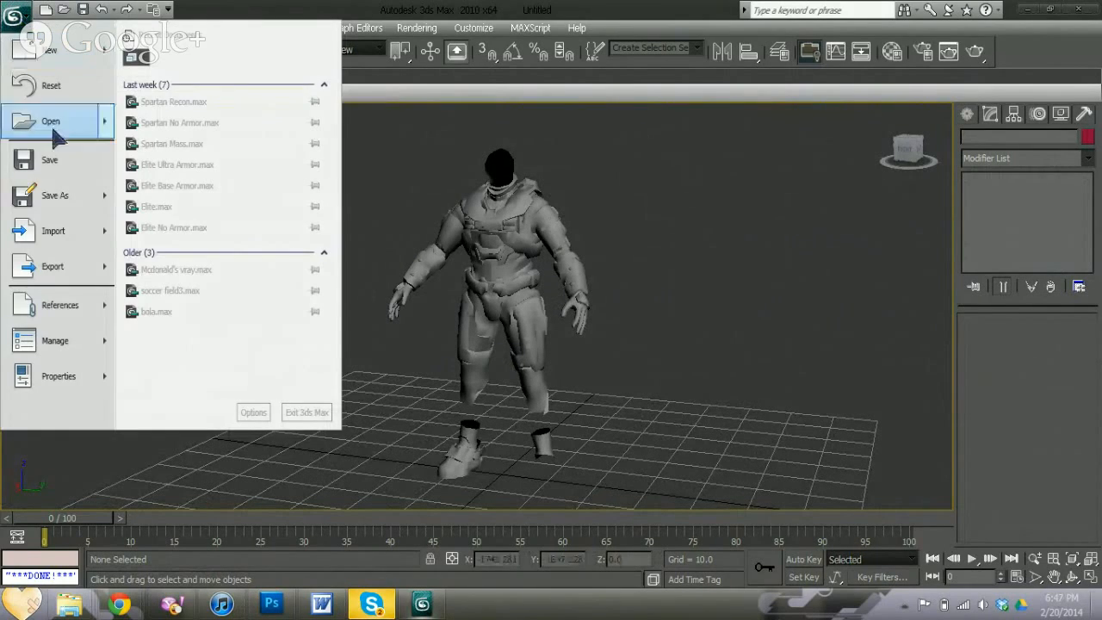
pyautogui.click(86, 270)
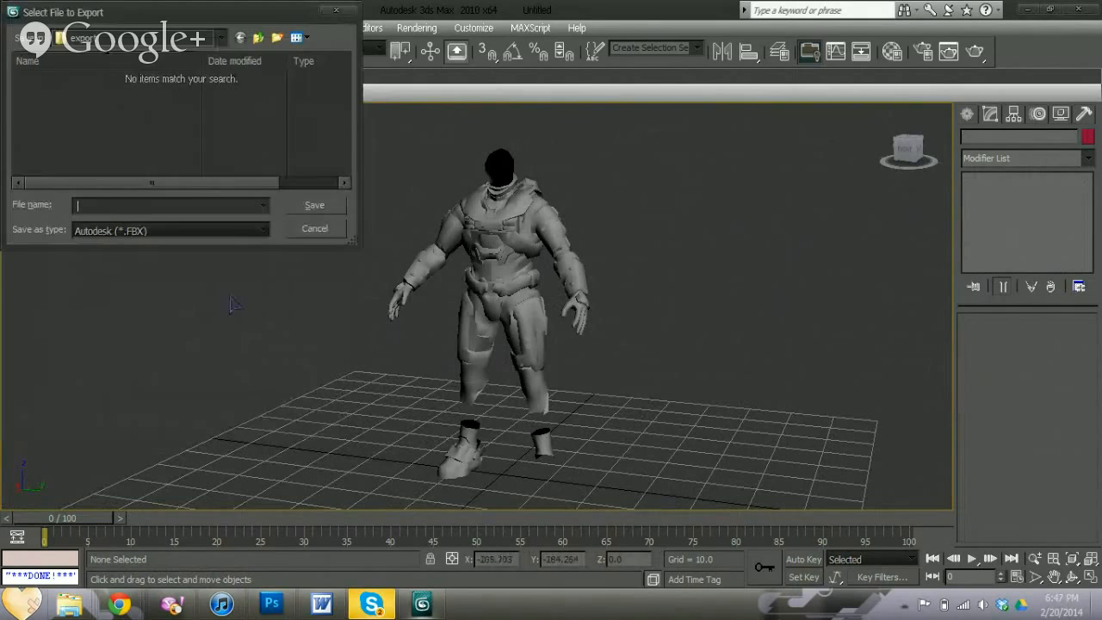
pyautogui.click(237, 231)
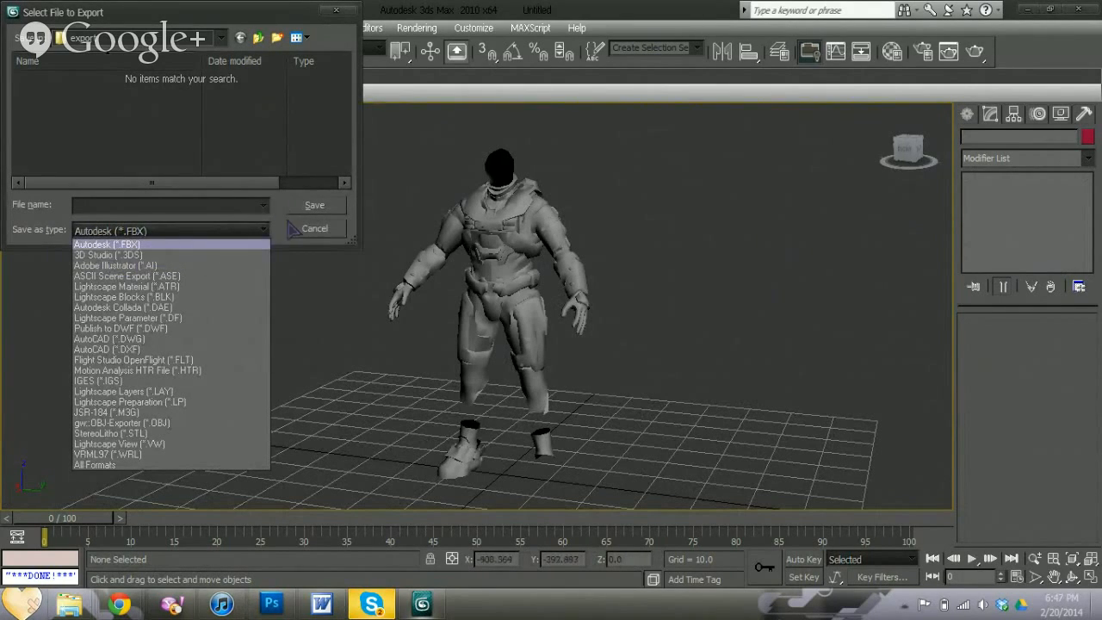
pyautogui.click(306, 243)
pyautogui.click(303, 230)
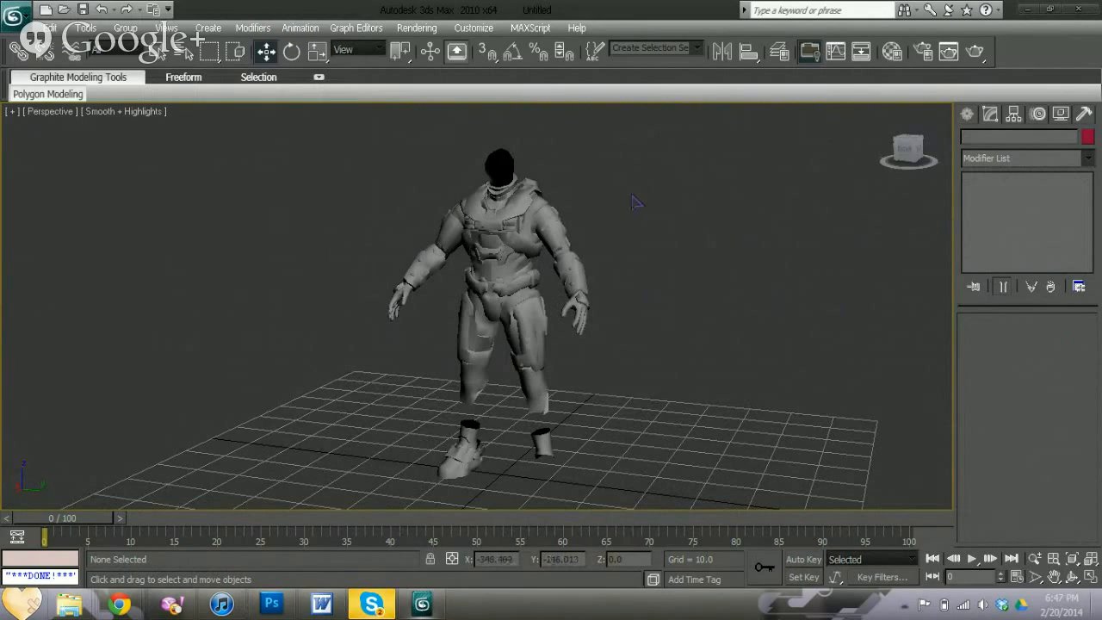
# - Close 3ds Max without saving the changes to the scene
pyautogui.click(1089, 12)
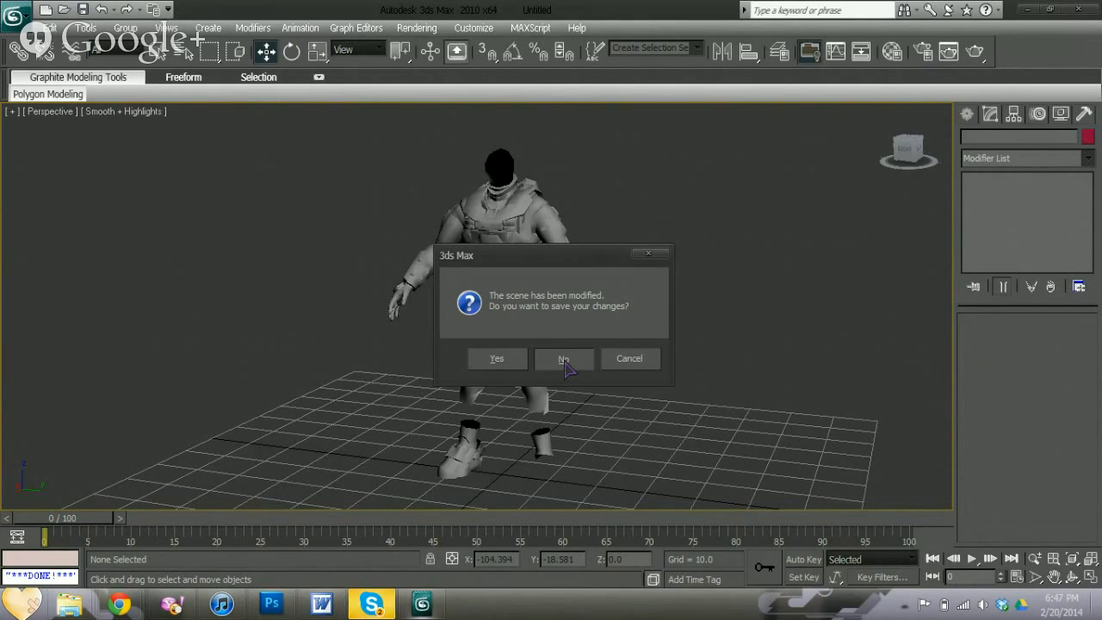
pyautogui.click(638, 360)
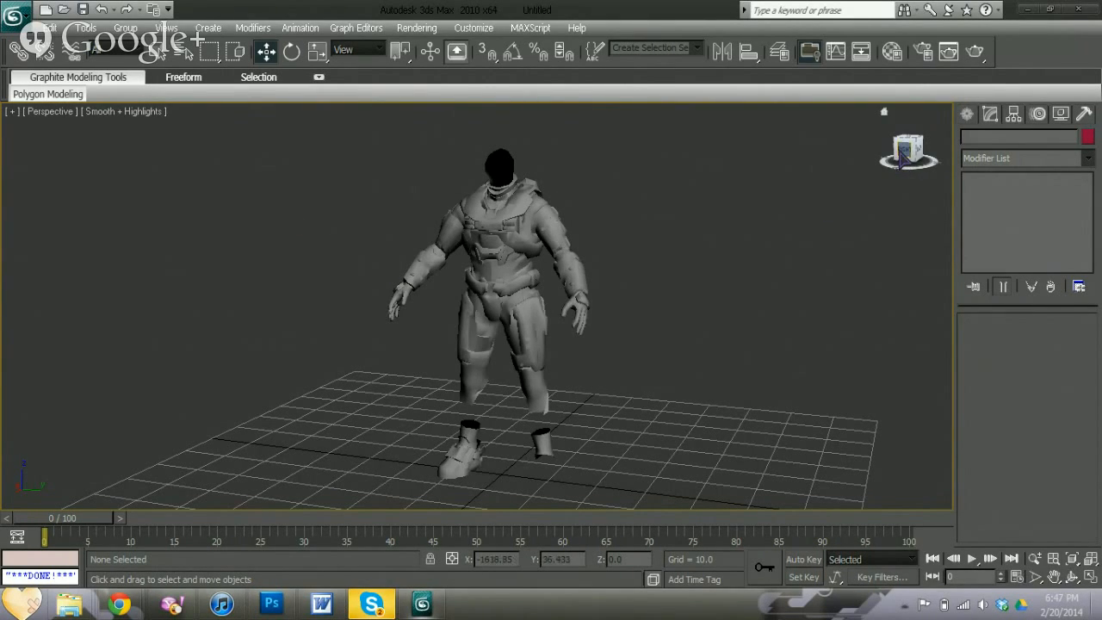
pyautogui.moveTo(902, 159); pyautogui.dragTo(930, 155)
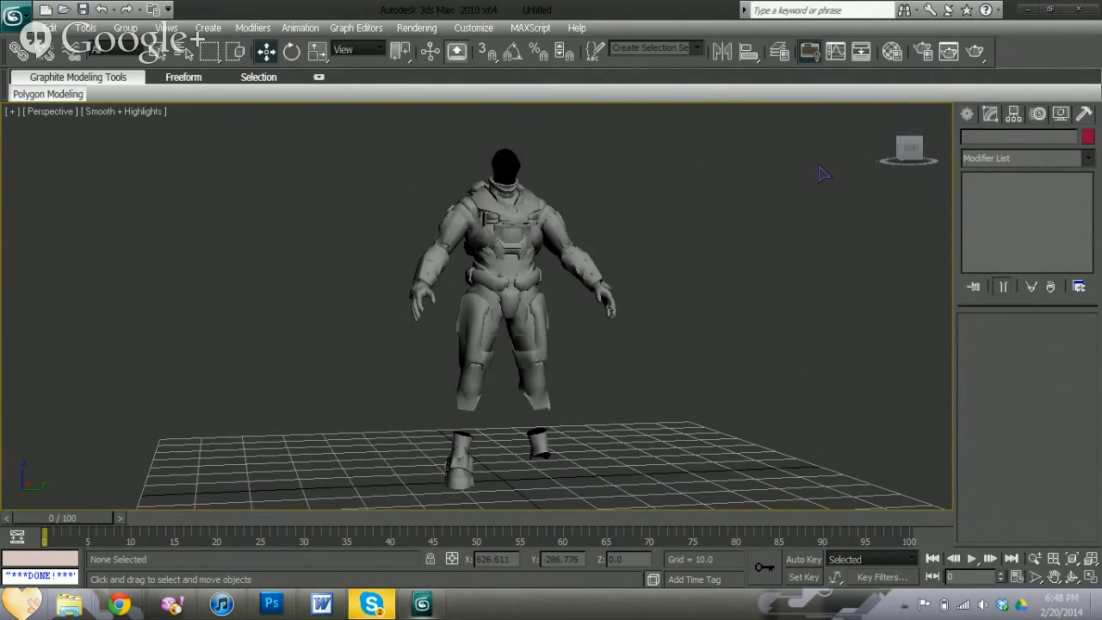
pyautogui.click(1079, 9)
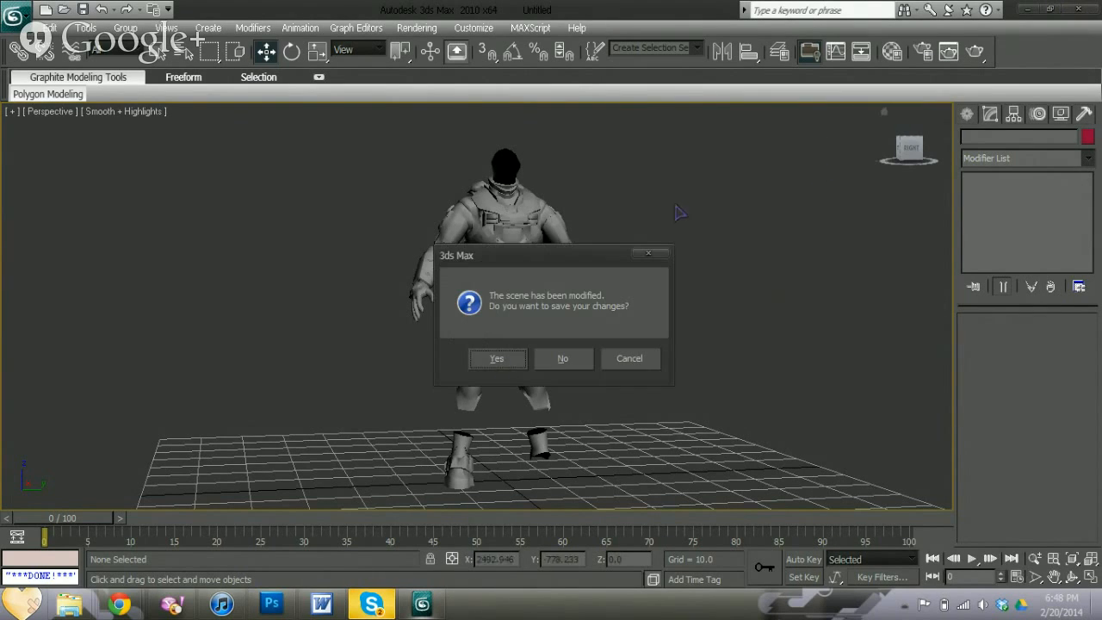
pyautogui.click(577, 360)
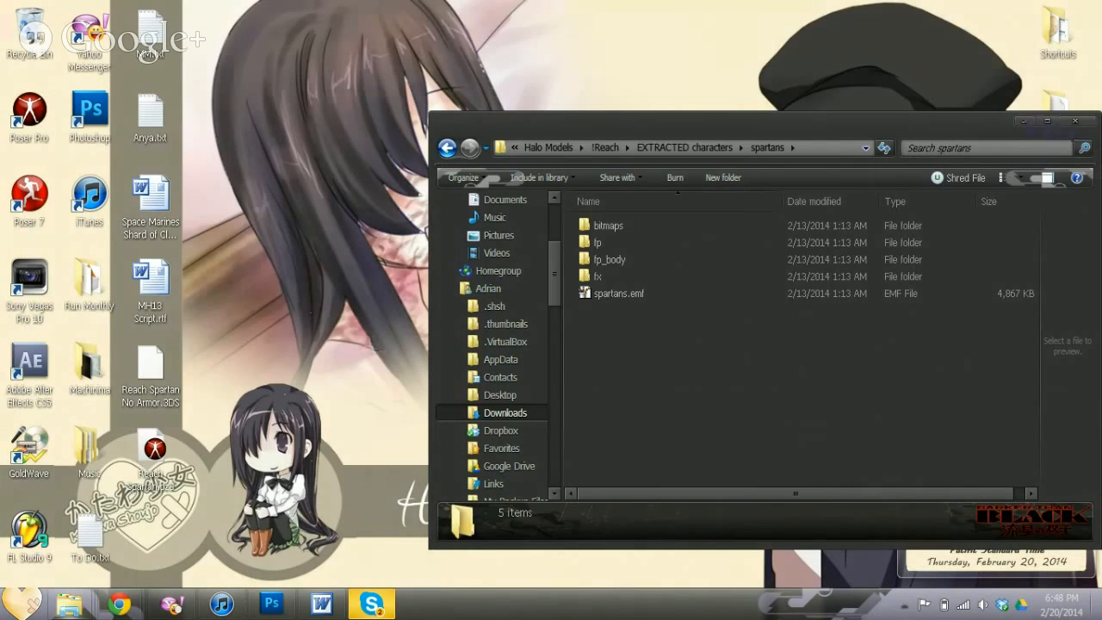
# - Minimize the spartans folder window, point out the Reach Spartan No Armor.3DS file on the desktop, and launch Poser Pro
pyautogui.click(69, 605)
pyautogui.moveTo(149, 385); pyautogui.dragTo(633, 146)
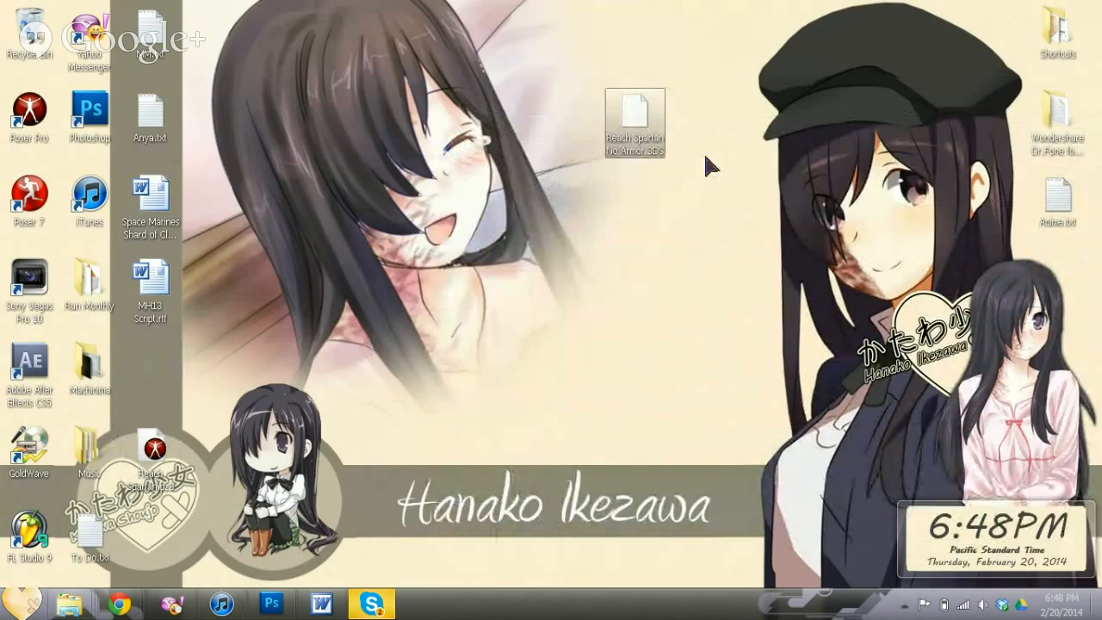
pyautogui.moveTo(621, 153); pyautogui.dragTo(167, 372)
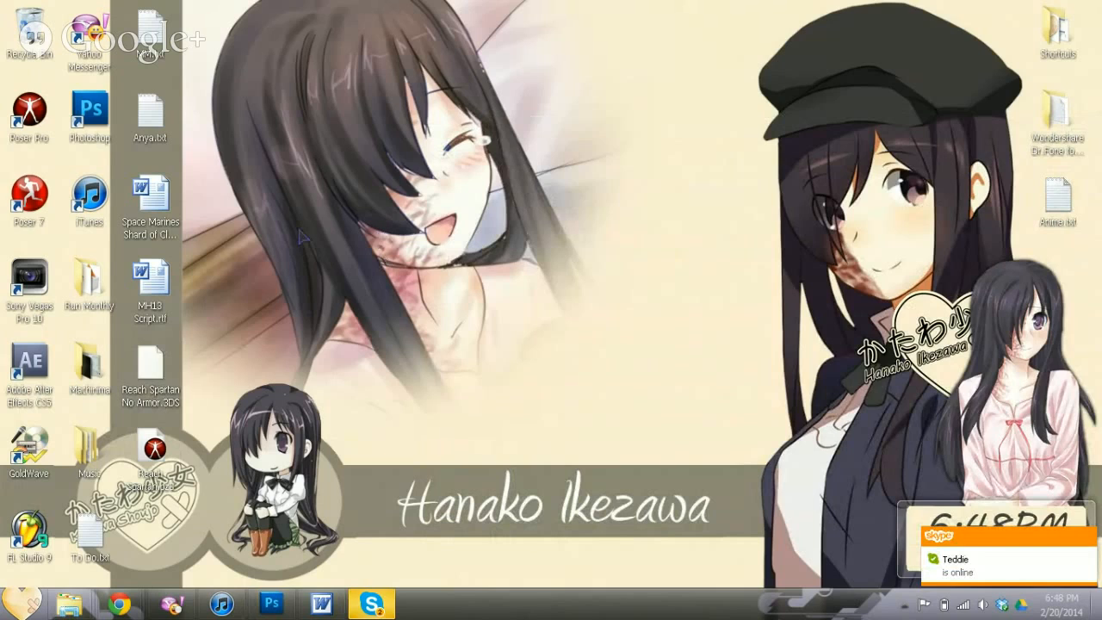
pyautogui.doubleClick(30, 112)
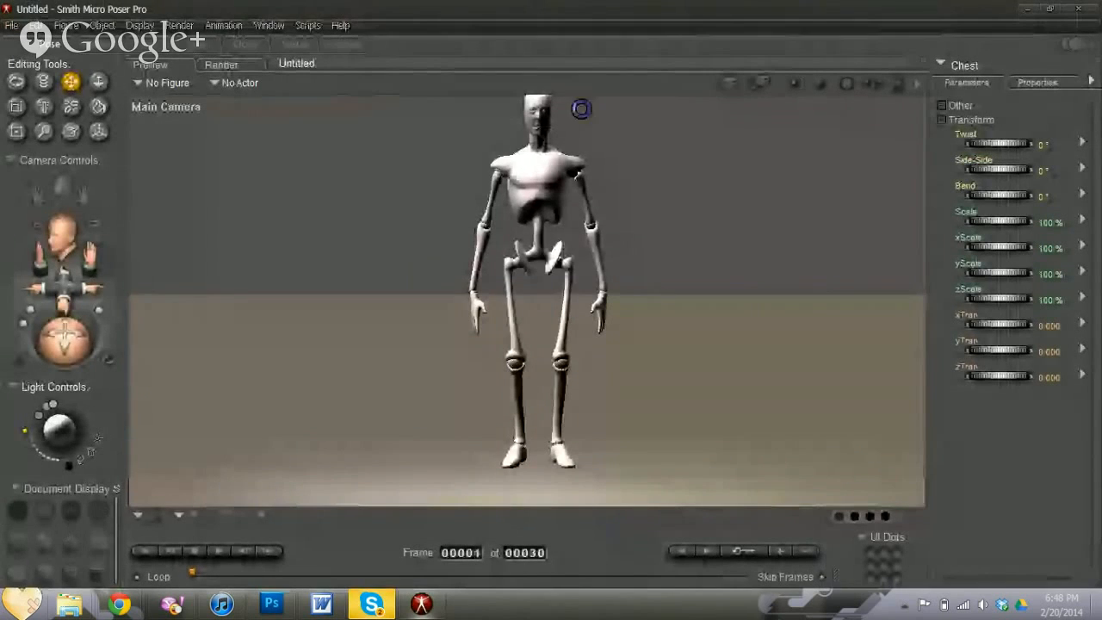
# - In the preview render settings, disable hardware shading and antialiasing of rendered images, set the preview texture resolution to 128, and save
pyautogui.click(11, 25)
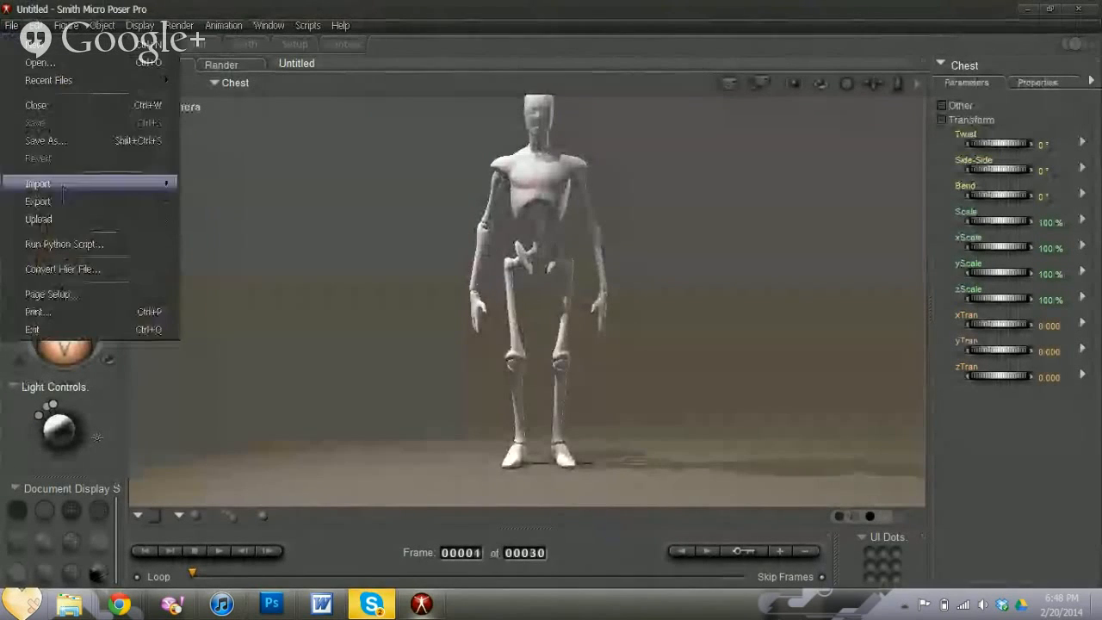
pyautogui.click(213, 85)
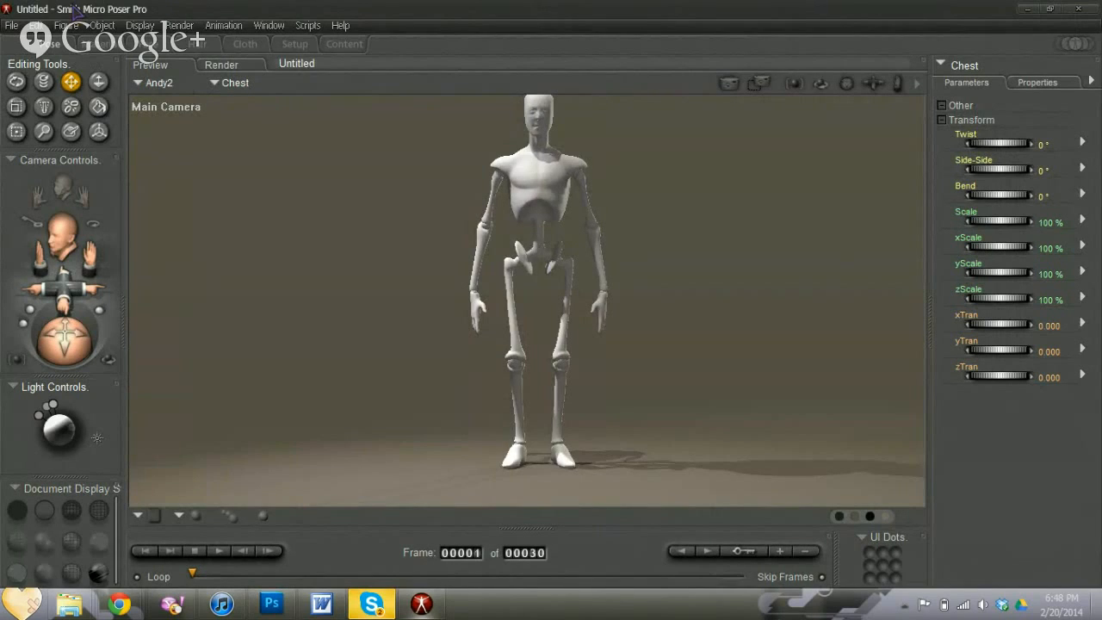
pyautogui.hotkey('ctrl', 'y')
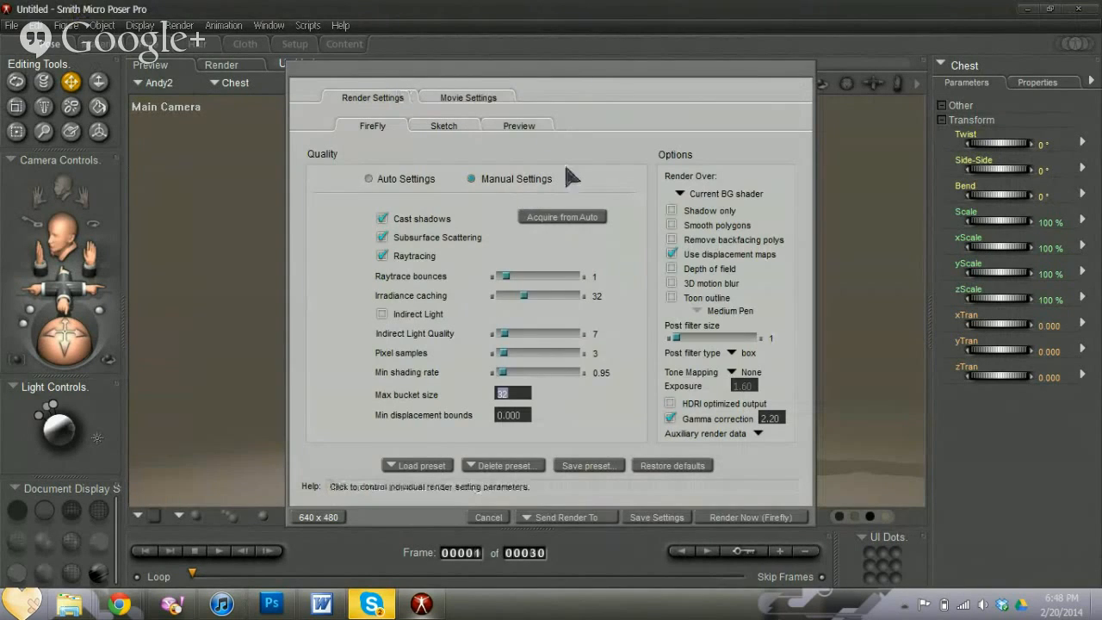
pyautogui.click(543, 124)
pyautogui.click(383, 306)
pyautogui.moveTo(626, 436); pyautogui.dragTo(461, 453)
pyautogui.click(586, 280)
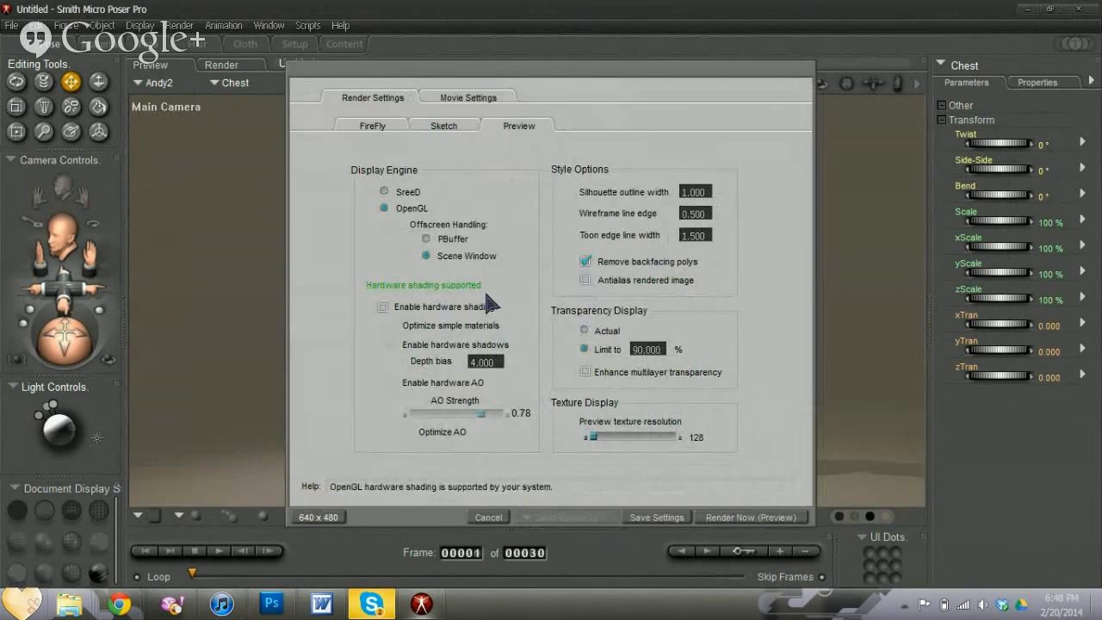
pyautogui.click(672, 521)
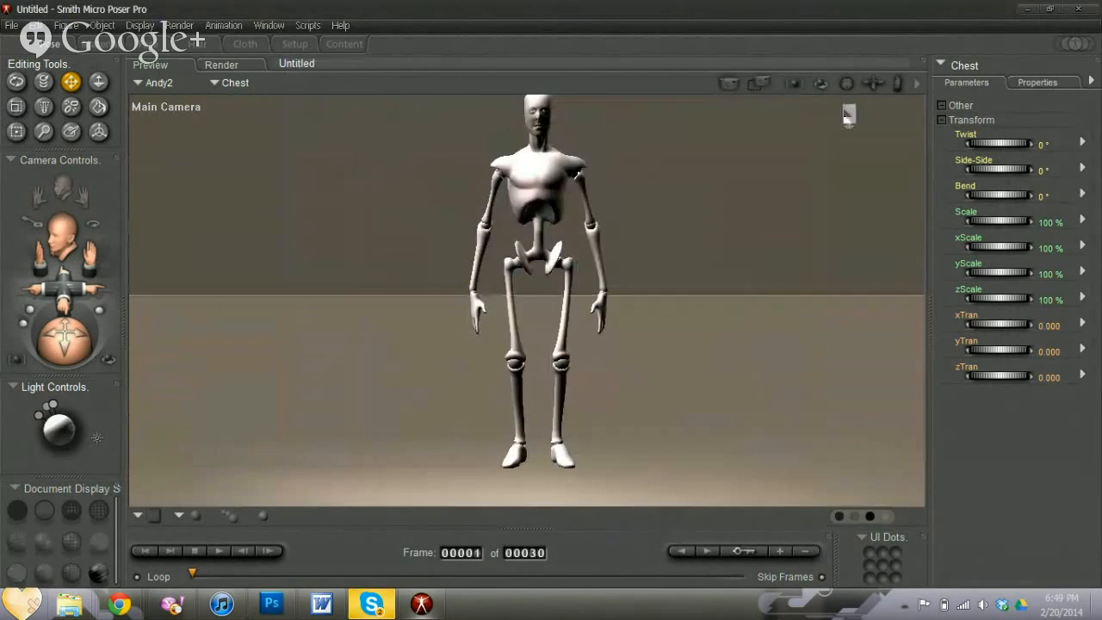
# - Delete the default Andy2 figure from the scene
pyautogui.moveTo(64, 289)
pyautogui.mouseDown()
pyautogui.moveTo(38, 310)
pyautogui.moveTo(68, 286)
pyautogui.moveTo(62, 292)
pyautogui.mouseUp()
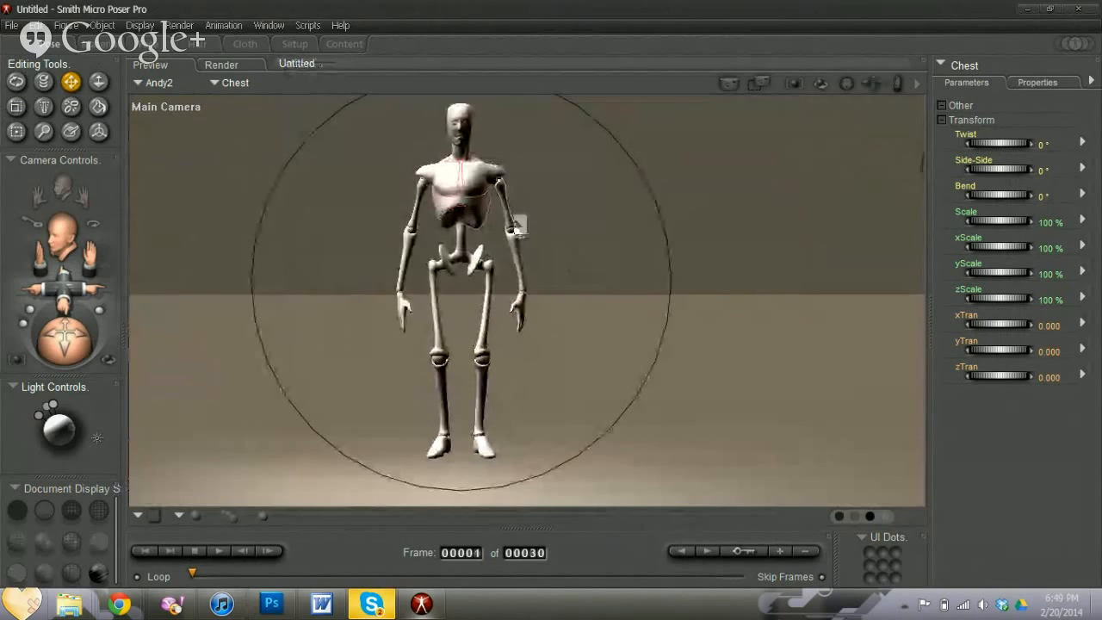
pyautogui.press('r')
pyautogui.press('Delete')
pyautogui.press('Return')
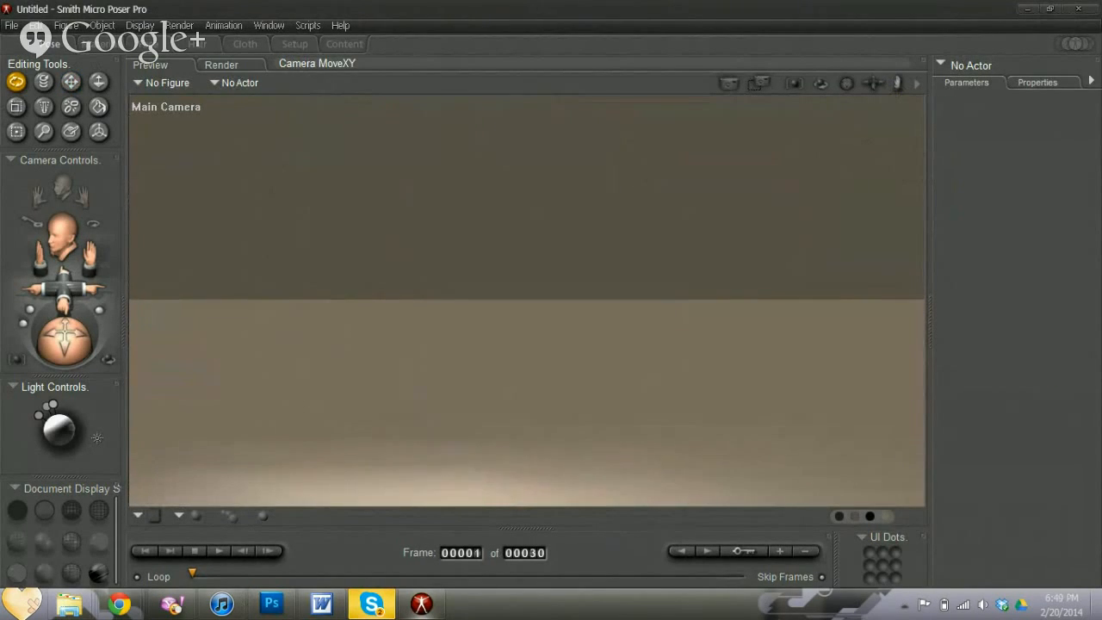
# - Import the 3D Studio file Reach Spartan No Armor from the desktop, centered and placed on the floor at 100 percent of standard figure size
pyautogui.click(11, 25)
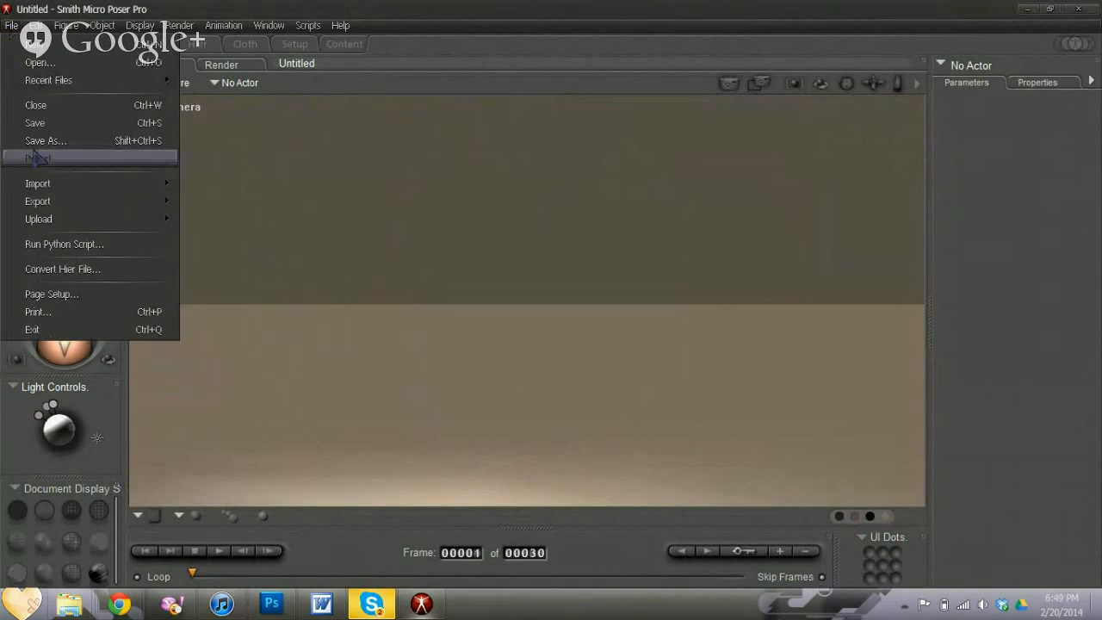
pyautogui.moveTo(106, 189)
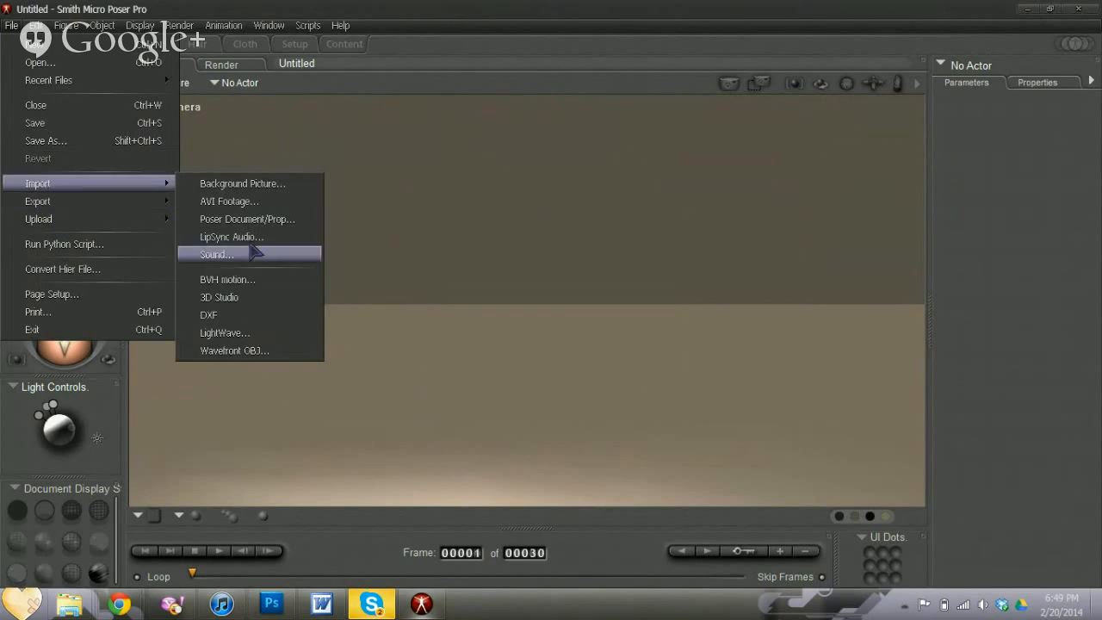
pyautogui.click(256, 297)
pyautogui.click(418, 146)
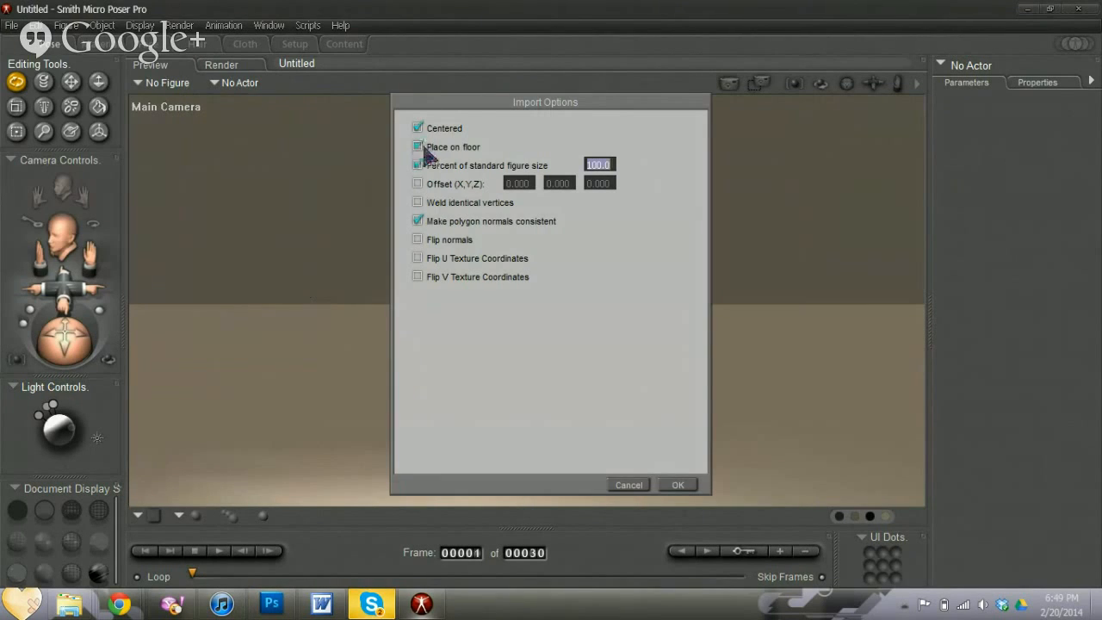
pyautogui.click(679, 485)
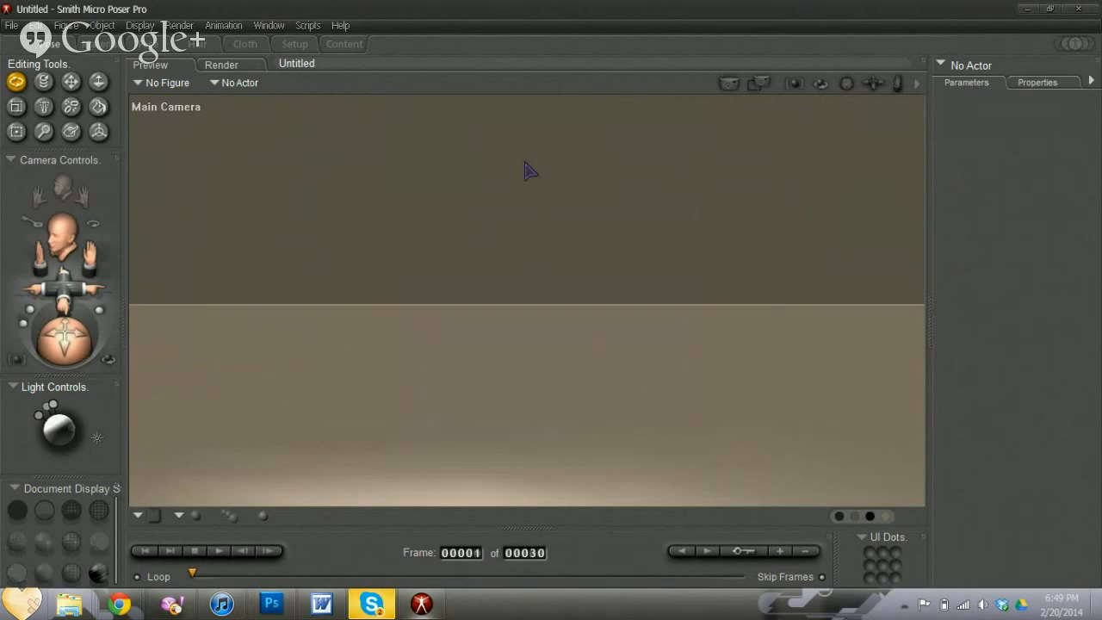
pyautogui.scroll(-5, 301, 258)
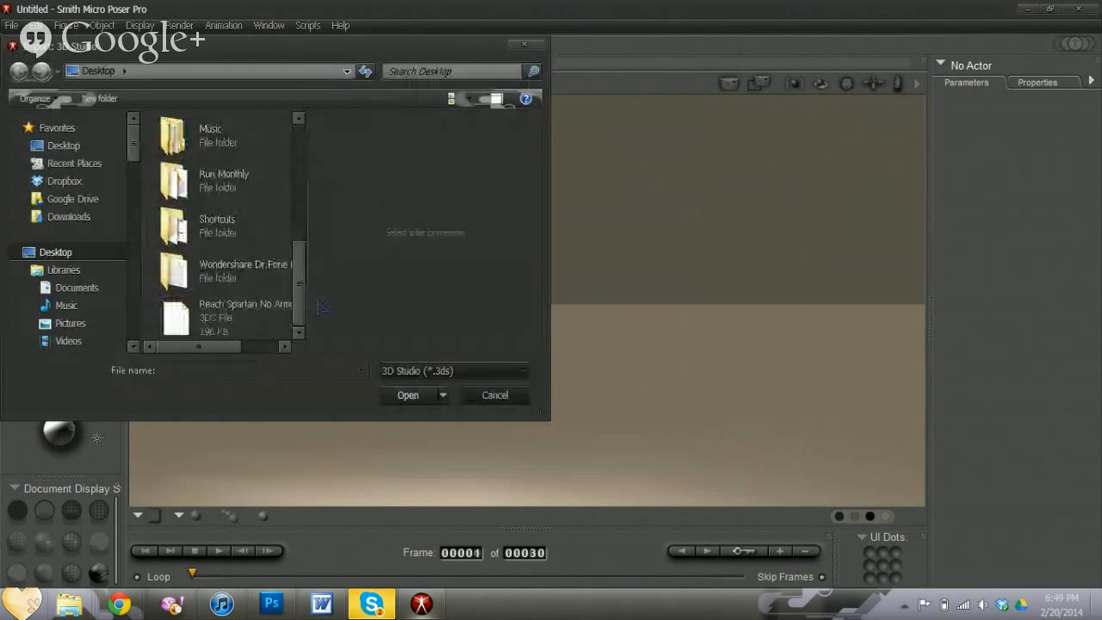
pyautogui.doubleClick(222, 319)
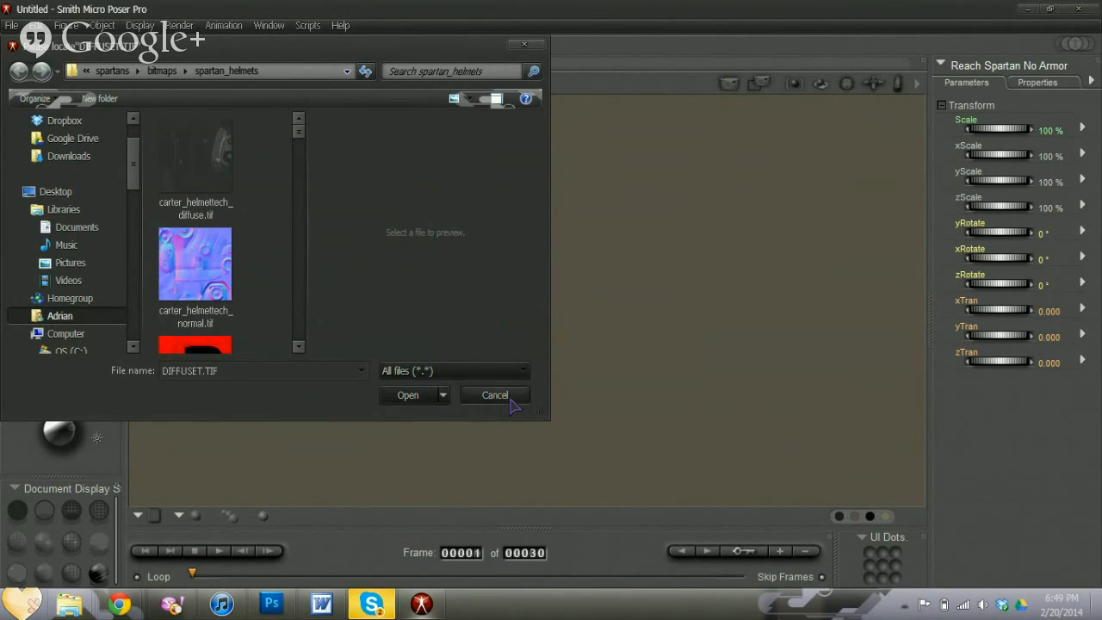
# - Skip locating the missing DIFFUSET.TIF texture to finish the import, and dismiss the Skype notification
pyautogui.click(506, 397)
pyautogui.click(575, 363)
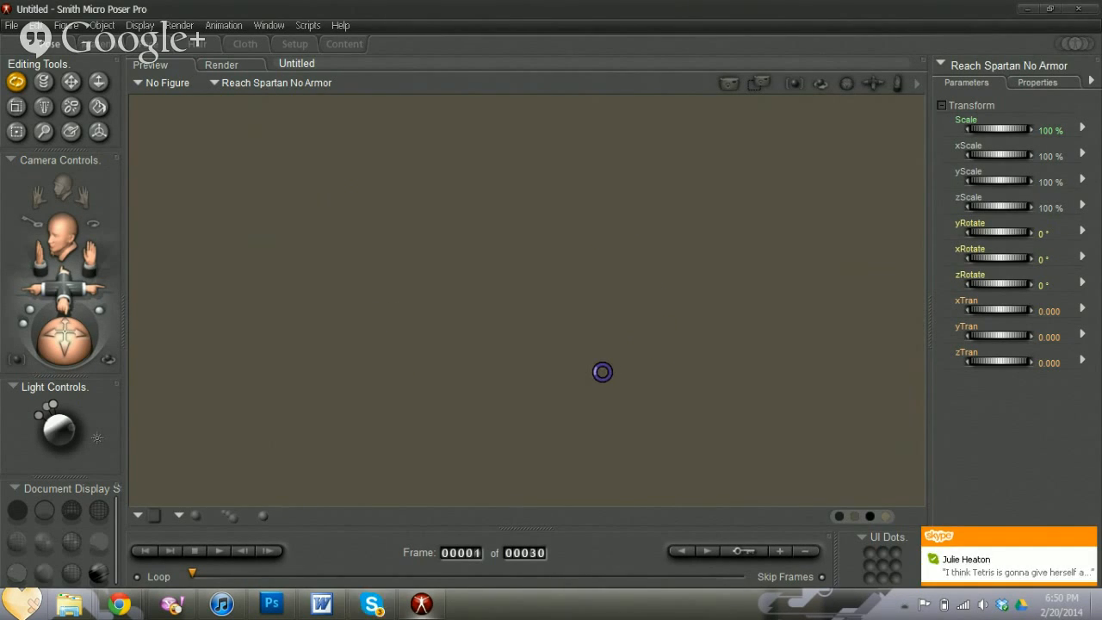
pyautogui.click(1087, 536)
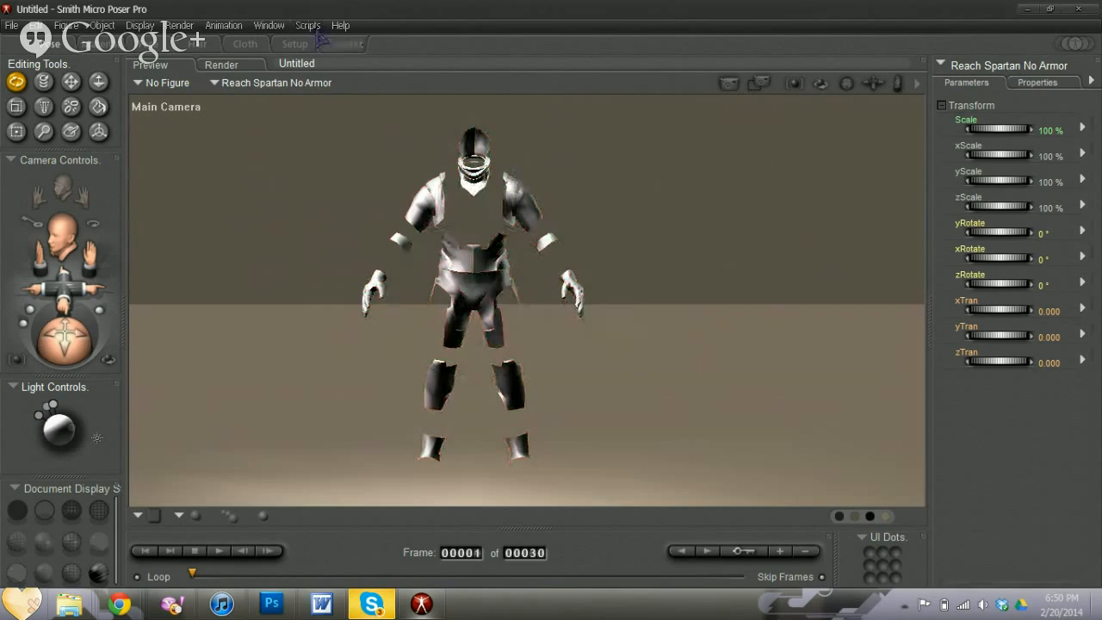
# - Switch to the Material room and pick the glove material and the rubber material at the Spartan's waist on the model
pyautogui.click(103, 43)
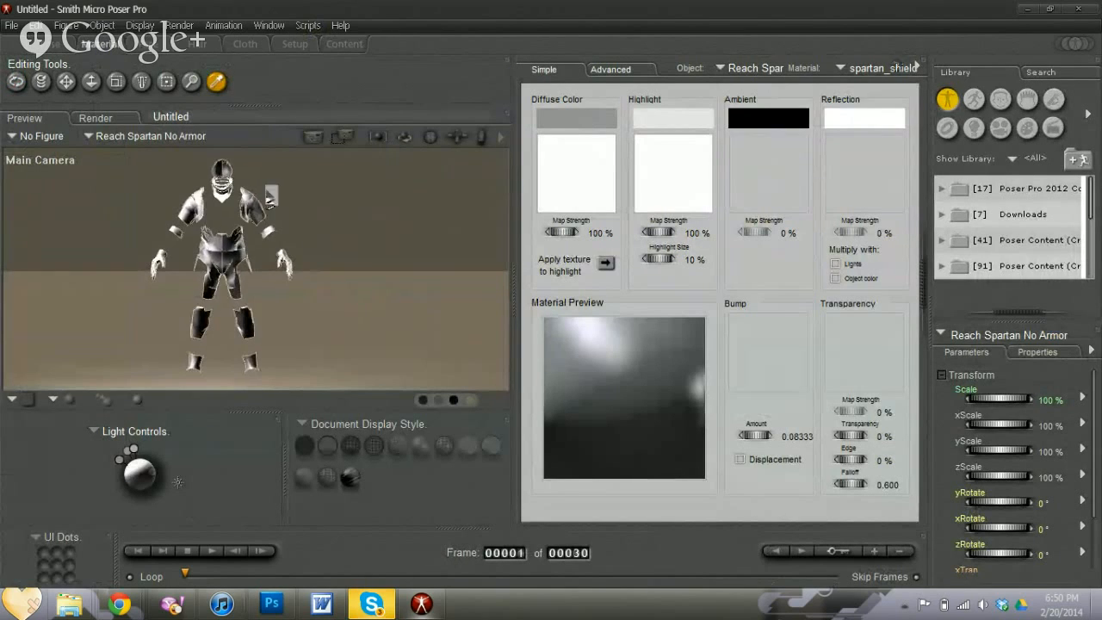
pyautogui.moveTo(457, 137); pyautogui.dragTo(488, 158)
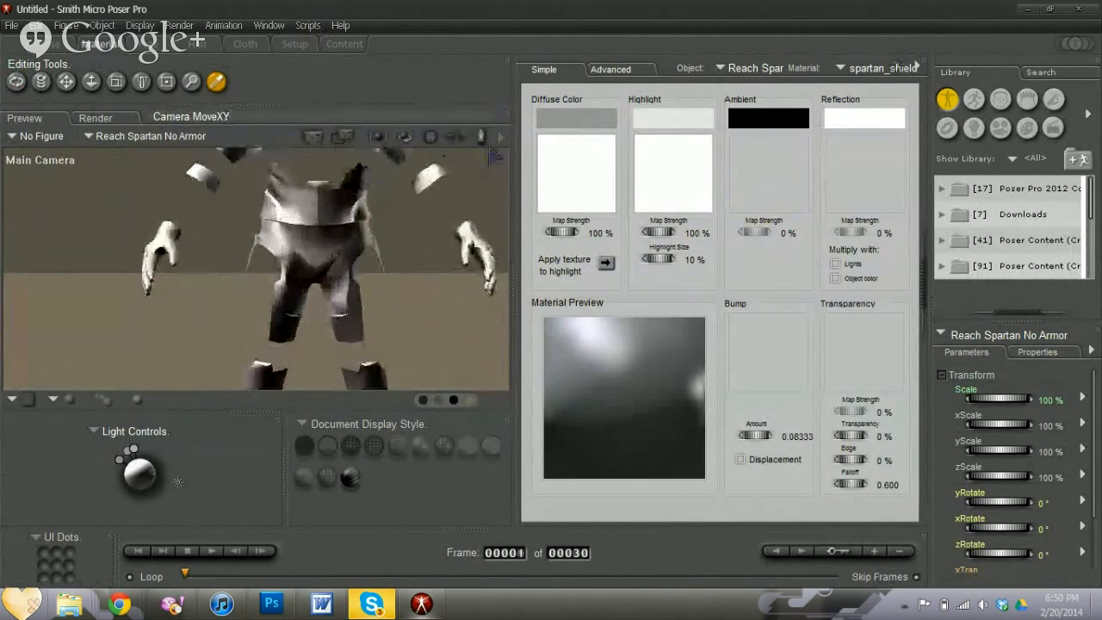
pyautogui.moveTo(476, 119); pyautogui.dragTo(321, 160)
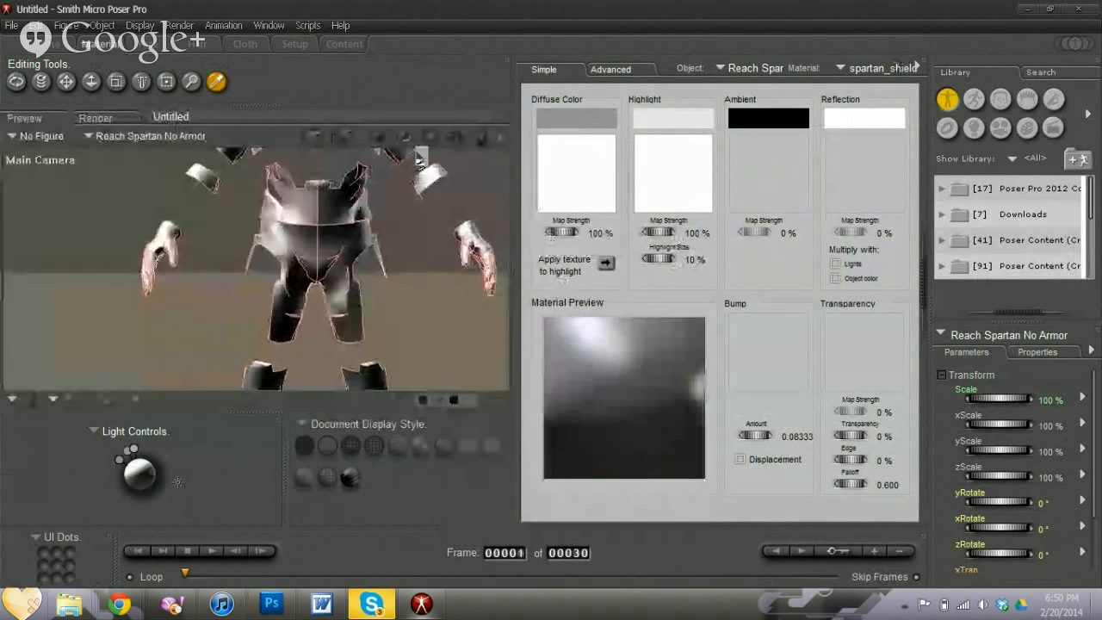
pyautogui.moveTo(481, 136); pyautogui.dragTo(442, 227)
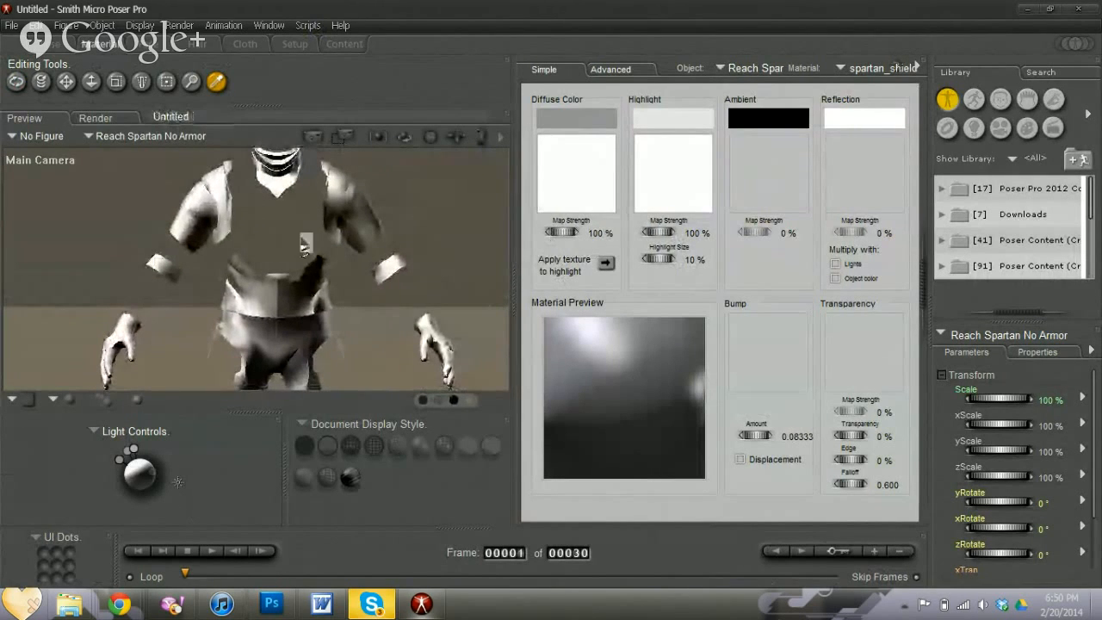
pyautogui.click(125, 334)
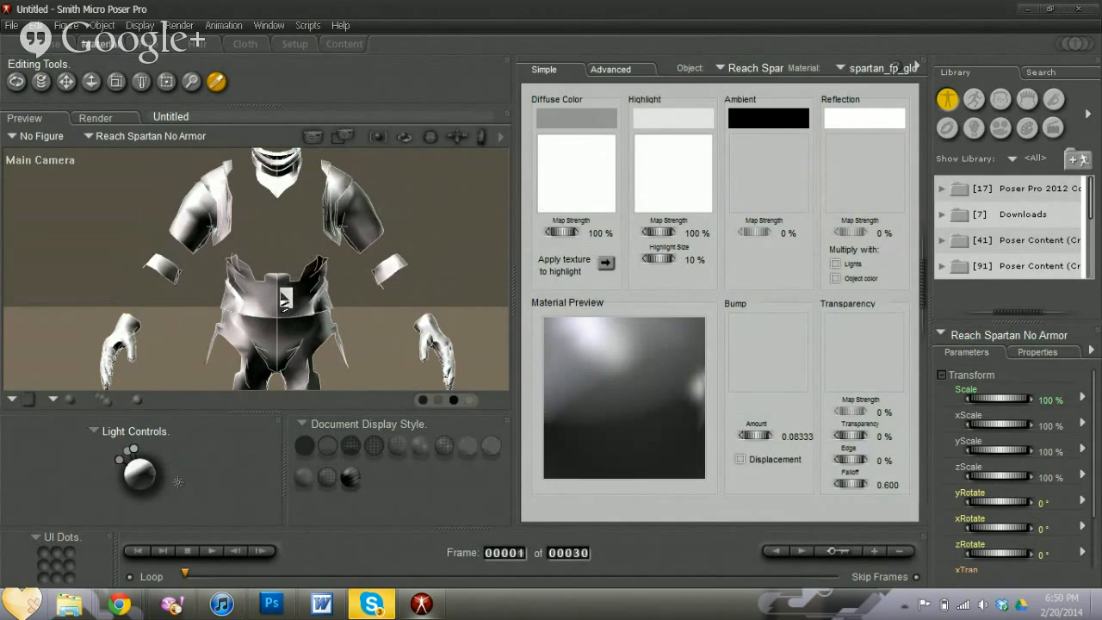
pyautogui.click(279, 298)
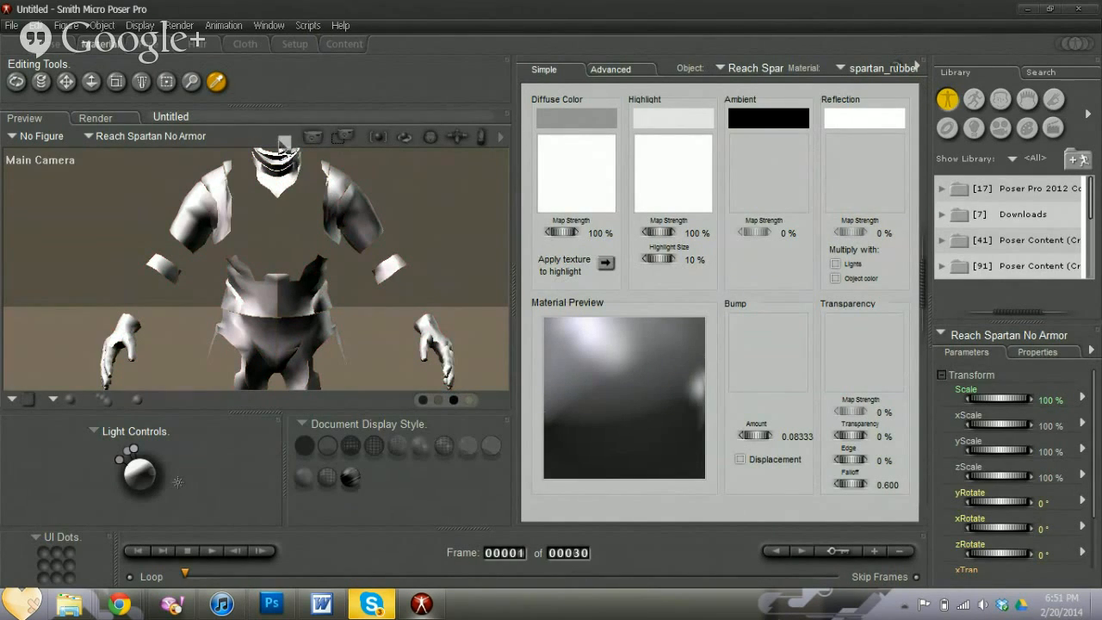
# - Pick the helmet, upper arm, waist, glove and forearm band on the model to identify their materials, ending on the rubber material
pyautogui.moveTo(483, 139); pyautogui.dragTo(475, 195)
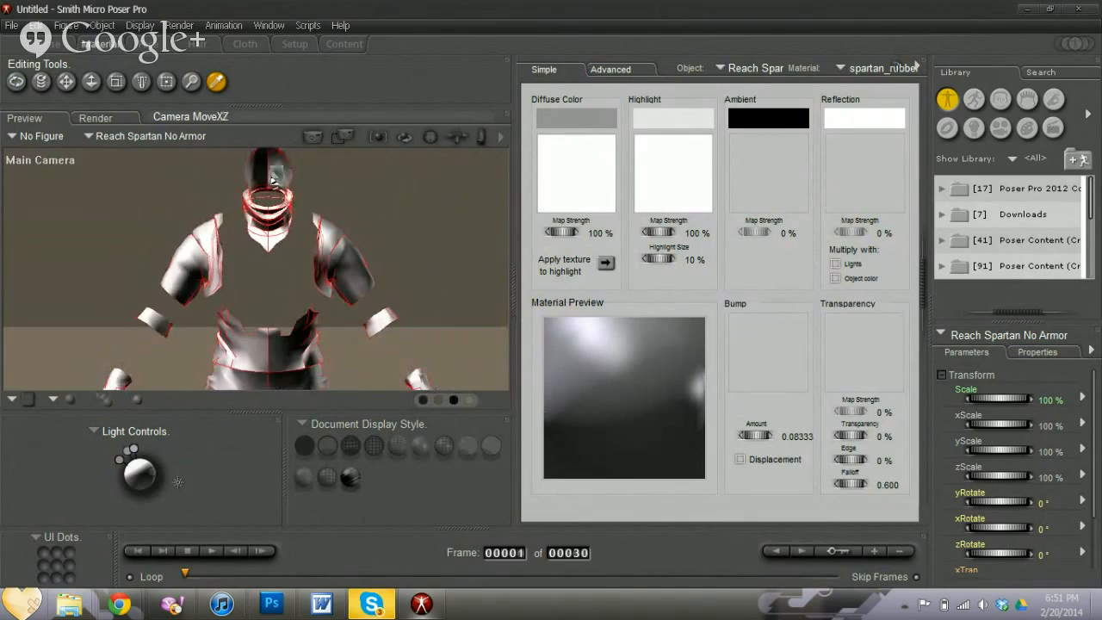
pyautogui.click(274, 182)
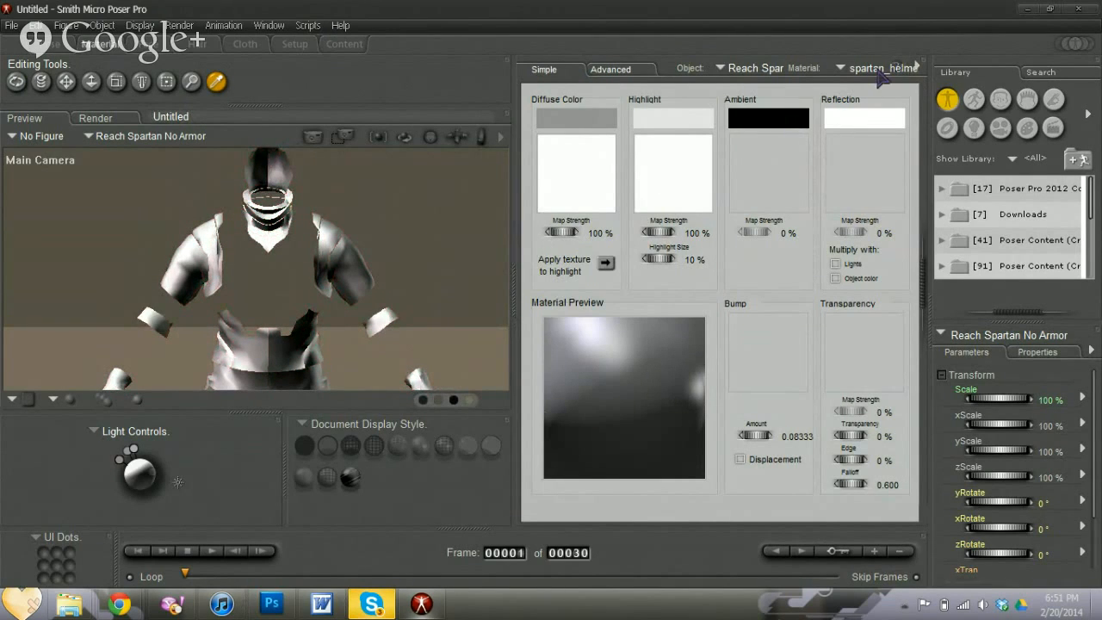
pyautogui.click(345, 263)
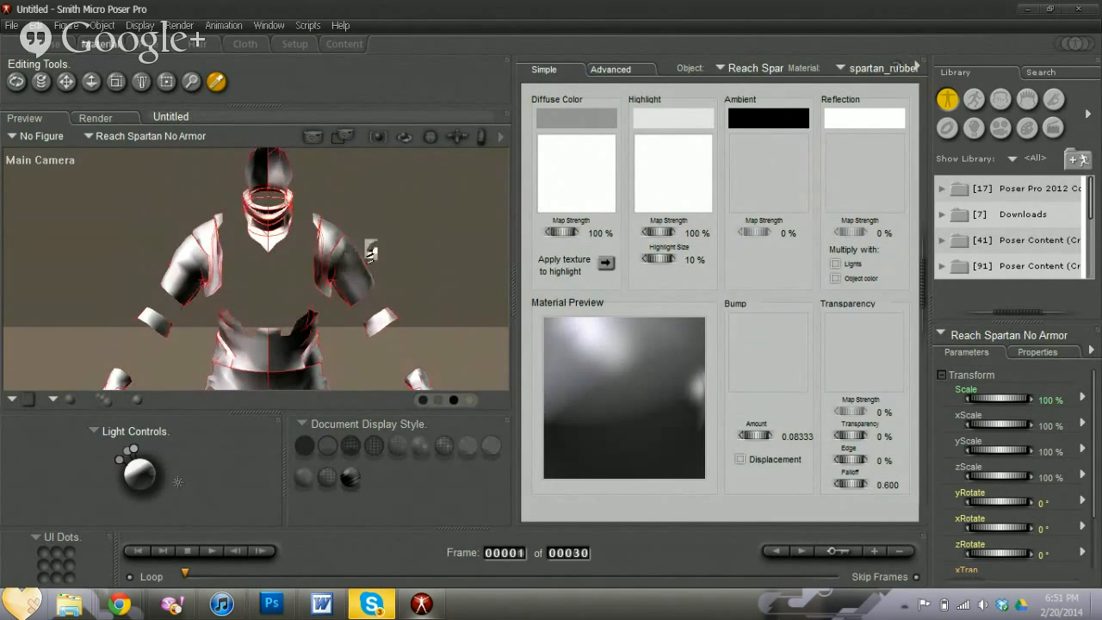
pyautogui.click(256, 350)
pyautogui.moveTo(482, 137); pyautogui.dragTo(503, 66)
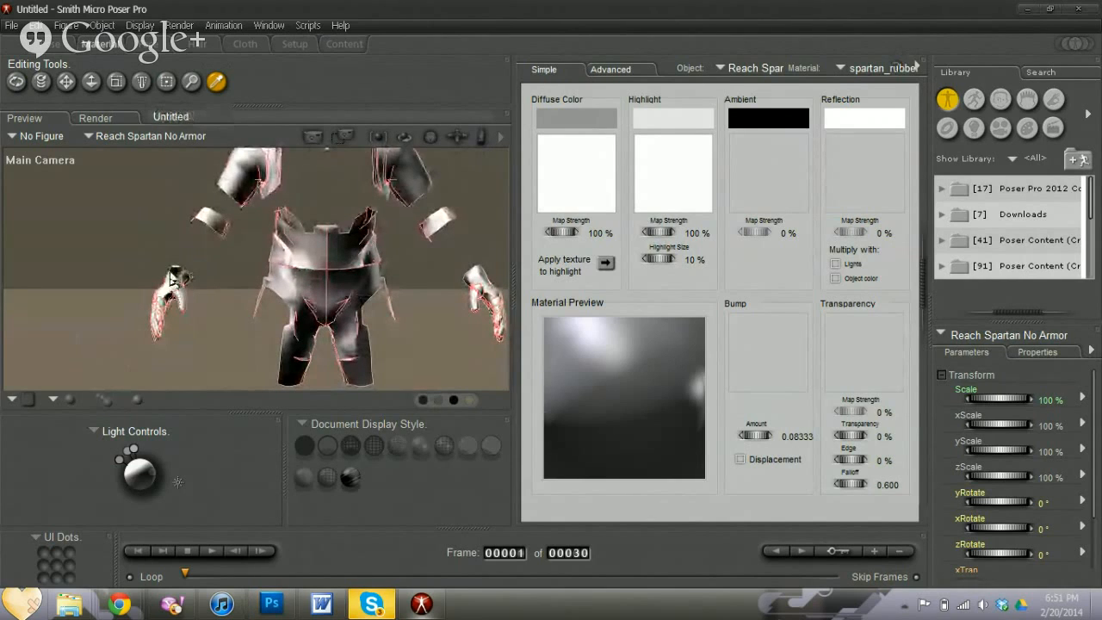
pyautogui.click(179, 277)
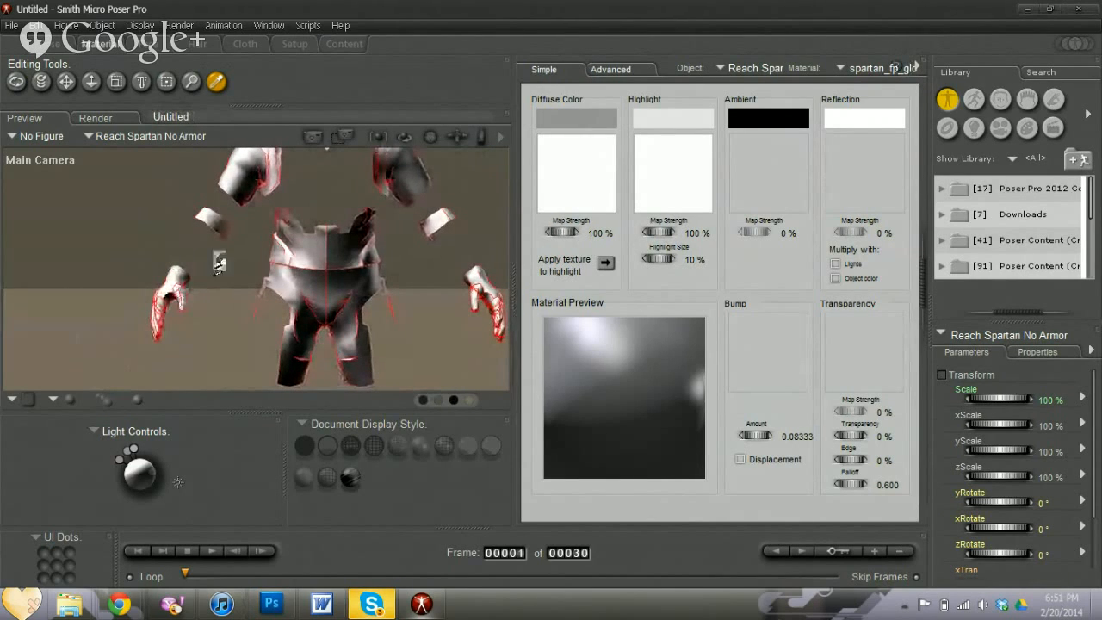
pyautogui.click(213, 227)
pyautogui.moveTo(483, 139); pyautogui.dragTo(270, 315)
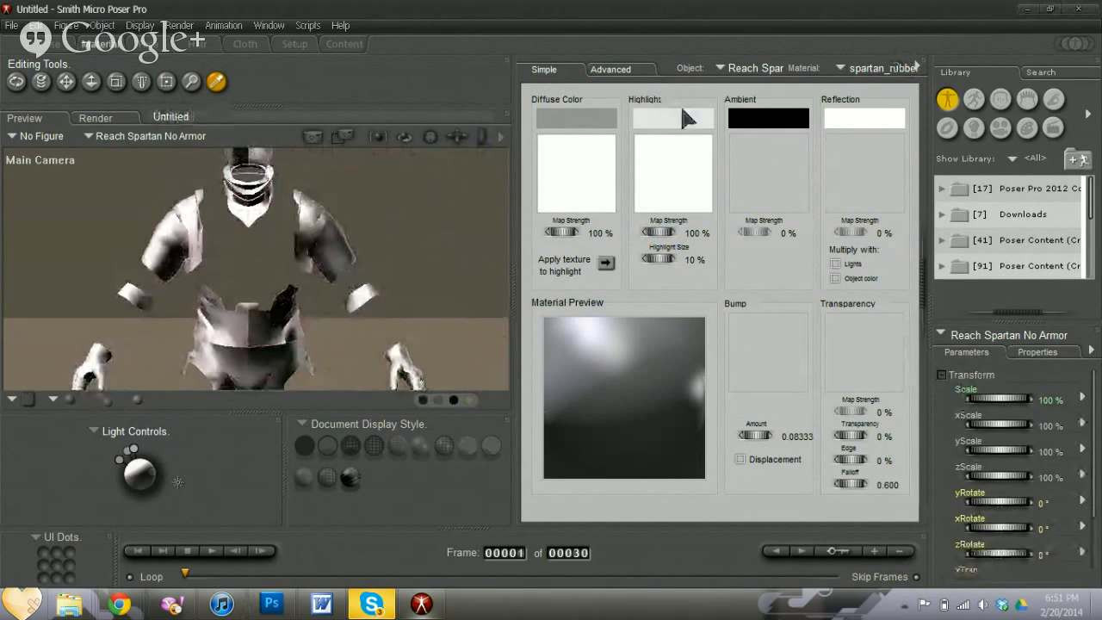
# - Apply spartan_rubber_suit_diffuse.tif from the spartans bitmaps folder as the rubber material's diffuse texture, and lighten its diffuse color to a very light gray
pyautogui.click(571, 172)
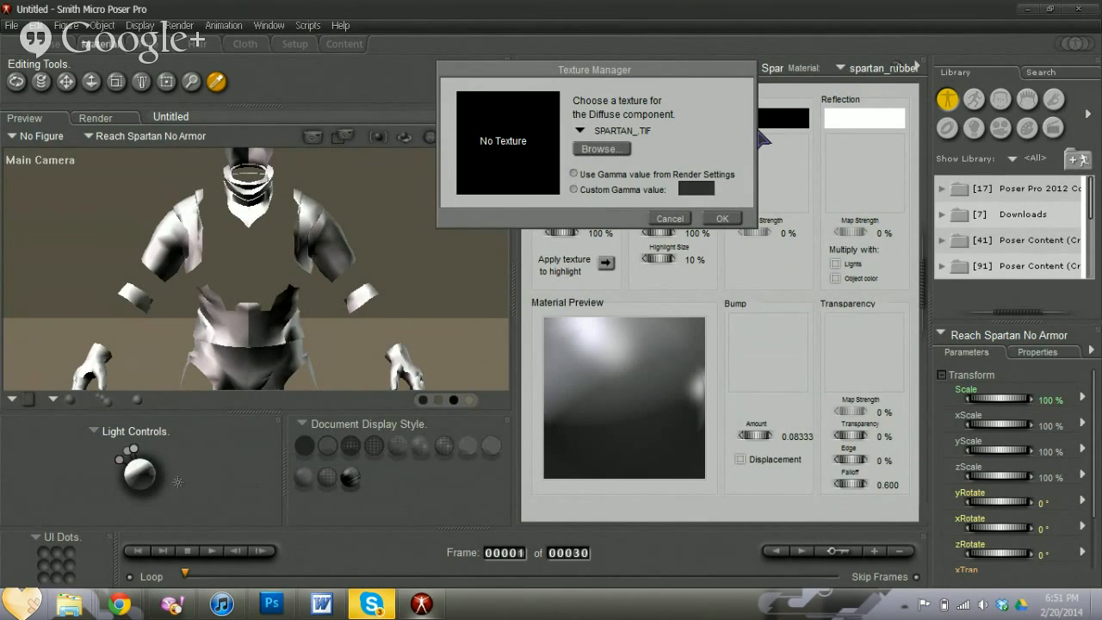
pyautogui.click(601, 150)
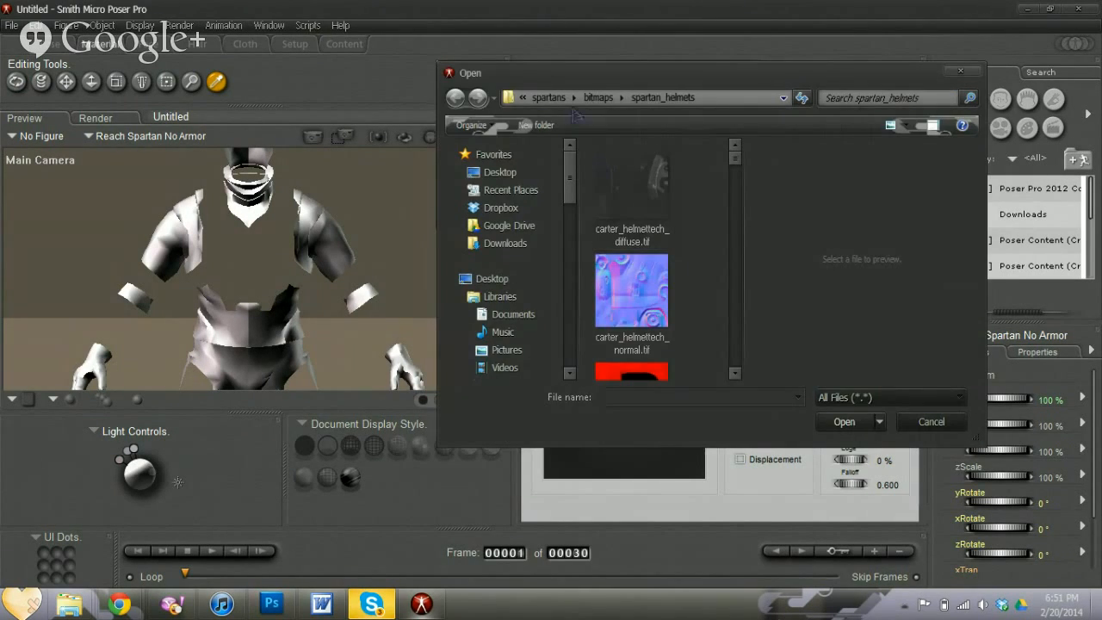
pyautogui.click(547, 97)
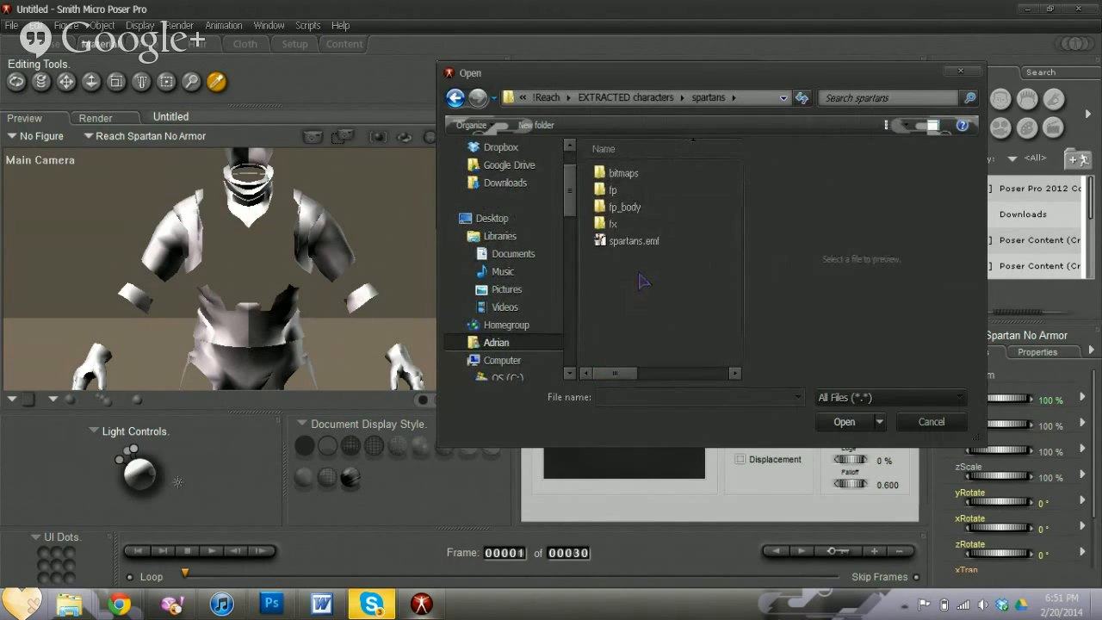
pyautogui.doubleClick(623, 174)
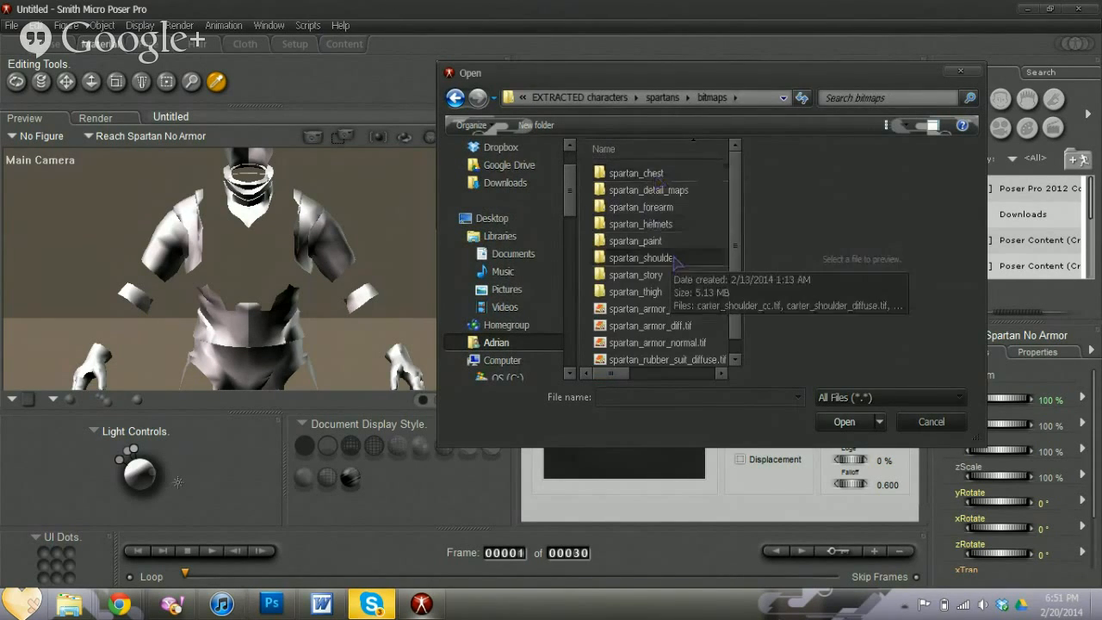
pyautogui.scroll(-3, 710, 289)
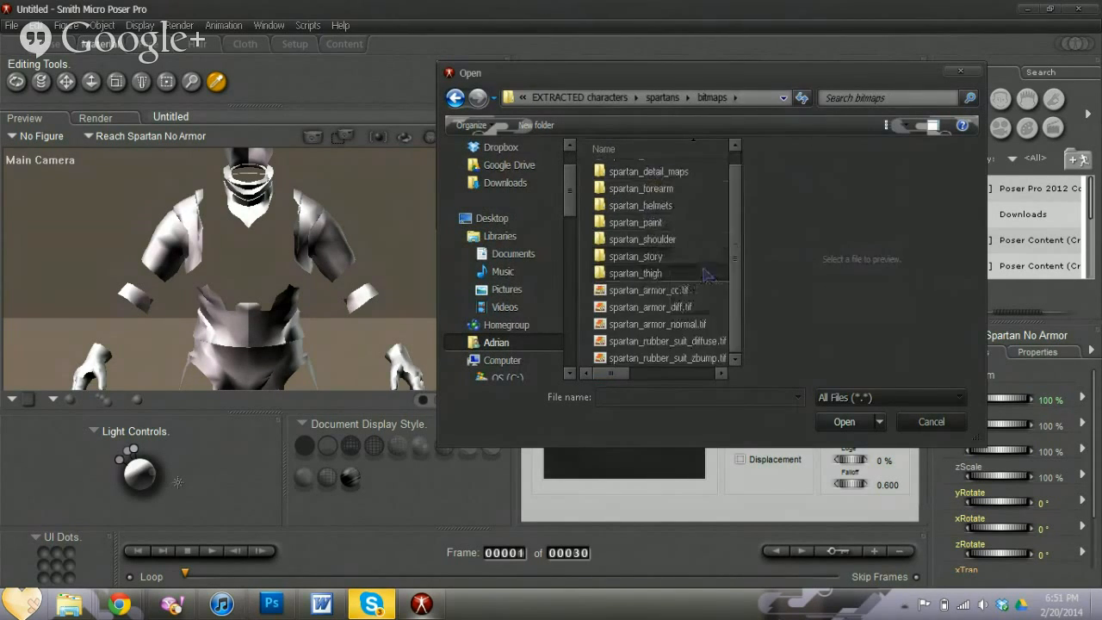
pyautogui.click(676, 342)
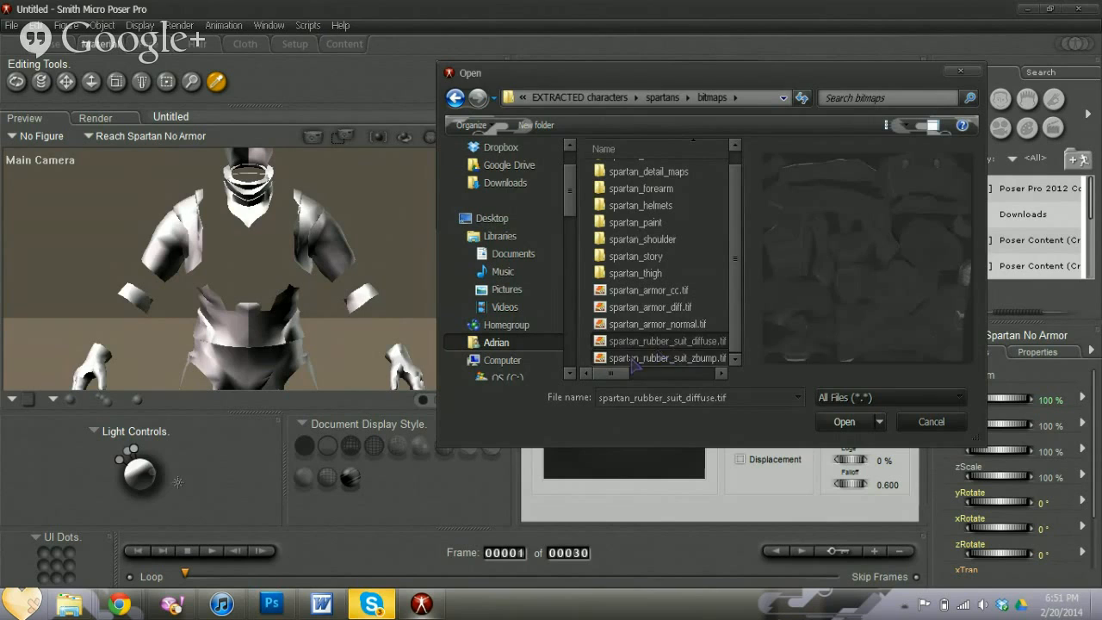
pyautogui.click(721, 358)
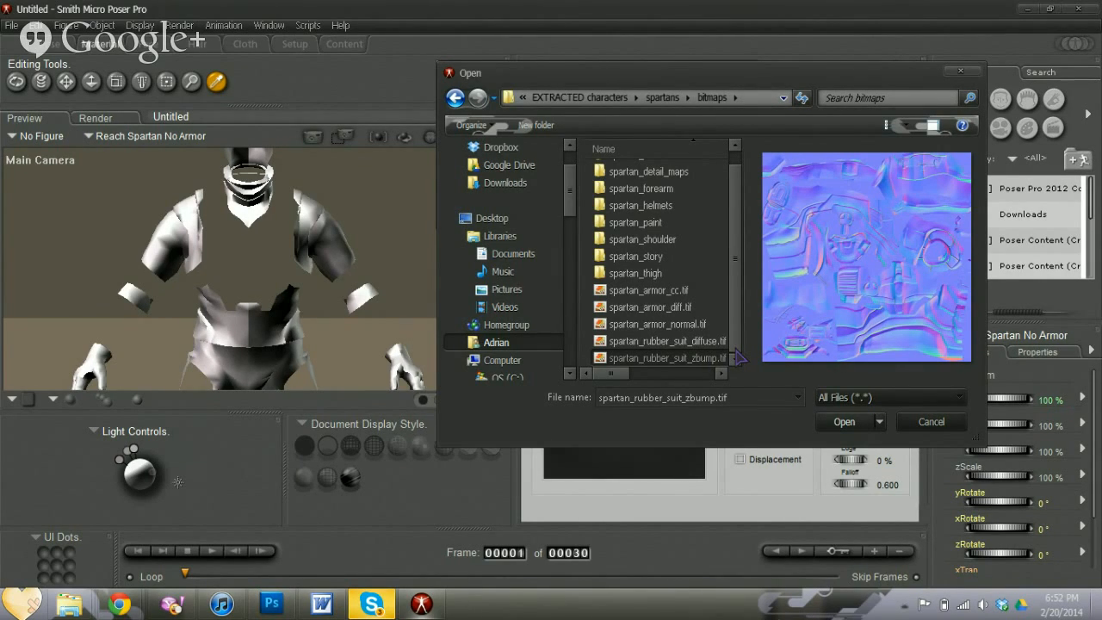
pyautogui.click(714, 342)
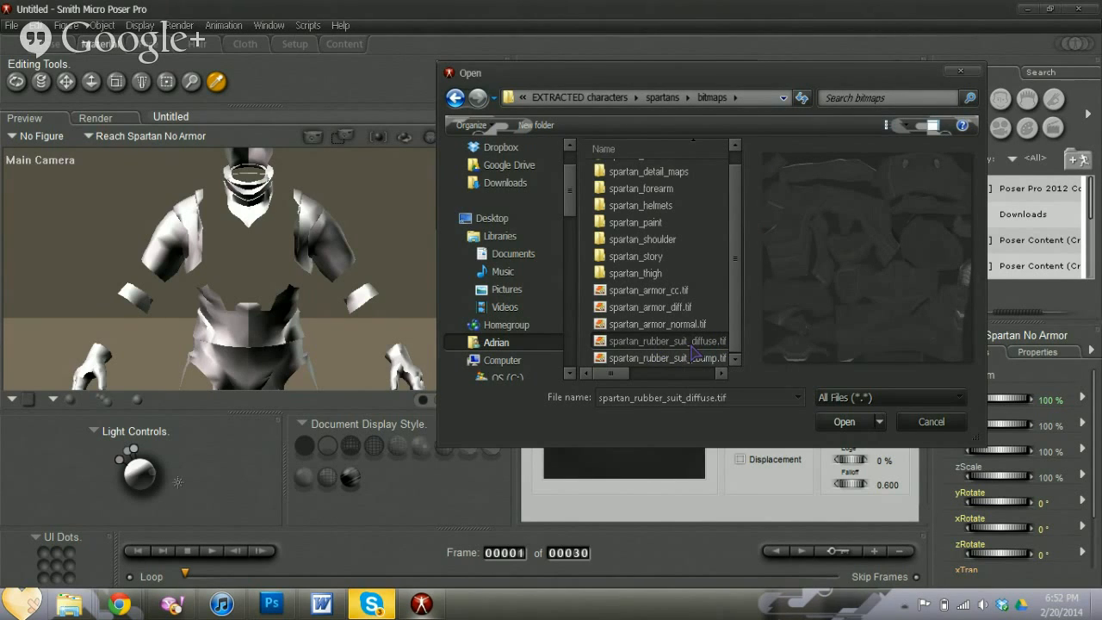
pyautogui.doubleClick(692, 343)
pyautogui.click(723, 219)
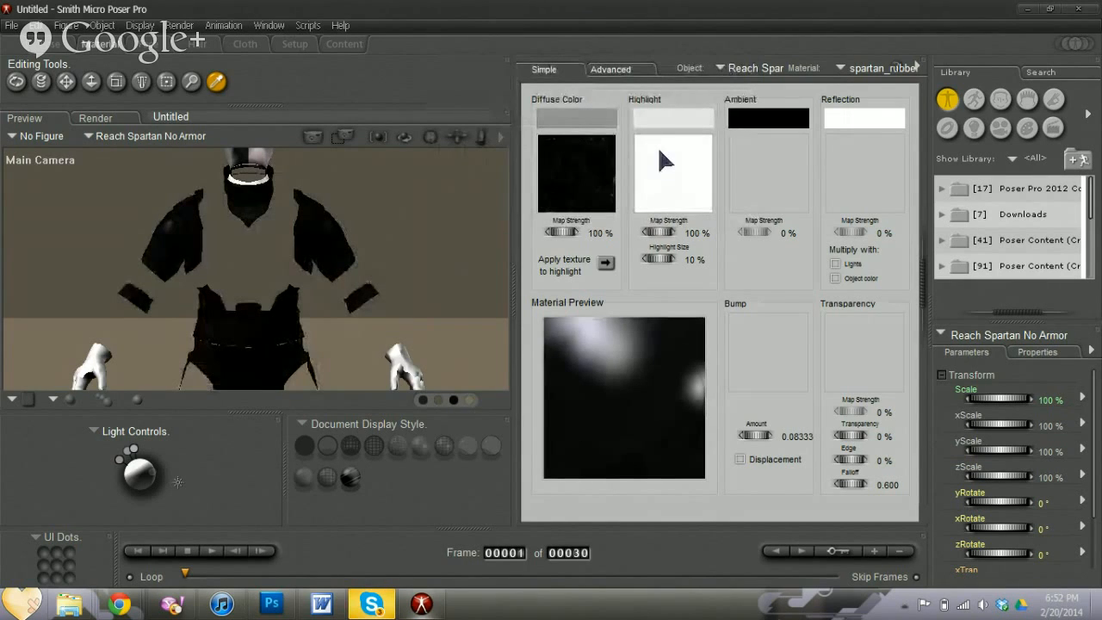
pyautogui.click(564, 129)
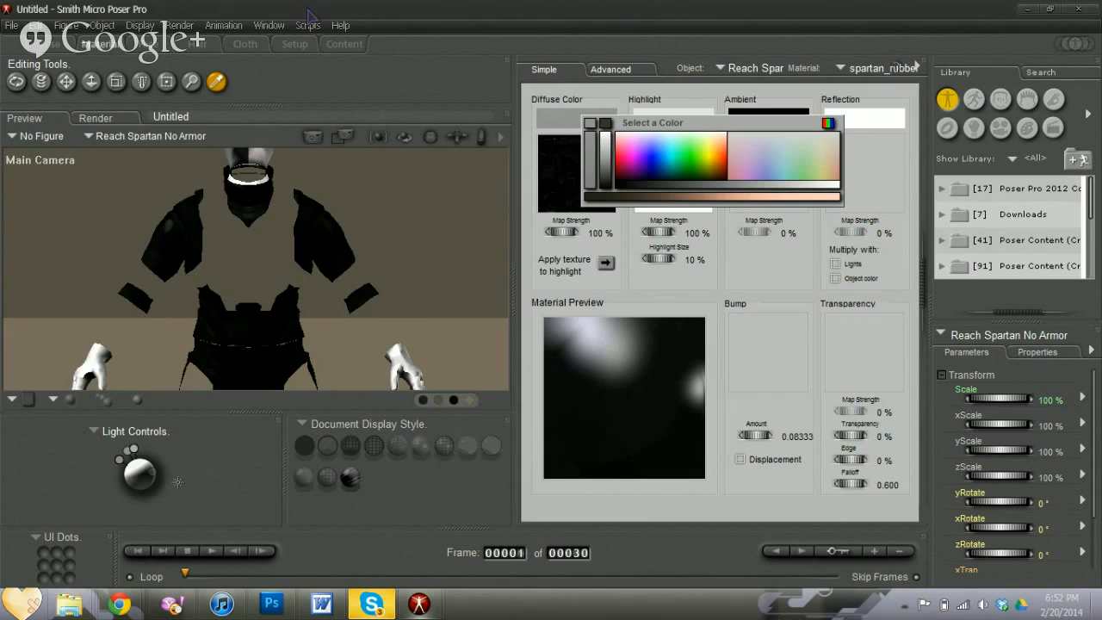
pyautogui.click(604, 112)
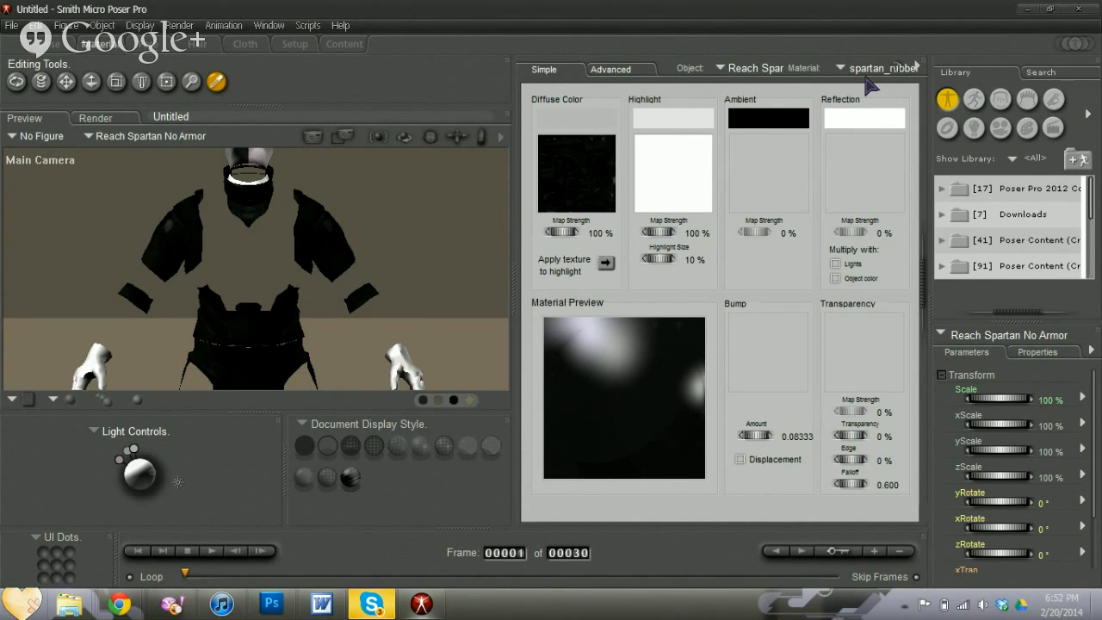
# - Apply spartan_rubber_suit_zbump.tif as the rubber material's bump map and set the bump amount to 0.05
pyautogui.click(750, 331)
pyautogui.click(853, 362)
pyautogui.click(767, 337)
pyautogui.click(804, 299)
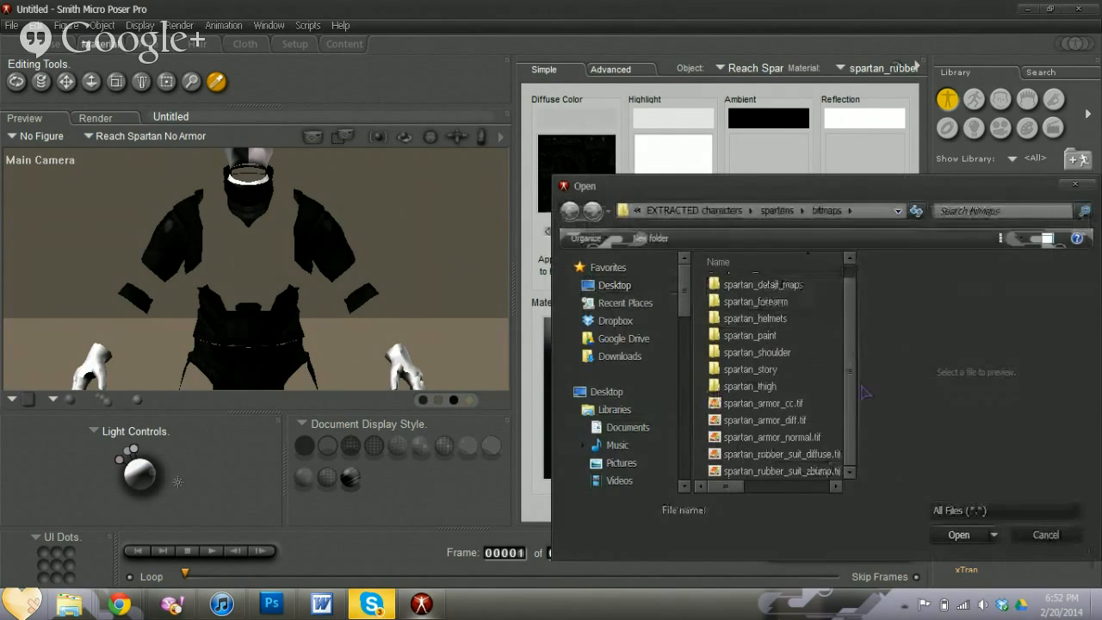
pyautogui.doubleClick(775, 471)
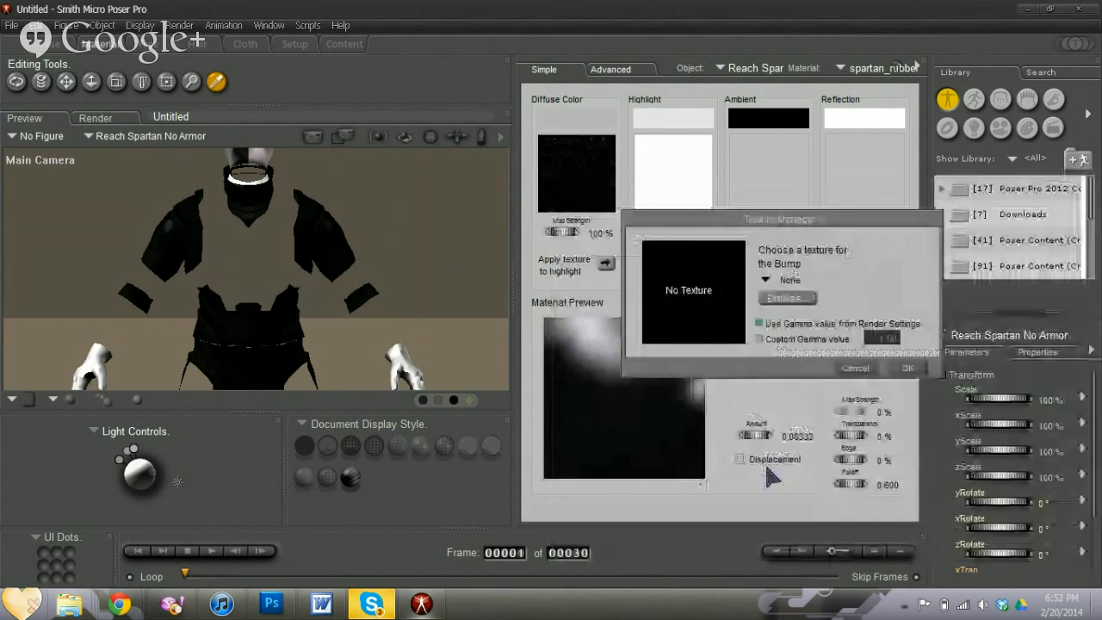
pyautogui.click(907, 367)
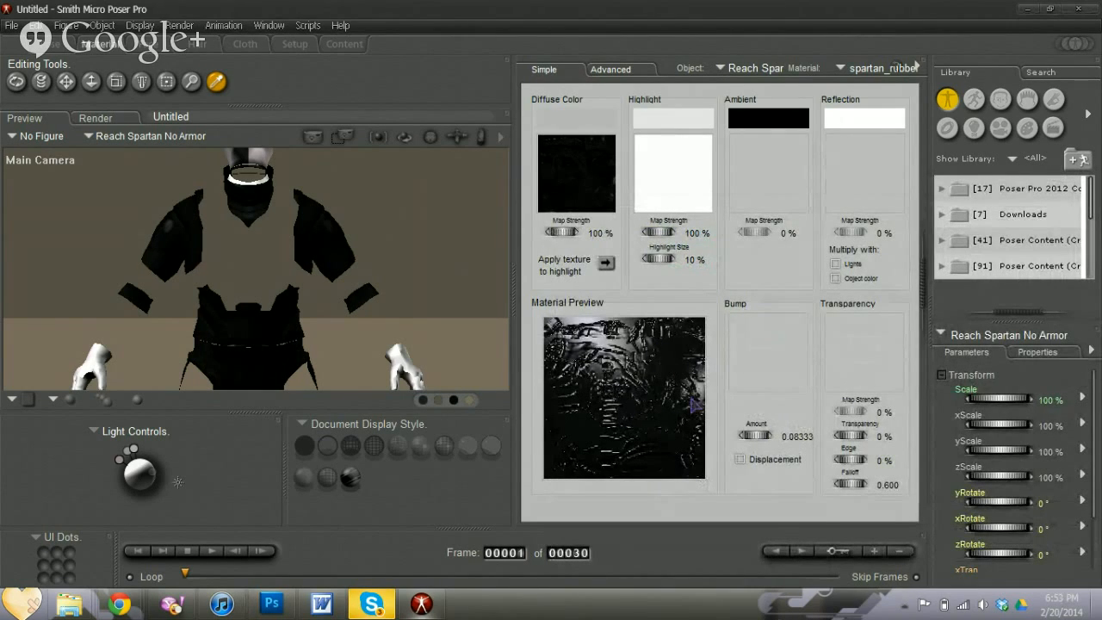
pyautogui.click(799, 437)
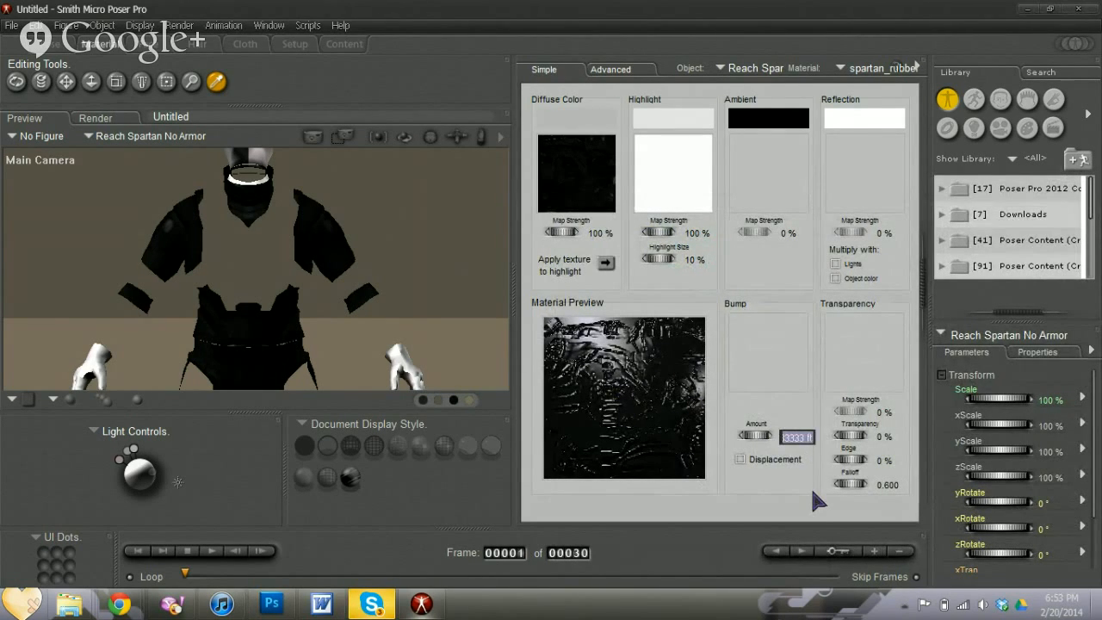
pyautogui.press('BackSpace')
pyautogui.write('.05')
pyautogui.press('Return')
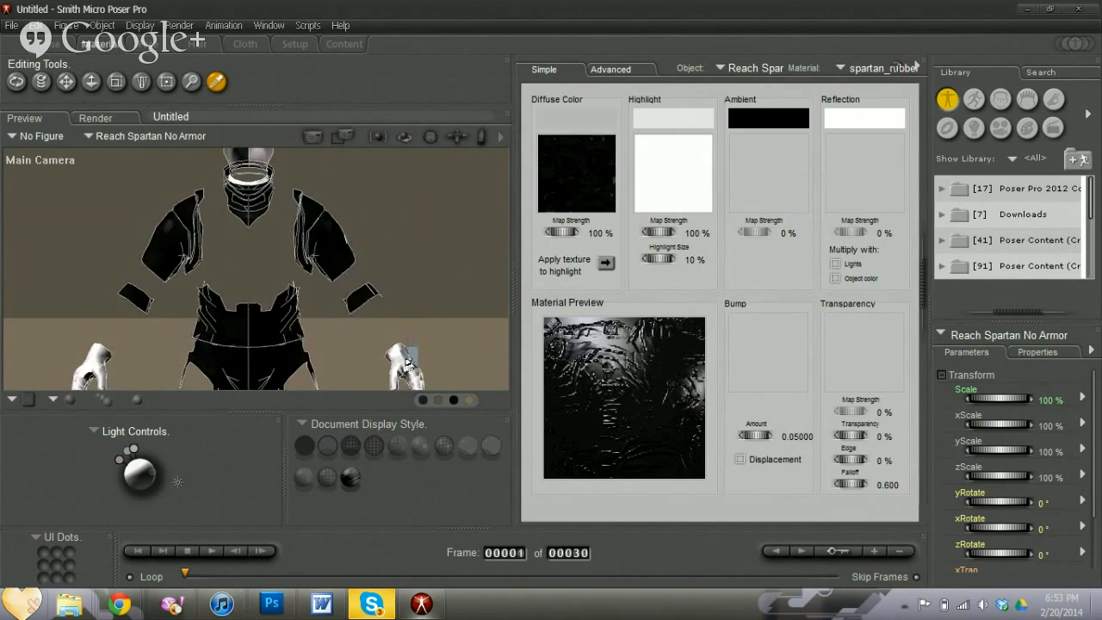
# - Apply spartan_arms_diffuse.tif from the fp bitmaps folder as the glove material's diffuse texture, and lighten its diffuse color to a very light gray
pyautogui.click(407, 361)
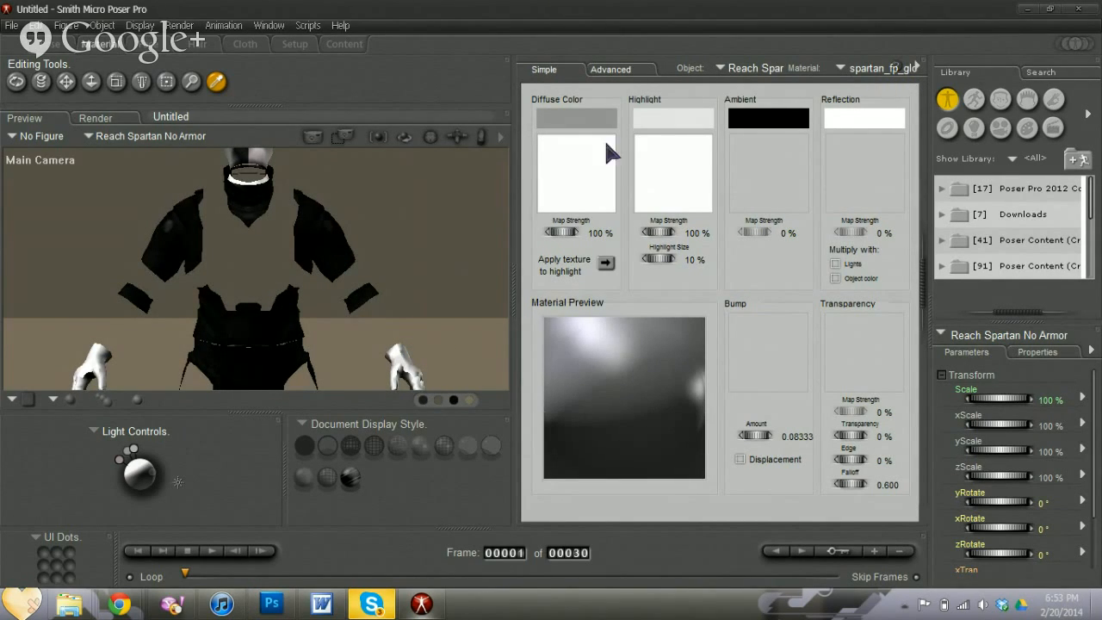
pyautogui.click(590, 162)
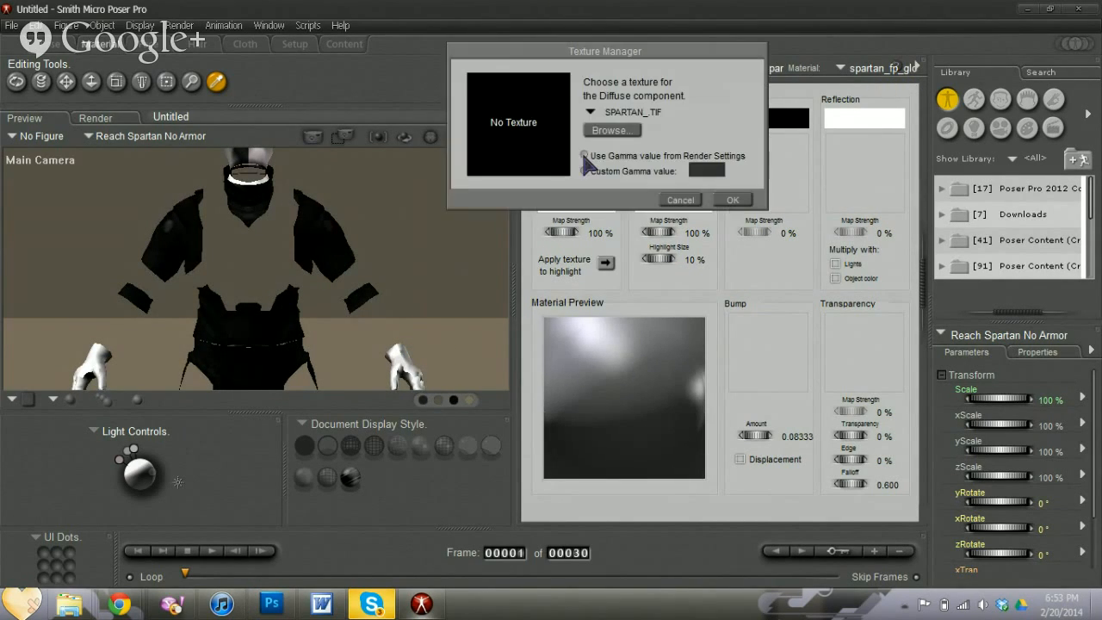
pyautogui.click(626, 135)
pyautogui.click(675, 79)
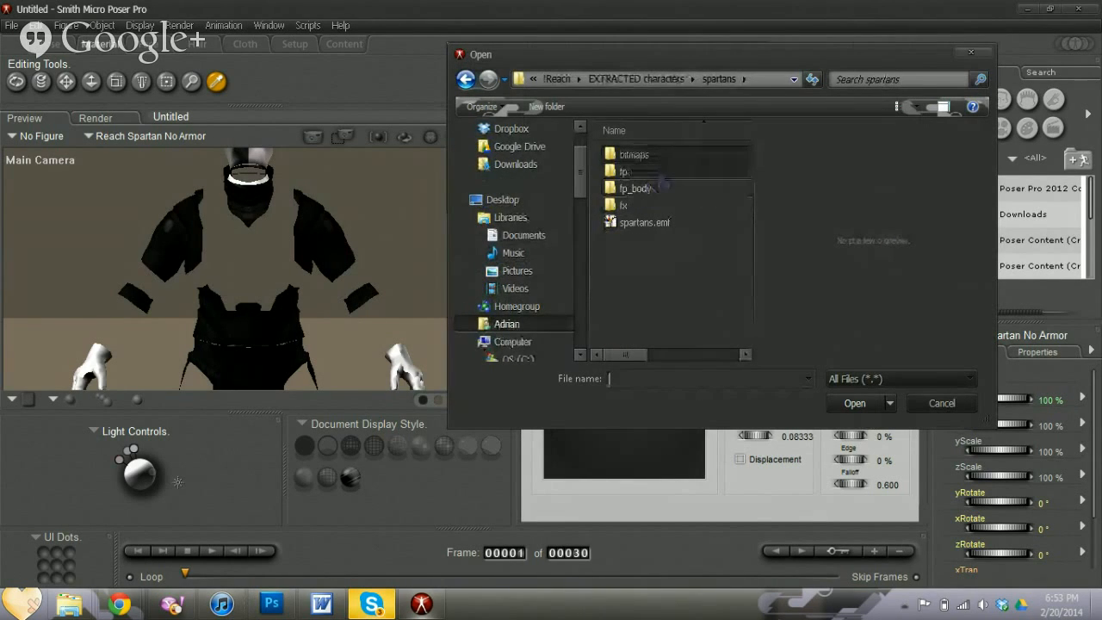
pyautogui.doubleClick(657, 172)
pyautogui.doubleClick(668, 187)
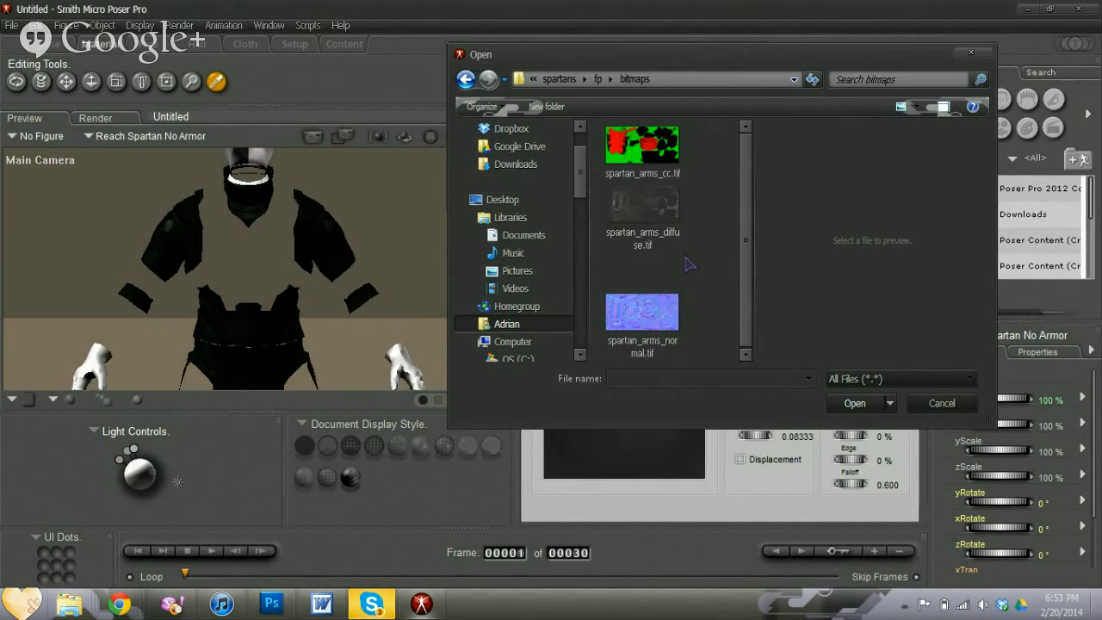
pyautogui.doubleClick(647, 212)
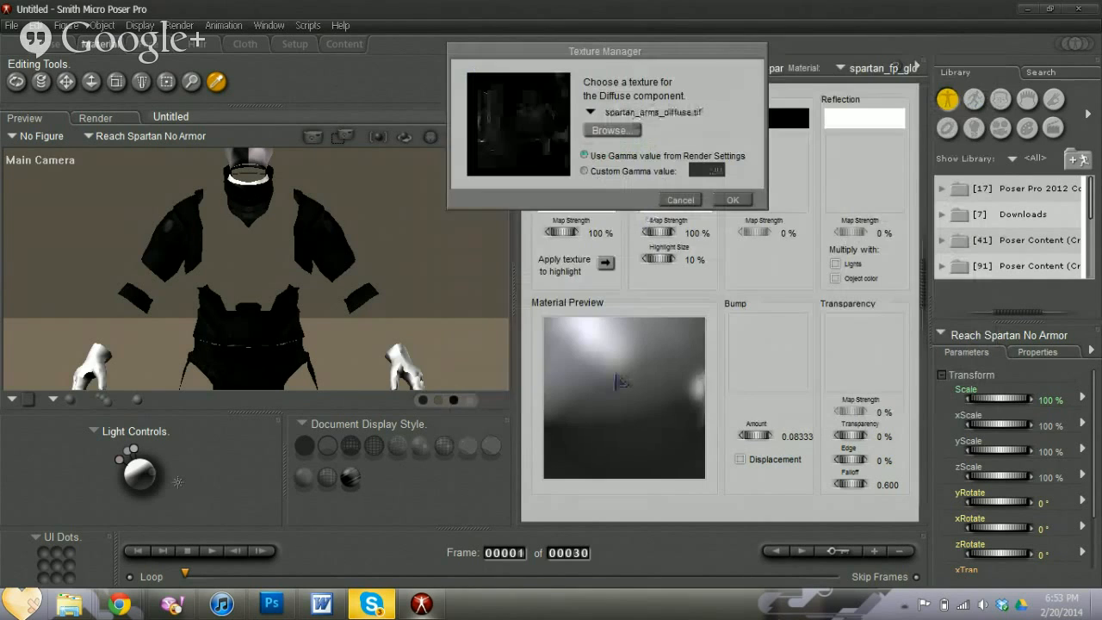
pyautogui.click(734, 202)
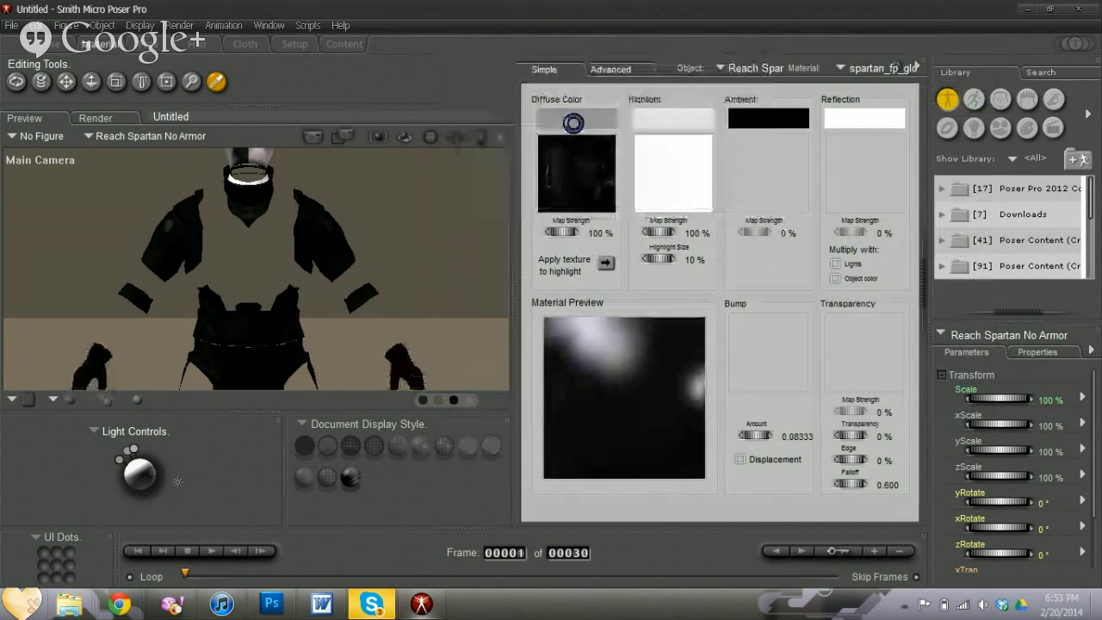
pyautogui.click(574, 124)
pyautogui.click(572, 122)
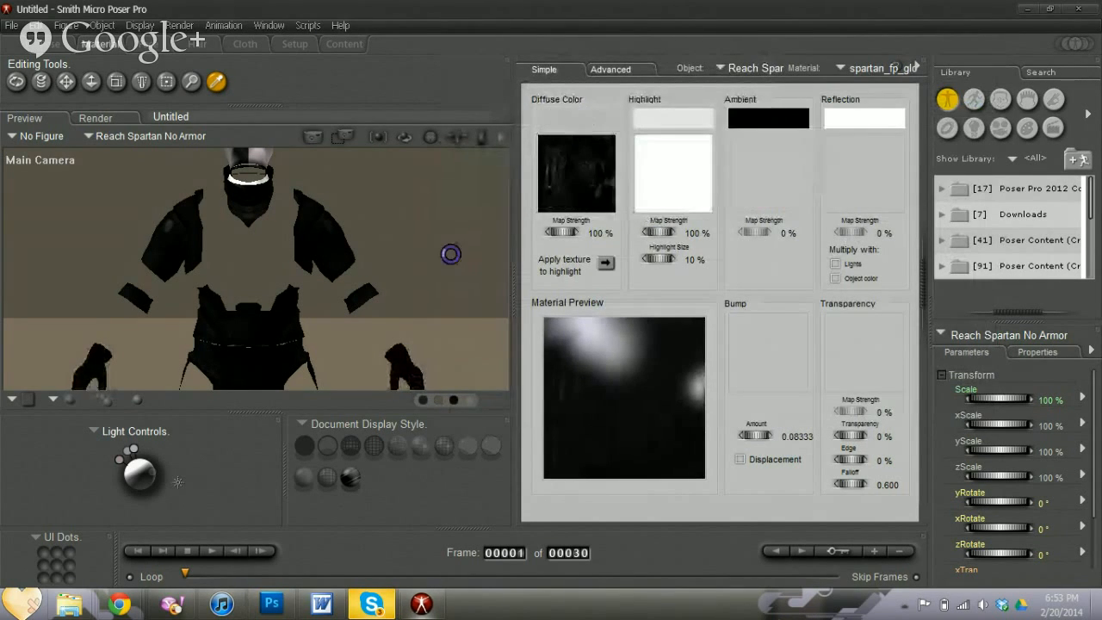
# - Apply spartan_arms_normal.tif as the glove material's bump map and set the bump amount to 0.05
pyautogui.moveTo(486, 139); pyautogui.dragTo(568, 82)
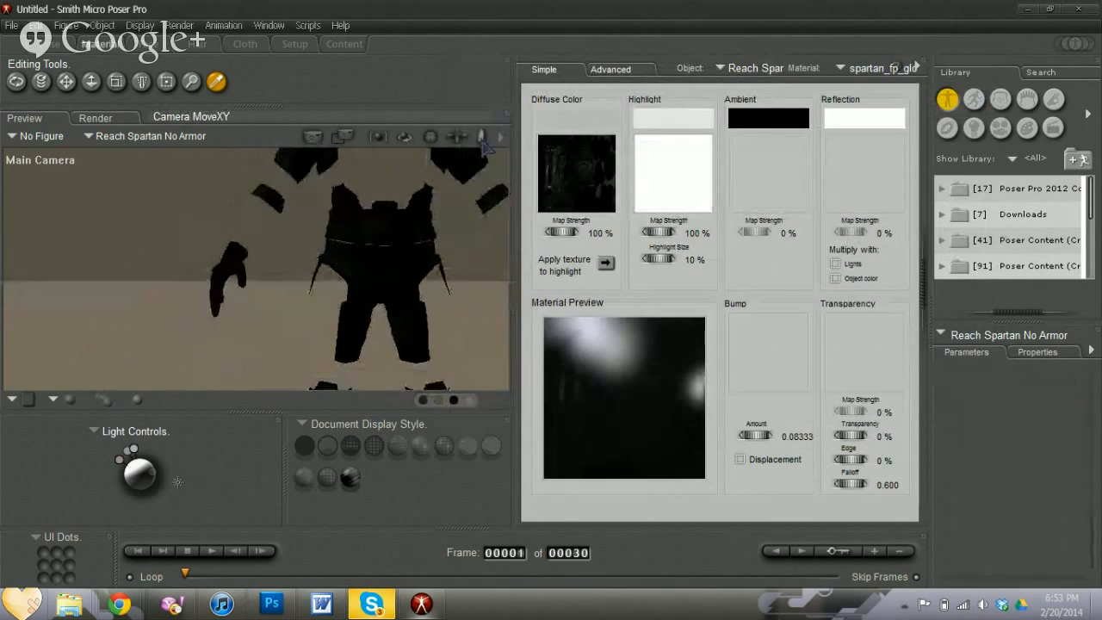
pyautogui.moveTo(431, 138); pyautogui.dragTo(379, 134)
pyautogui.moveTo(457, 137); pyautogui.dragTo(475, 158)
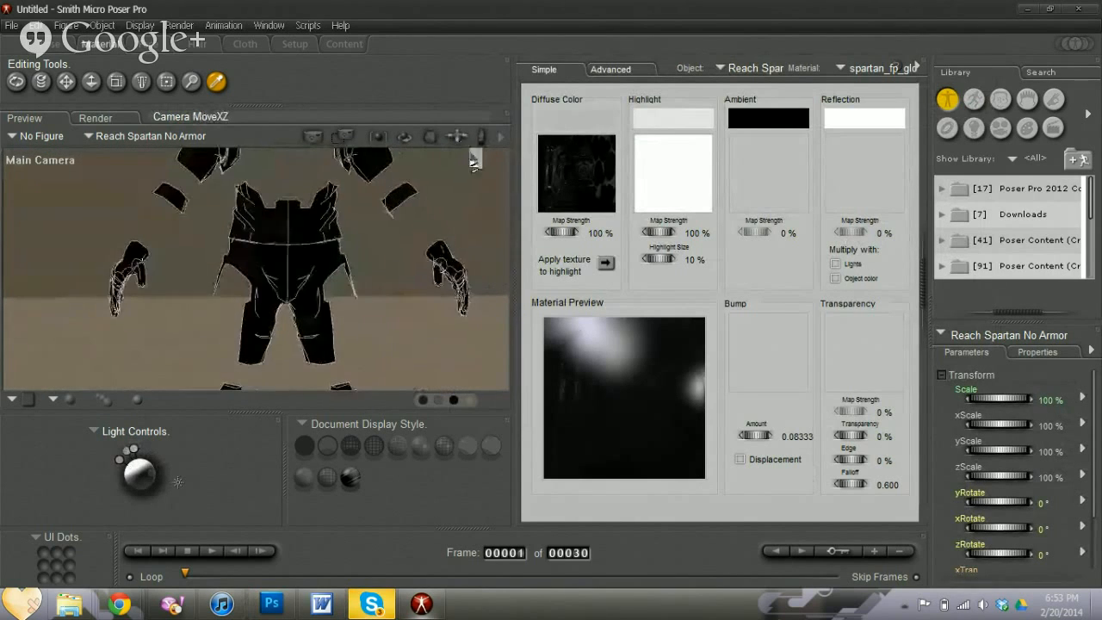
pyautogui.click(756, 334)
pyautogui.click(775, 300)
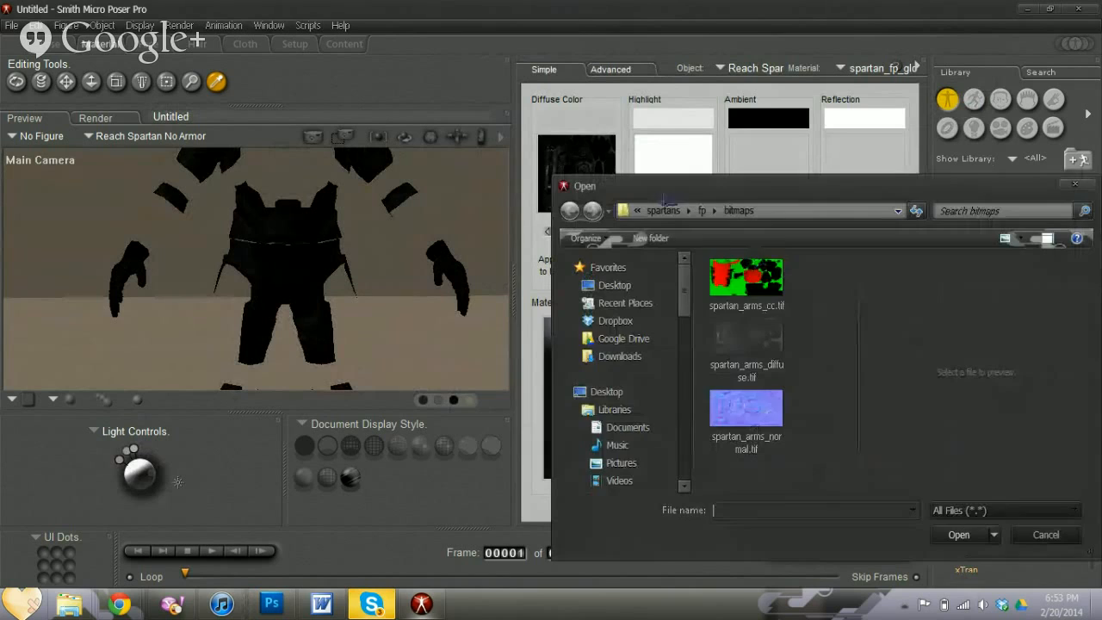
pyautogui.doubleClick(746, 409)
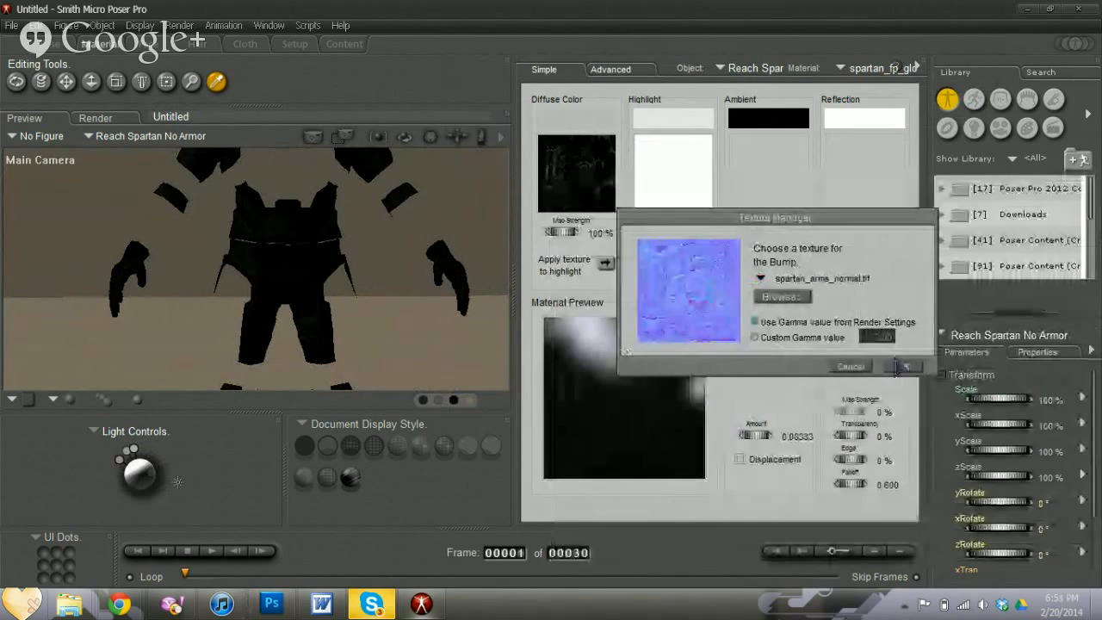
pyautogui.click(900, 366)
pyautogui.click(797, 437)
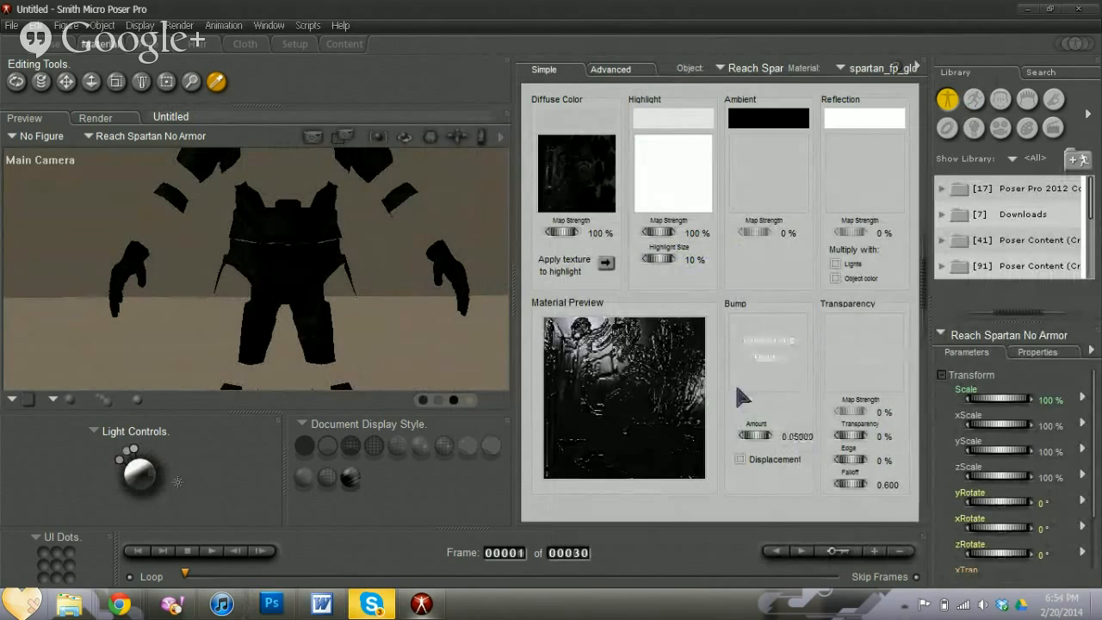
# - Switch back to the Pose room
pyautogui.click(50, 45)
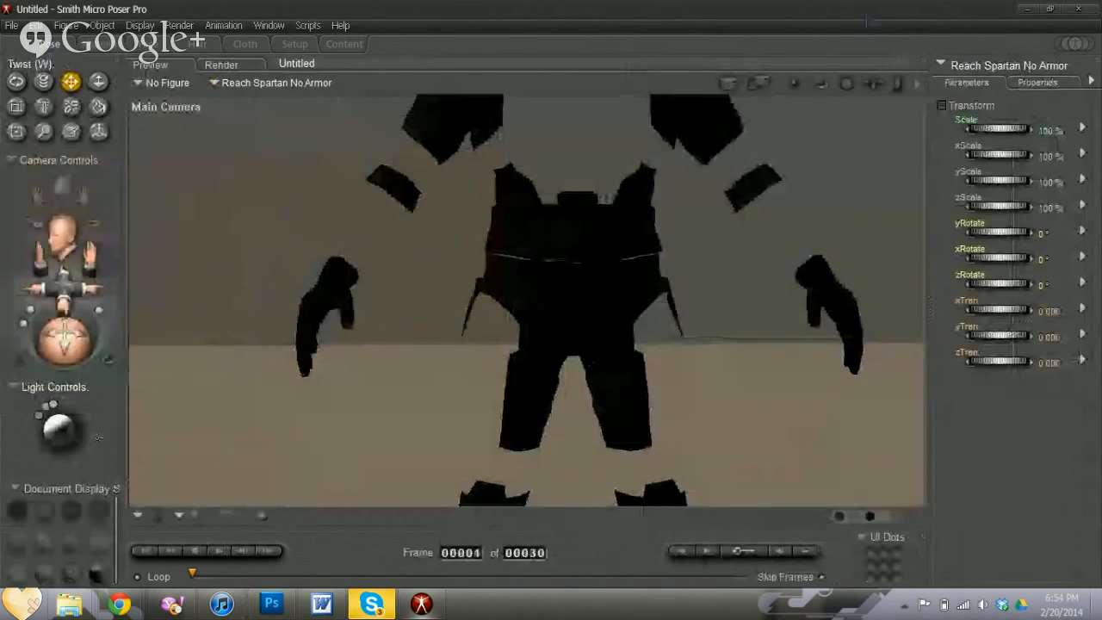
# - Save the preview render settings with a preview texture resolution of 1024
pyautogui.moveTo(873, 84); pyautogui.dragTo(887, 138)
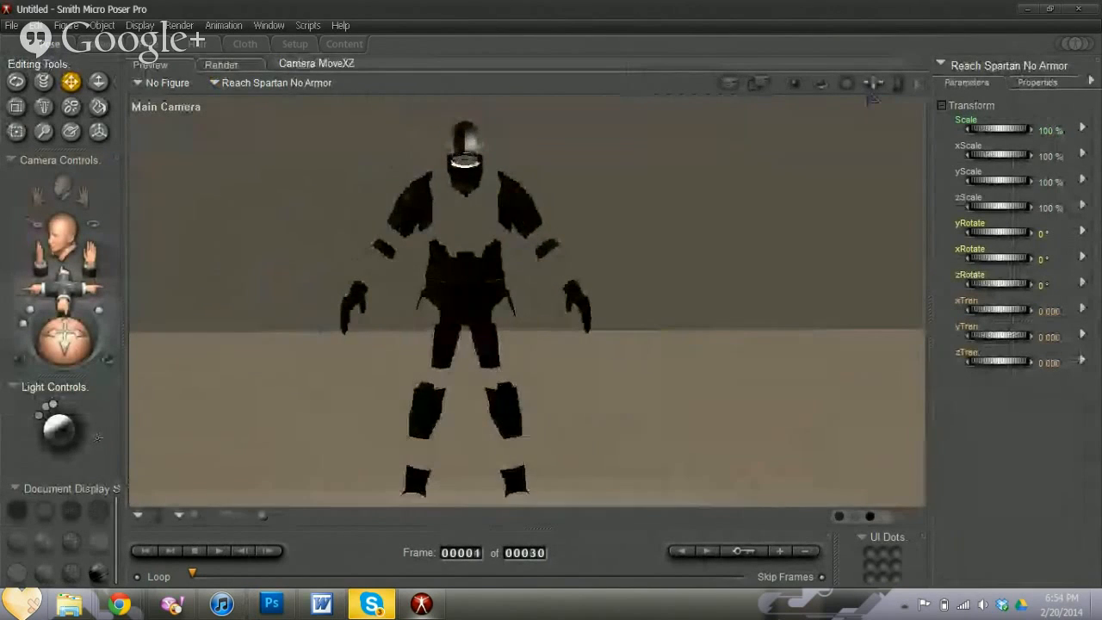
pyautogui.hotkey('ctrl', 'y')
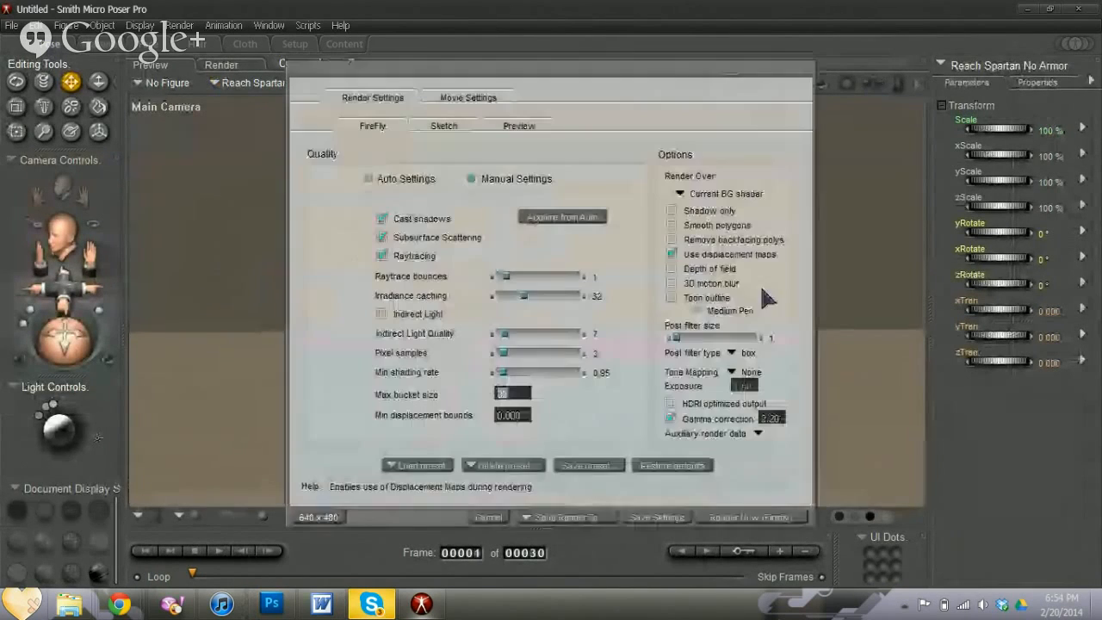
pyautogui.click(519, 129)
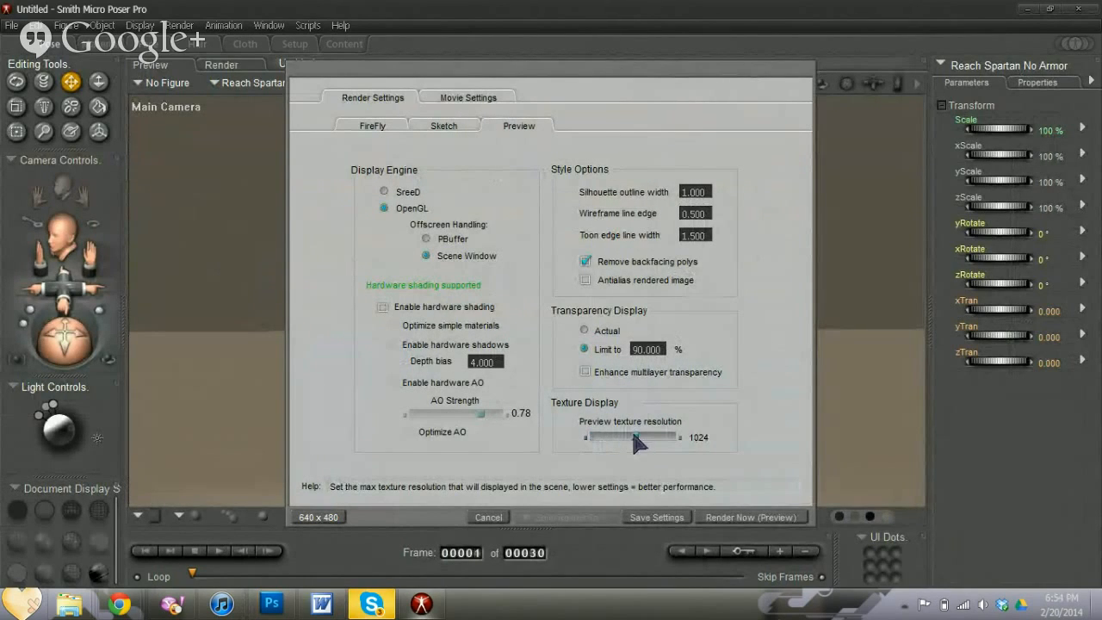
pyautogui.click(658, 517)
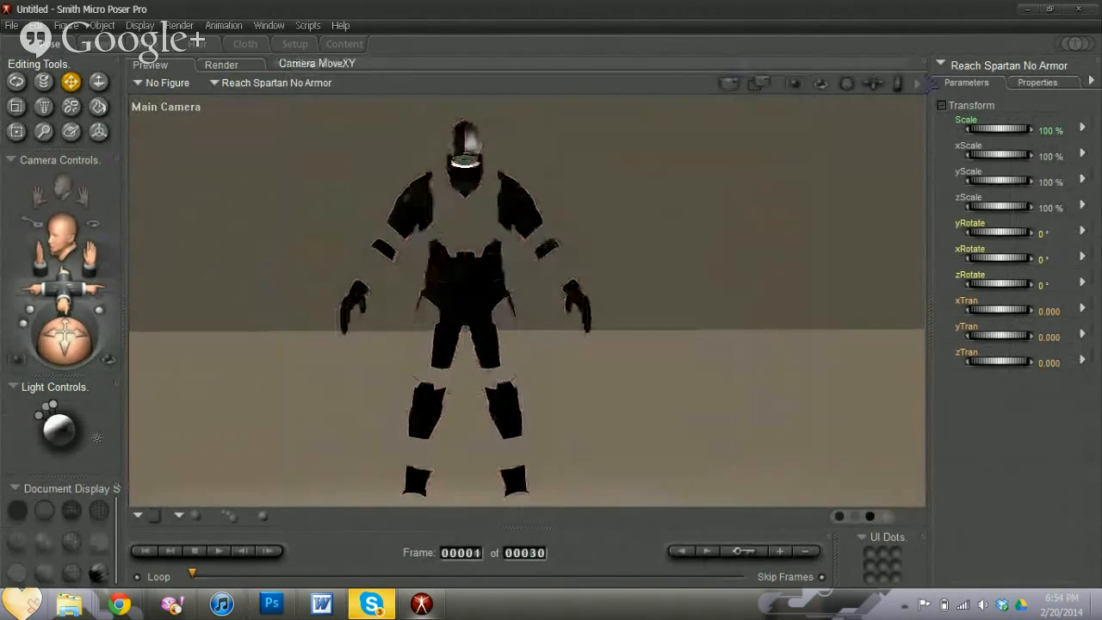
# - Change Light 1's color to near white and rotate the light to about -20°, -21° and 4° in x, y and z
pyautogui.moveTo(850, 86)
pyautogui.mouseDown()
pyautogui.moveTo(887, 105)
pyautogui.moveTo(792, 93)
pyautogui.moveTo(848, 108)
pyautogui.moveTo(891, 93)
pyautogui.moveTo(842, 96)
pyautogui.moveTo(873, 96)
pyautogui.moveTo(842, 83)
pyautogui.mouseUp()
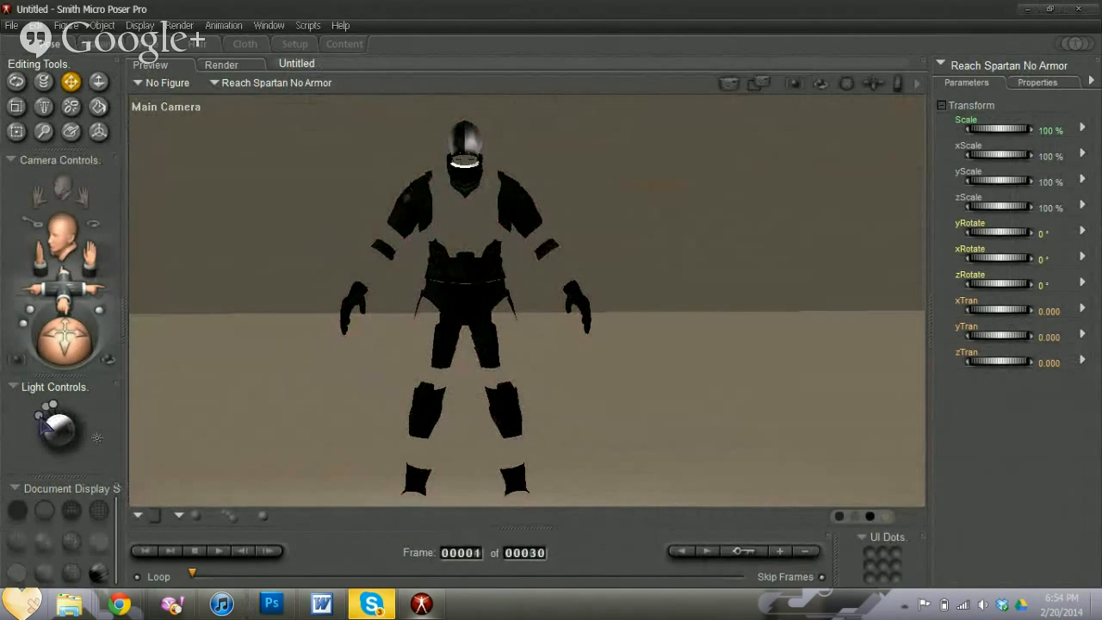
pyautogui.click(39, 419)
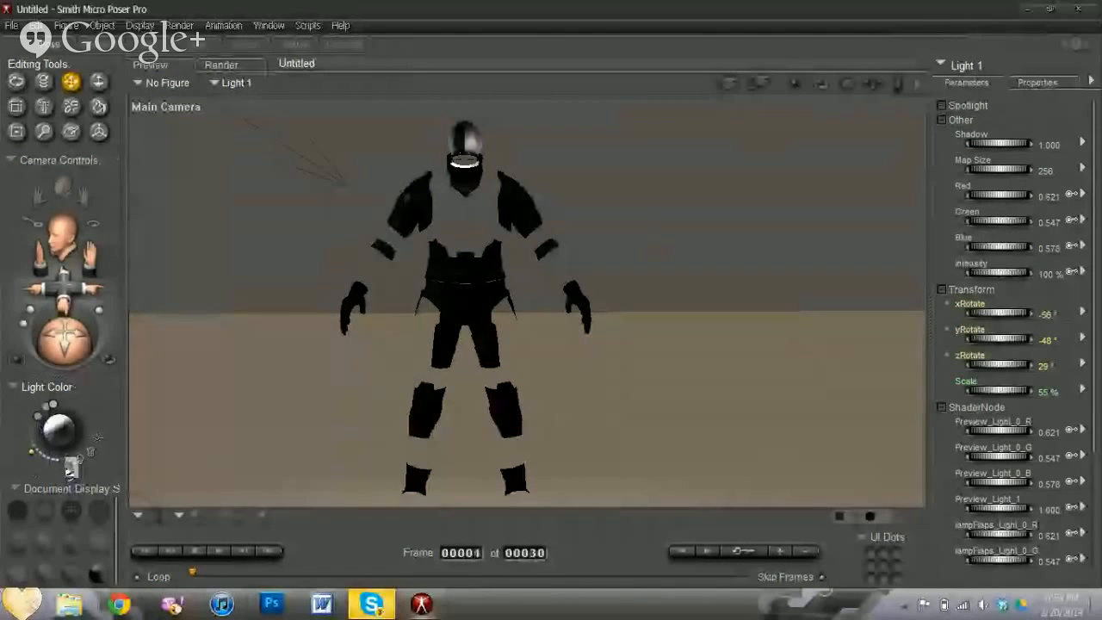
pyautogui.click(74, 470)
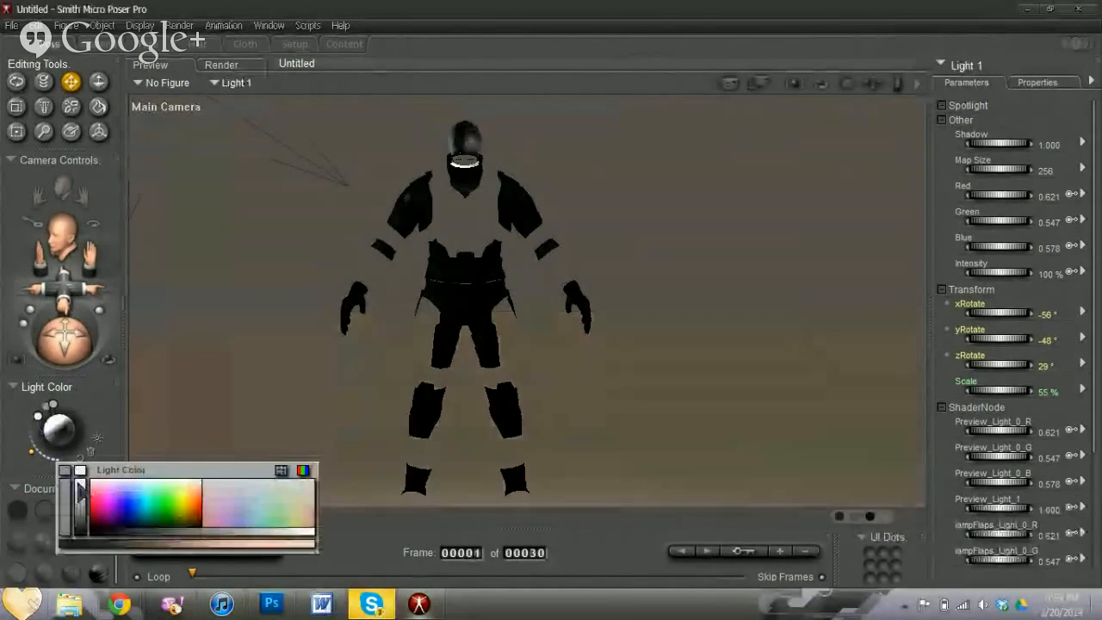
pyautogui.click(74, 475)
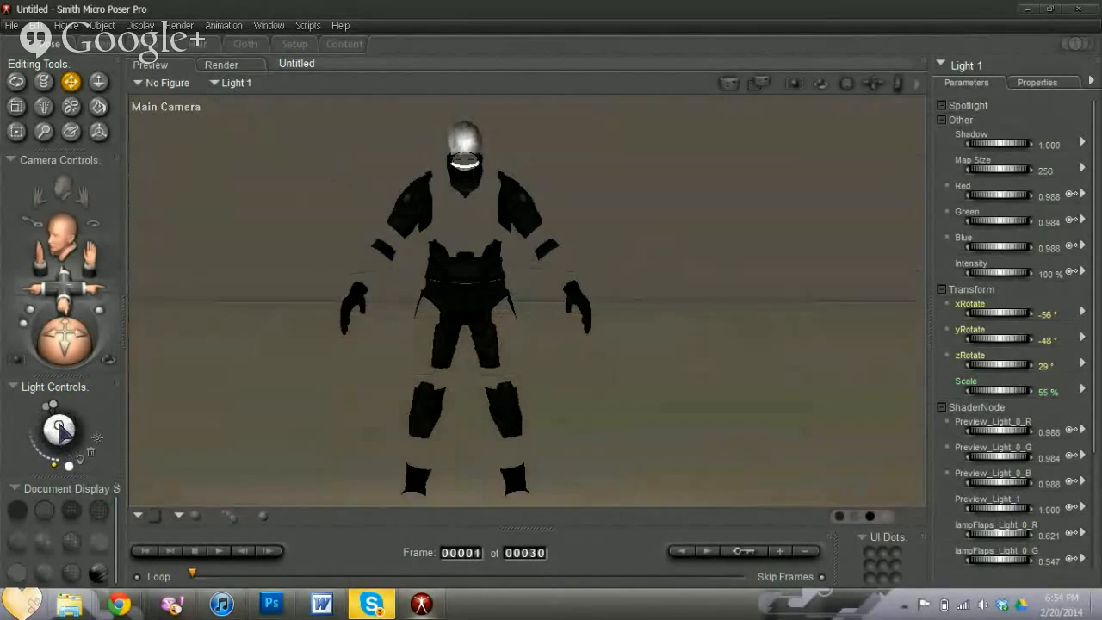
pyautogui.moveTo(51, 423); pyautogui.dragTo(49, 423)
pyautogui.moveTo(846, 84); pyautogui.dragTo(874, 93)
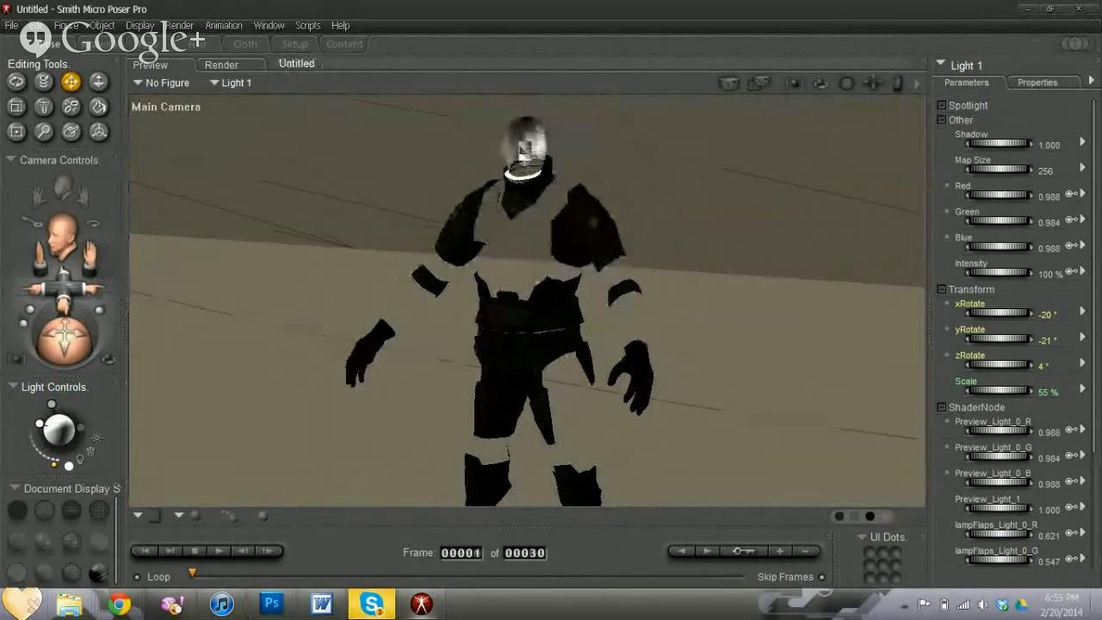
# - Switch to the Material room and select the Spartan's helmet material on the model
pyautogui.click(100, 44)
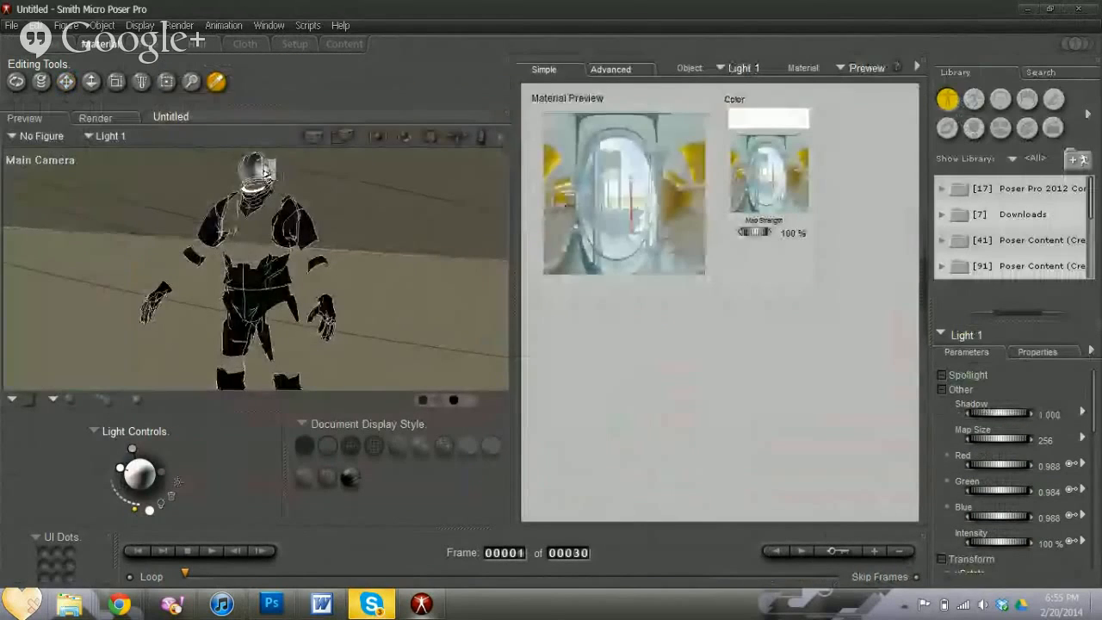
pyautogui.click(262, 171)
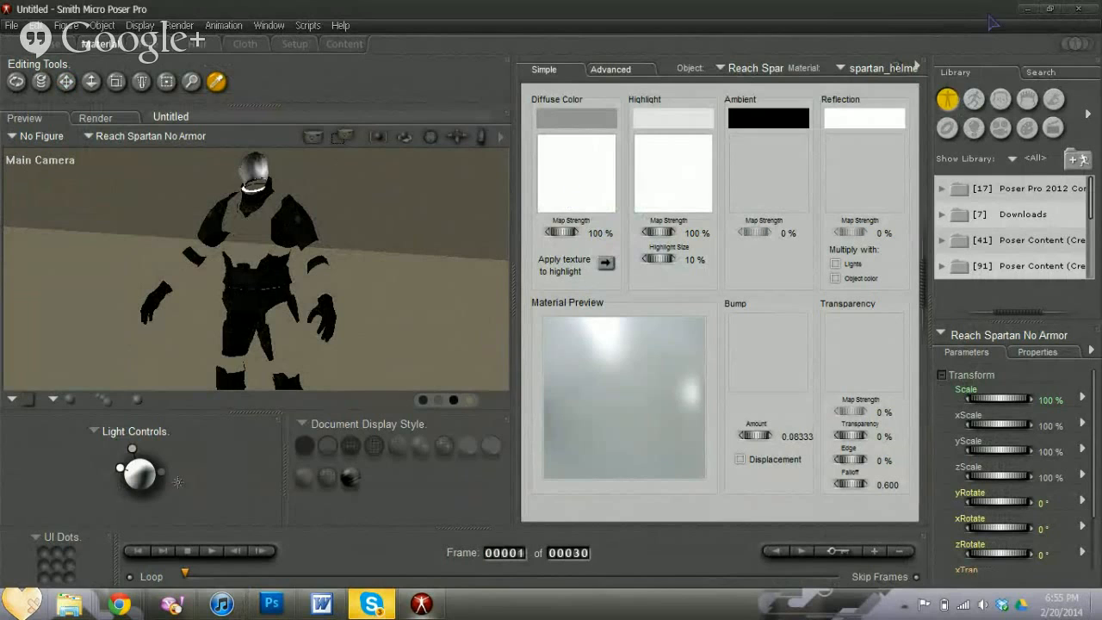
pyautogui.click(576, 190)
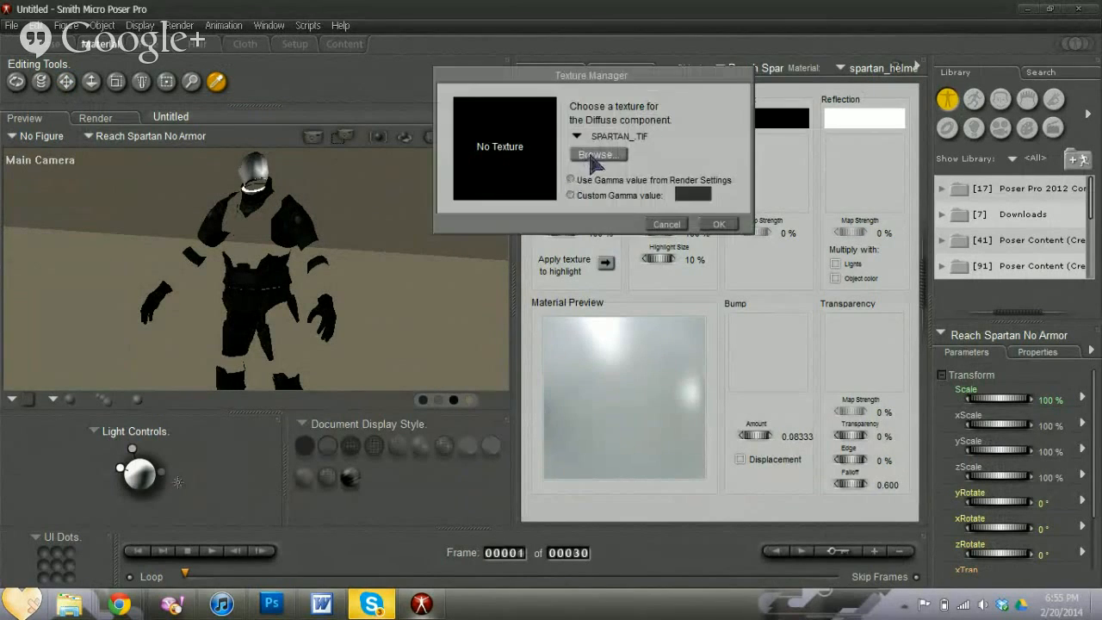
pyautogui.click(594, 157)
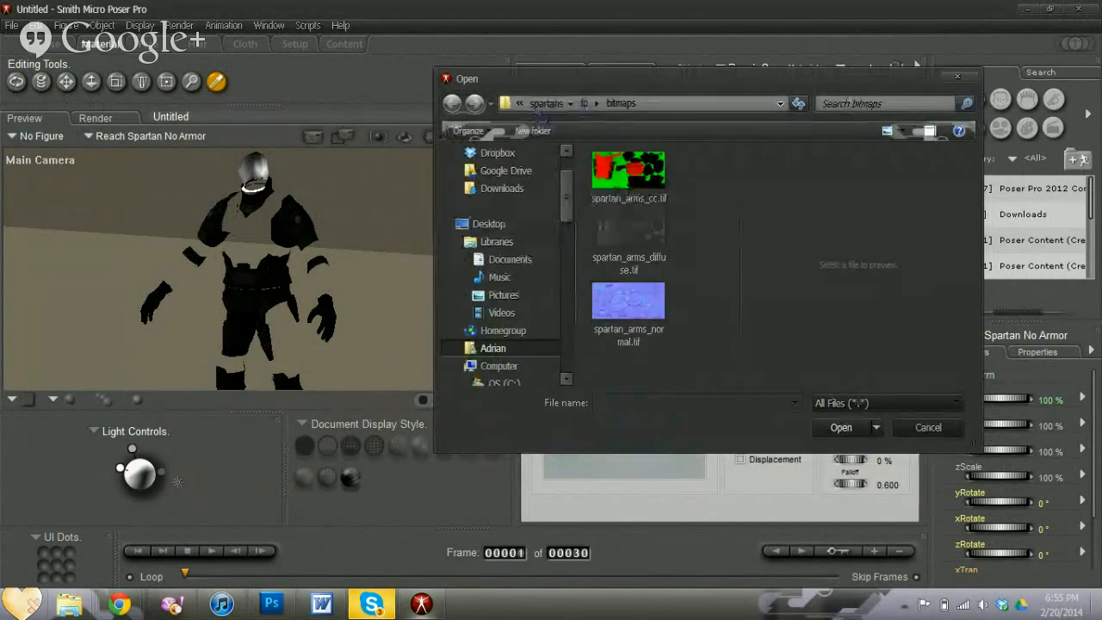
pyautogui.click(546, 103)
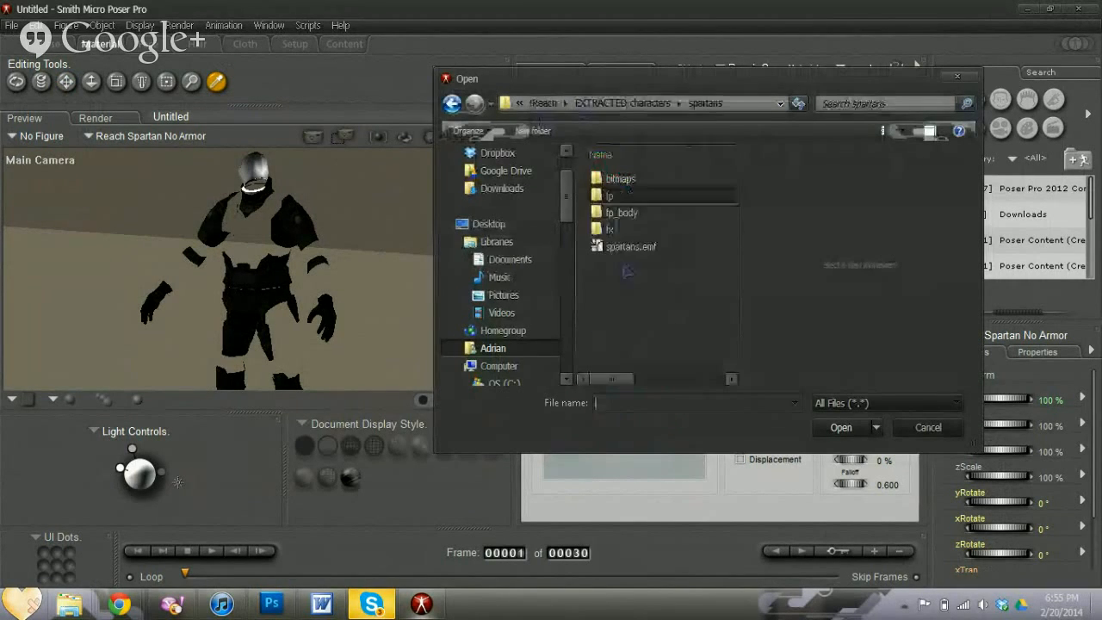
pyautogui.doubleClick(620, 179)
pyautogui.scroll(-1, 720, 361)
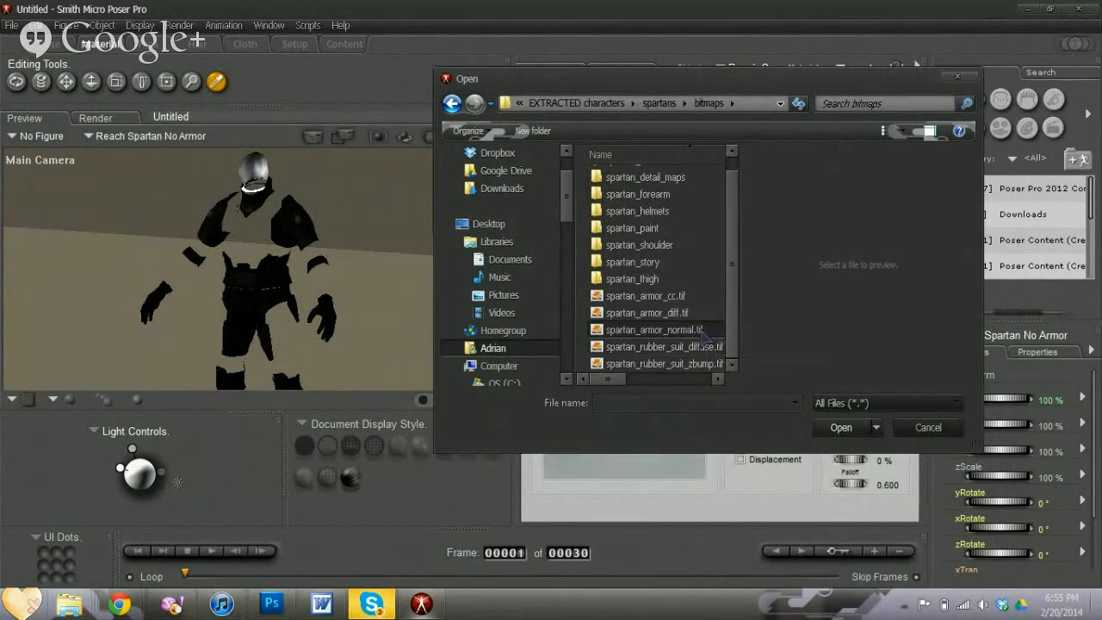
pyautogui.doubleClick(687, 296)
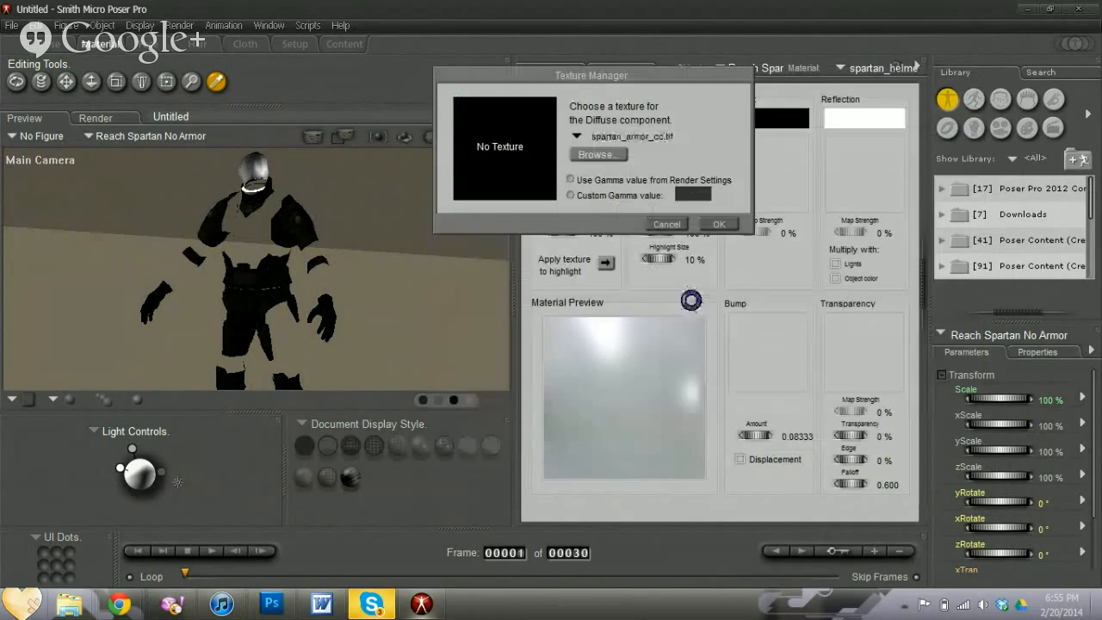
pyautogui.click(683, 224)
pyautogui.click(578, 168)
pyautogui.click(606, 133)
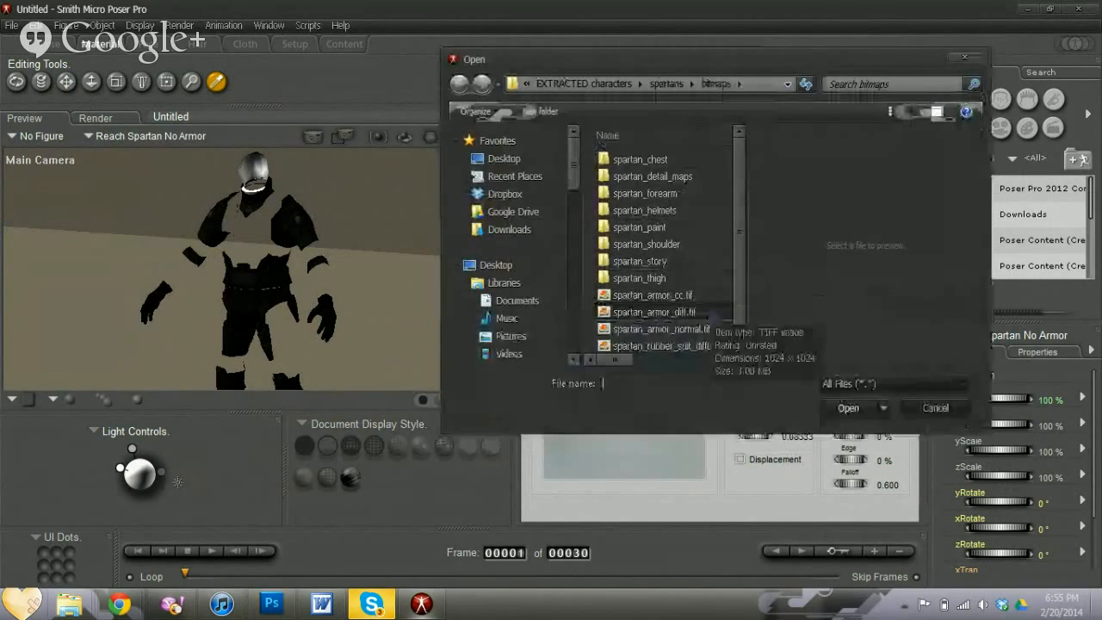
pyautogui.doubleClick(654, 311)
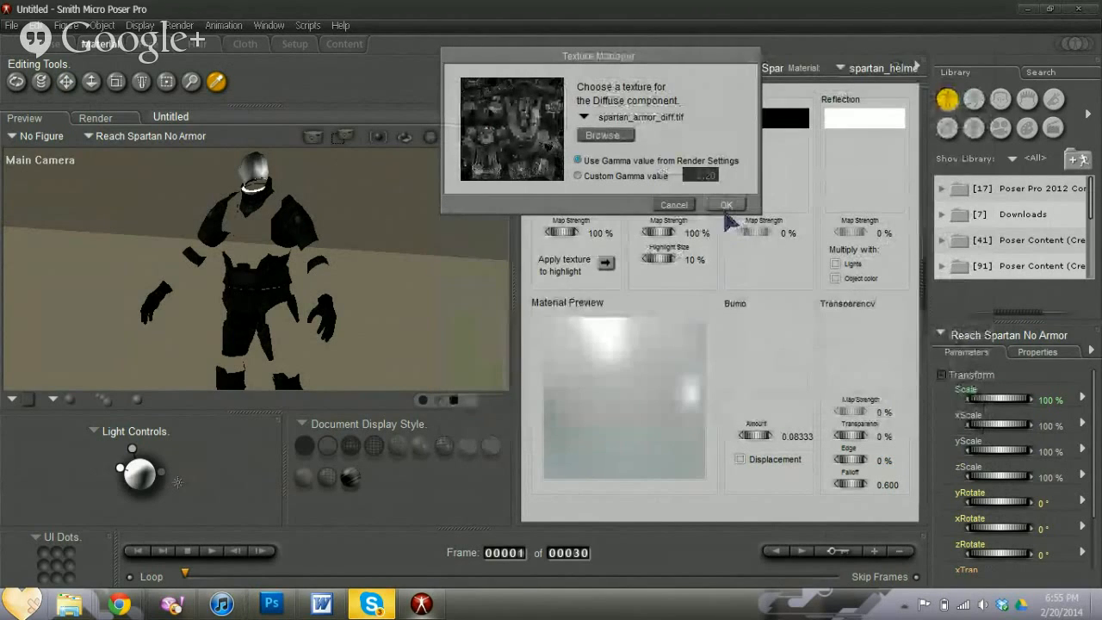
pyautogui.click(674, 205)
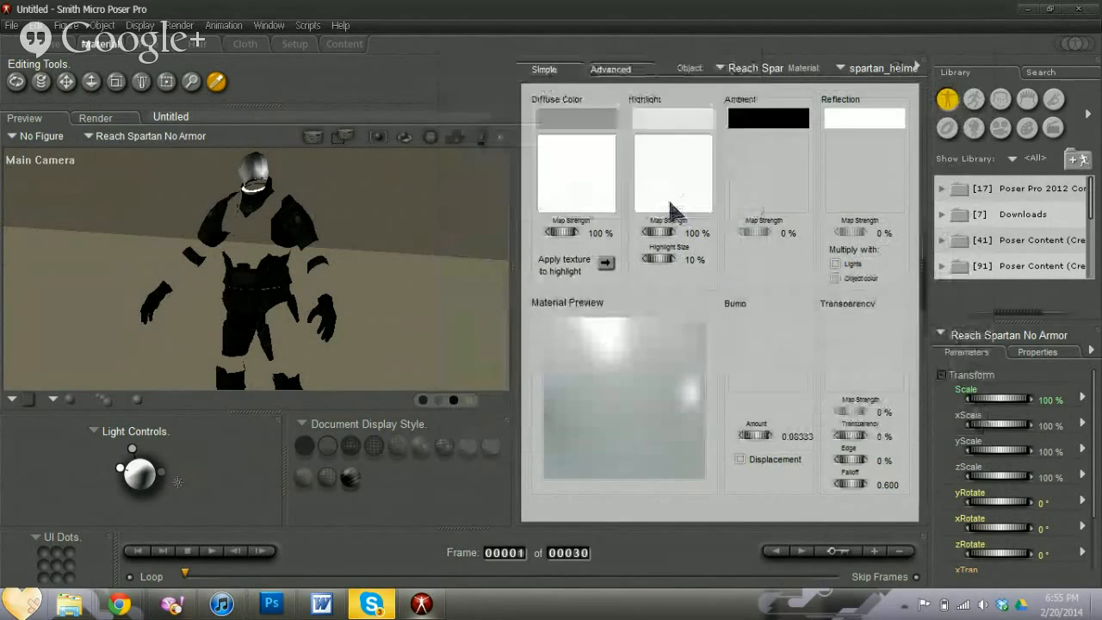
# - Apply spartan_helmet_default_diffuse.tif from the spartan_helmets folder as the helmet material's diffuse texture, and lighten its diffuse color to near white
pyautogui.click(600, 155)
pyautogui.click(607, 115)
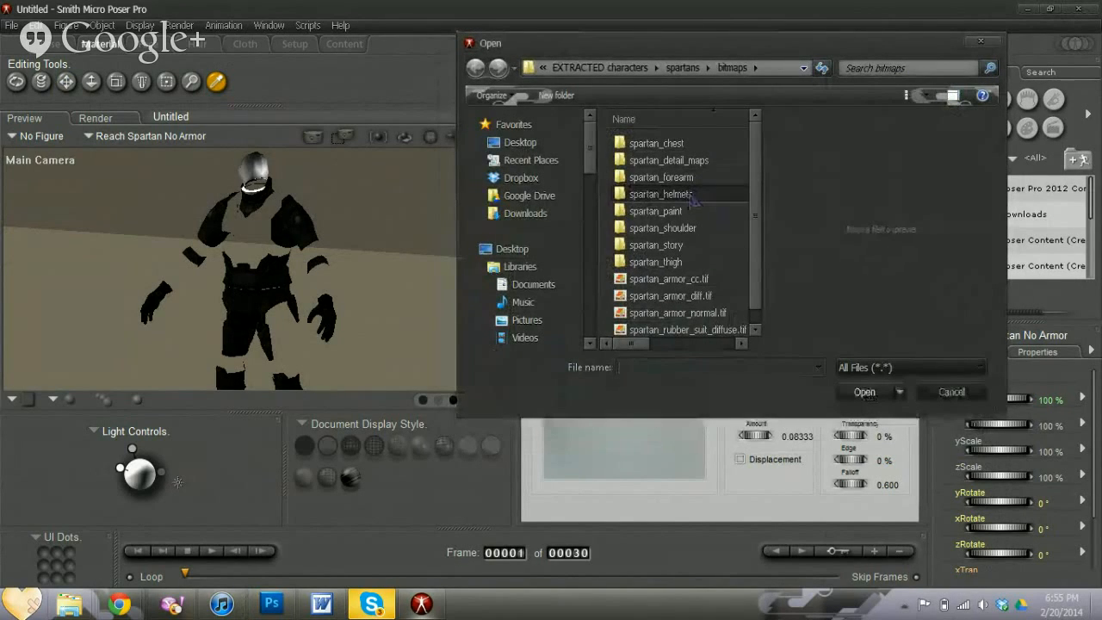
pyautogui.doubleClick(691, 195)
pyautogui.moveTo(756, 130); pyautogui.dragTo(761, 181)
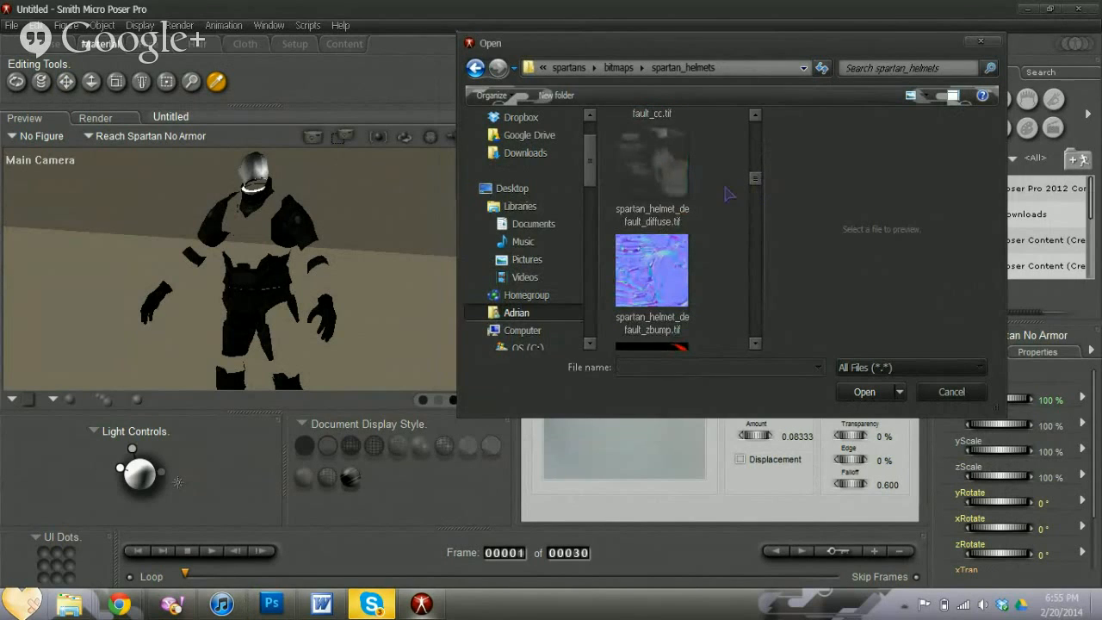
pyautogui.doubleClick(650, 172)
pyautogui.click(737, 189)
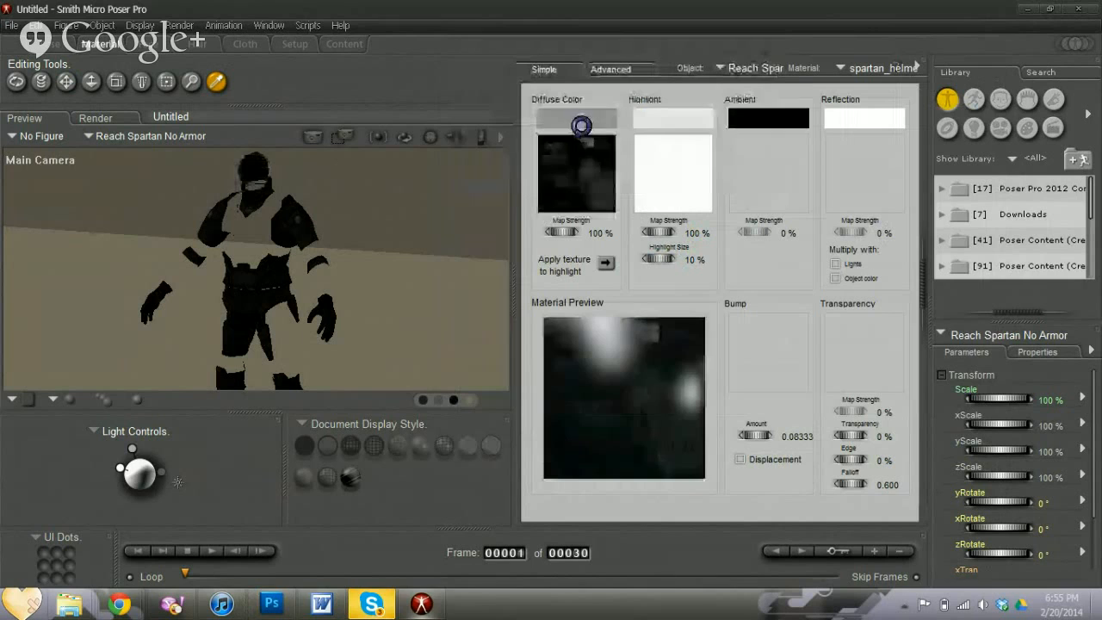
pyautogui.click(578, 118)
pyautogui.click(577, 127)
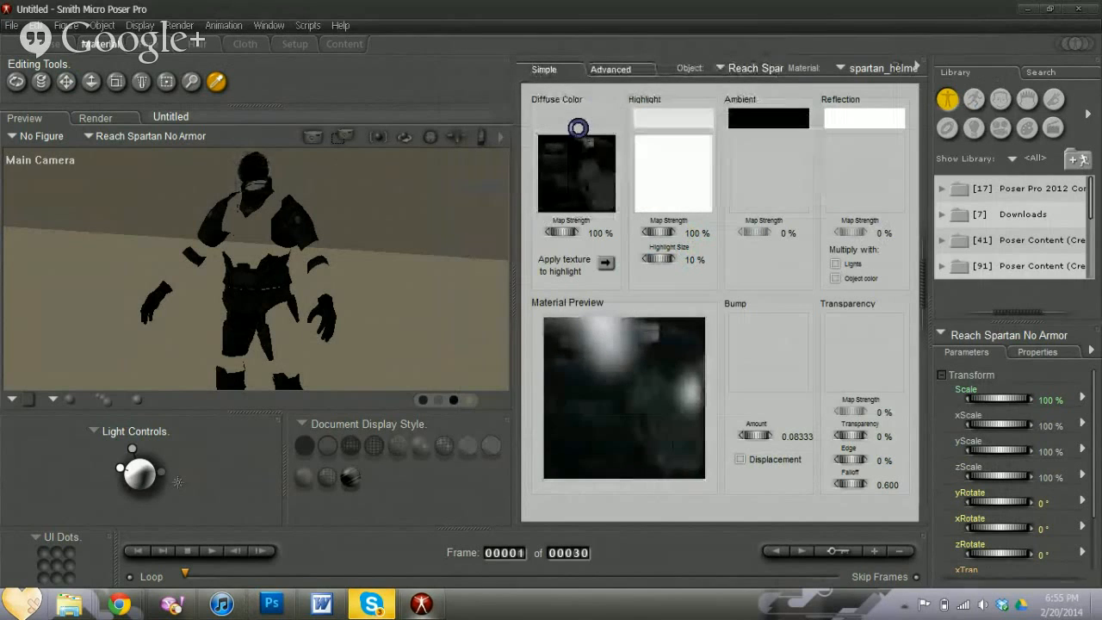
# - Apply spartan_helmet_default_zbump.tif from the spartan_helmets folder as the helmet material's bump map and adjust the bump amount
pyautogui.click(765, 340)
pyautogui.click(787, 297)
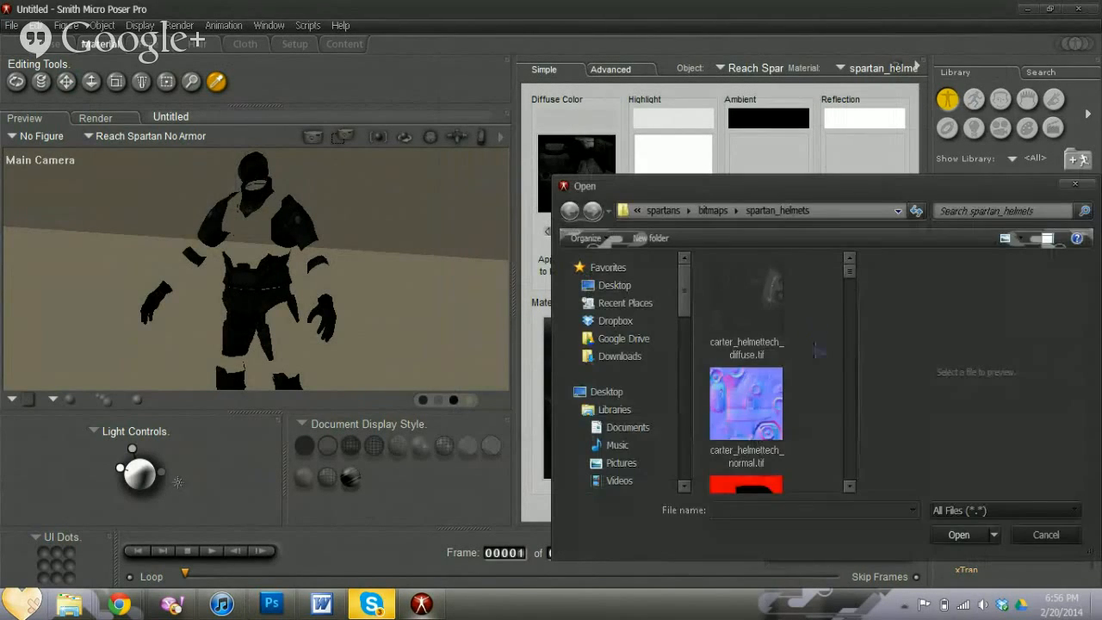
pyautogui.moveTo(848, 272); pyautogui.dragTo(862, 324)
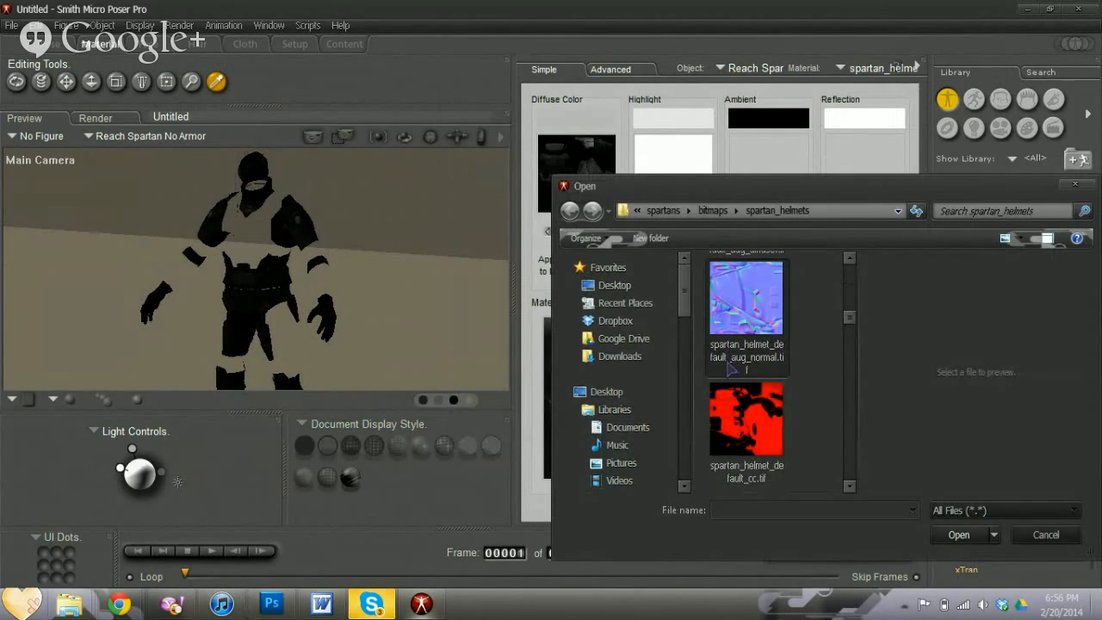
pyautogui.click(849, 257)
pyautogui.click(849, 257)
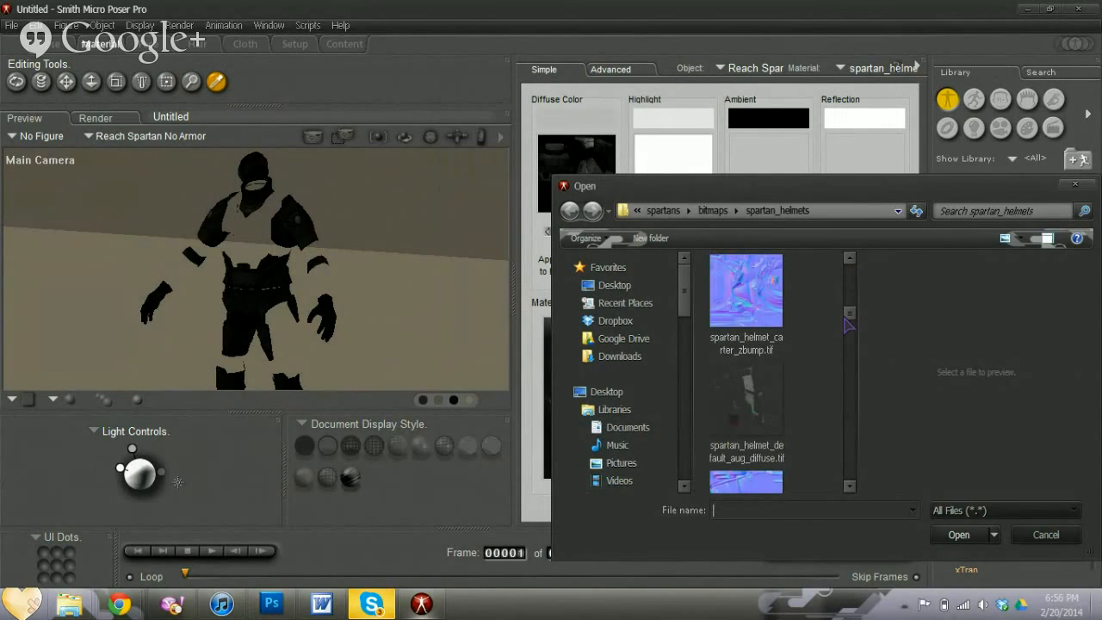
pyautogui.scroll(2, 849, 323)
pyautogui.moveTo(849, 321); pyautogui.dragTo(854, 331)
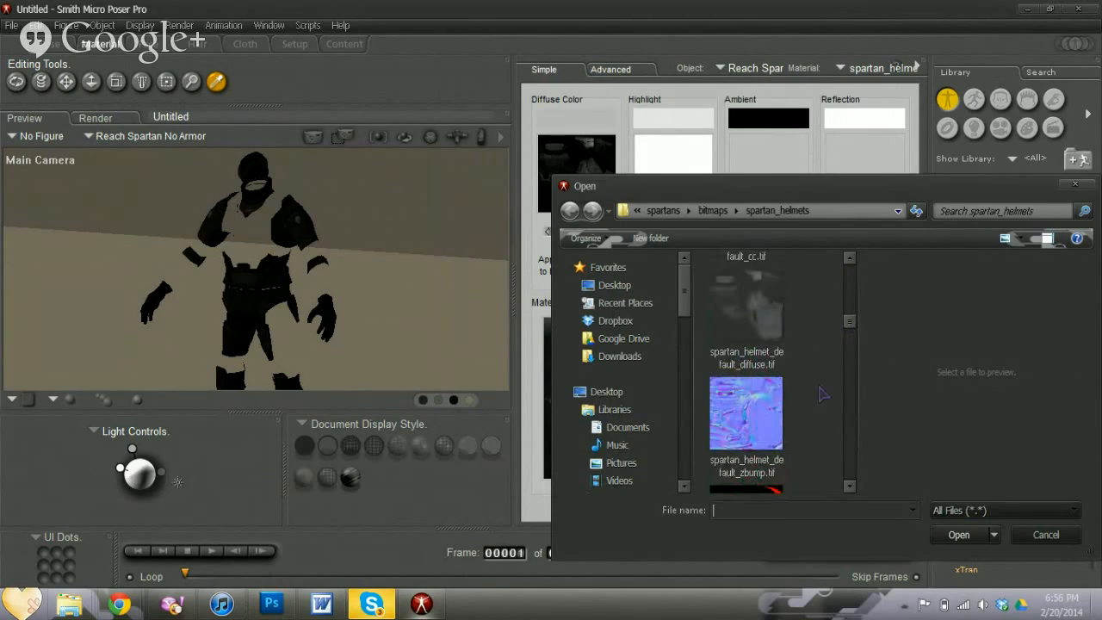
pyautogui.doubleClick(723, 431)
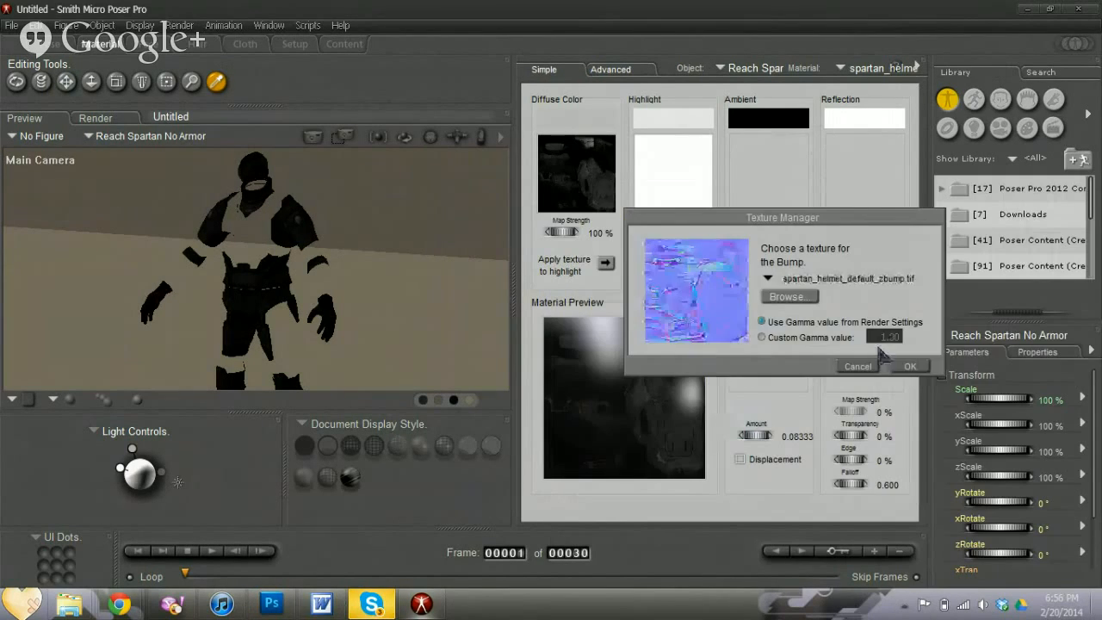
pyautogui.click(904, 364)
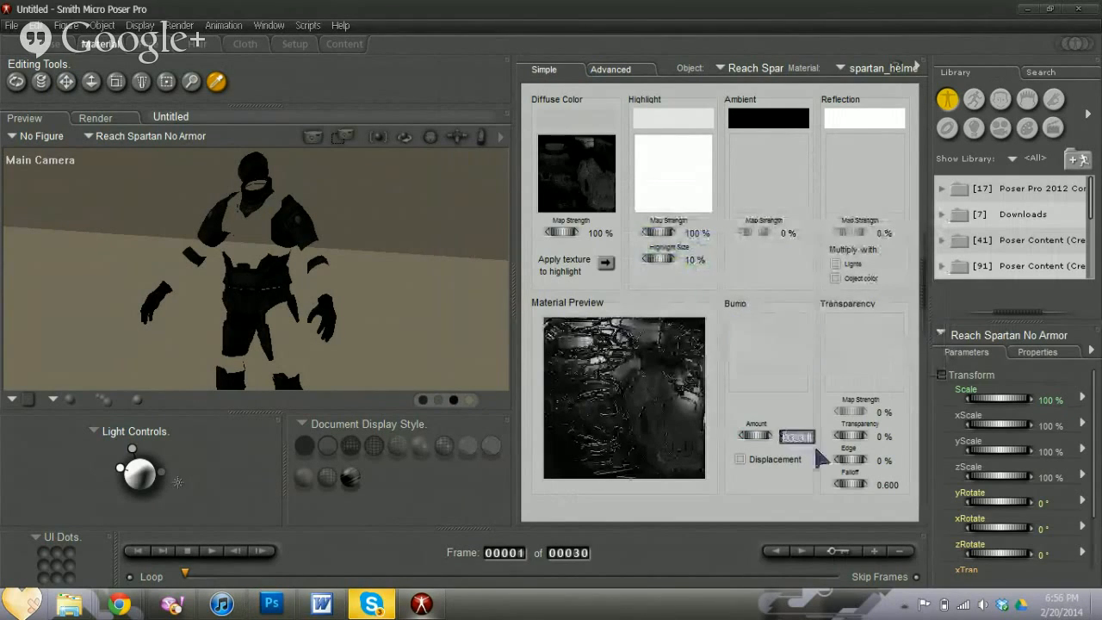
pyautogui.press('Return')
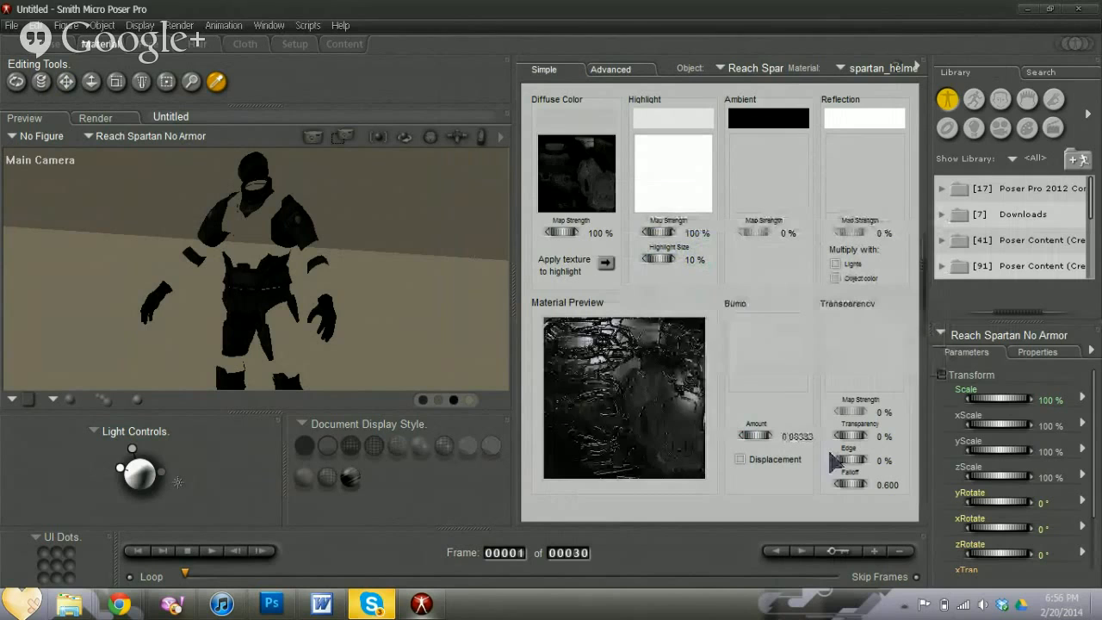
# - Return to the Pose room and inspect the whole textured figure from the front
pyautogui.click(38, 25)
pyautogui.click(34, 10)
pyautogui.click(52, 46)
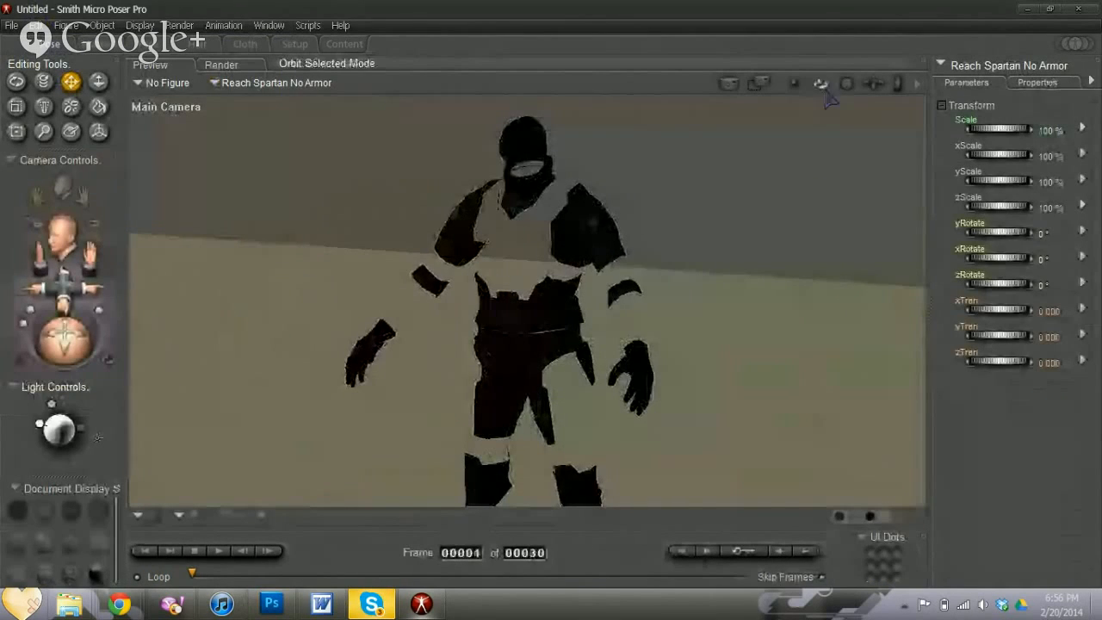
pyautogui.moveTo(847, 84); pyautogui.dragTo(906, 98)
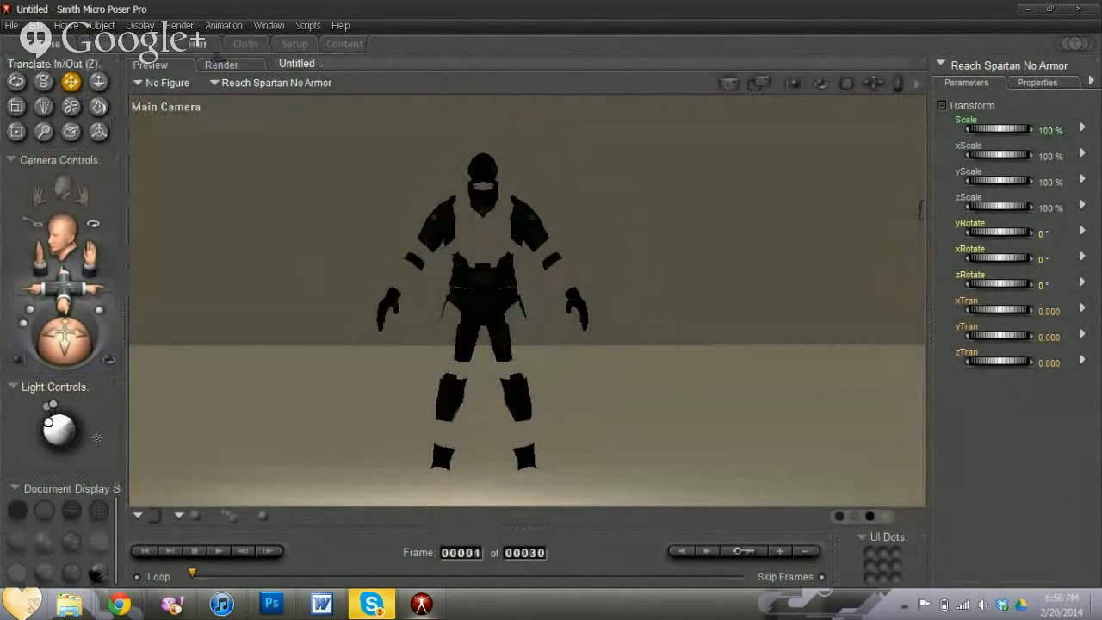
# - Switch to the Setup room with Reach Spartan No Armor selected and frame the full figure
pyautogui.click(299, 43)
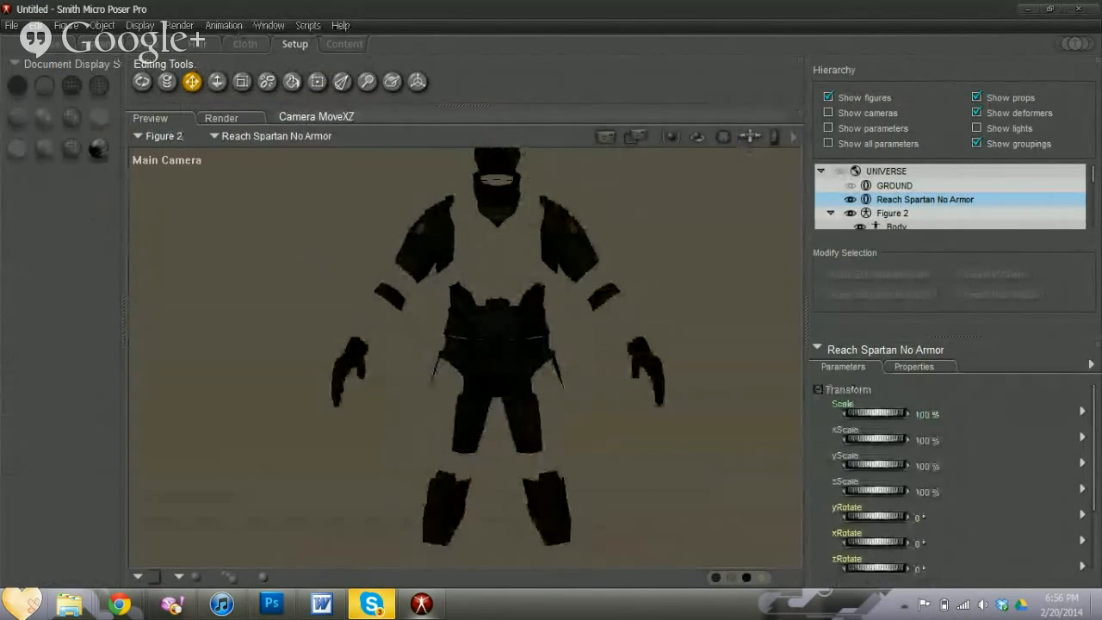
pyautogui.moveTo(749, 144)
pyautogui.mouseDown()
pyautogui.moveTo(766, 153)
pyautogui.moveTo(738, 153)
pyautogui.mouseUp()
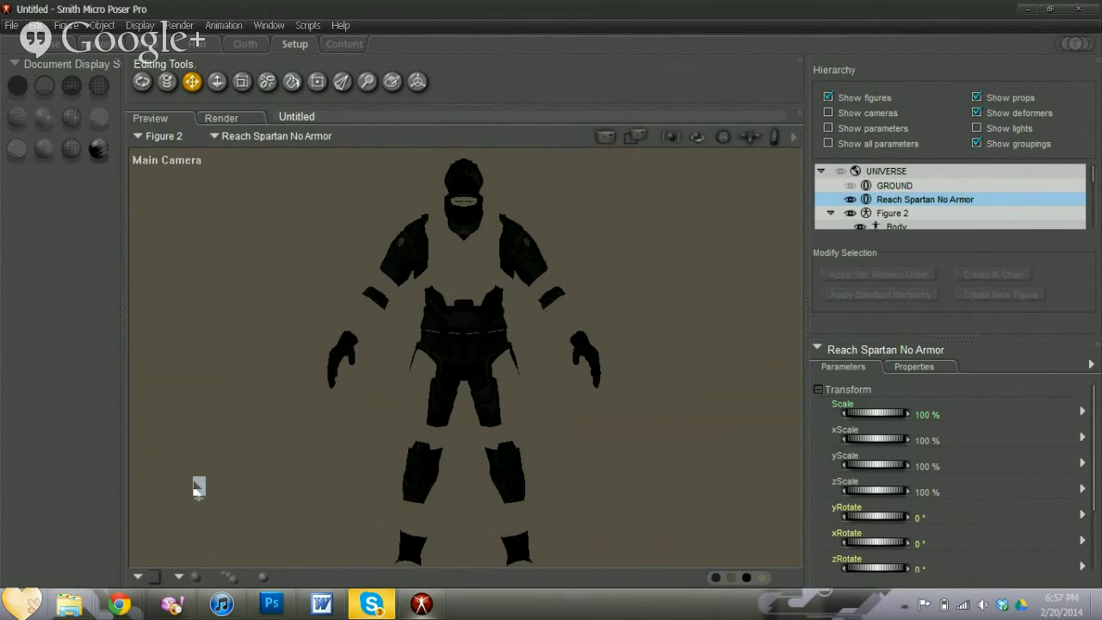
pyautogui.moveTo(147, 609)
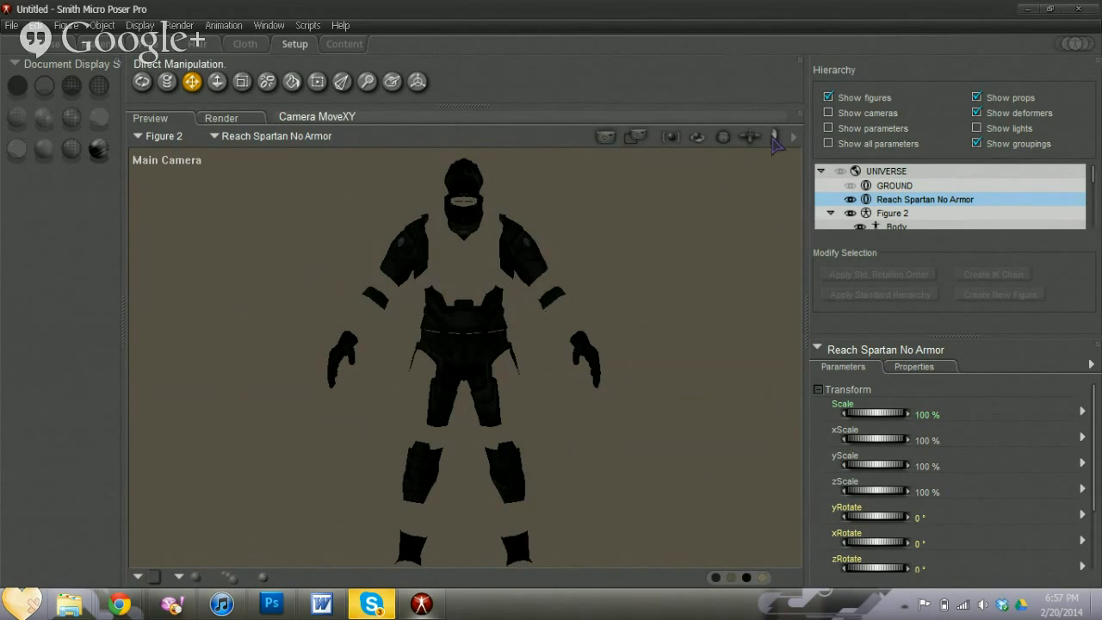
pyautogui.moveTo(775, 138); pyautogui.dragTo(775, 147)
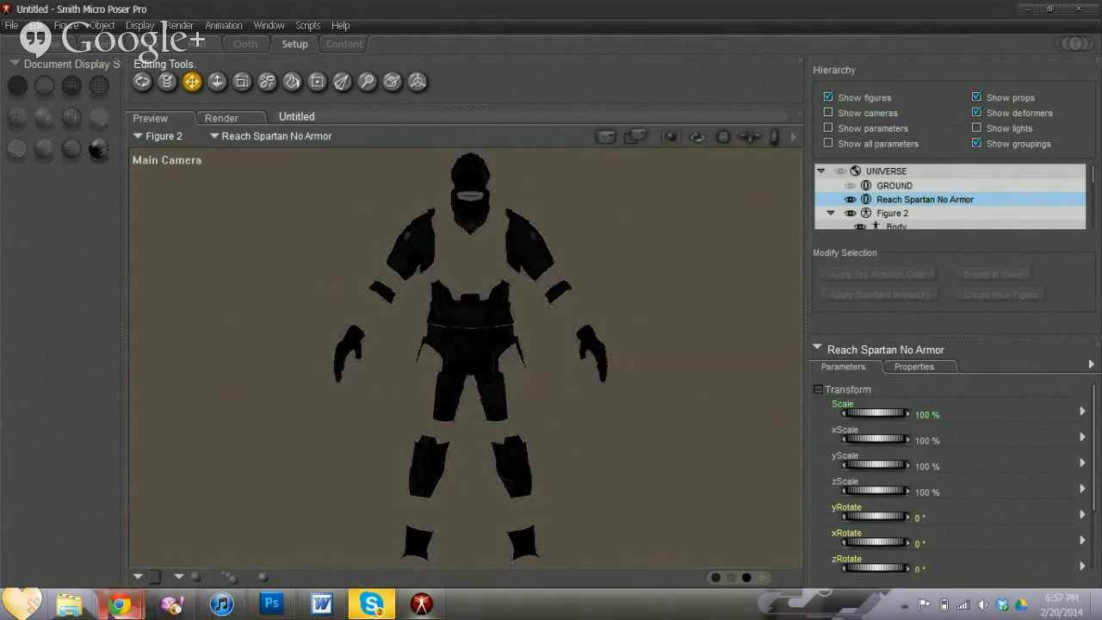
# - Switch to the Google+ Hangouts window and stop the live broadcast
pyautogui.click(308, 535)
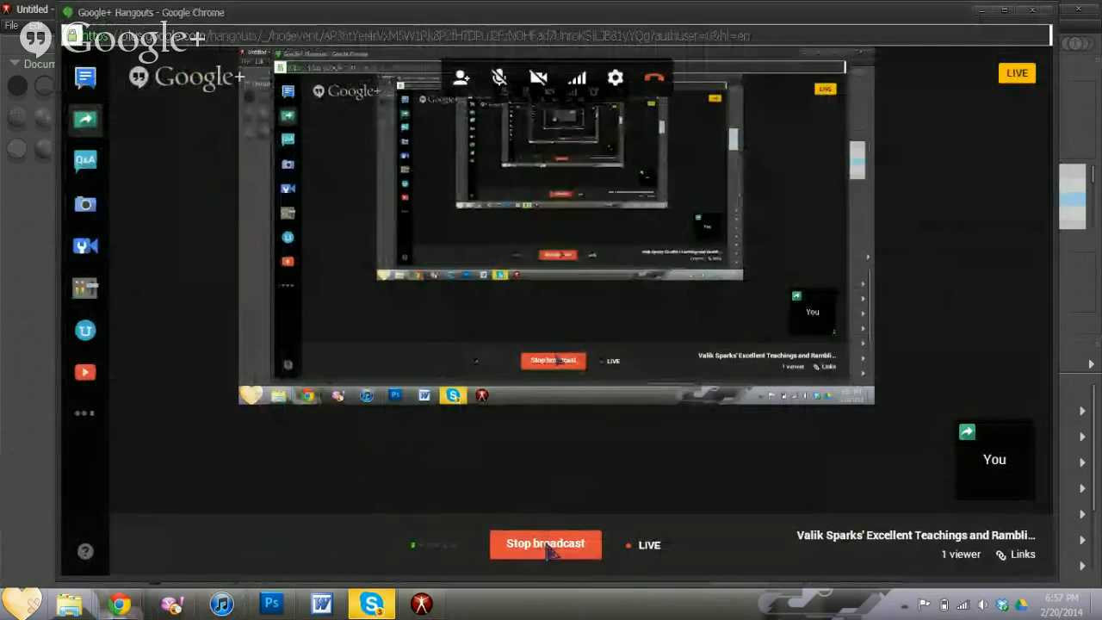
pyautogui.click(546, 545)
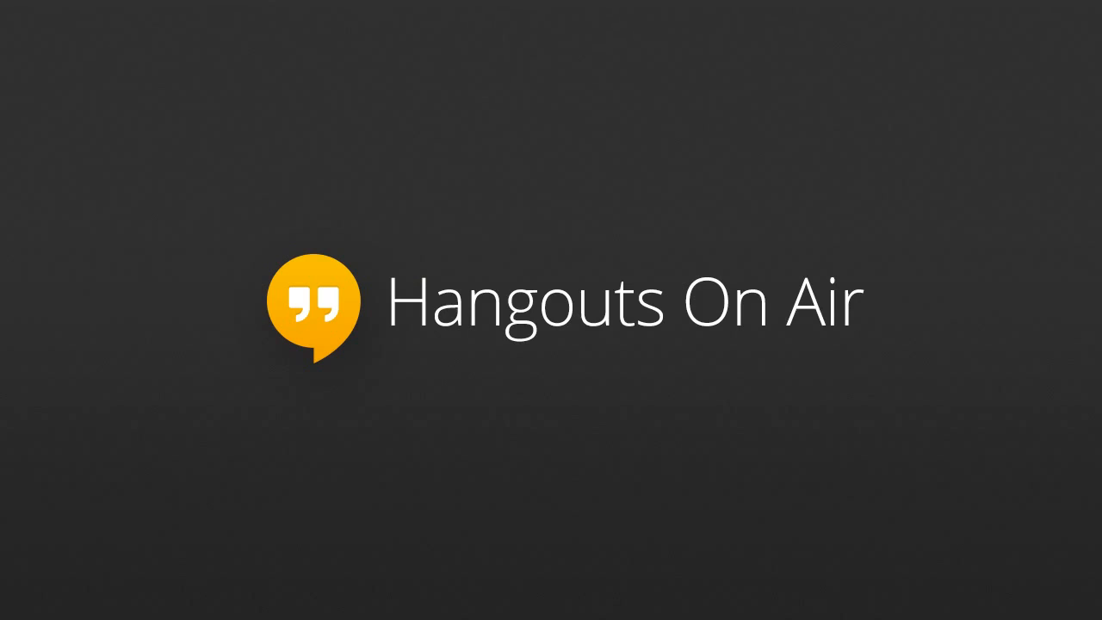